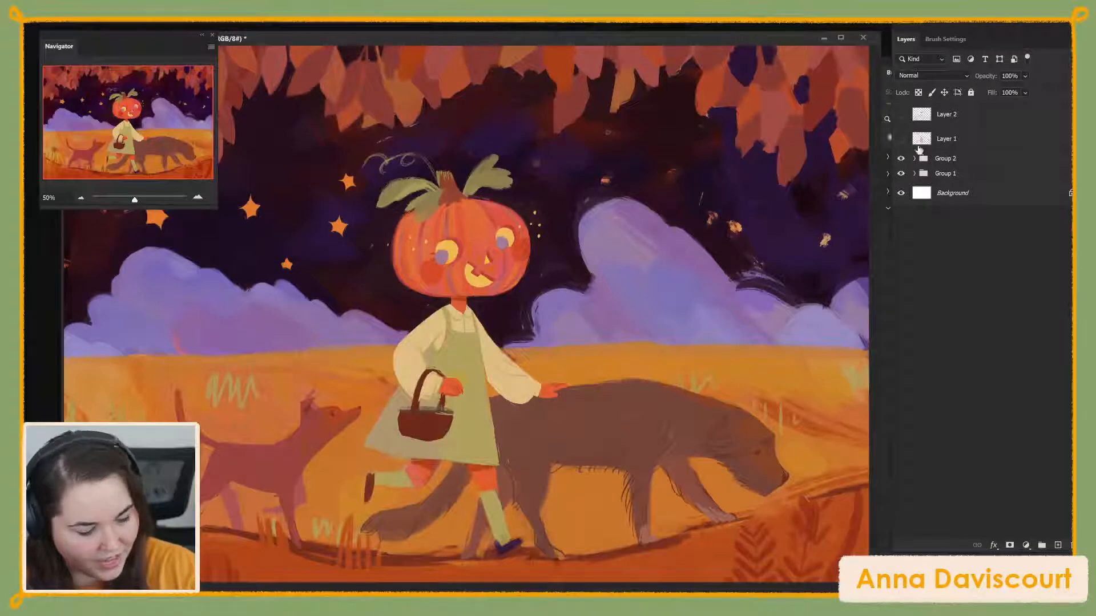
Hide and reshow Group 2 to compare it with the sketch beneath, and turn on Layer 17 inside that group
{"action": "left_click", "coordinate": [905, 159]}
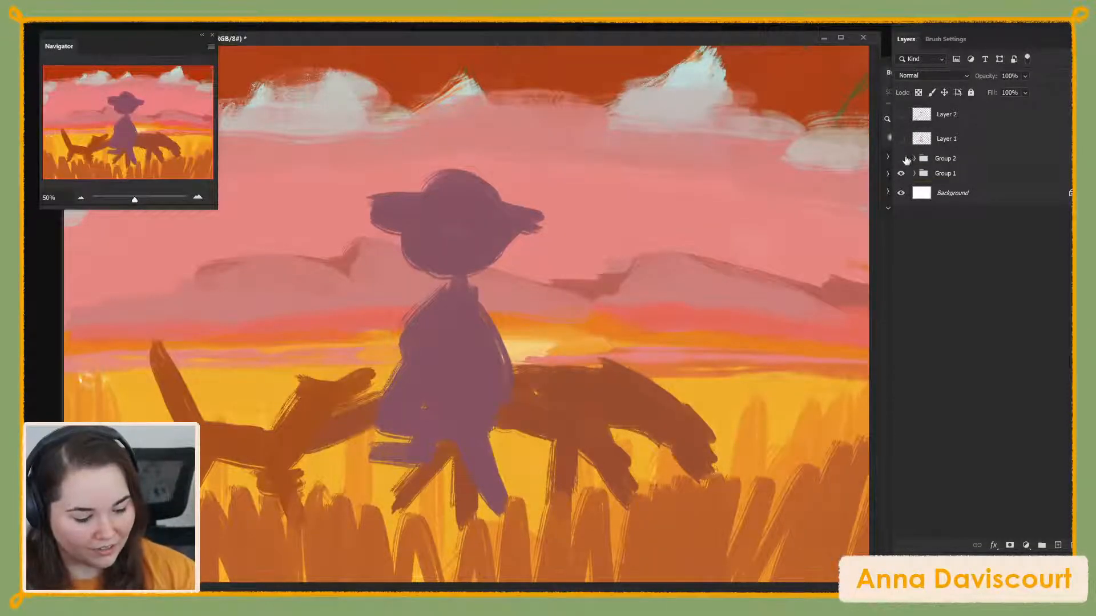
{"action": "left_click", "coordinate": [901, 159]}
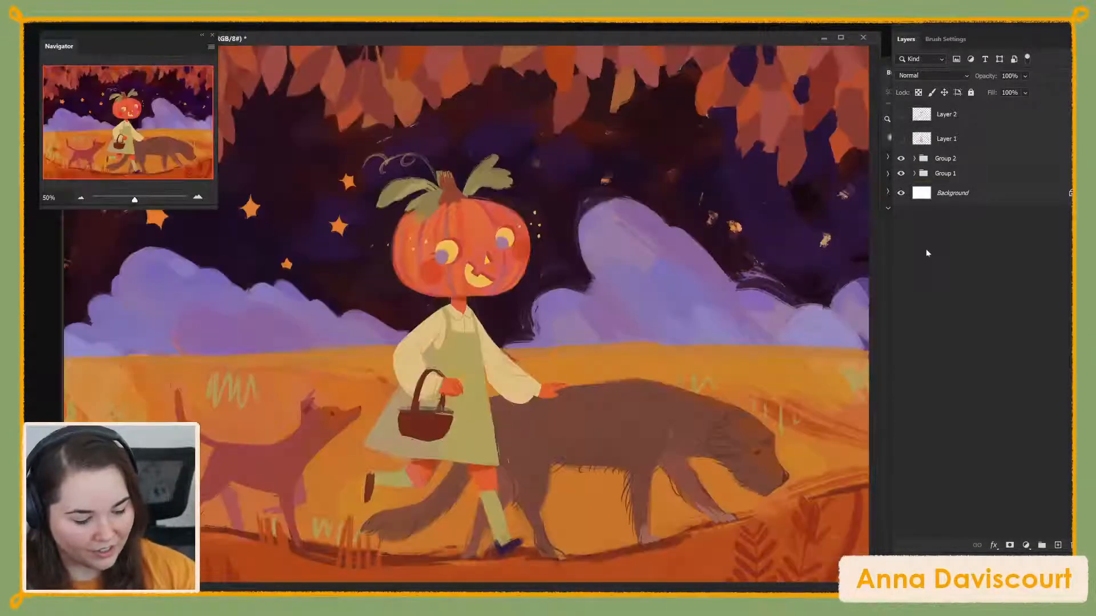
{"action": "left_click", "coordinate": [915, 159]}
{"action": "left_click", "coordinate": [901, 202]}
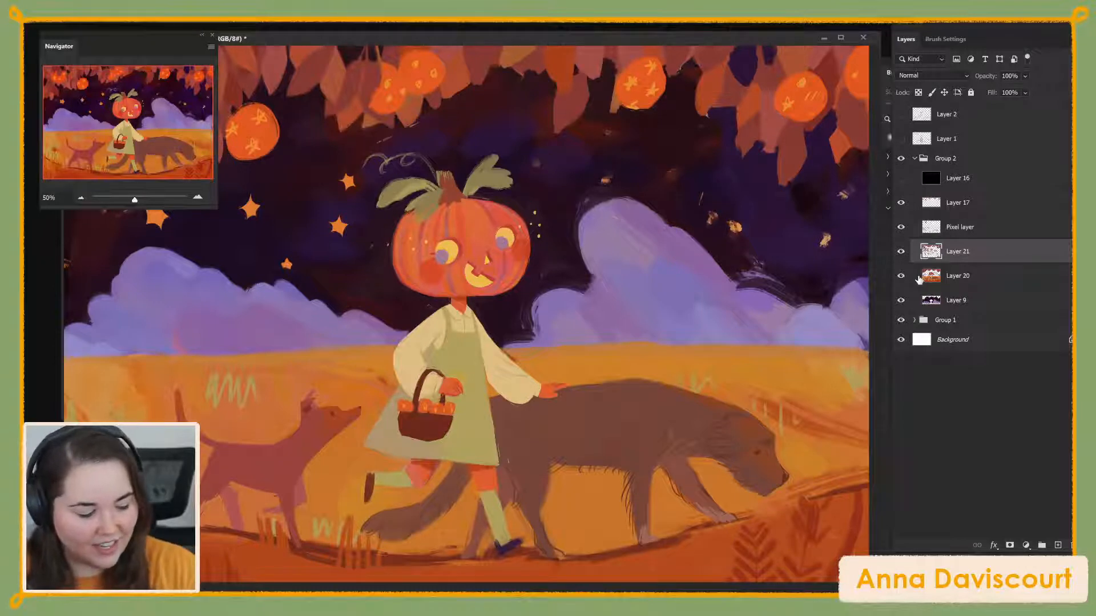
Check the contents of Layer 21 and the Pixel layer by toggling their visibility, and make the Pixel layer active
{"action": "left_click", "coordinate": [900, 252]}
{"action": "left_click", "coordinate": [900, 252]}
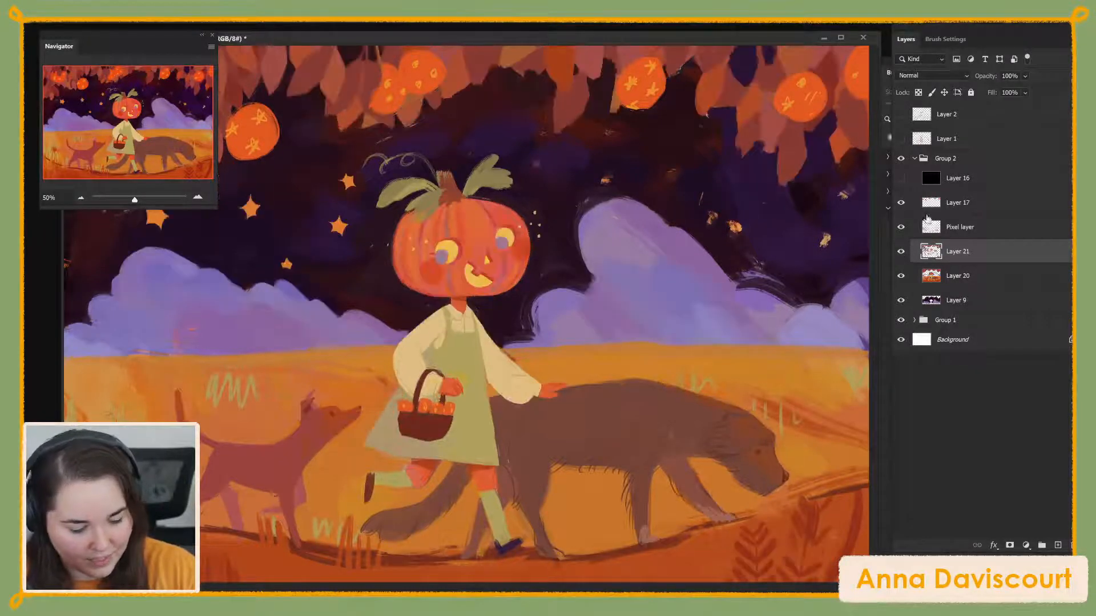
{"action": "left_click", "coordinate": [901, 227]}
{"action": "left_click", "coordinate": [901, 227]}
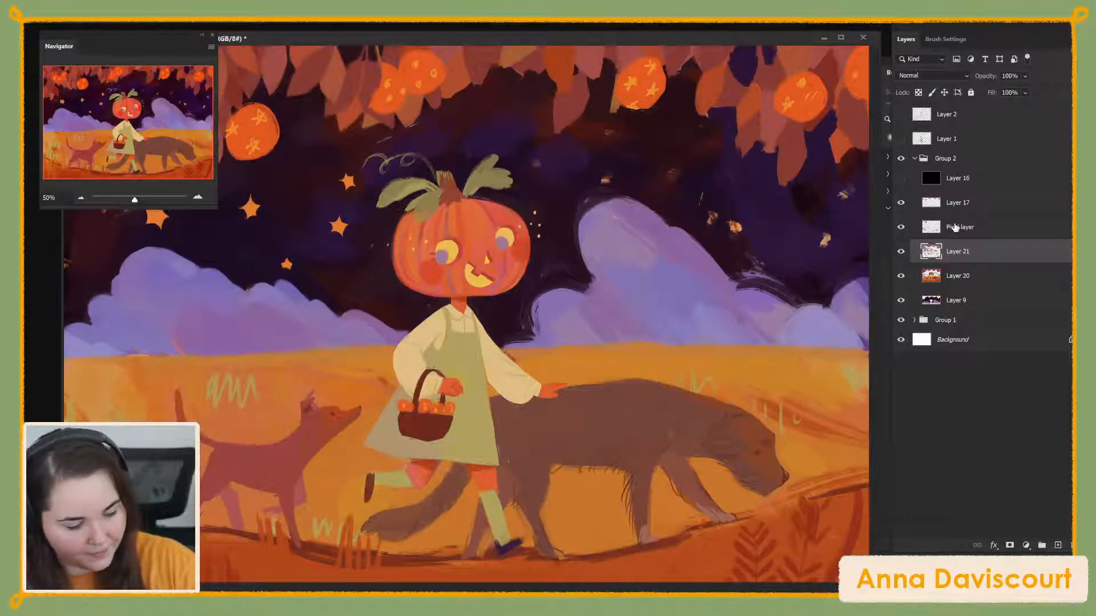
{"action": "left_click", "coordinate": [959, 227]}
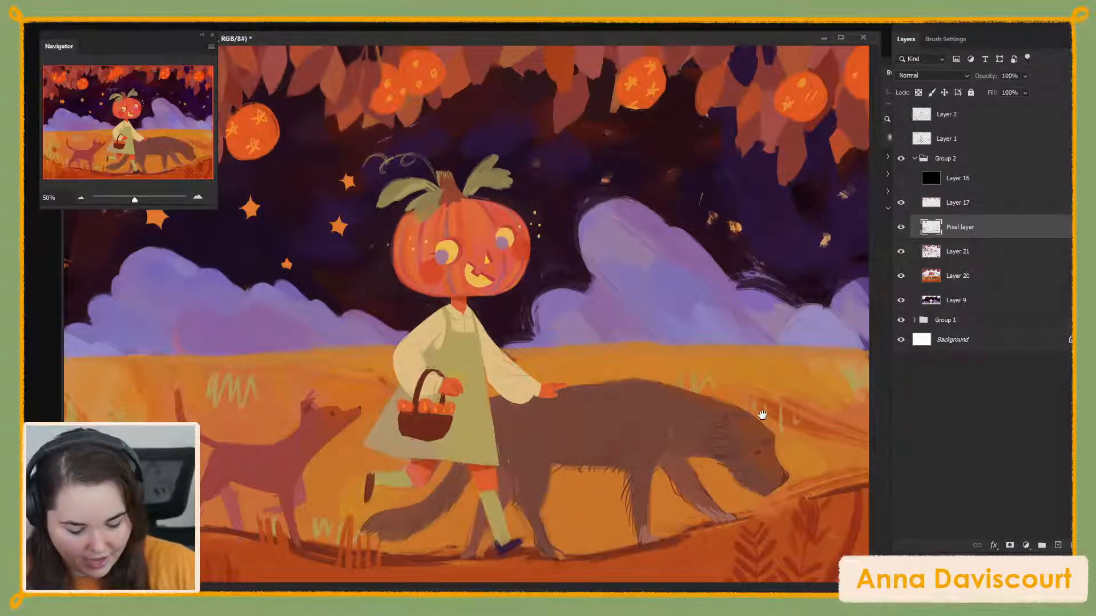
Switch the document to full-screen mode so the canvas can be moved freely beyond its edges
{"action": "left_click_drag", "start_coordinate": [786, 425], "coordinate": [704, 440]}
{"action": "key", "text": "f"}
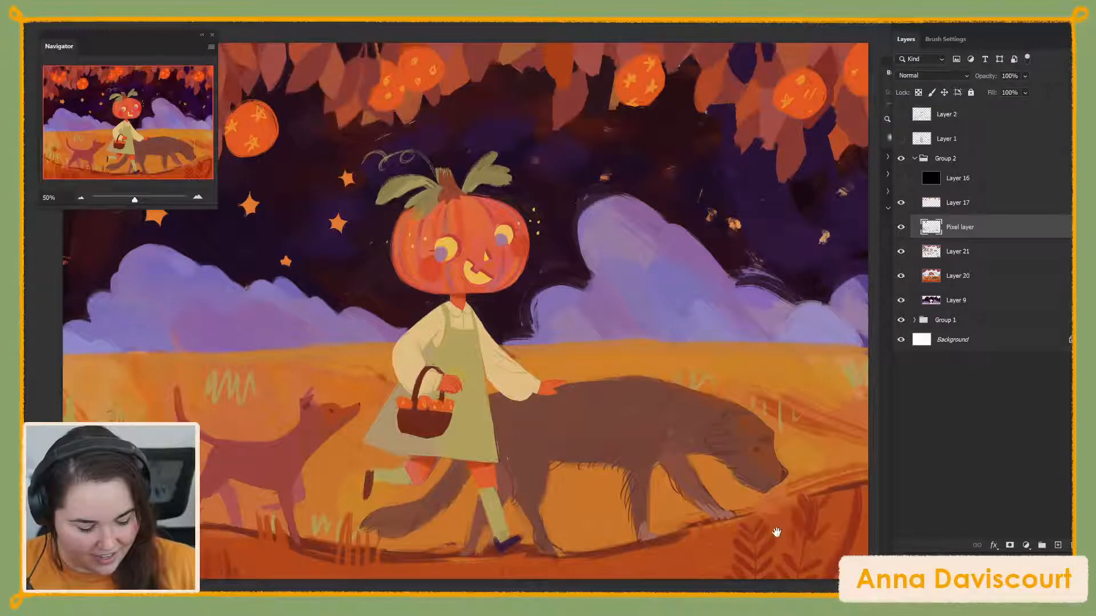
{"action": "left_click_drag", "start_coordinate": [773, 528], "coordinate": [733, 488]}
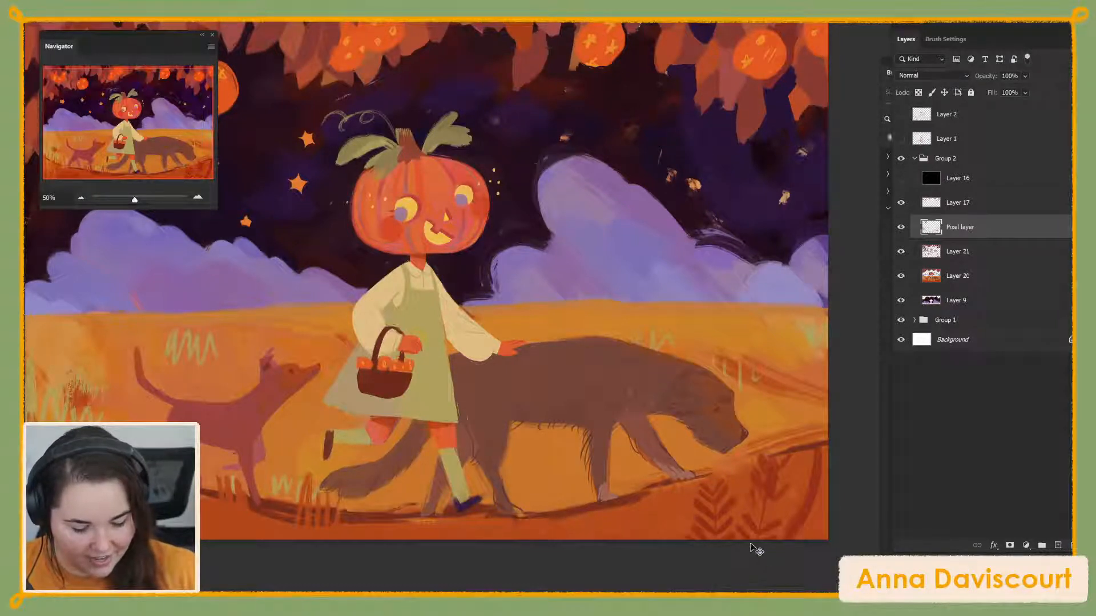
{"action": "left_click_drag", "start_coordinate": [733, 490], "coordinate": [787, 580]}
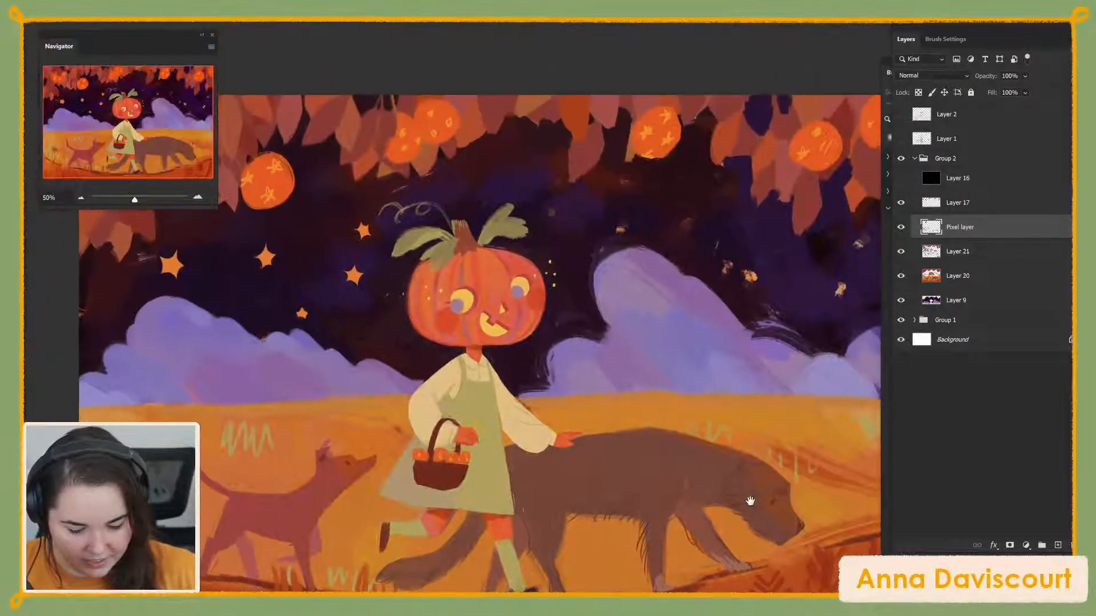
{"action": "left_click_drag", "start_coordinate": [746, 502], "coordinate": [880, 586]}
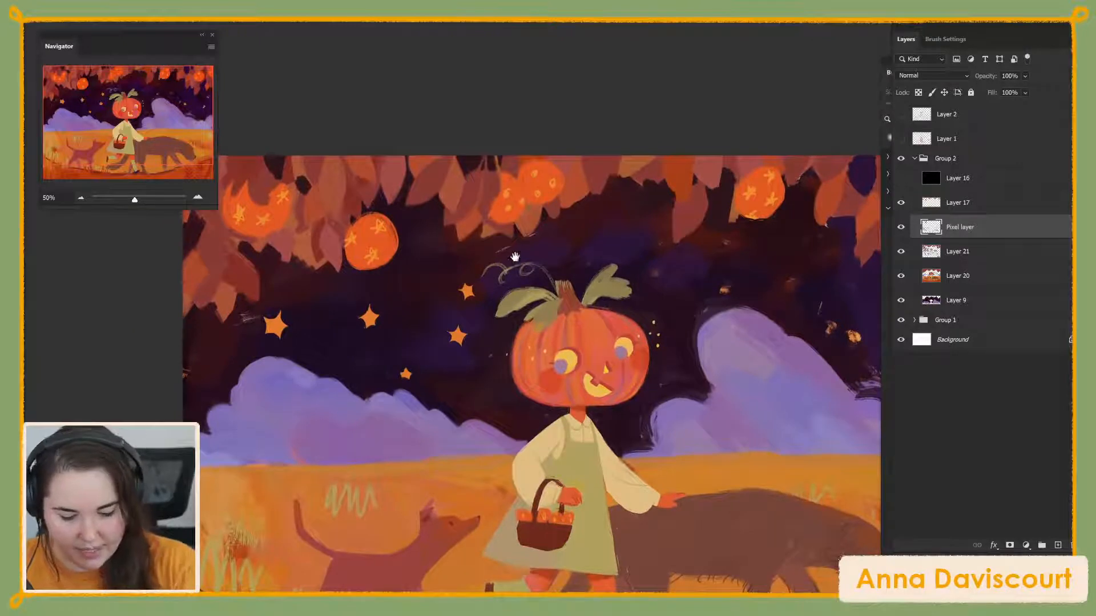
Examine the hanging leaves, oranges and stars around the pumpkin head at 100% zoom, and return to the whole scene
{"action": "left_click_drag", "start_coordinate": [448, 204], "coordinate": [614, 333]}
{"action": "scroll", "coordinate": [565, 319], "scroll_direction": "up", "scroll_amount": 3}
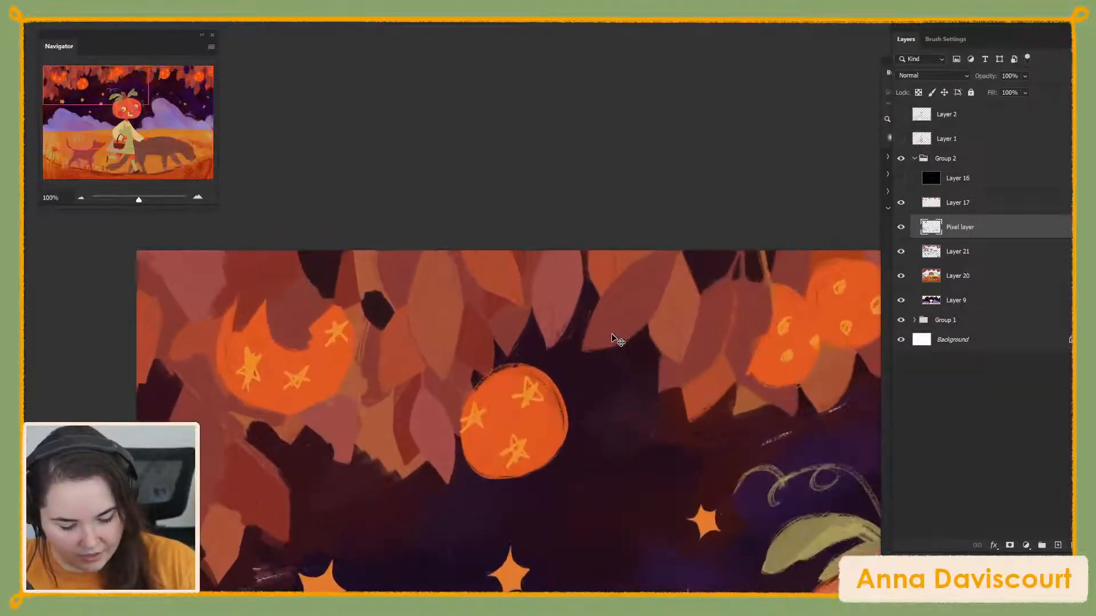
{"action": "left_click_drag", "start_coordinate": [753, 502], "coordinate": [607, 405]}
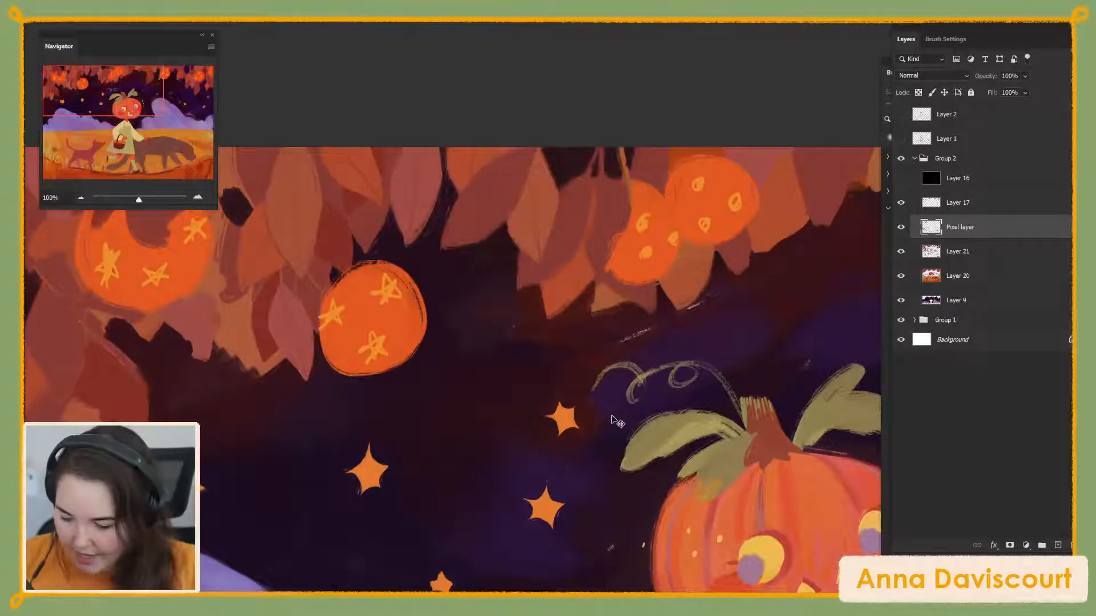
{"action": "scroll", "coordinate": [614, 420], "scroll_direction": "down", "scroll_amount": 3}
{"action": "left_click_drag", "start_coordinate": [679, 485], "coordinate": [745, 505]}
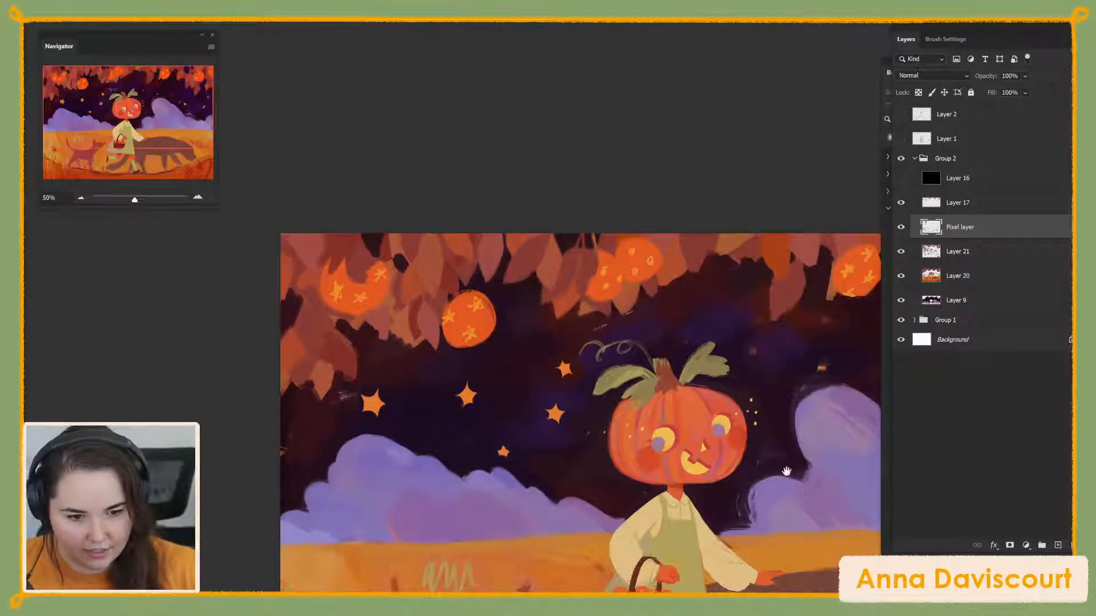
{"action": "left_click_drag", "start_coordinate": [787, 471], "coordinate": [713, 337]}
{"action": "left_click_drag", "start_coordinate": [752, 457], "coordinate": [740, 432]}
{"action": "scroll", "coordinate": [740, 432], "scroll_direction": "up", "scroll_amount": 5}
{"action": "scroll", "coordinate": [739, 432], "scroll_direction": "left", "scroll_amount": 3}
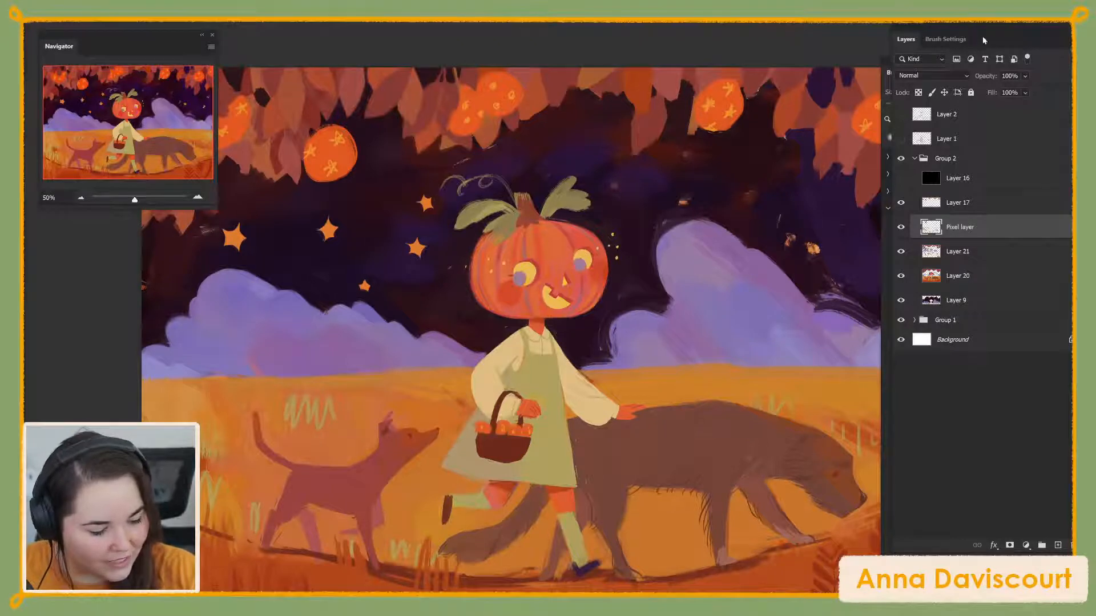
Choose the Kyle's Drawing Box - Carbonara New brush from the favs folder and bring back the layer list
{"action": "mouse_move", "coordinate": [959, 34]}
{"action": "left_mouse_down"}
{"action": "mouse_move", "coordinate": [946, 62]}
{"action": "mouse_move", "coordinate": [959, 118]}
{"action": "mouse_move", "coordinate": [968, 87]}
{"action": "mouse_move", "coordinate": [943, 87]}
{"action": "mouse_move", "coordinate": [967, 86]}
{"action": "mouse_move", "coordinate": [1009, 1]}
{"action": "mouse_move", "coordinate": [1009, 16]}
{"action": "left_mouse_up"}
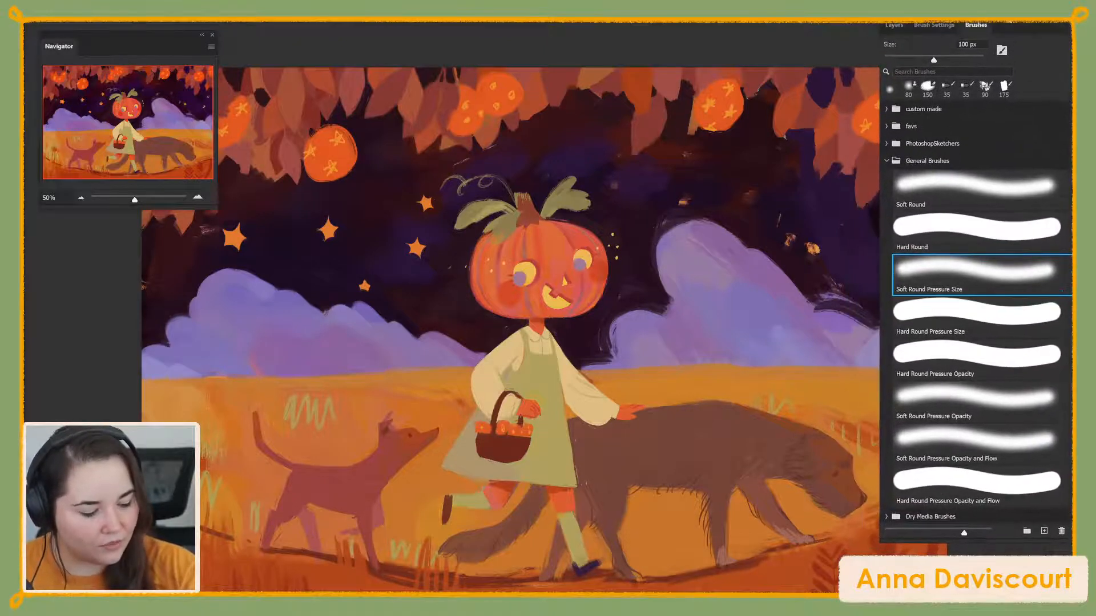
{"action": "left_click", "coordinate": [890, 126]}
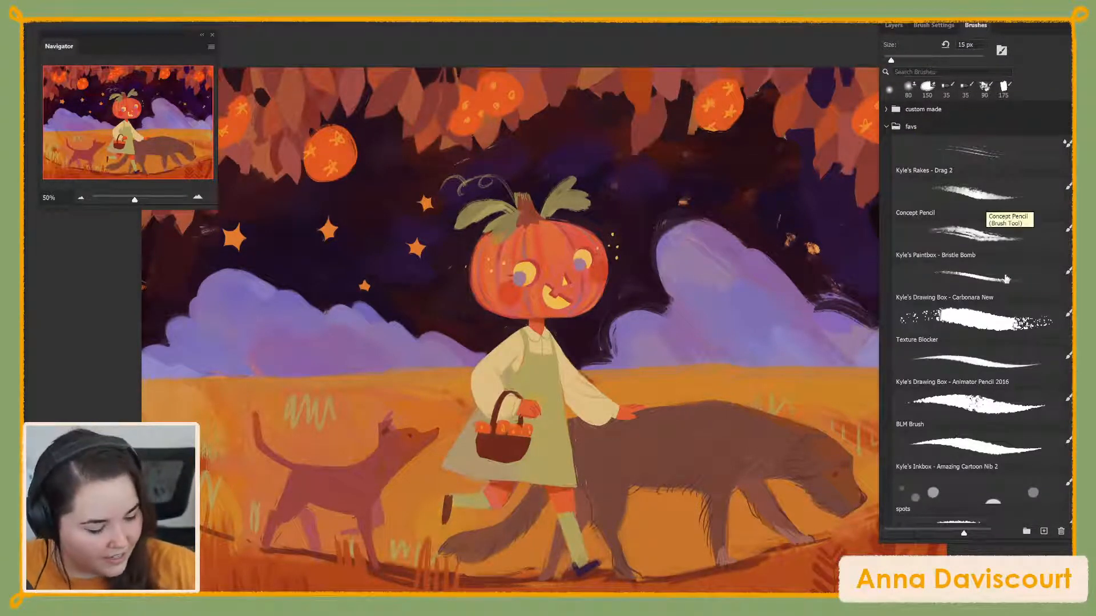
{"action": "left_click", "coordinate": [1028, 295]}
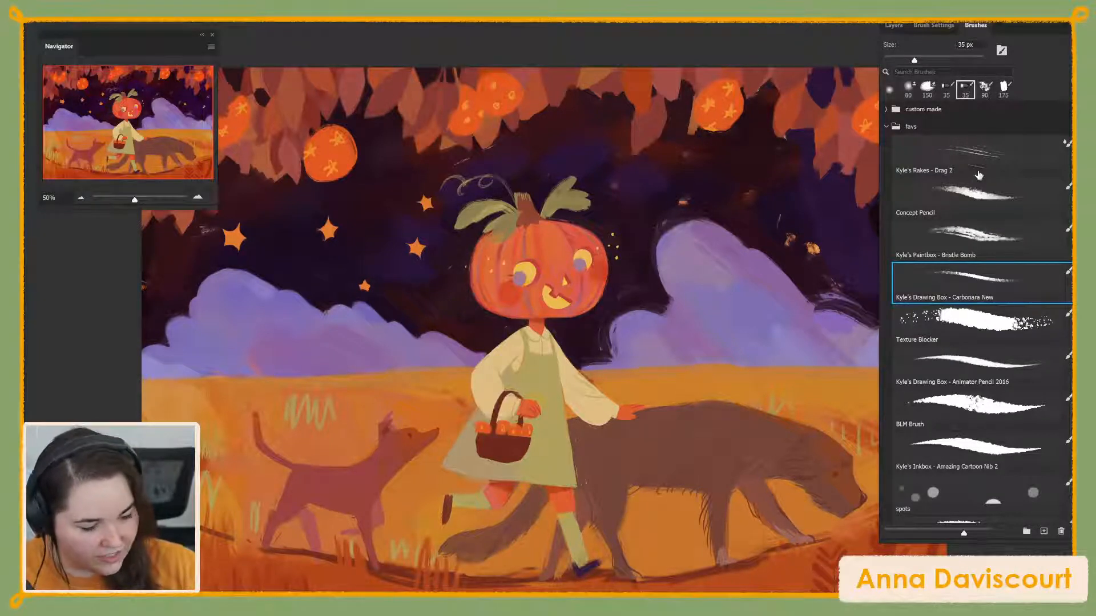
{"action": "left_click", "coordinate": [895, 25]}
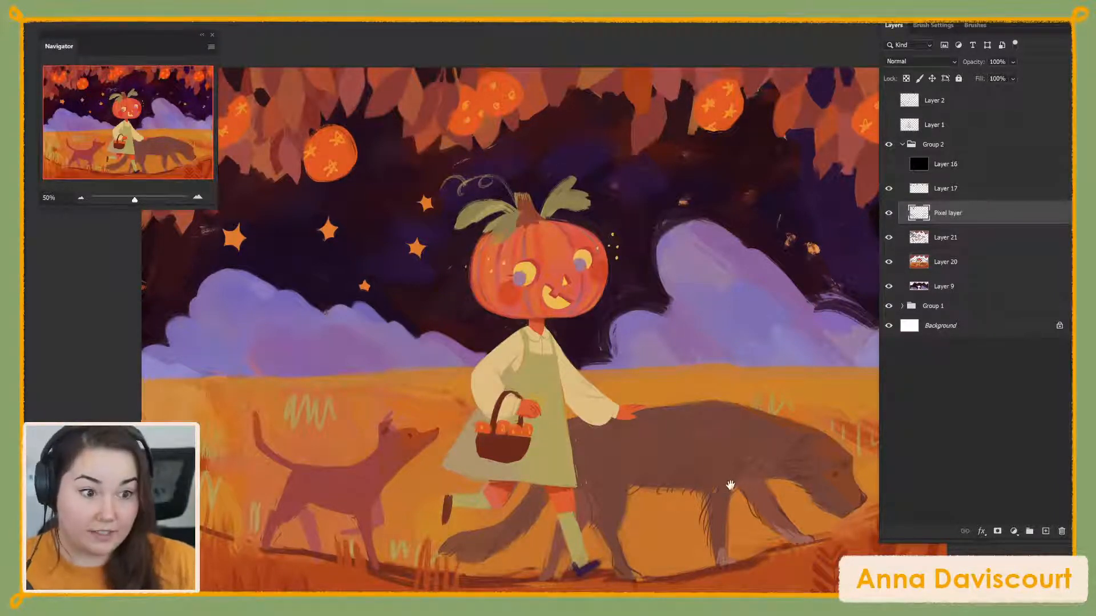
{"action": "left_click_drag", "start_coordinate": [729, 485], "coordinate": [709, 448]}
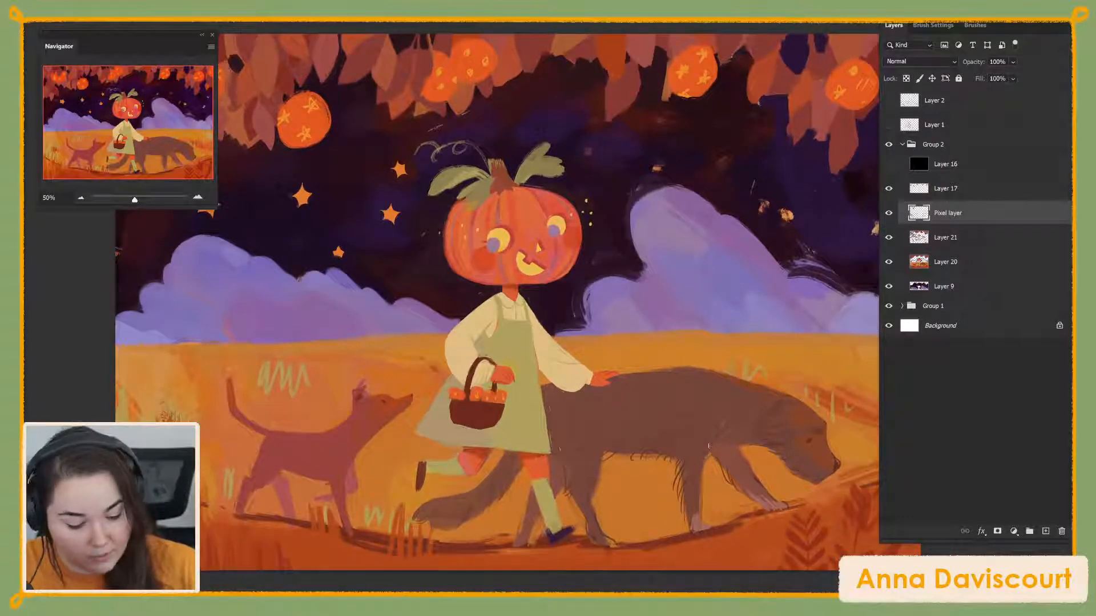
{"action": "left_click_drag", "start_coordinate": [432, 349], "coordinate": [429, 353]}
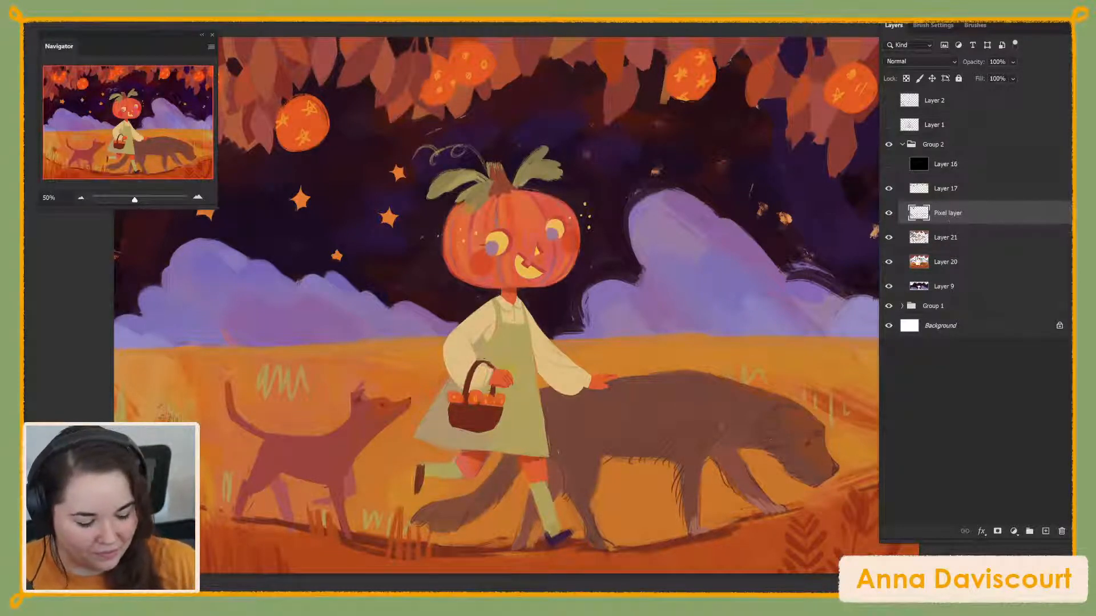
{"action": "left_click_drag", "start_coordinate": [777, 448], "coordinate": [725, 414]}
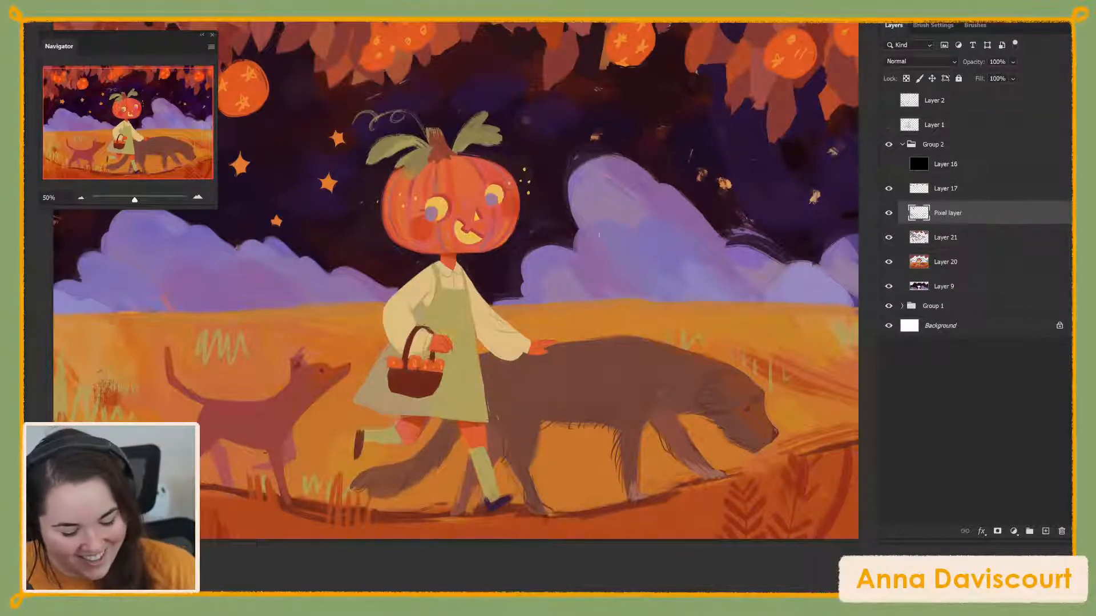
{"action": "key", "text": "alt"}
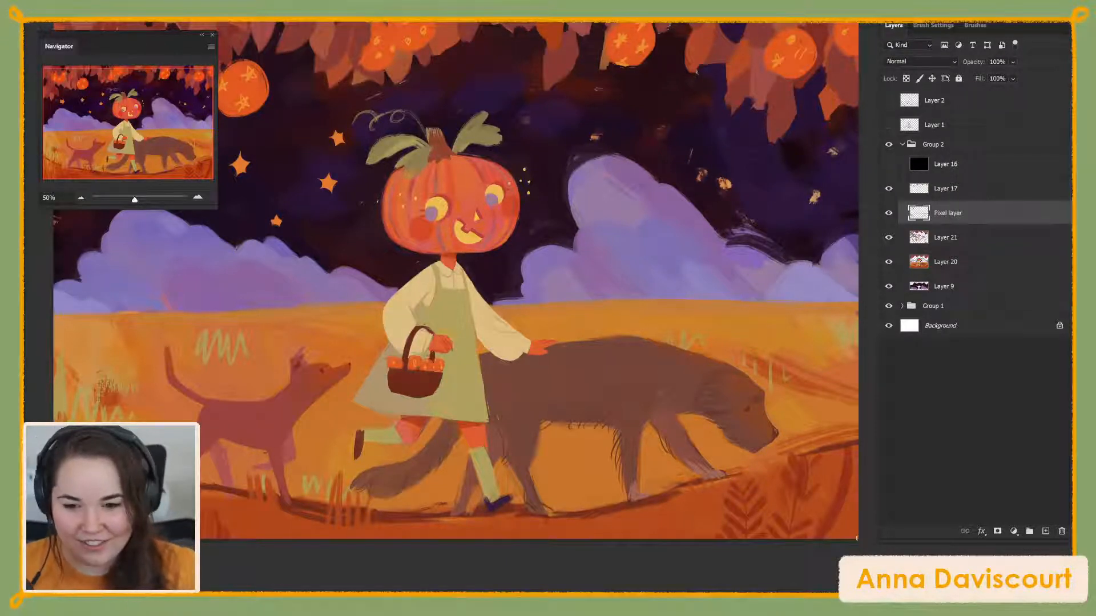
Set the foreground color to the muted orange-brown #bb8948 for the field grass
{"action": "left_click_drag", "start_coordinate": [783, 428], "coordinate": [737, 400]}
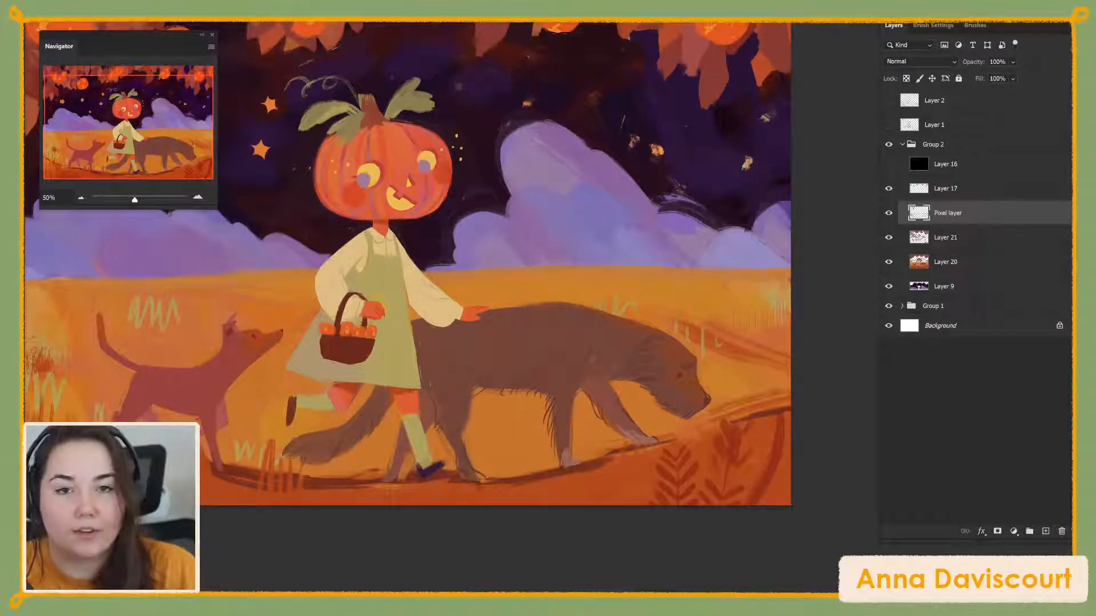
{"action": "right_click", "coordinate": [775, 299], "text": "alt+shift"}
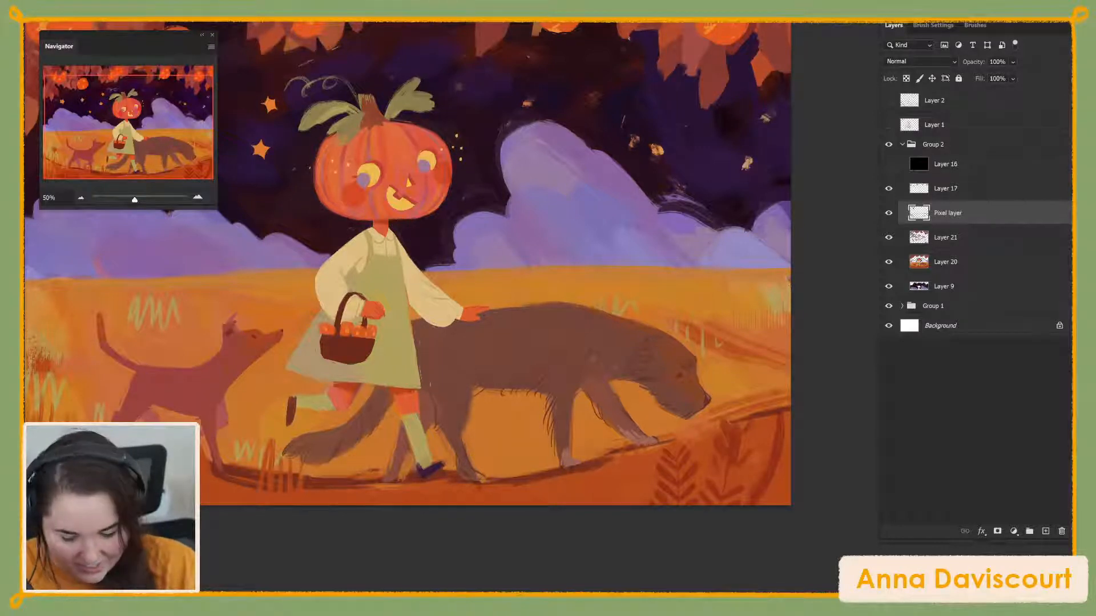
{"action": "key", "text": "n"}
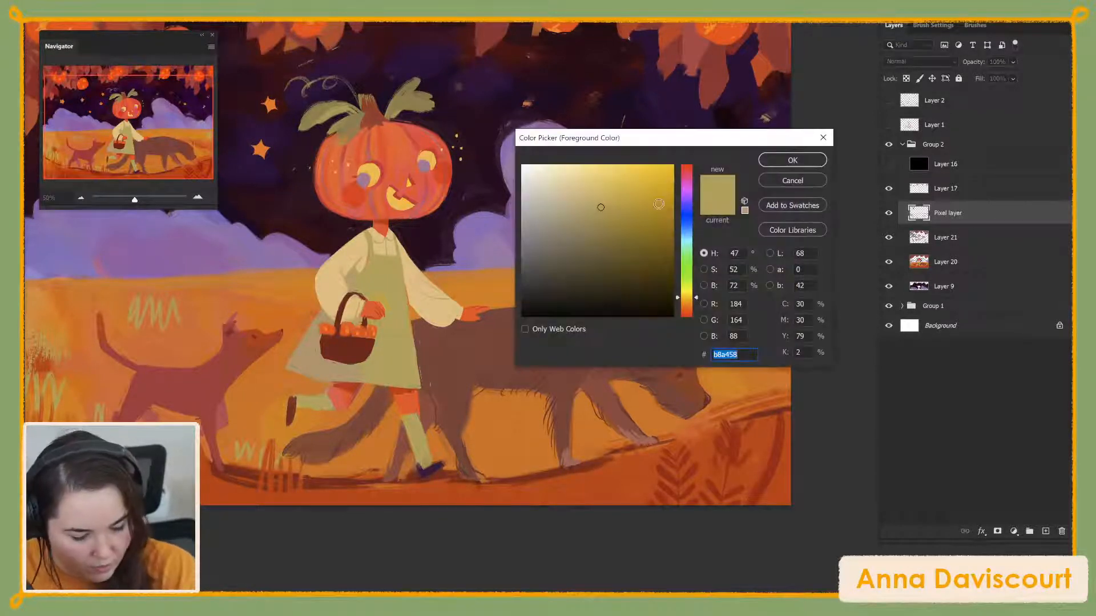
{"action": "left_click", "coordinate": [615, 206]}
{"action": "left_click", "coordinate": [686, 302]}
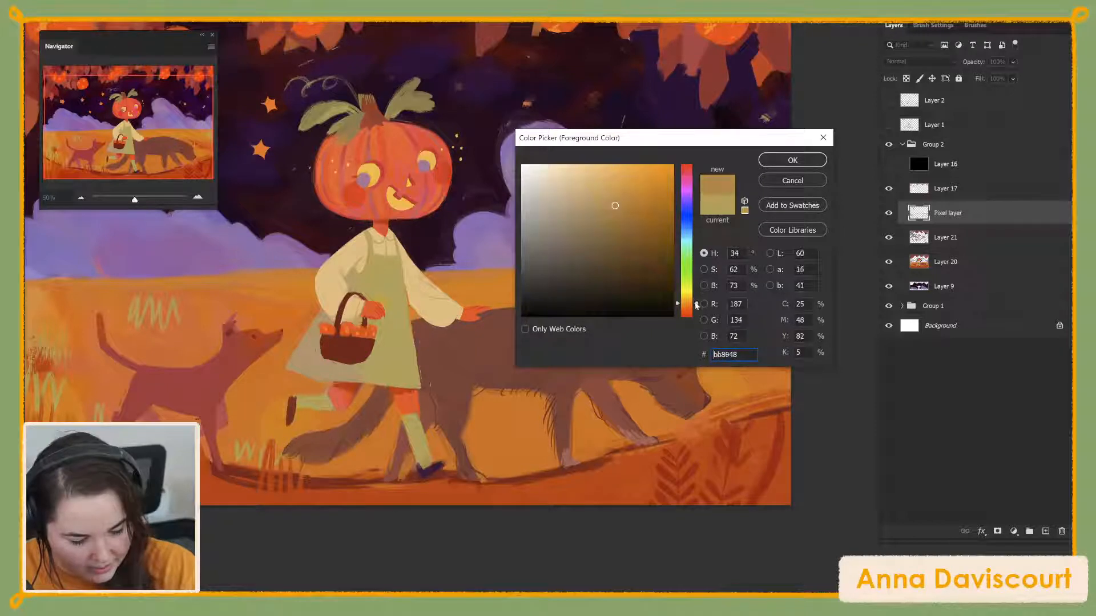
{"action": "left_click", "coordinate": [791, 161]}
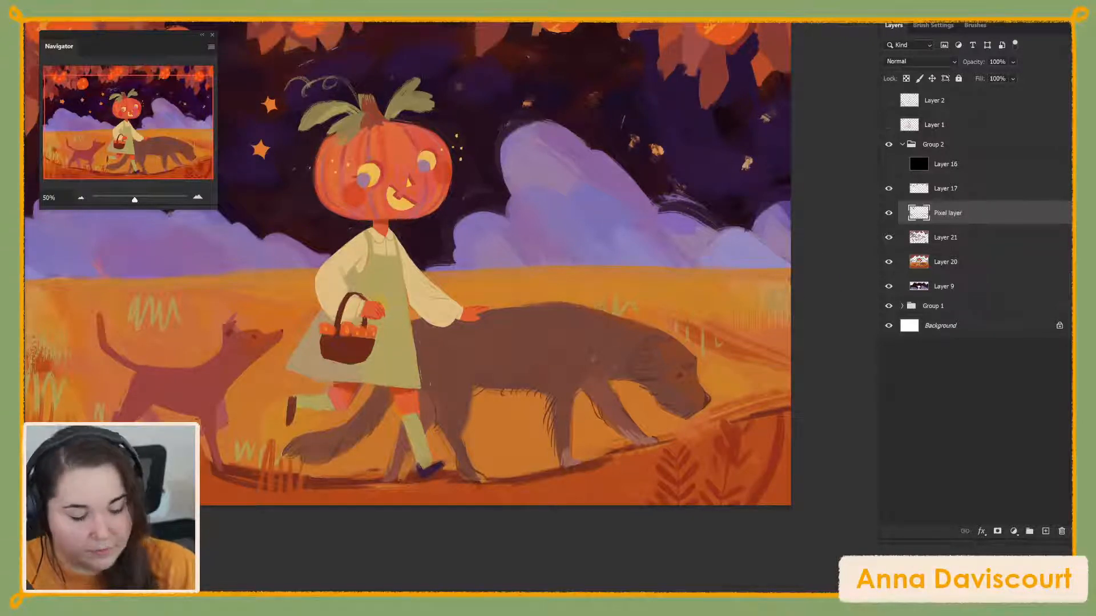
Sample nearby grass and field colors and paint thin vertical grass blades at the field's right edge, beyond the large animal's head
{"action": "left_click", "coordinate": [776, 306], "text": "alt"}
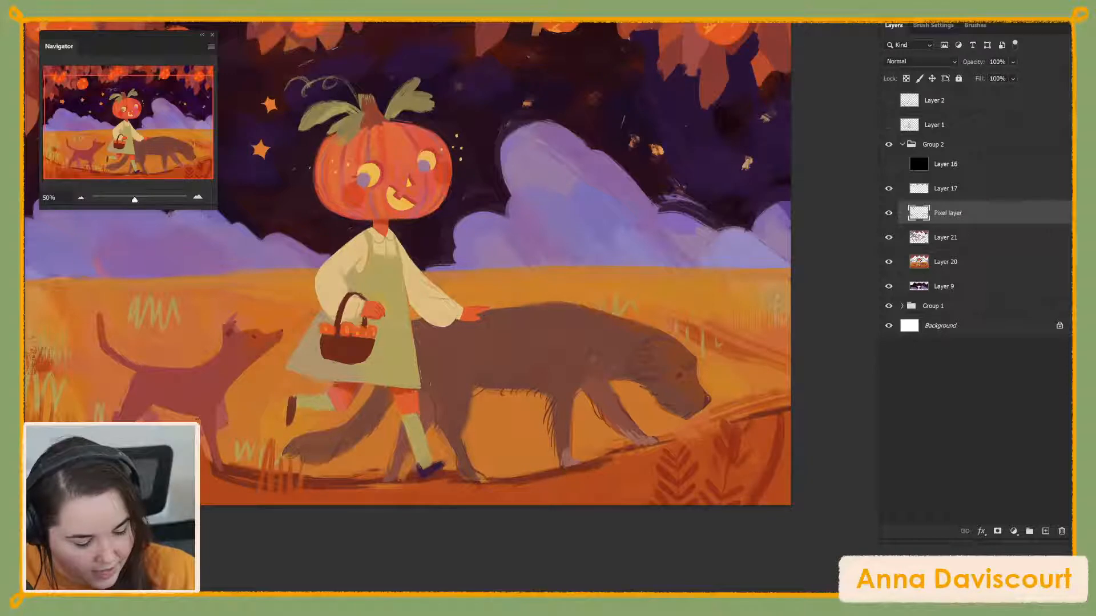
{"action": "left_click", "coordinate": [782, 293], "text": "alt"}
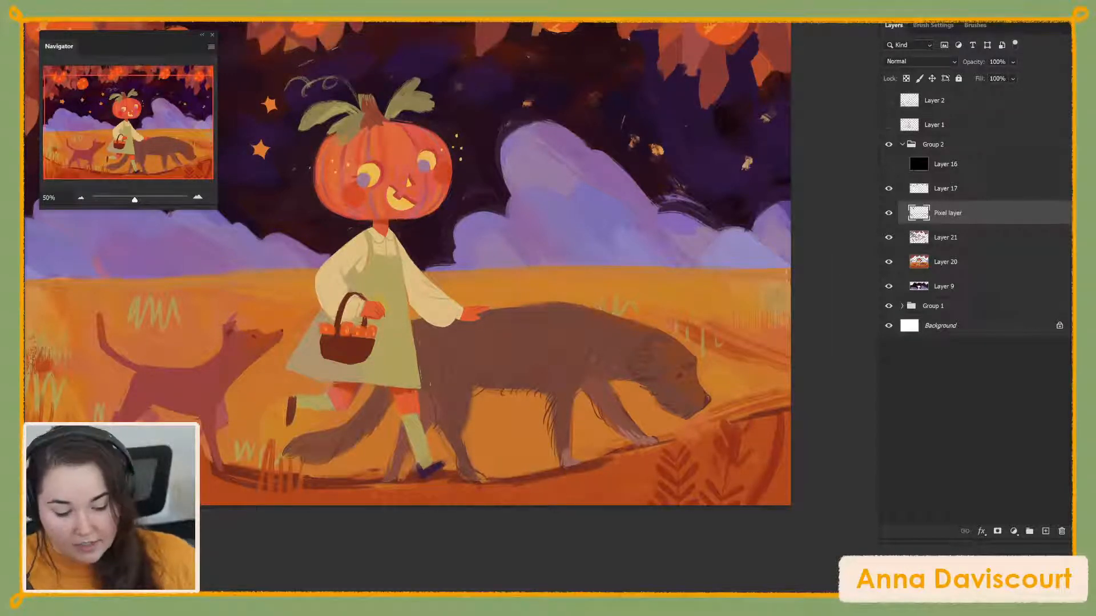
{"action": "left_click", "coordinate": [768, 308], "text": "alt"}
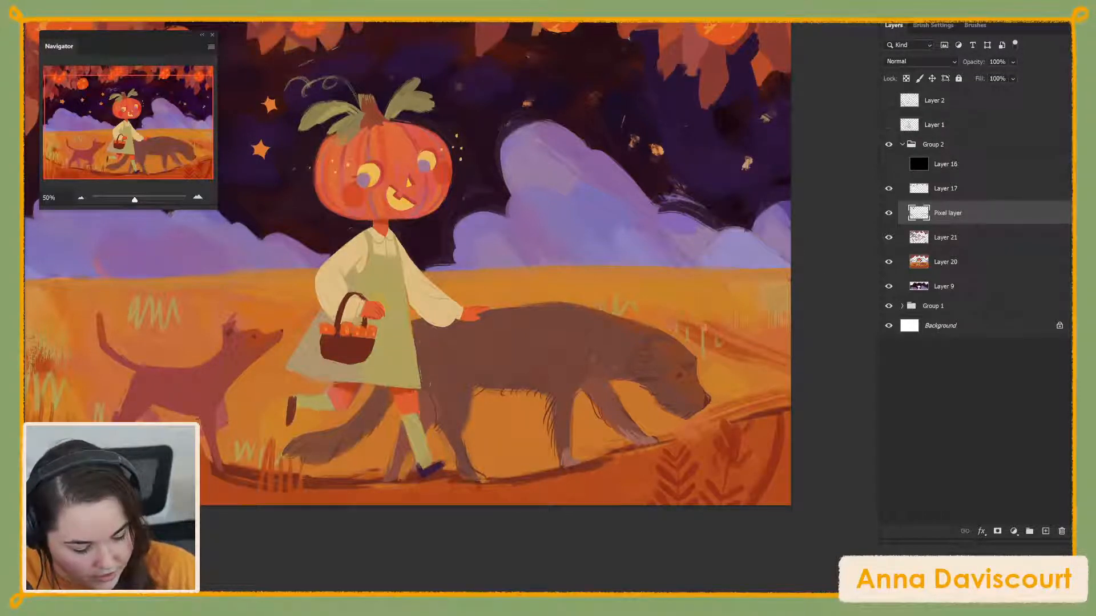
{"action": "left_click", "coordinate": [782, 308], "text": "alt"}
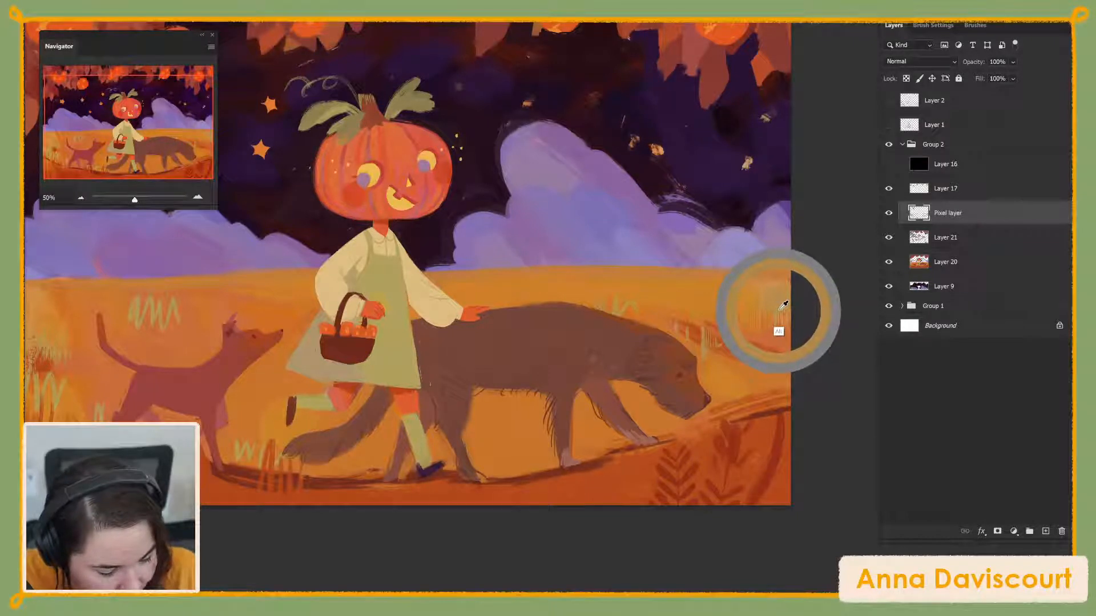
{"action": "left_click_drag", "start_coordinate": [720, 339], "coordinate": [728, 346]}
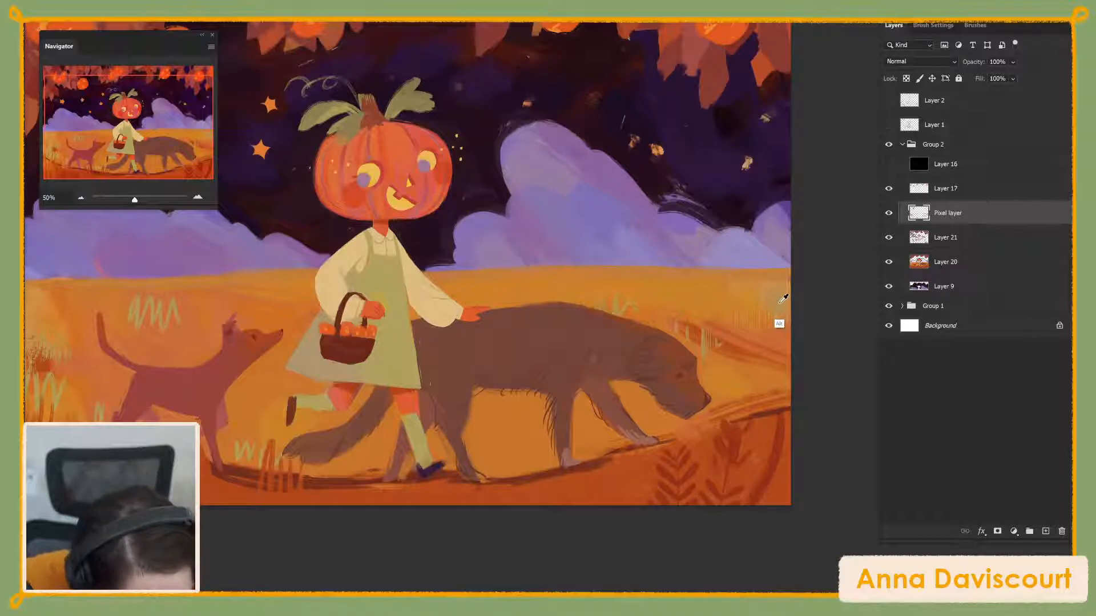
{"action": "left_click", "coordinate": [782, 299], "text": "alt"}
{"action": "left_click_drag", "start_coordinate": [716, 330], "coordinate": [718, 347]}
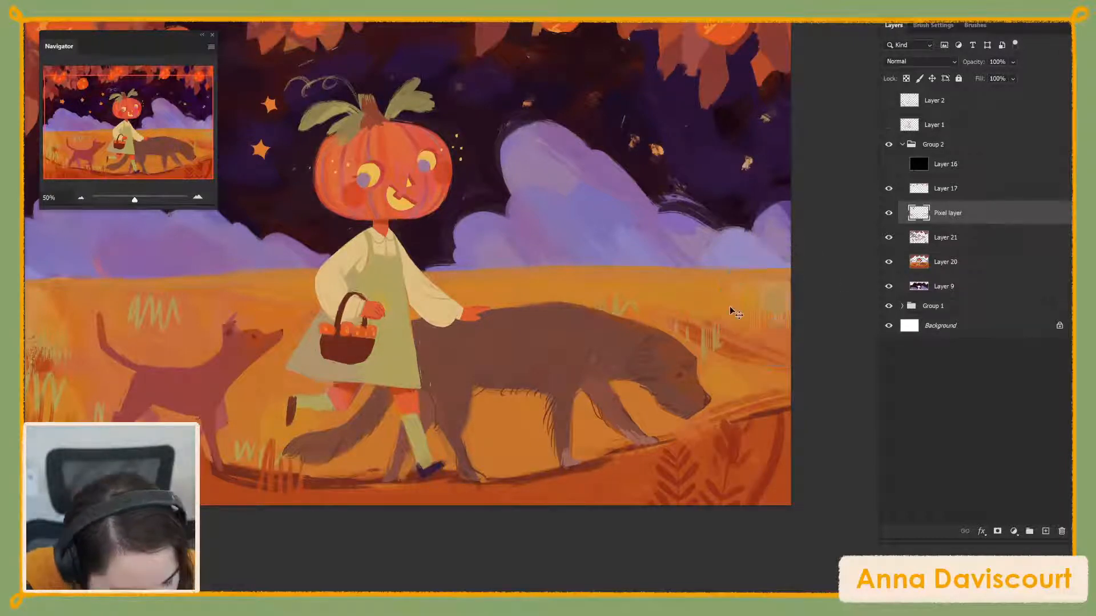
Sample the pale green grass color and paint more thin vertical blades in the field beside the large animal's head, undoing the last stroke
{"action": "key", "text": "ctrl+plus"}
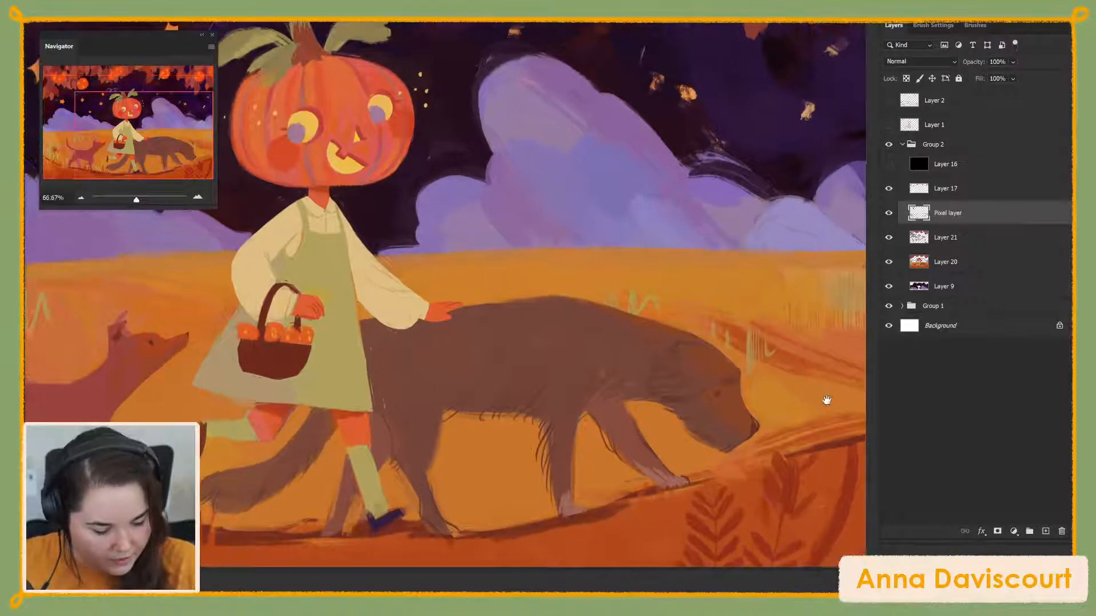
{"action": "left_click_drag", "start_coordinate": [826, 401], "coordinate": [579, 477]}
{"action": "left_click_drag", "start_coordinate": [615, 385], "coordinate": [622, 380]}
{"action": "key", "text": "ctrl+plus"}
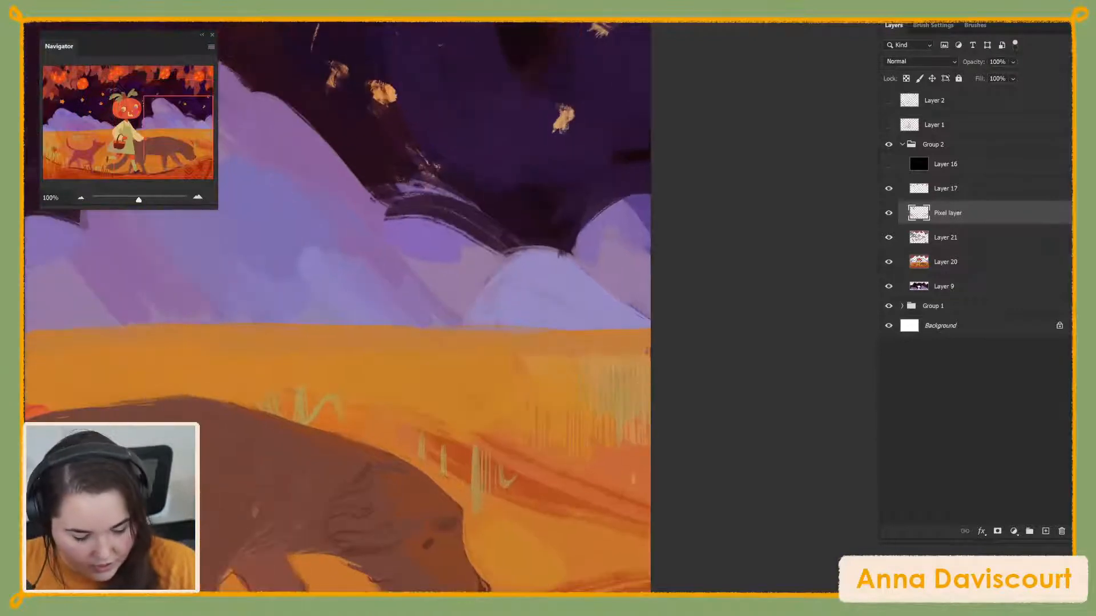
{"action": "left_click_drag", "start_coordinate": [614, 492], "coordinate": [700, 386]}
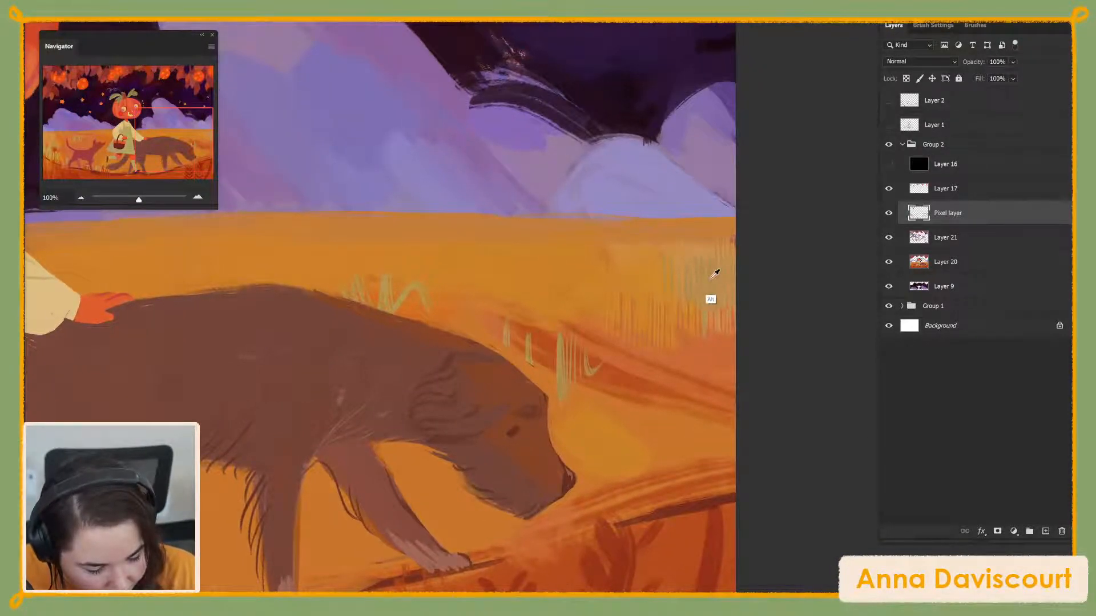
{"action": "left_click", "coordinate": [708, 274], "text": "alt"}
{"action": "left_click_drag", "start_coordinate": [565, 337], "coordinate": [556, 375]}
{"action": "left_click_drag", "start_coordinate": [533, 338], "coordinate": [537, 374]}
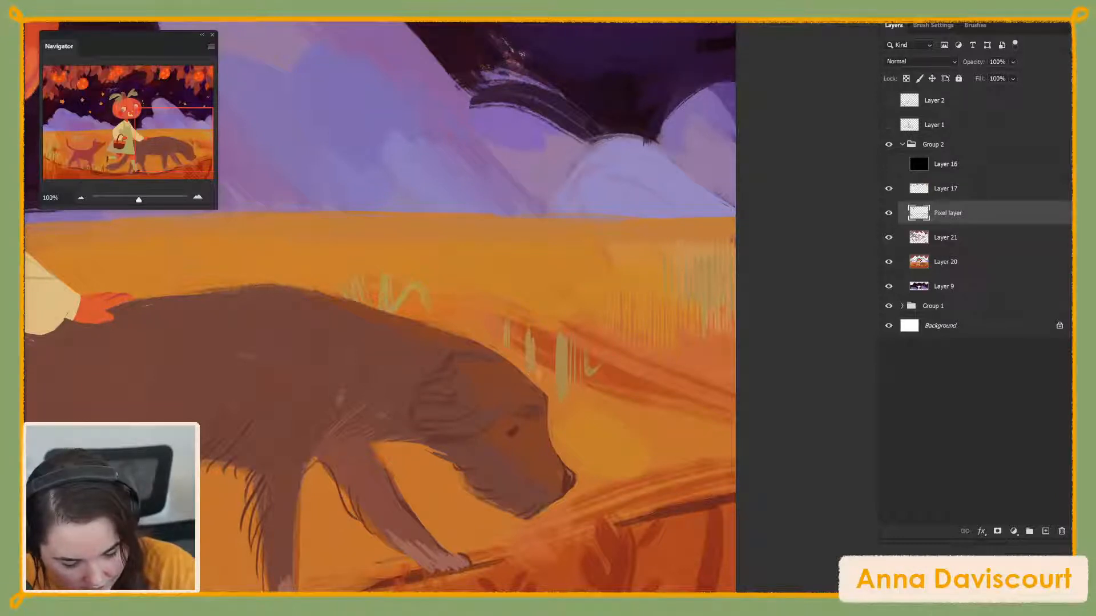
{"action": "left_click", "coordinate": [711, 279], "text": "alt"}
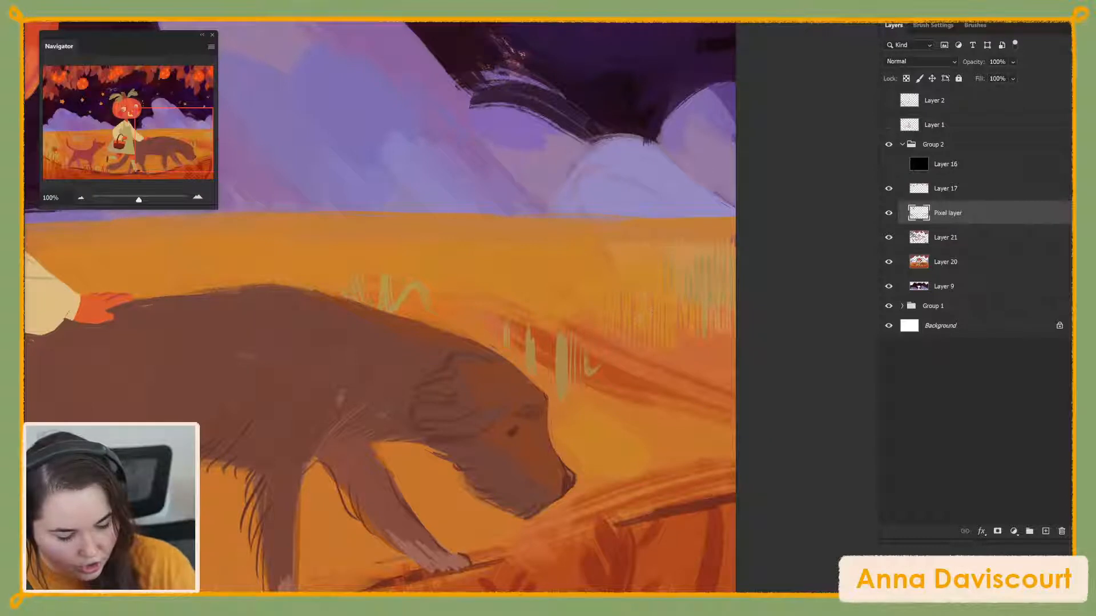
{"action": "mouse_move", "coordinate": [549, 335]}
{"action": "left_mouse_down"}
{"action": "mouse_move", "coordinate": [550, 365]}
{"action": "mouse_move", "coordinate": [582, 378]}
{"action": "mouse_move", "coordinate": [619, 334]}
{"action": "left_mouse_up"}
{"action": "left_click_drag", "start_coordinate": [577, 379], "coordinate": [641, 337]}
{"action": "key", "text": "ctrl+z"}
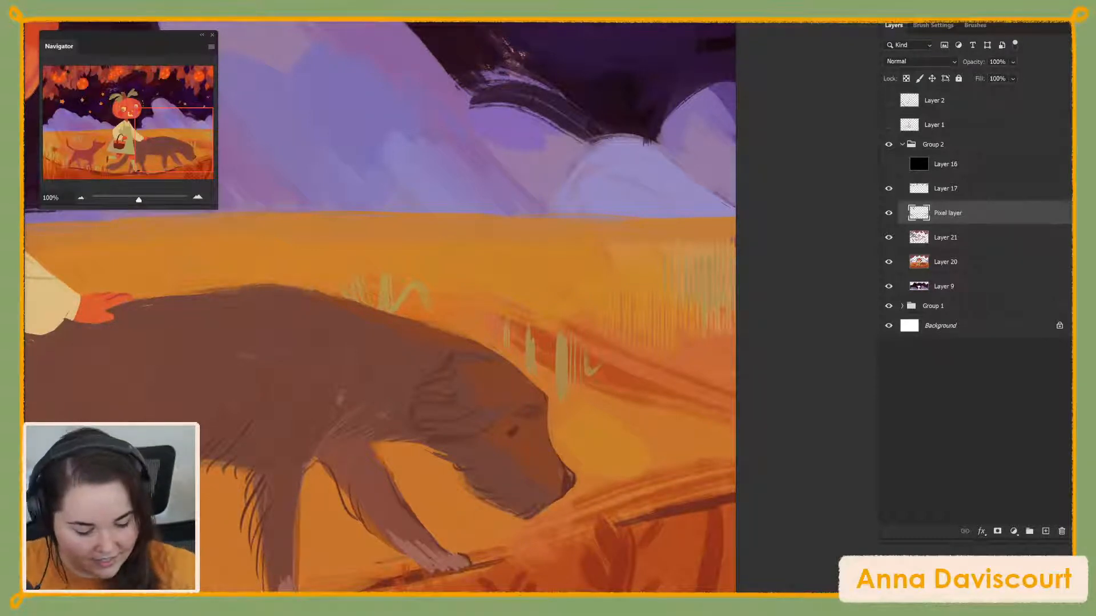
Soften the scribbled grass behind the large animal's back and paint a clump of upright blades above its head using sampled colors
{"action": "left_click_drag", "start_coordinate": [756, 376], "coordinate": [868, 345]}
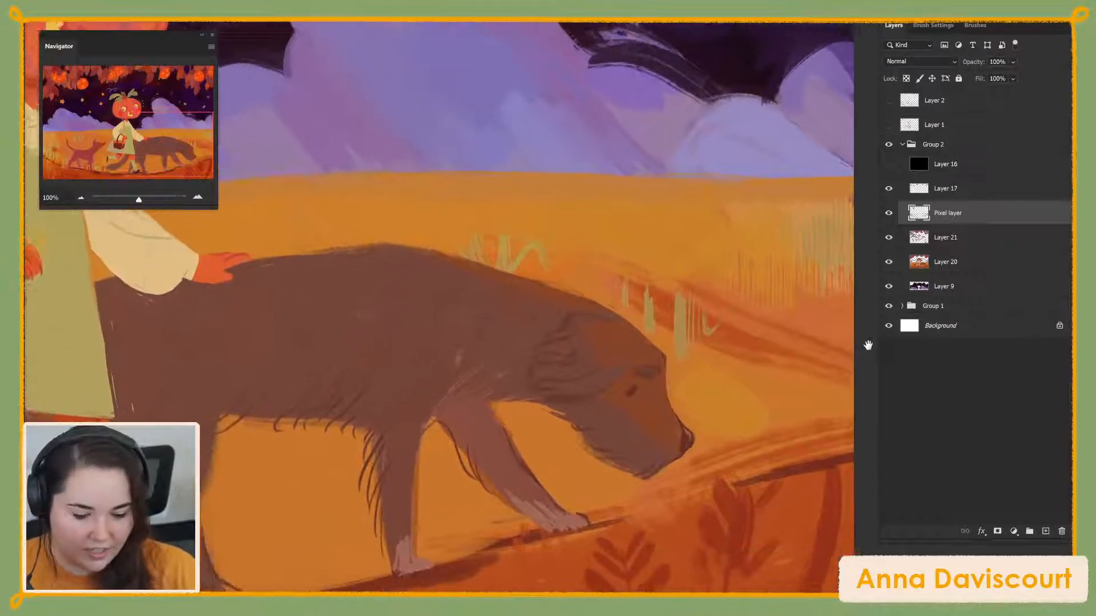
{"action": "key", "text": "ctrl+minus"}
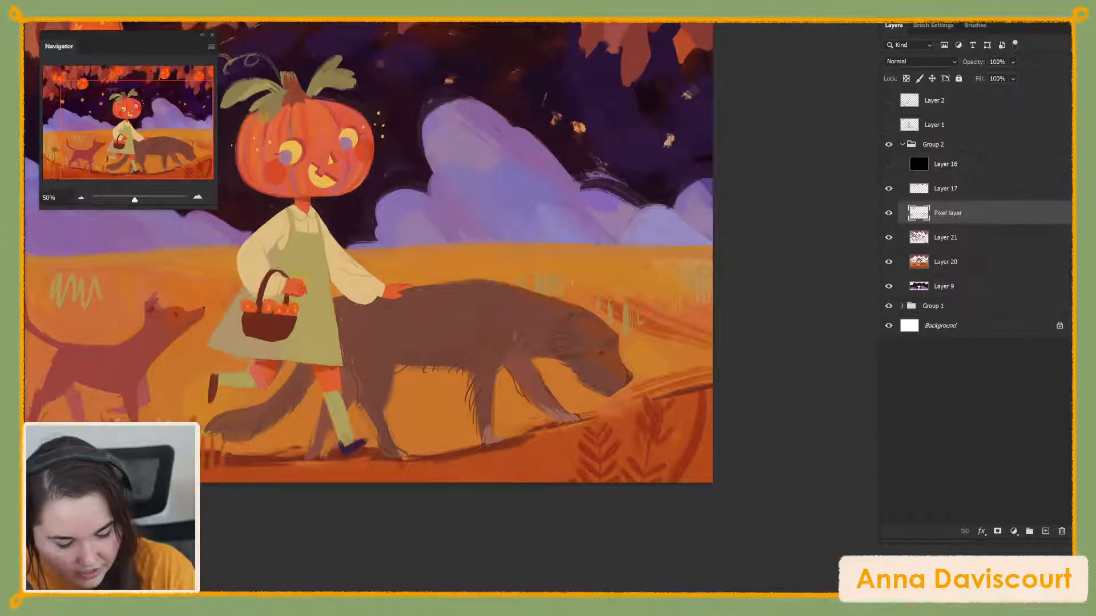
{"action": "left_click_drag", "start_coordinate": [716, 480], "coordinate": [834, 472]}
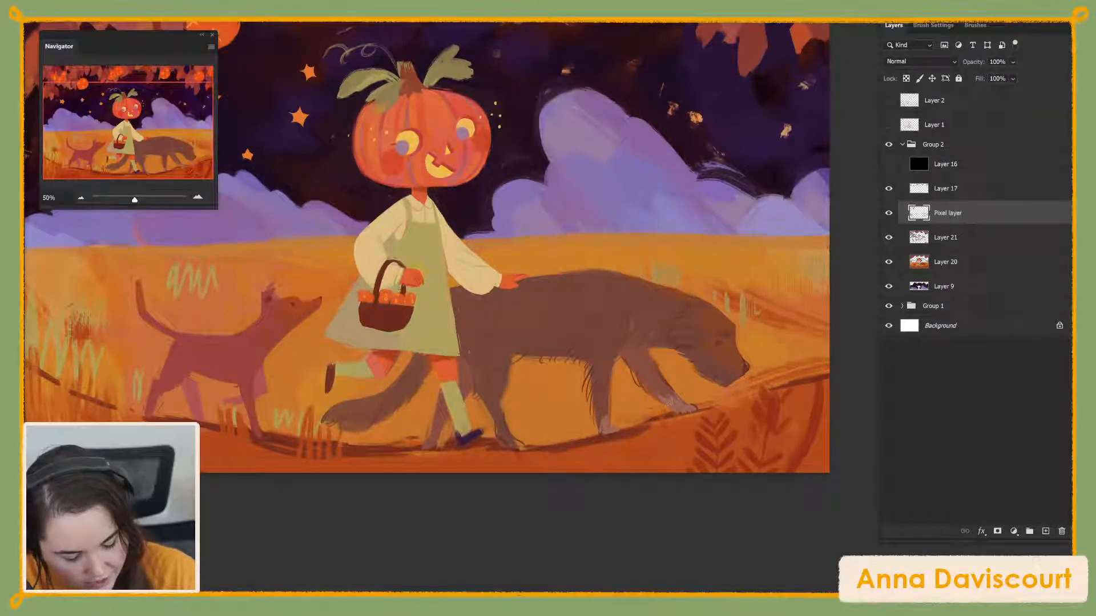
{"action": "left_click", "coordinate": [655, 395], "text": "alt"}
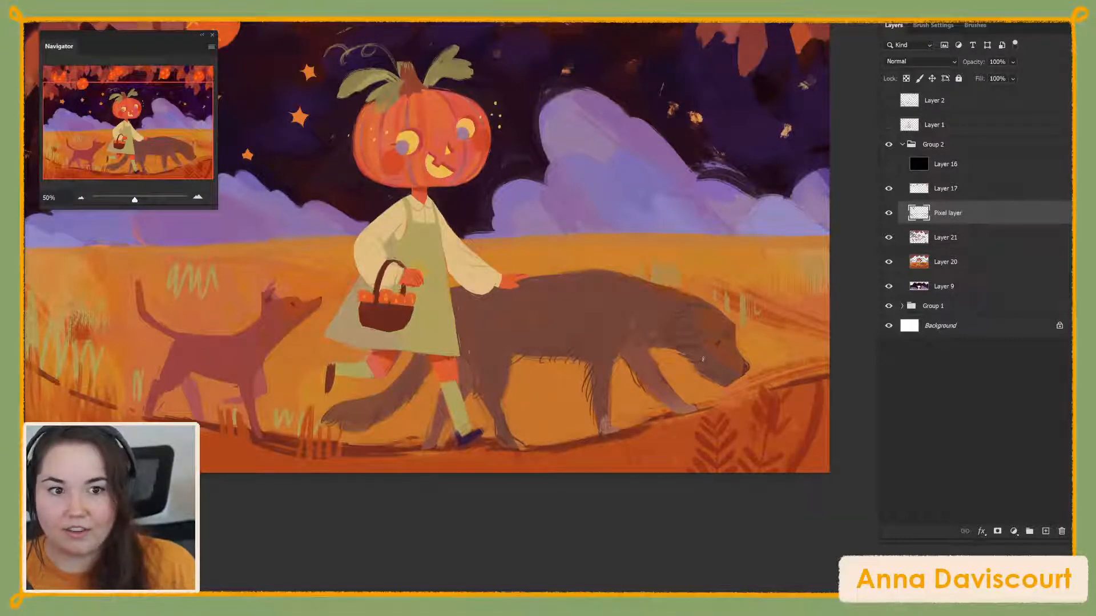
{"action": "scroll", "coordinate": [703, 359], "scroll_direction": "down", "scroll_amount": 1}
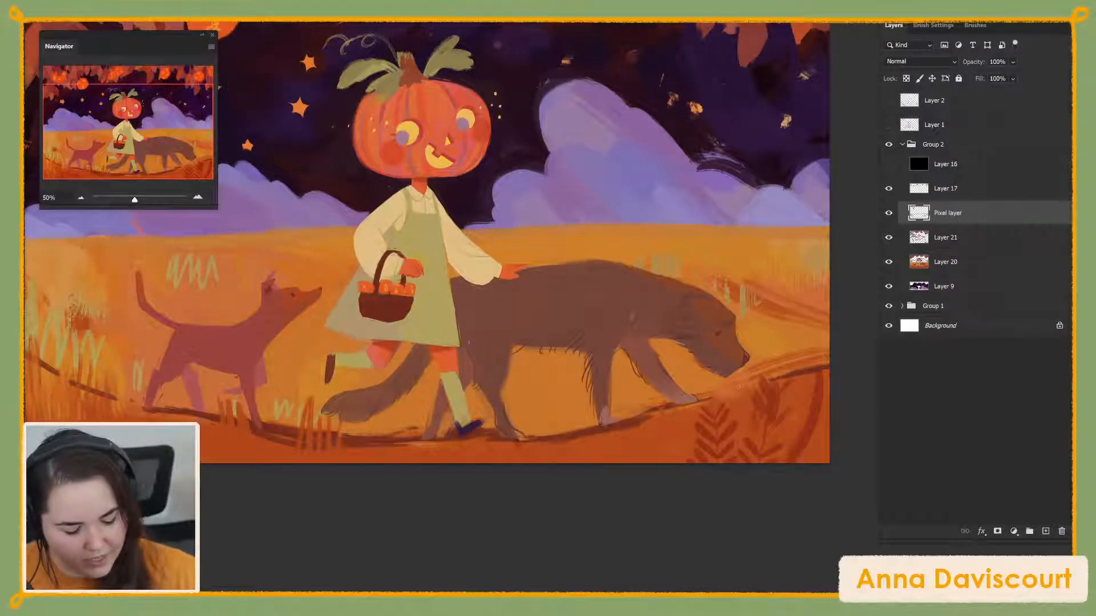
{"action": "left_click_drag", "start_coordinate": [742, 454], "coordinate": [804, 474]}
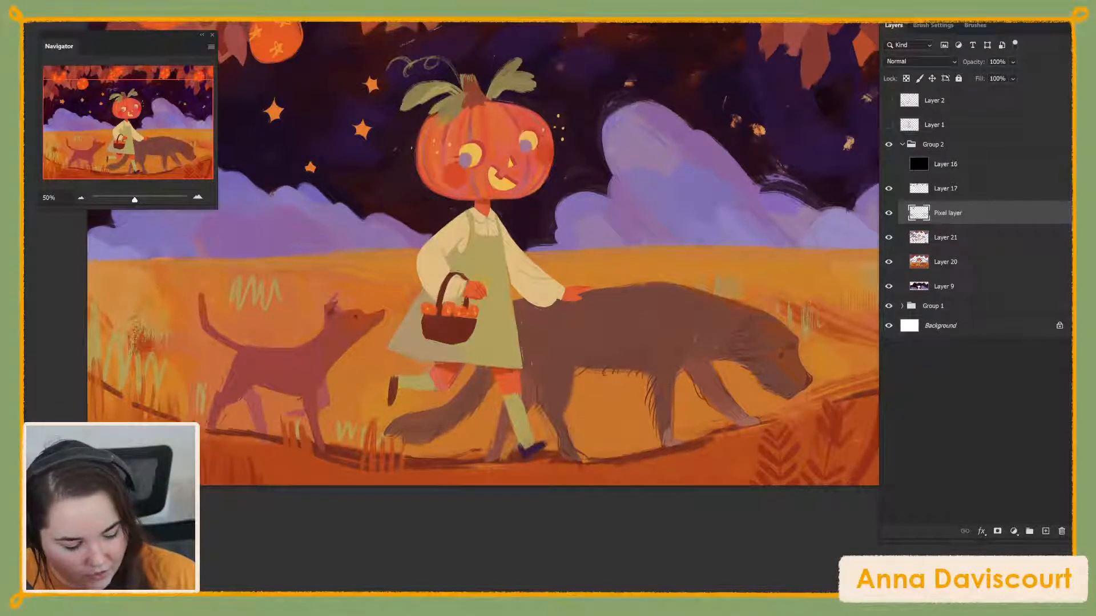
{"action": "left_click", "coordinate": [807, 334], "text": "alt"}
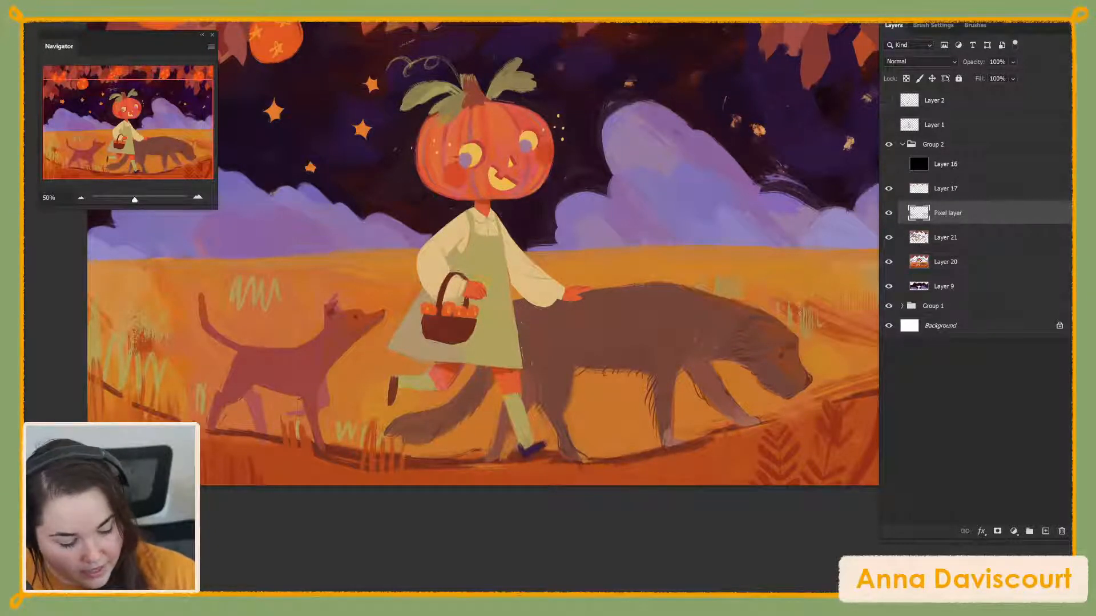
{"action": "left_click_drag", "start_coordinate": [797, 303], "coordinate": [798, 351]}
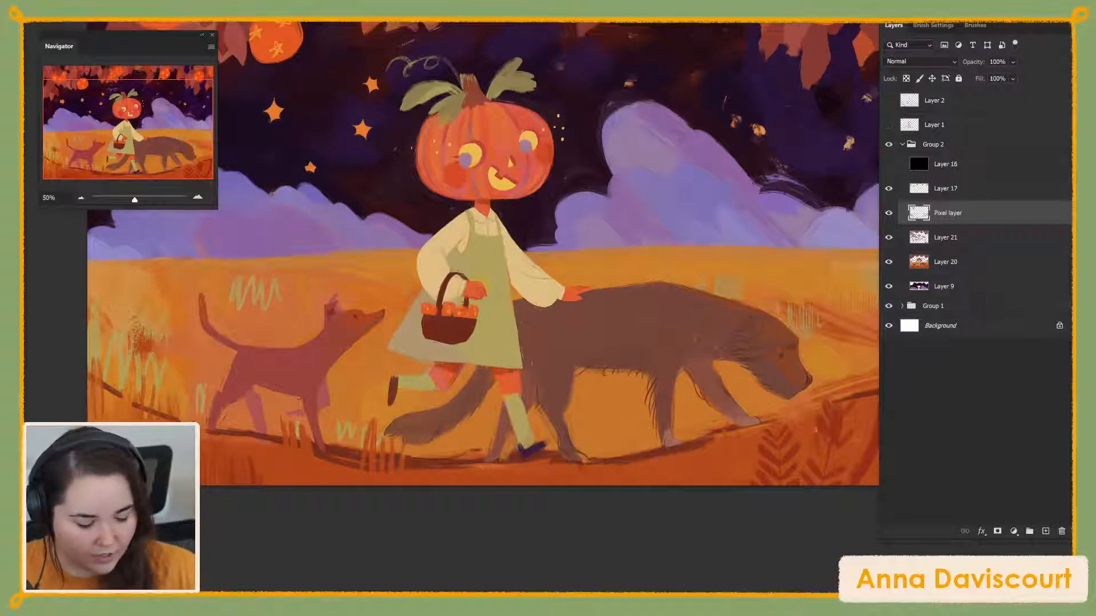
Sample the ground color near the path and choose the Kyle's Paintbox - Bristle Bomb brush from the favs folder
{"action": "left_click", "coordinate": [767, 422], "text": "alt"}
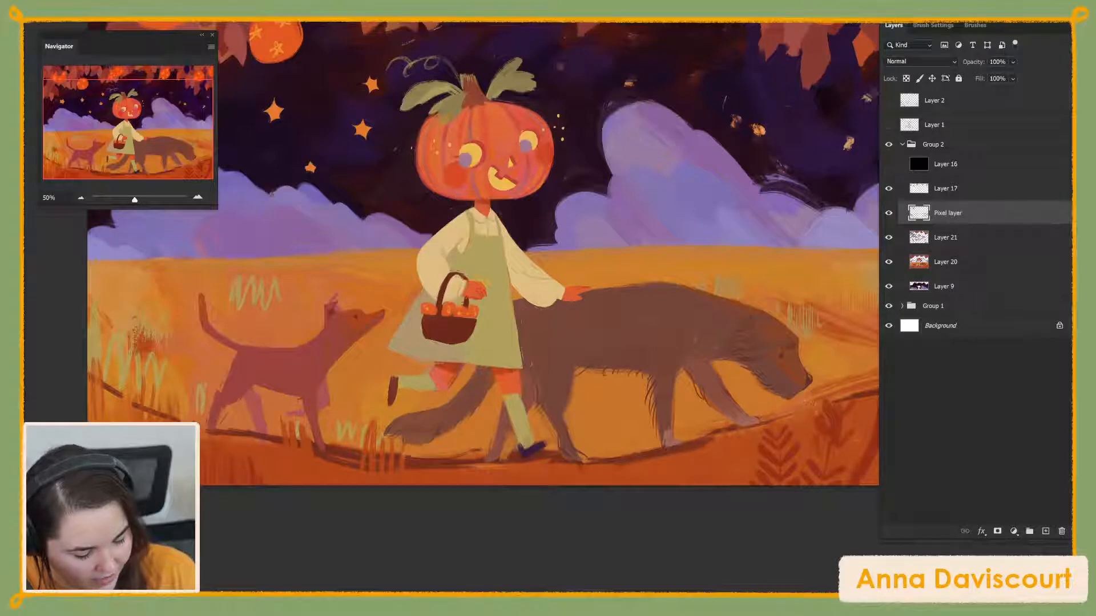
{"action": "left_click_drag", "start_coordinate": [862, 481], "coordinate": [847, 496]}
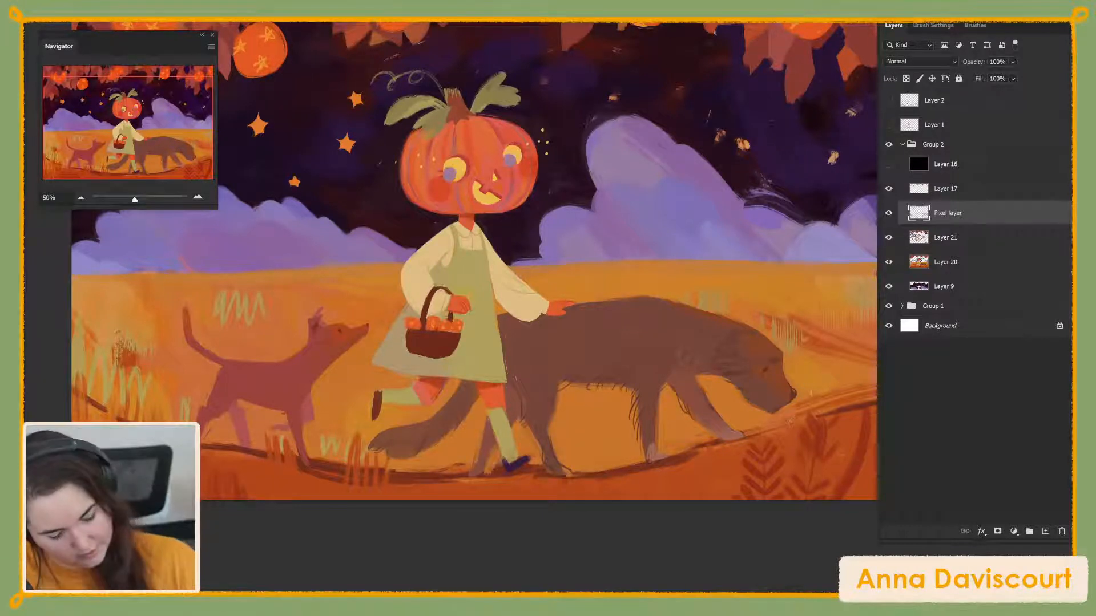
{"action": "left_click_drag", "start_coordinate": [778, 485], "coordinate": [748, 496]}
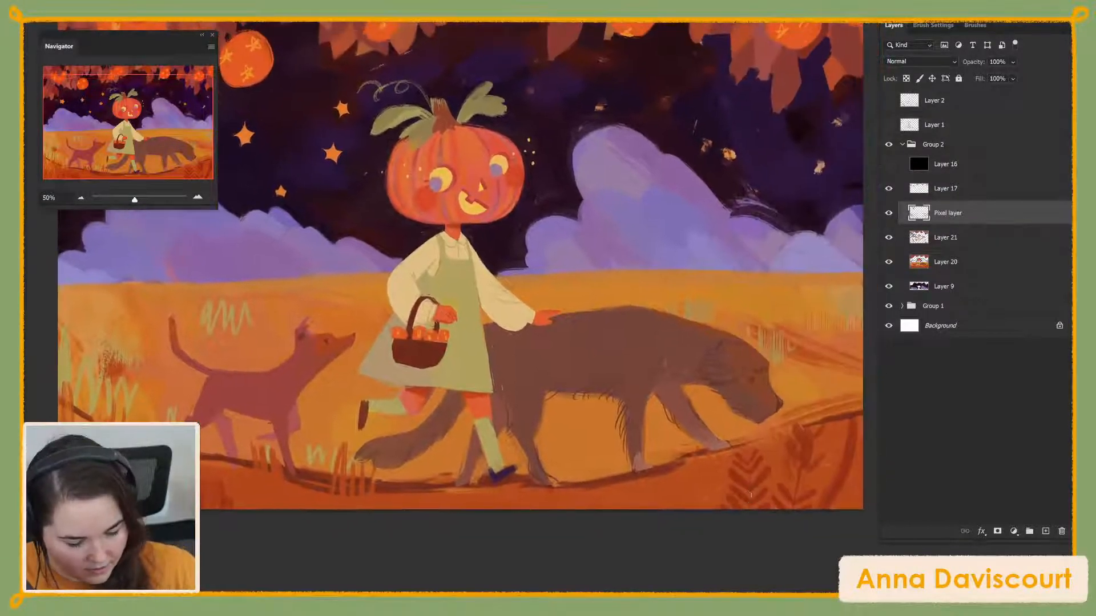
{"action": "left_click", "coordinate": [975, 26]}
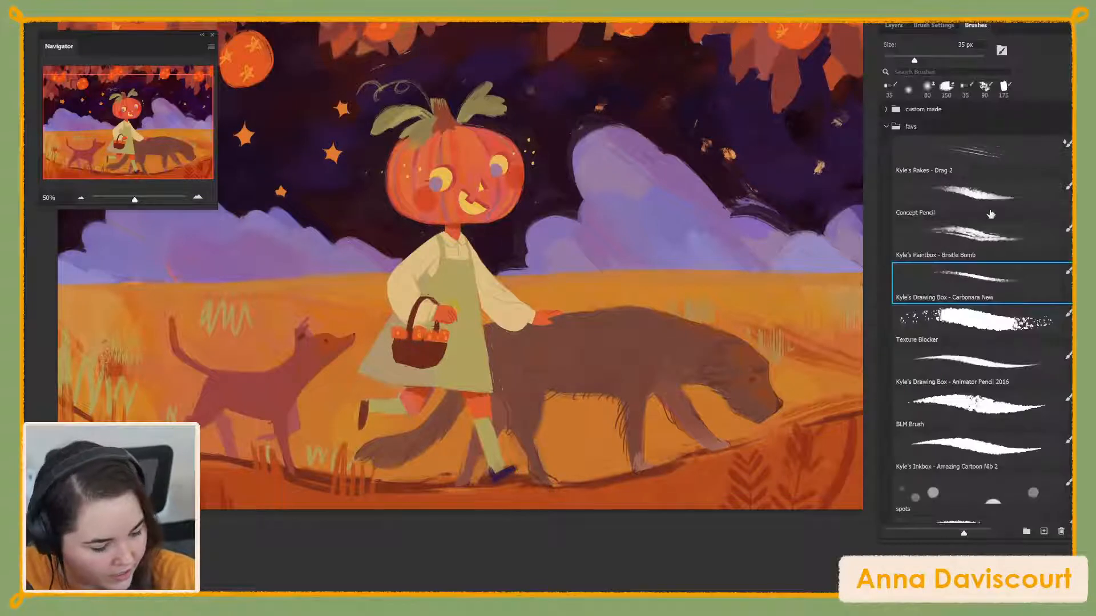
{"action": "left_click", "coordinate": [1002, 241]}
{"action": "left_click", "coordinate": [951, 25]}
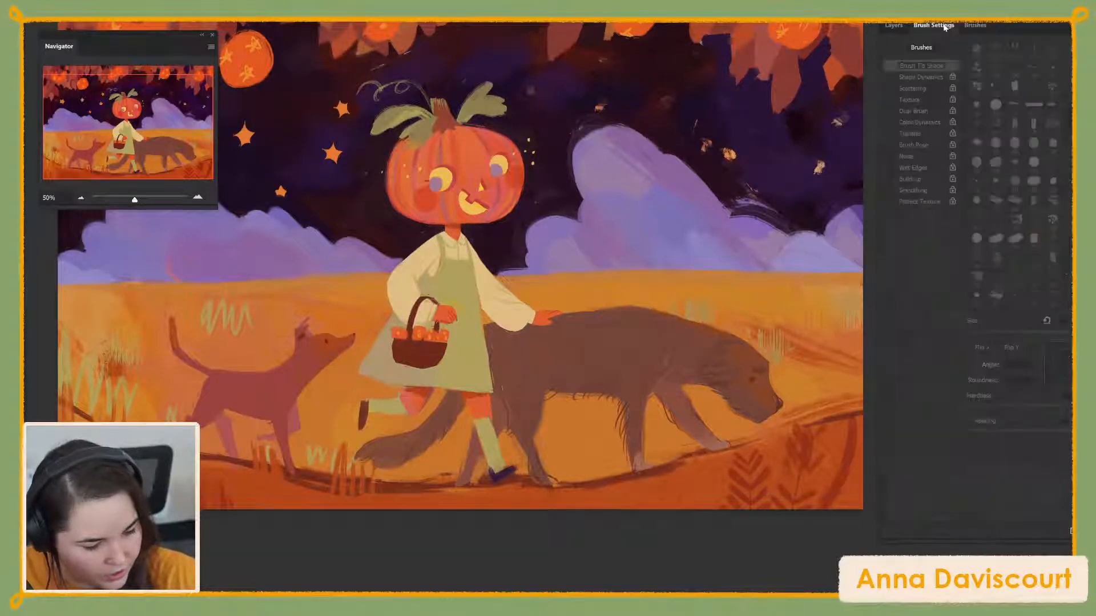
{"action": "key", "text": "F7"}
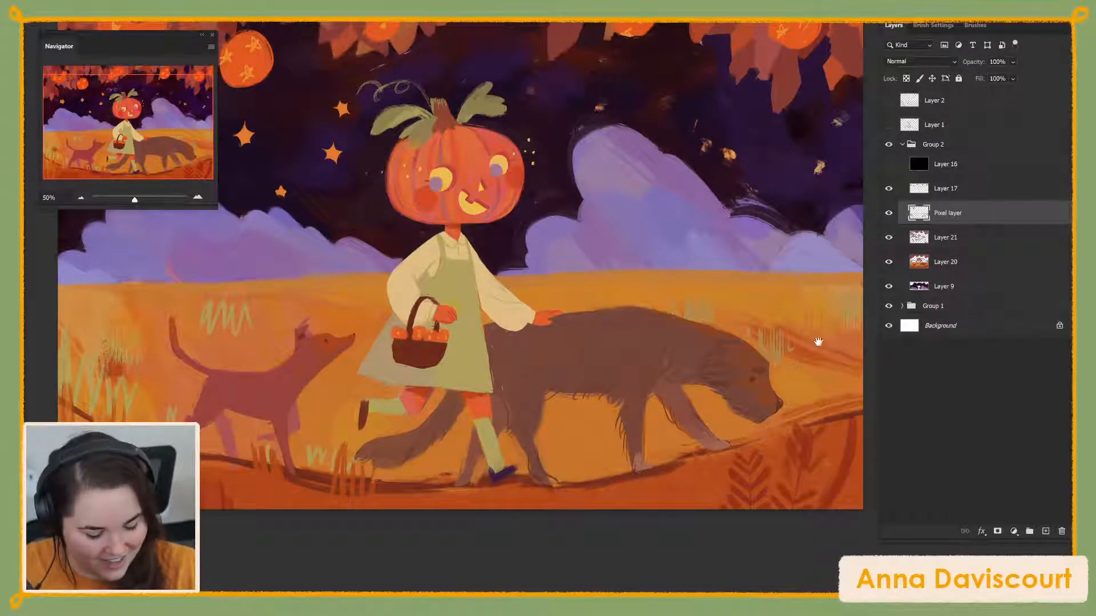
{"action": "left_click_drag", "start_coordinate": [827, 334], "coordinate": [848, 384]}
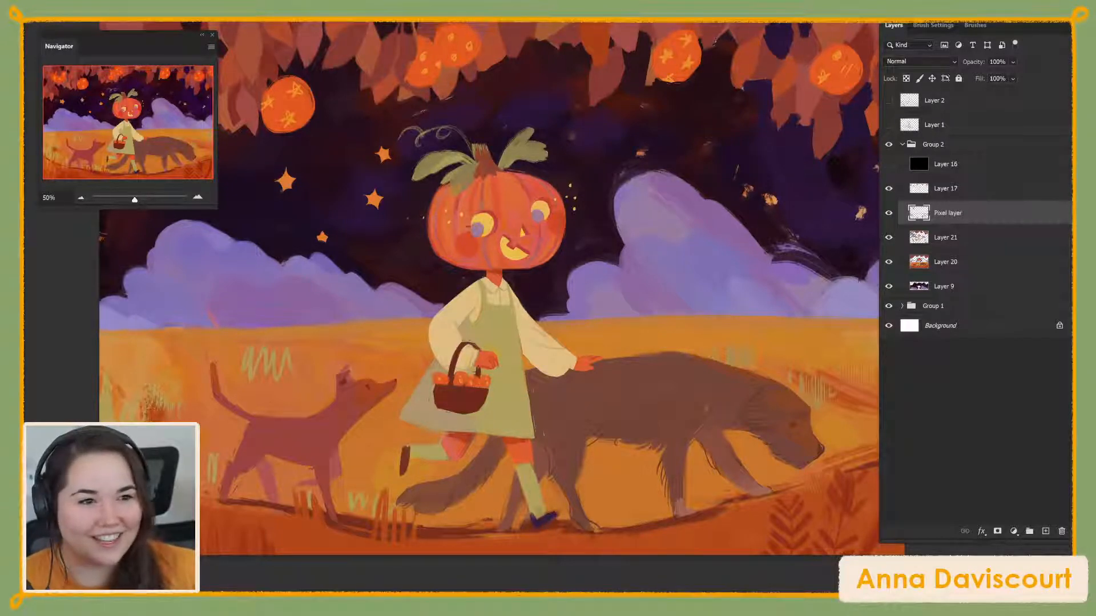
Switch to the browser's Google Images results for irish wolfhound and open the standing full-body photos as reference
{"action": "left_click_drag", "start_coordinate": [1085, 17], "coordinate": [482, 5]}
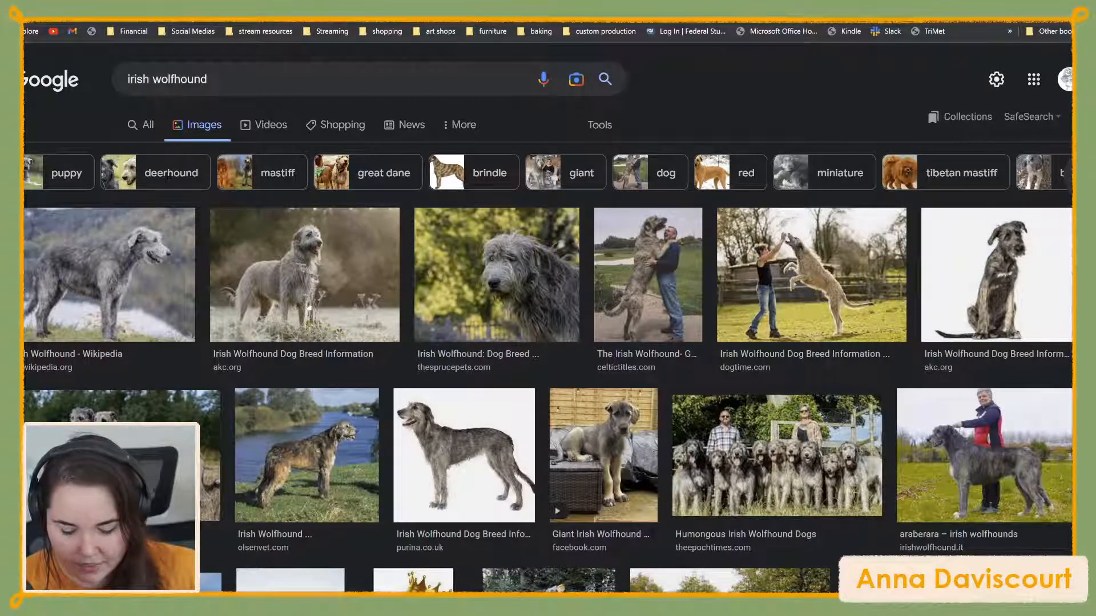
{"action": "left_click", "coordinate": [358, 271]}
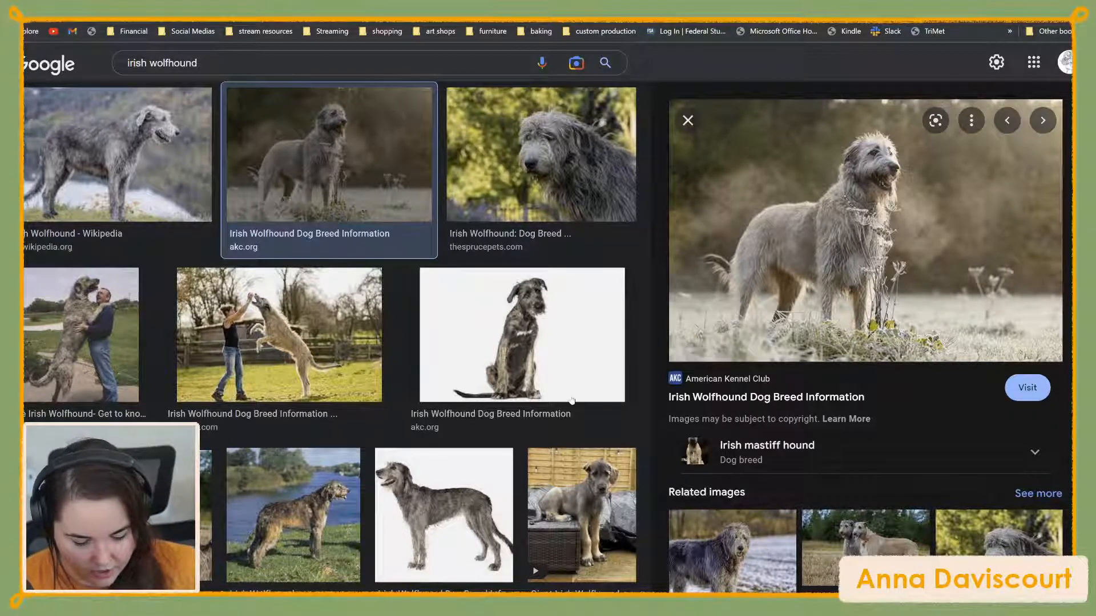
{"action": "left_click", "coordinate": [455, 510]}
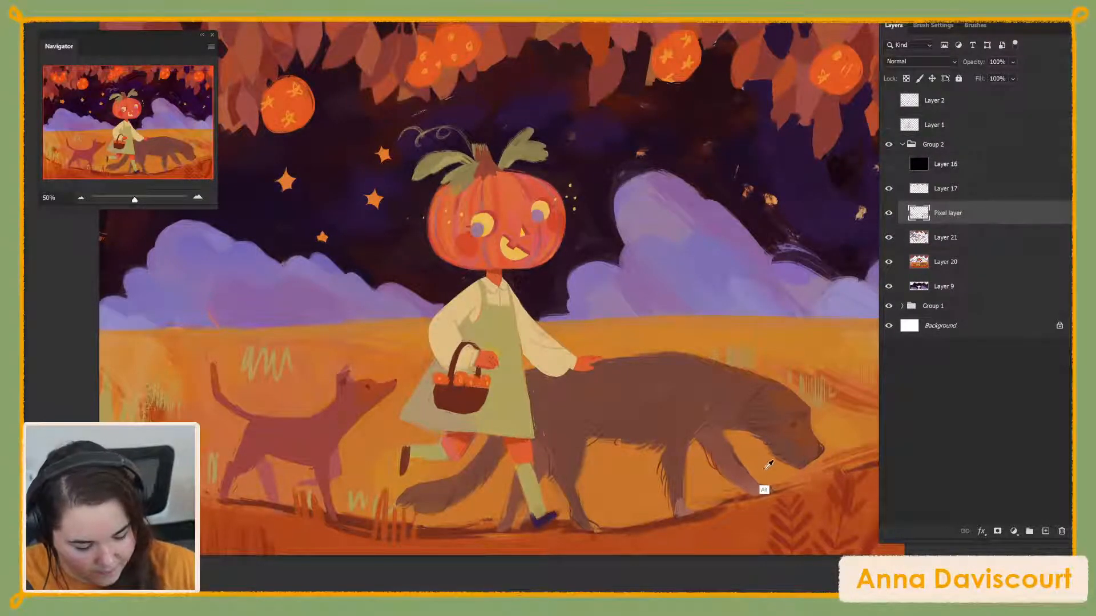
Return to Photoshop and paint paler fur on the large animal's belly and chest, and reshape its head with a slimmer muzzle and an ear
{"action": "scroll", "coordinate": [937, 214], "scroll_direction": "up", "scroll_amount": 2}
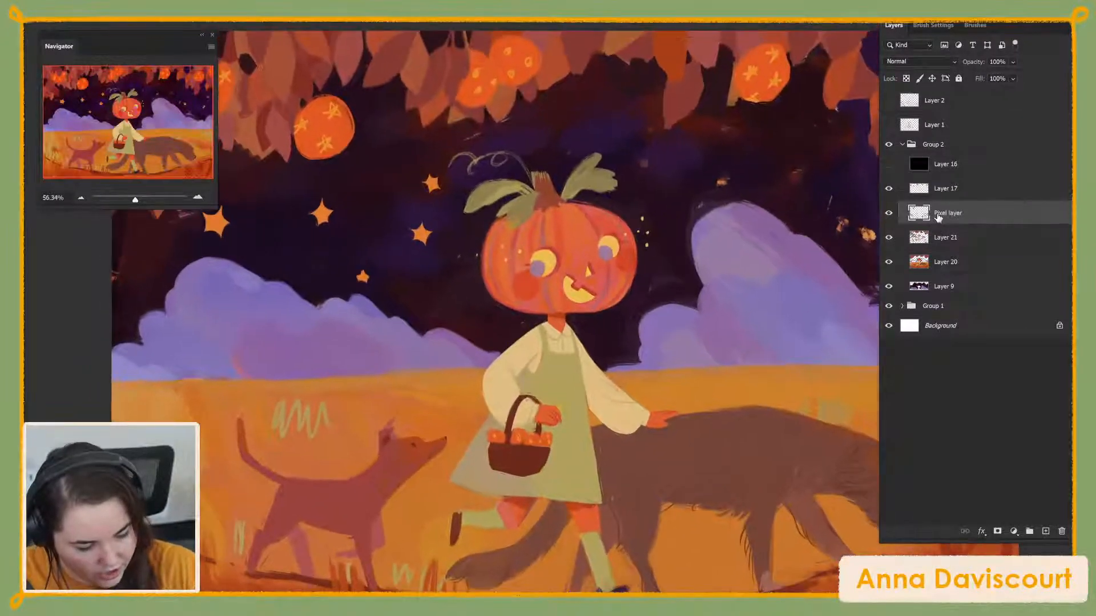
{"action": "left_click_drag", "start_coordinate": [837, 404], "coordinate": [716, 364]}
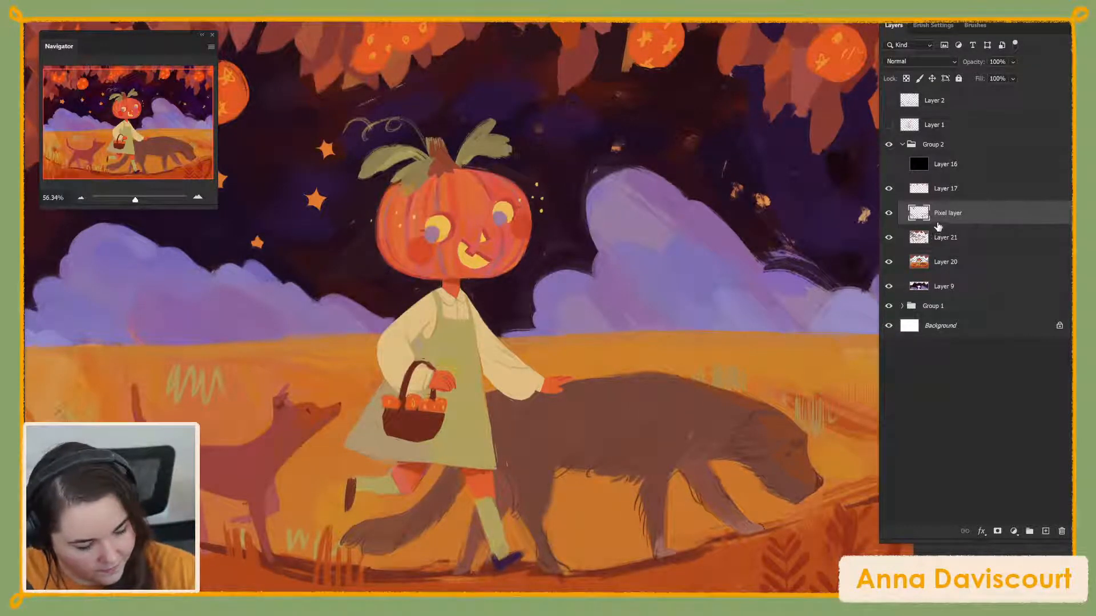
{"action": "left_click", "coordinate": [745, 532], "text": "alt"}
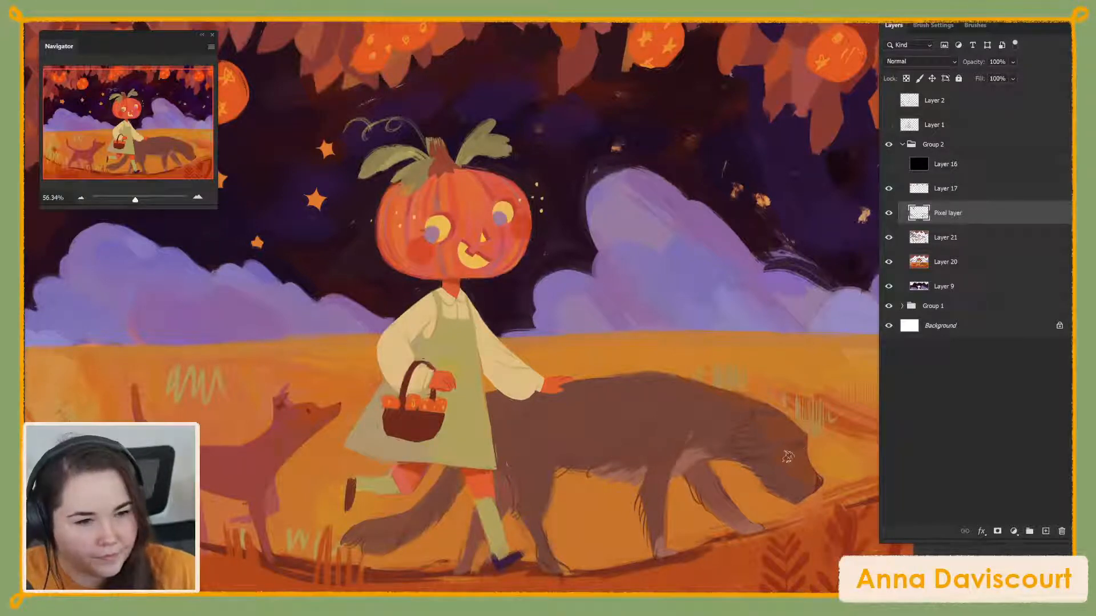
{"action": "key", "text": "alt"}
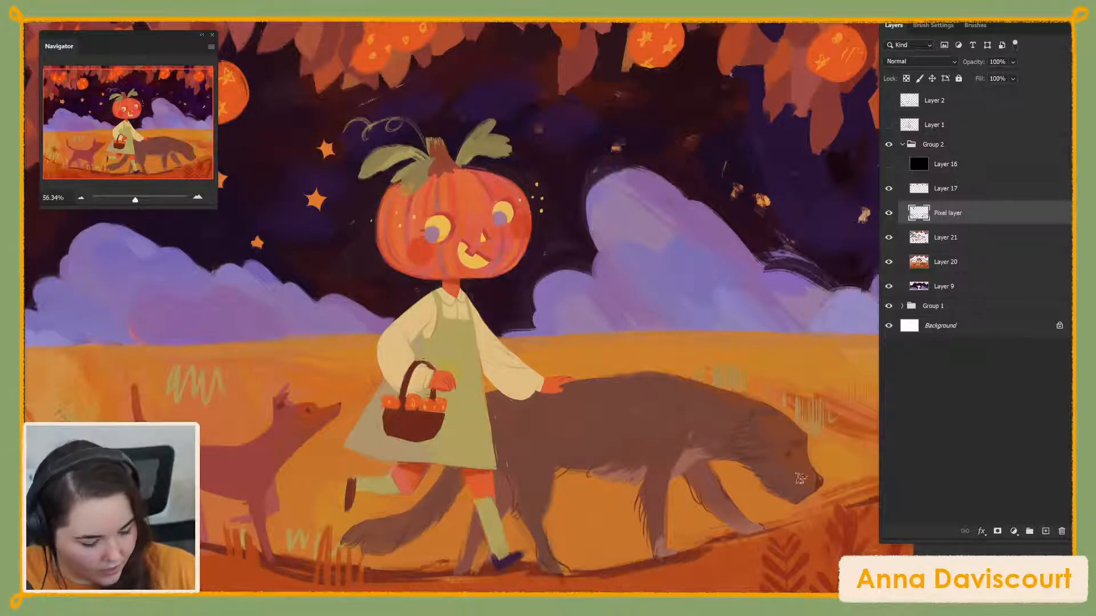
{"action": "left_click", "coordinate": [767, 480], "text": "alt"}
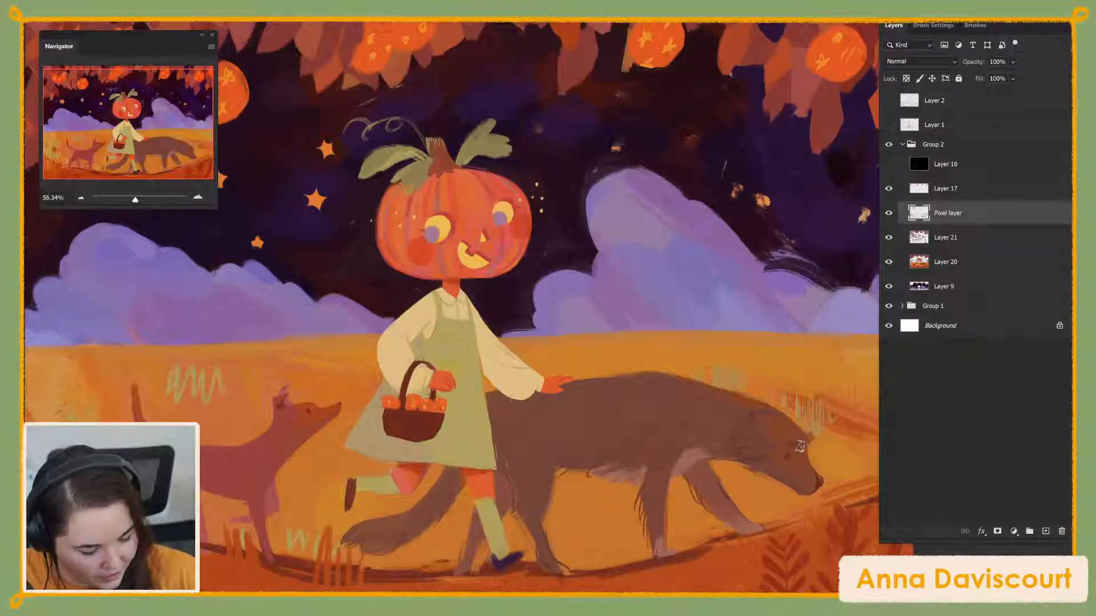
{"action": "left_click", "coordinate": [802, 454], "text": "alt"}
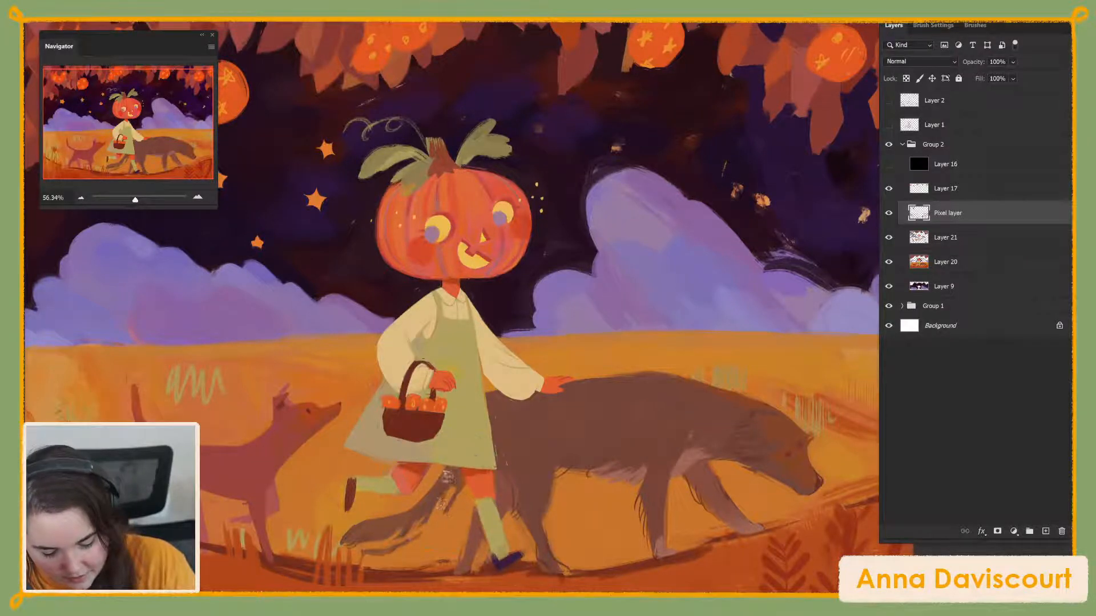
Slim the large animal's curved tail with sampled colors and smooth the contour of its neck and upper back
{"action": "left_click", "coordinate": [467, 498], "text": "alt"}
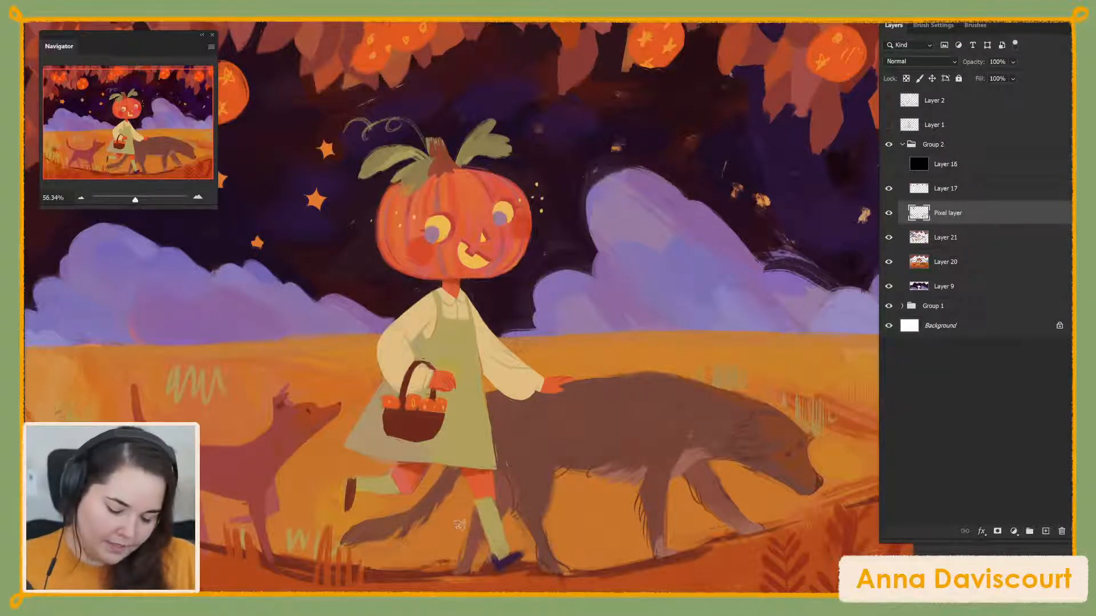
{"action": "key", "text": "alt"}
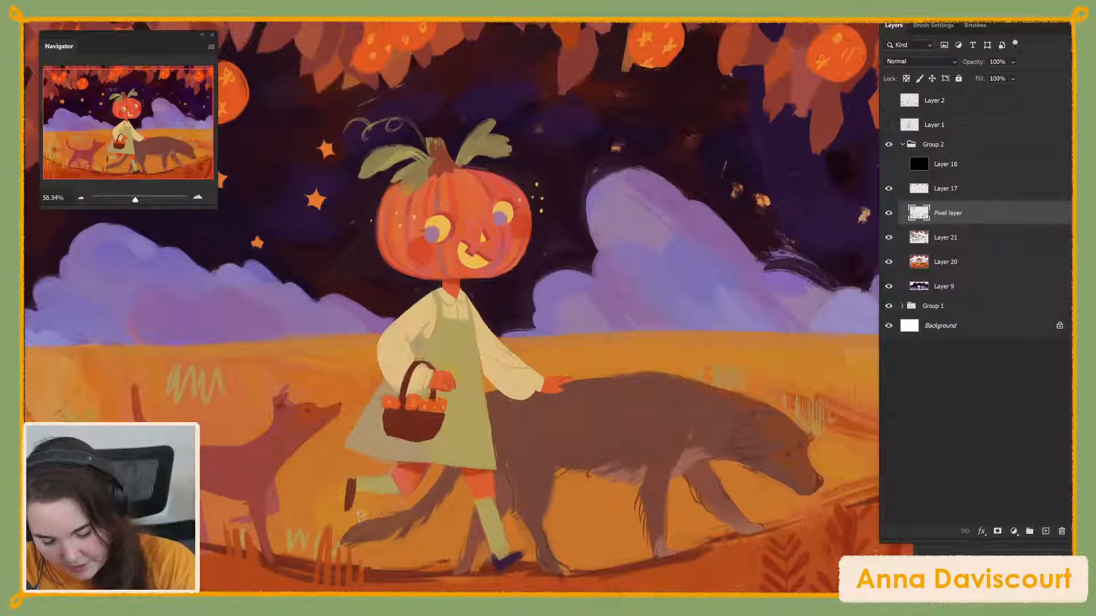
{"action": "left_click", "coordinate": [365, 511], "text": "alt"}
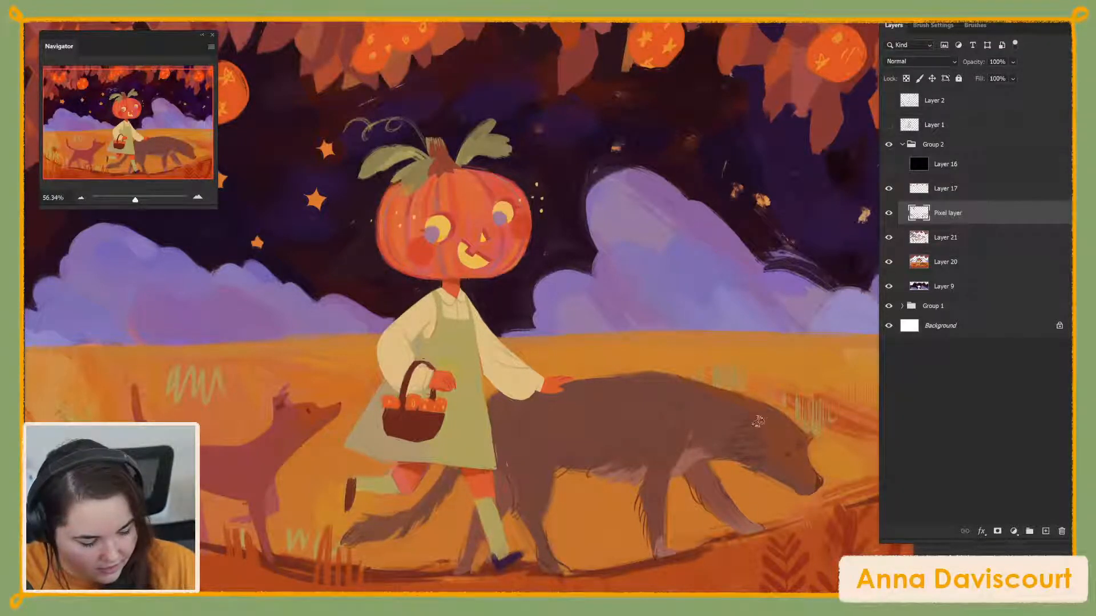
{"action": "left_click", "coordinate": [722, 423], "text": "alt"}
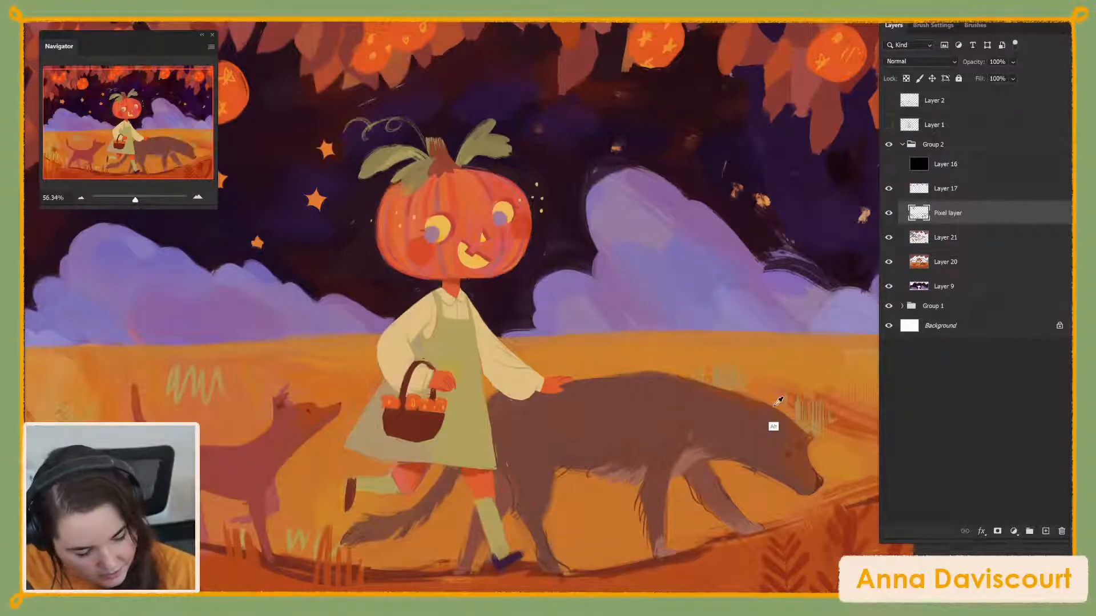
{"action": "mouse_move", "coordinate": [759, 400]}
{"action": "left_mouse_down"}
{"action": "mouse_move", "coordinate": [730, 386]}
{"action": "mouse_move", "coordinate": [797, 421]}
{"action": "mouse_move", "coordinate": [731, 382]}
{"action": "left_mouse_up"}
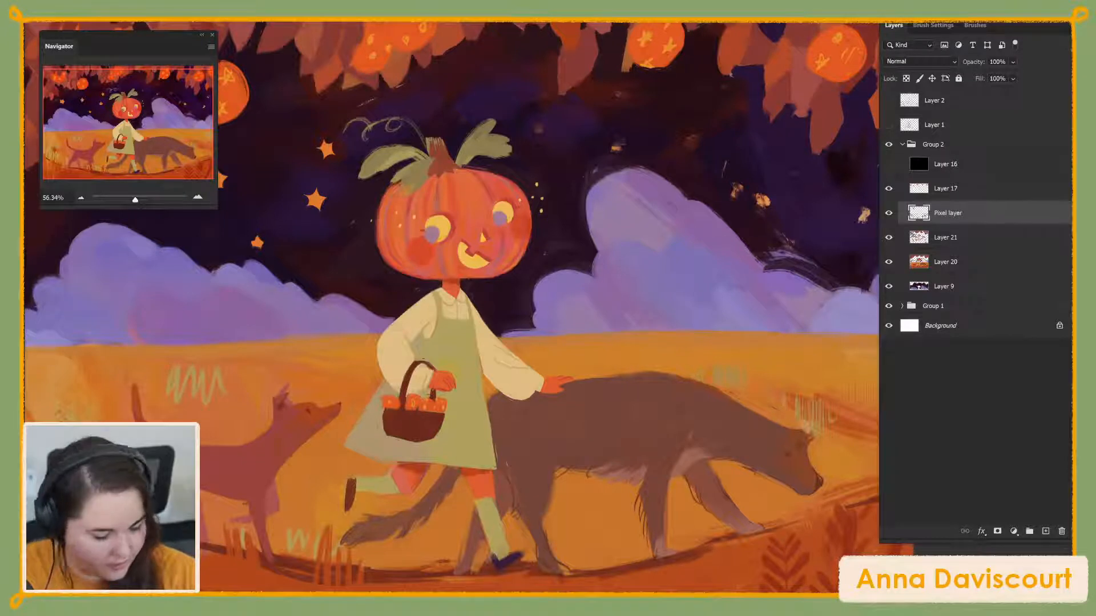
Paint out the large dog's pointed ear and blend its crown, cheek and muzzle into a rounder head with sampled fur colors
{"action": "key", "text": "alt"}
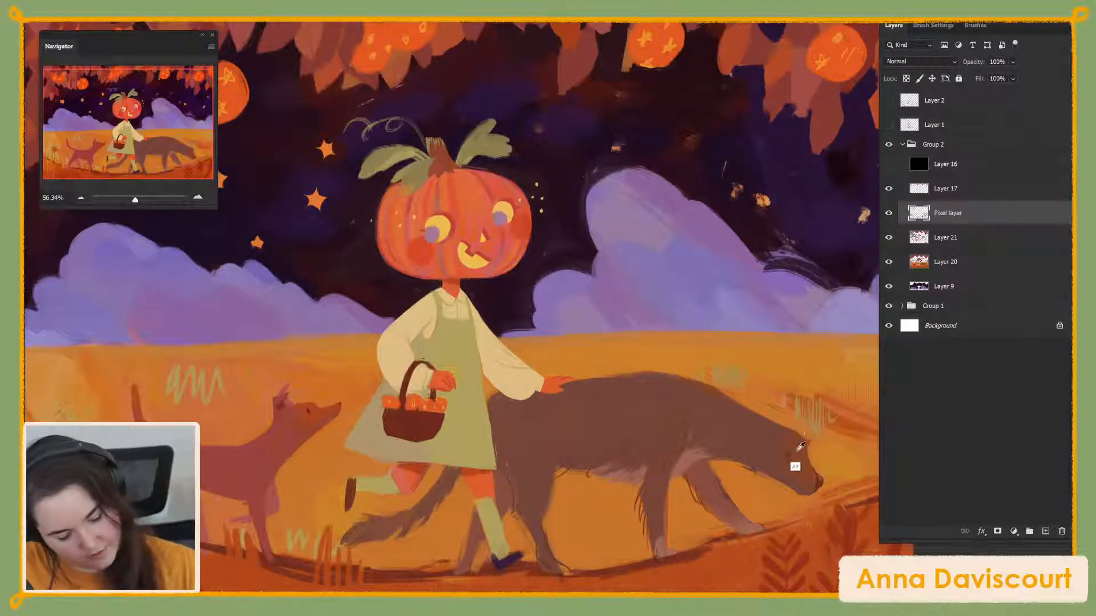
{"action": "left_click", "coordinate": [801, 446], "text": "alt"}
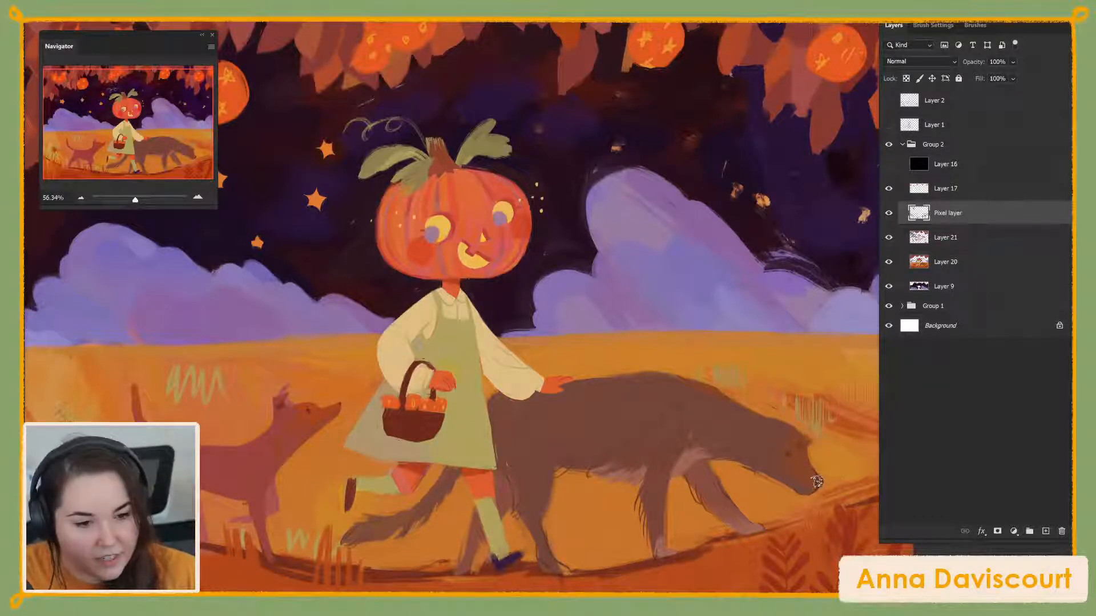
{"action": "key", "text": "alt"}
{"action": "left_click", "coordinate": [807, 471], "text": "alt"}
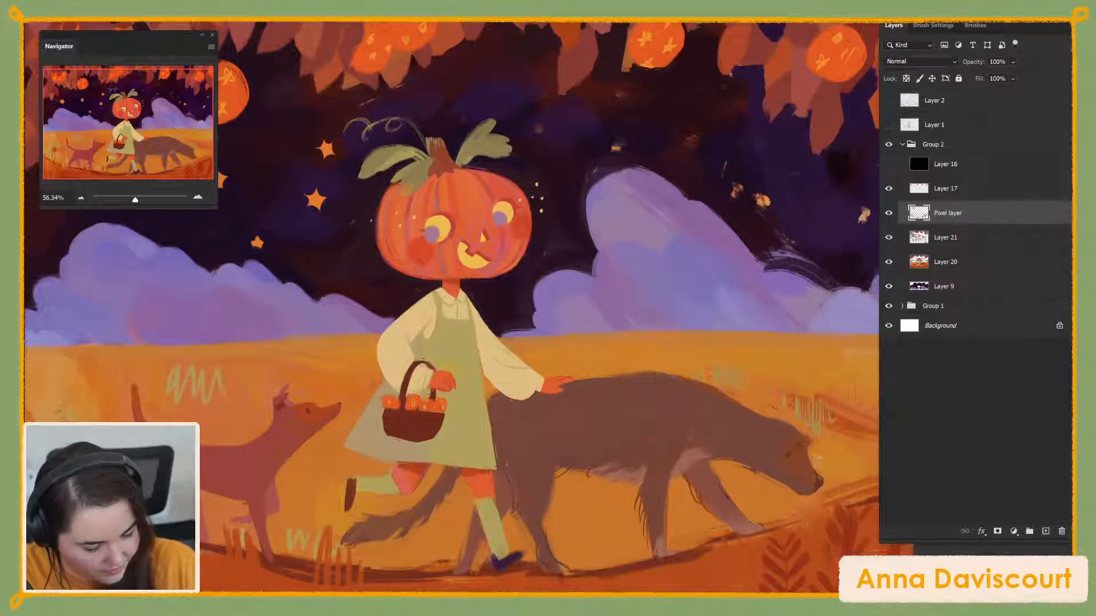
{"action": "left_click", "coordinate": [797, 457], "text": "alt"}
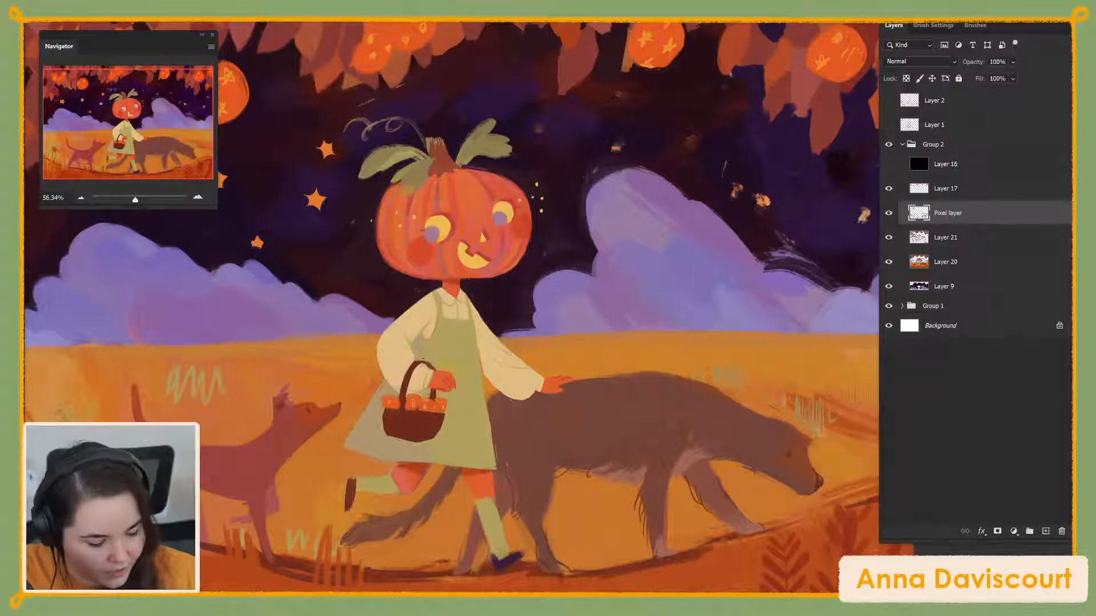
{"action": "left_click", "coordinate": [809, 454], "text": "alt"}
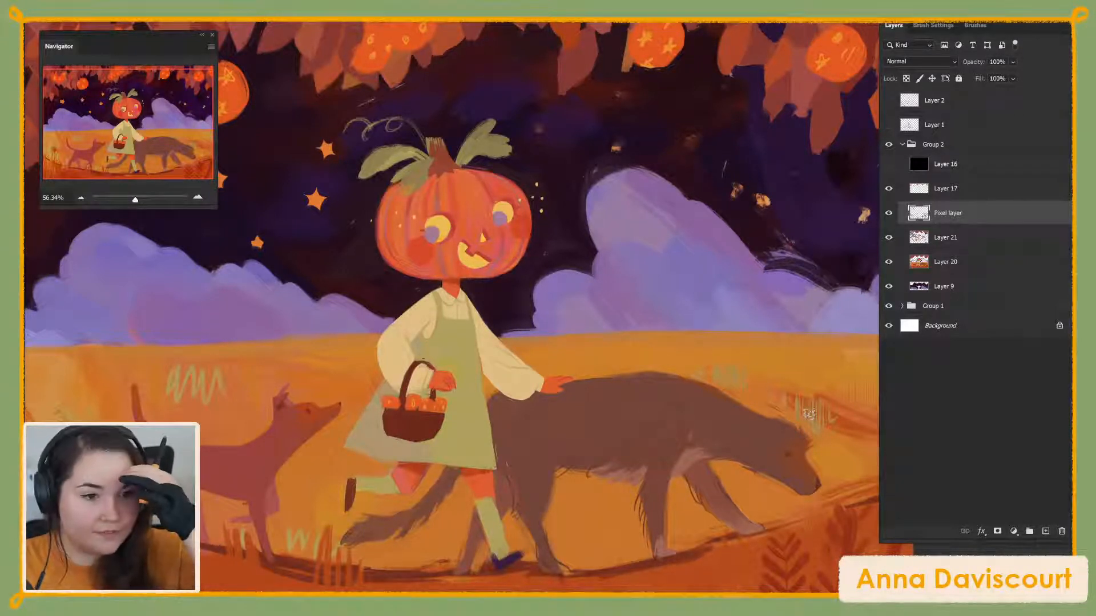
Paint a folded ear on the large dog's head and shade its cheek and jaw with sampled browns
{"action": "key", "text": "alt"}
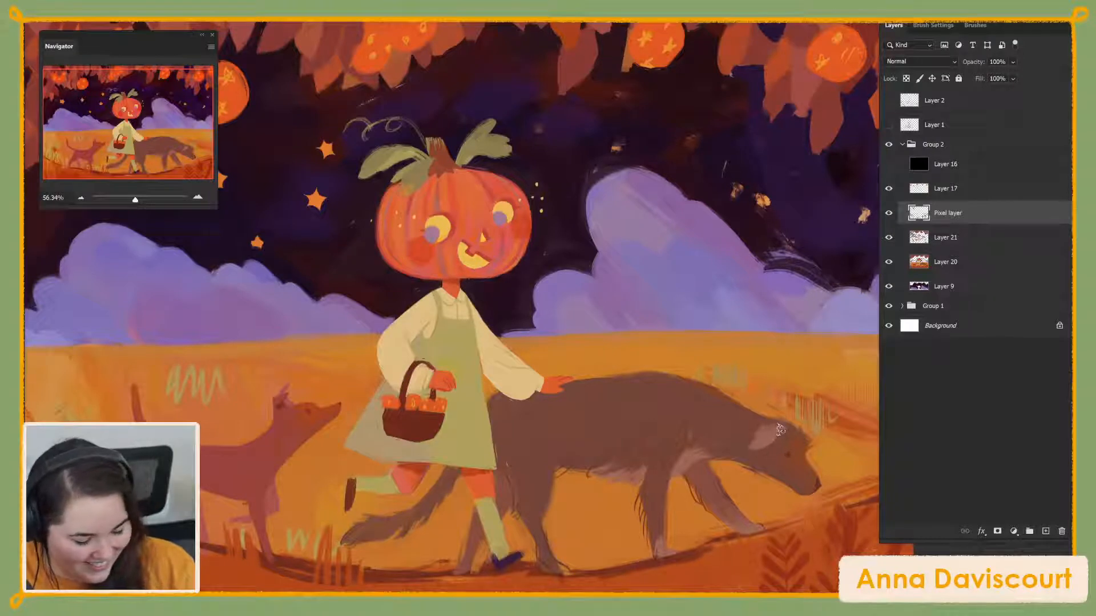
{"action": "key", "text": "alt"}
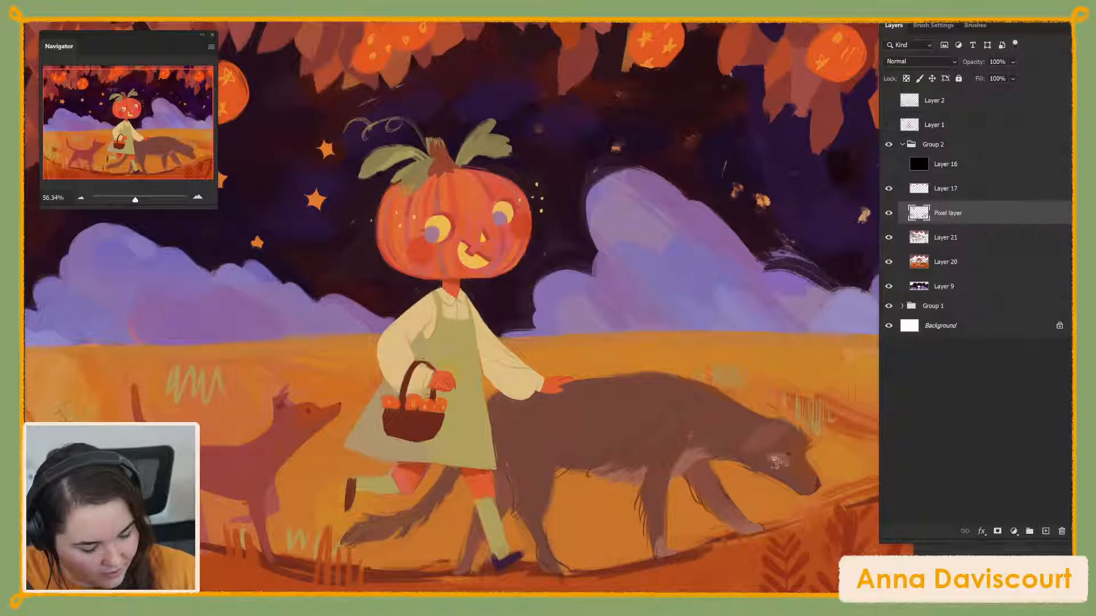
{"action": "key", "text": "alt"}
{"action": "left_click", "coordinate": [786, 444], "text": "alt"}
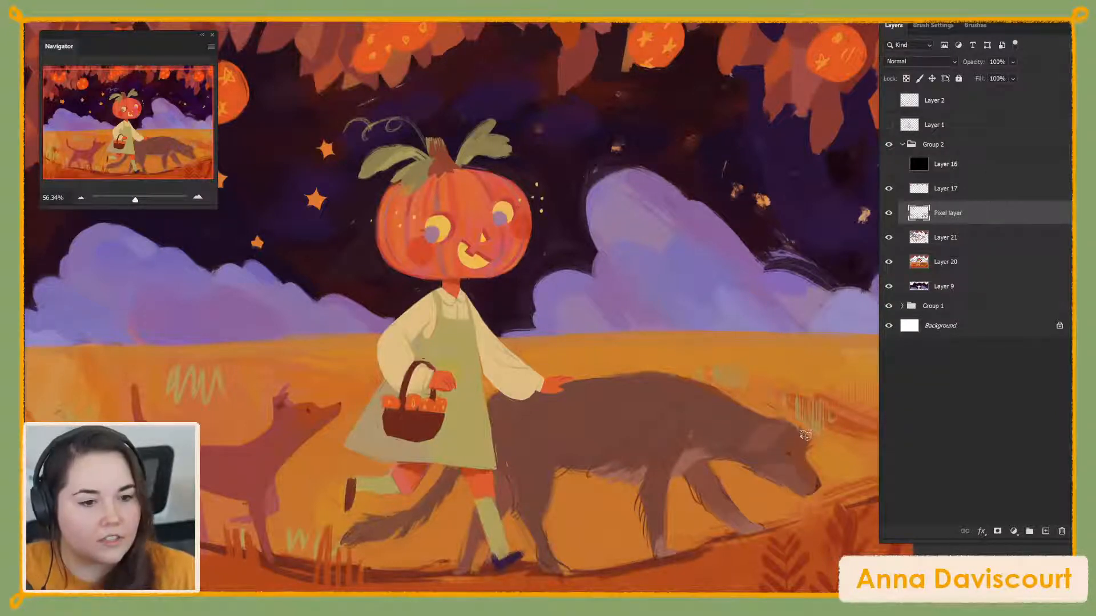
{"action": "key", "text": "alt"}
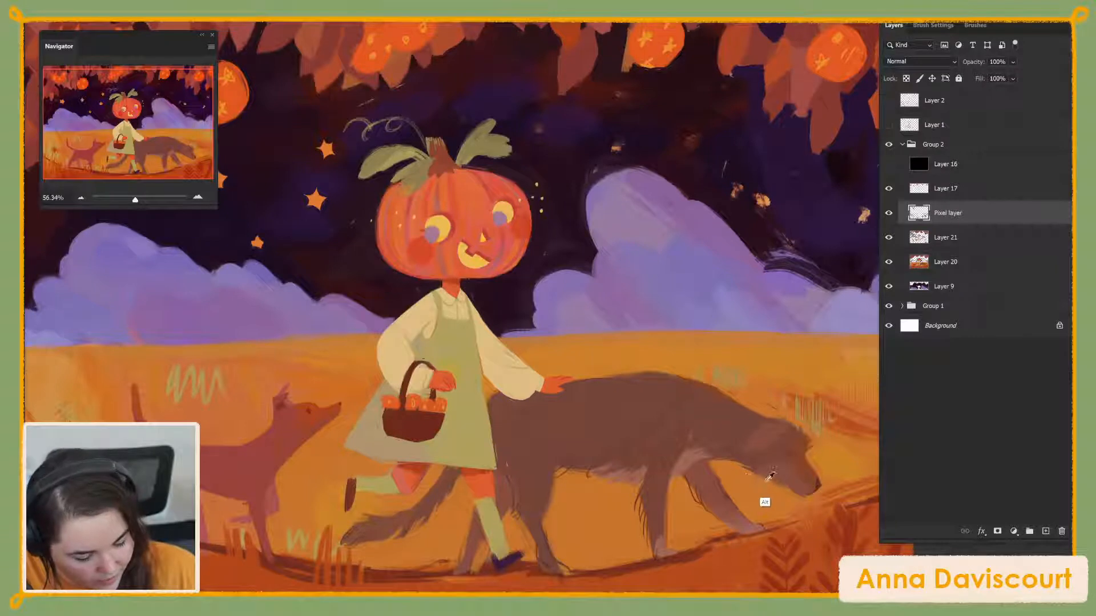
{"action": "left_click", "coordinate": [770, 475], "text": "alt"}
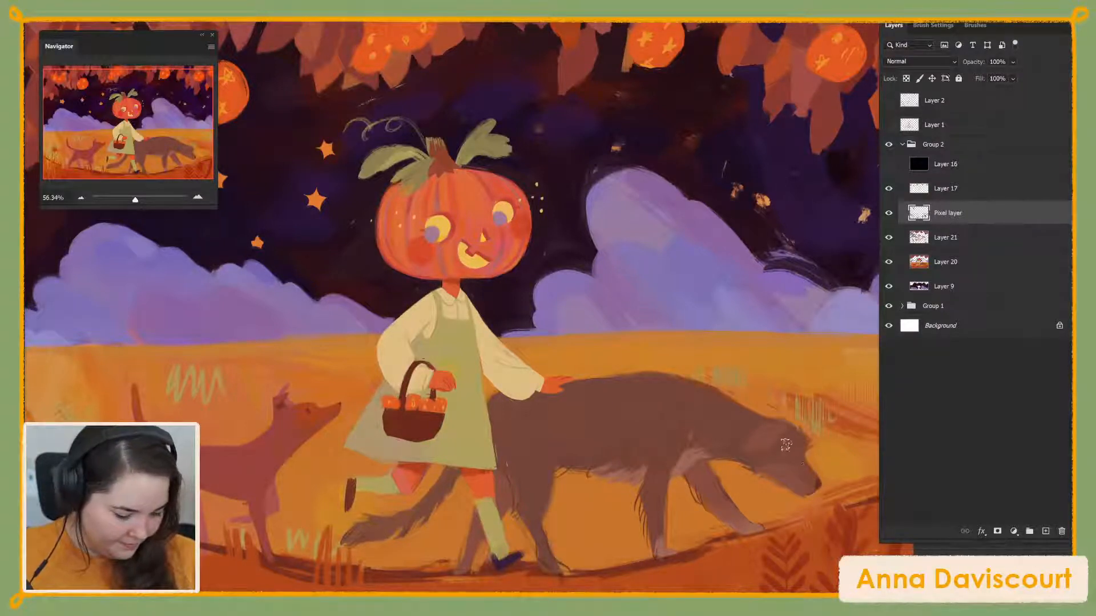
Trim the ragged fur along the large dog's belly and front legs using the sampled orange field color
{"action": "key", "text": "alt"}
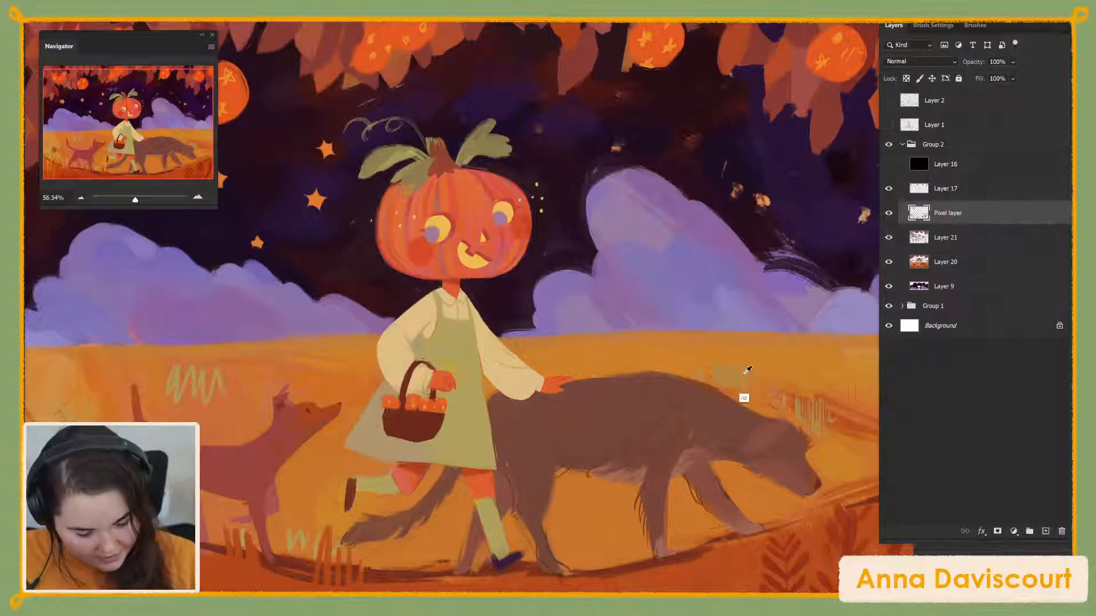
{"action": "left_click", "coordinate": [595, 494], "text": "alt"}
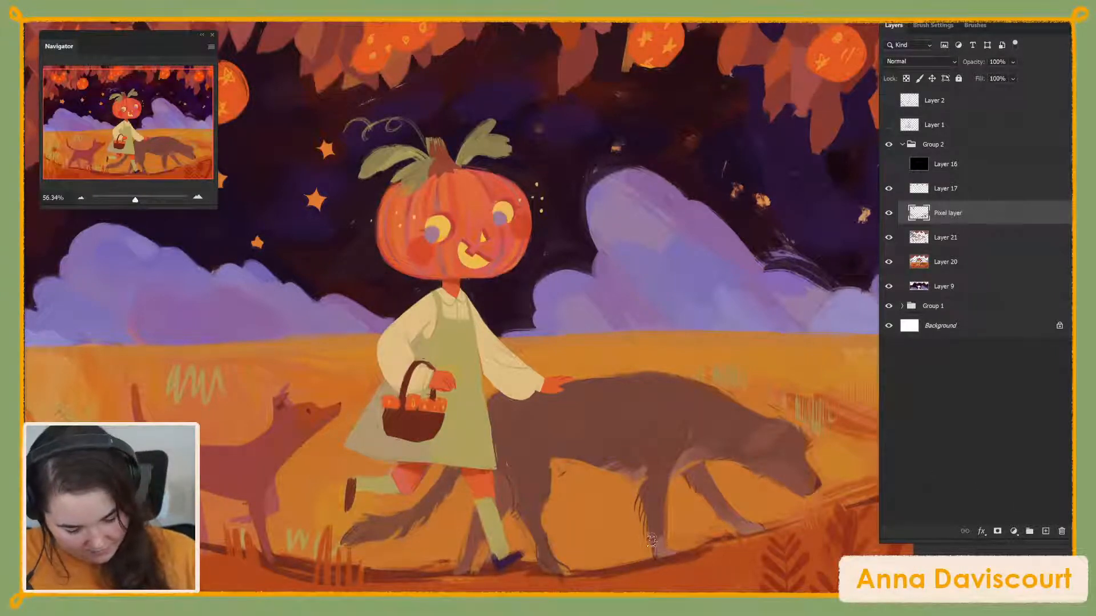
{"action": "key", "text": "alt"}
{"action": "left_click", "coordinate": [643, 539], "text": "alt"}
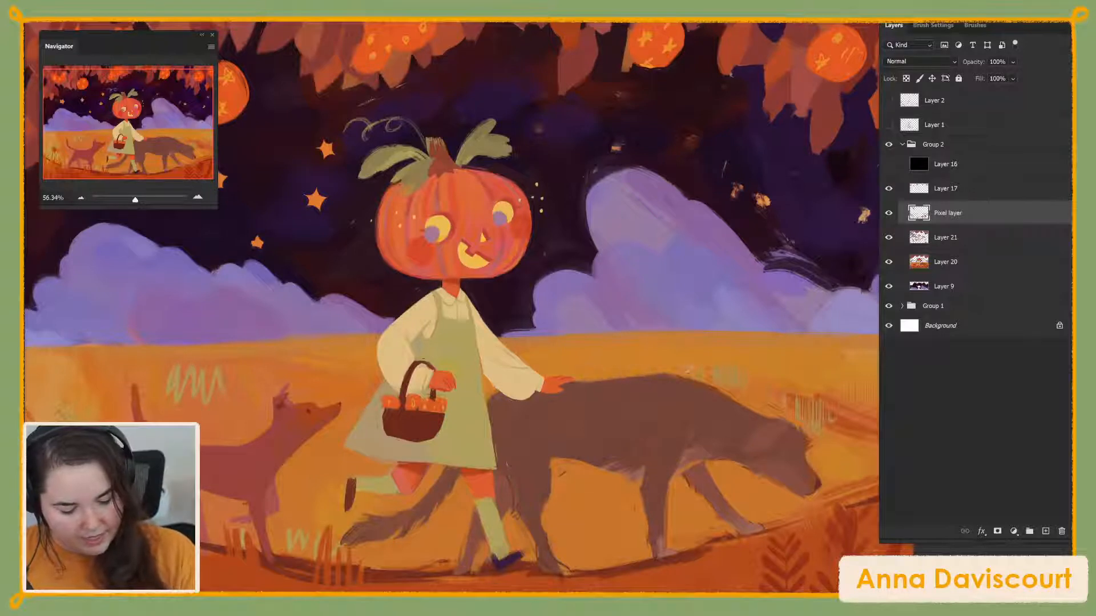
Build up the large dog's shoulder hump and tidy the back of its head and neck with sampled fur colors
{"action": "left_click", "coordinate": [671, 420], "text": "alt"}
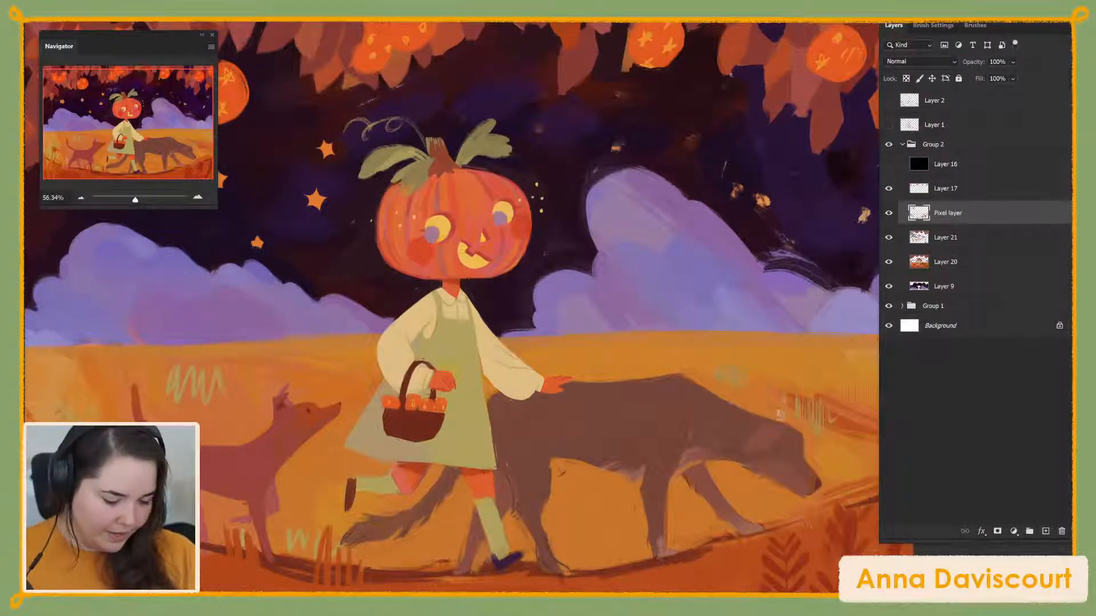
{"action": "key", "text": "alt"}
{"action": "left_click", "coordinate": [805, 439], "text": "alt"}
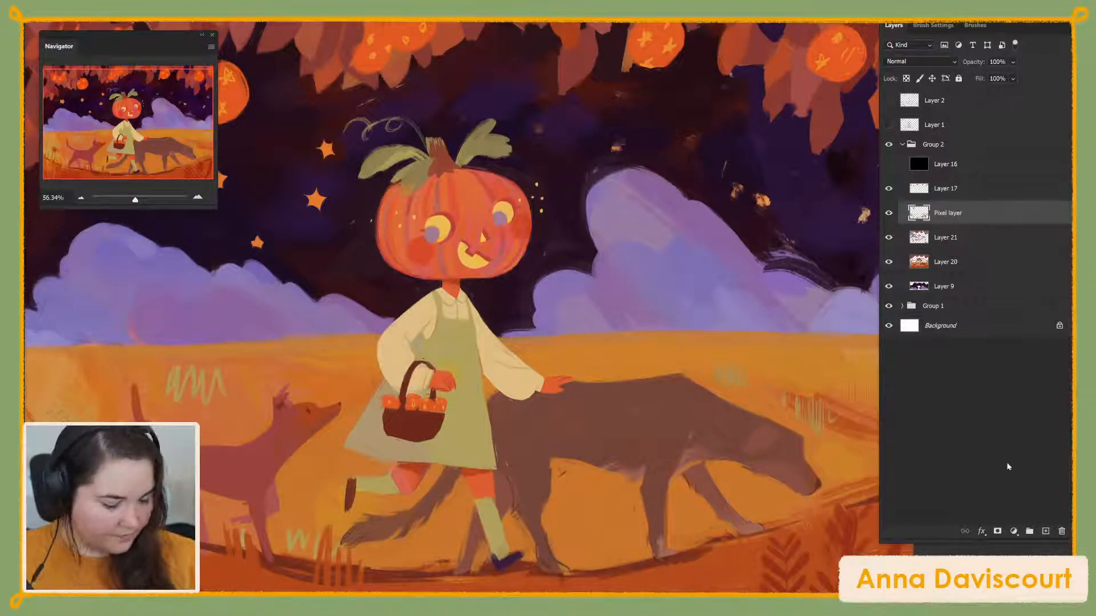
Toggle the Pixel layer's visibility off and on to compare the painting with and without it
{"action": "left_click_drag", "start_coordinate": [820, 541], "coordinate": [765, 453]}
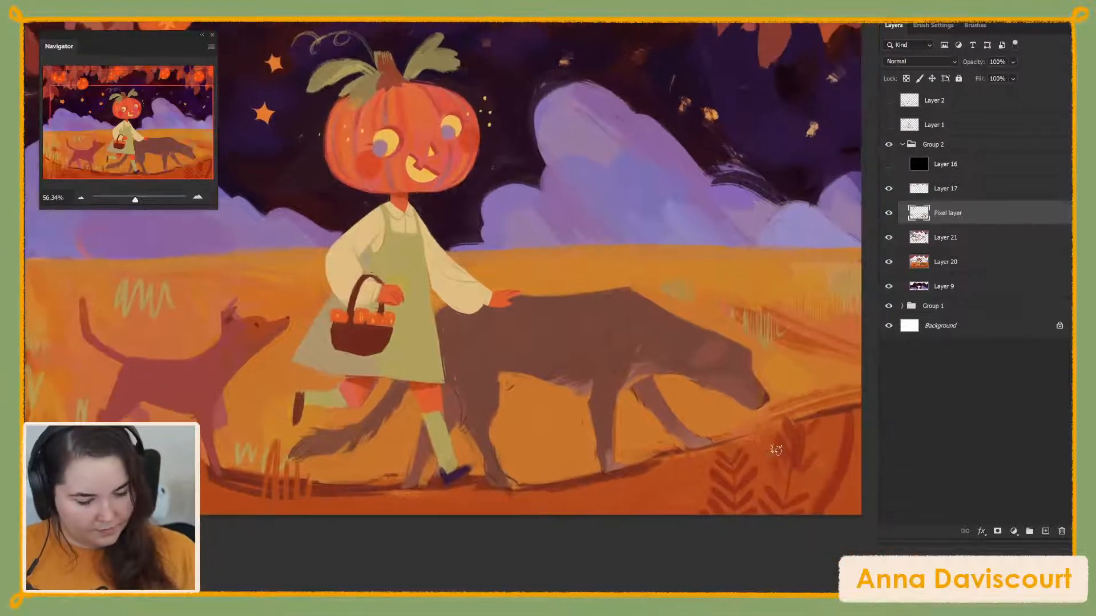
{"action": "left_click", "coordinate": [889, 214]}
{"action": "left_click", "coordinate": [888, 214]}
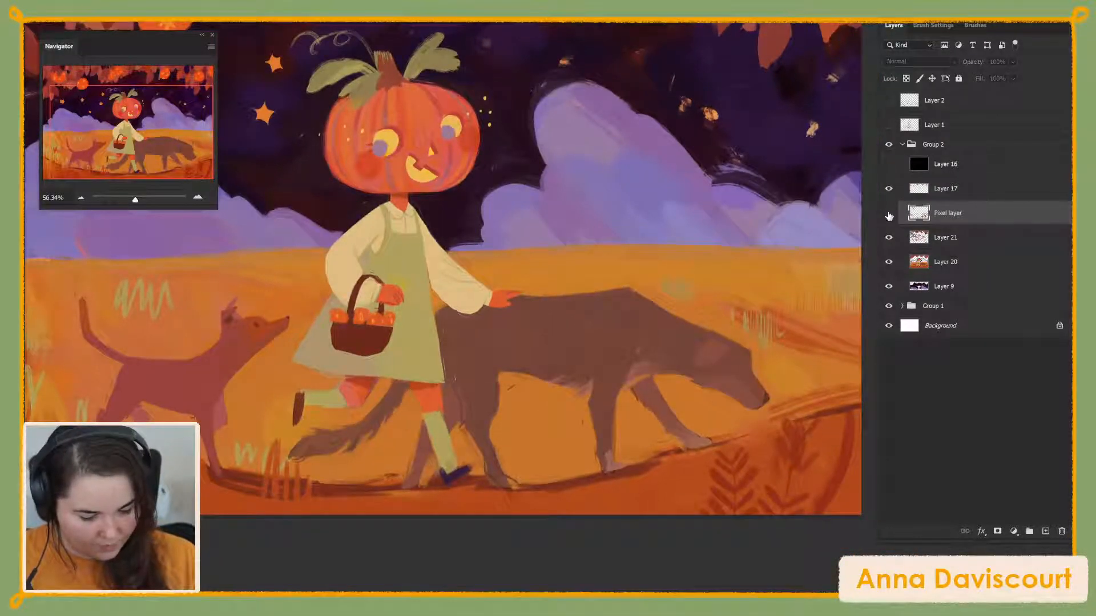
{"action": "left_click", "coordinate": [889, 214]}
{"action": "left_click", "coordinate": [888, 213]}
{"action": "left_click_drag", "start_coordinate": [790, 464], "coordinate": [746, 521]}
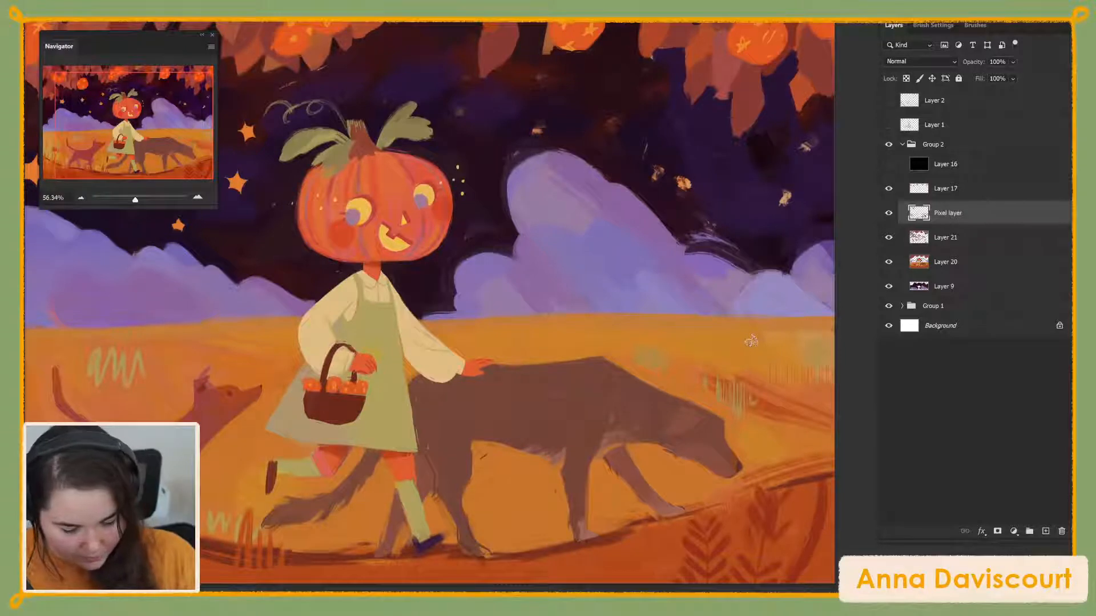
Even out the large dog's body color and clean up its hind legs and paw with sampled fur and field colors
{"action": "left_click", "coordinate": [578, 430], "text": "alt"}
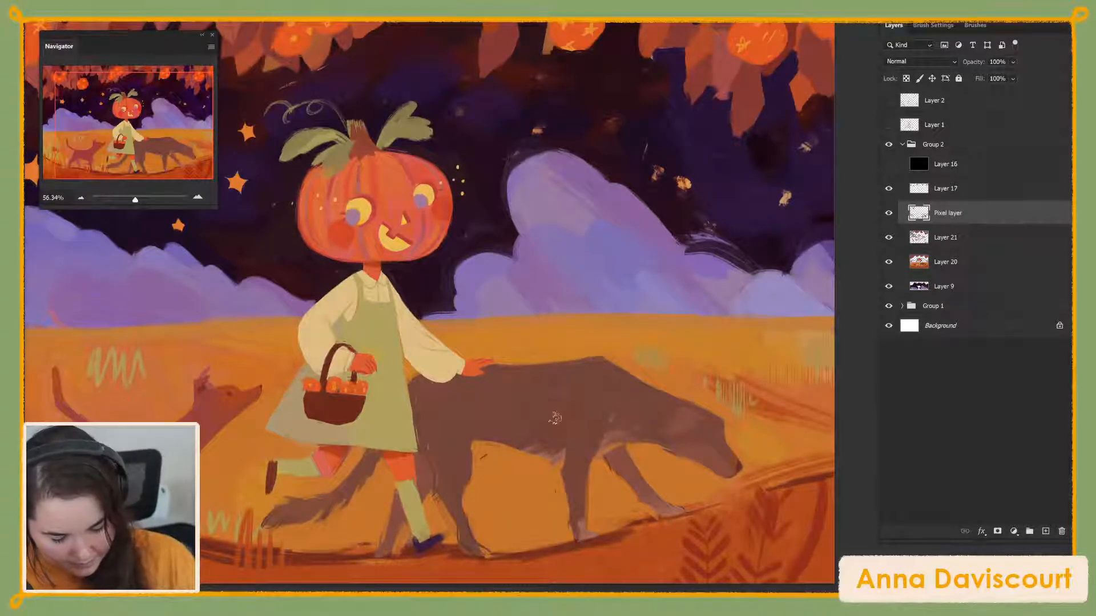
{"action": "left_click_drag", "start_coordinate": [714, 531], "coordinate": [778, 490]}
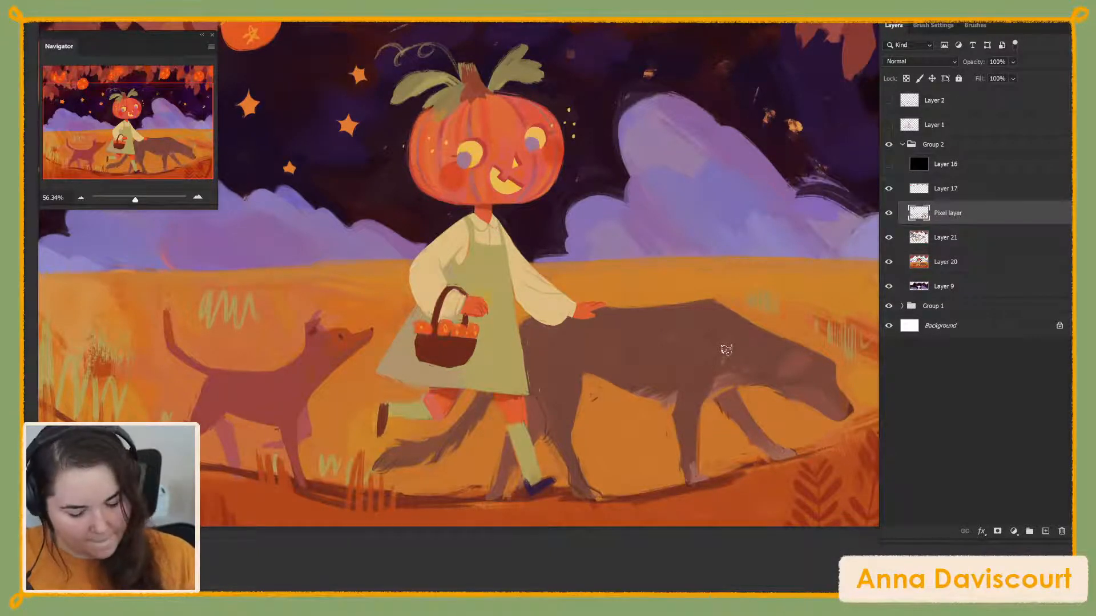
{"action": "key", "text": "alt"}
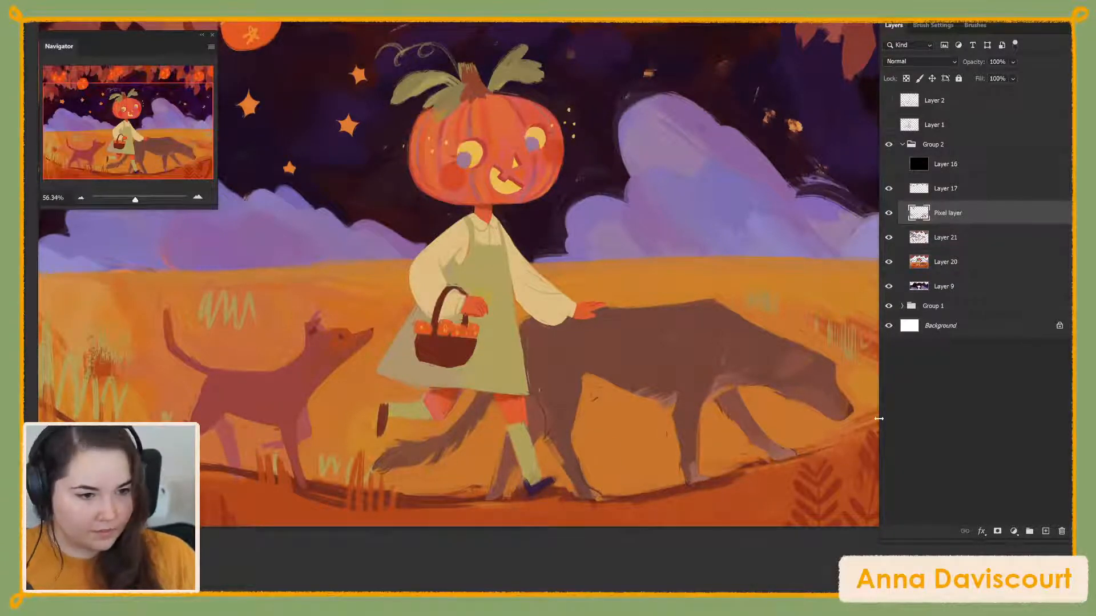
{"action": "left_click", "coordinate": [576, 481], "text": "alt"}
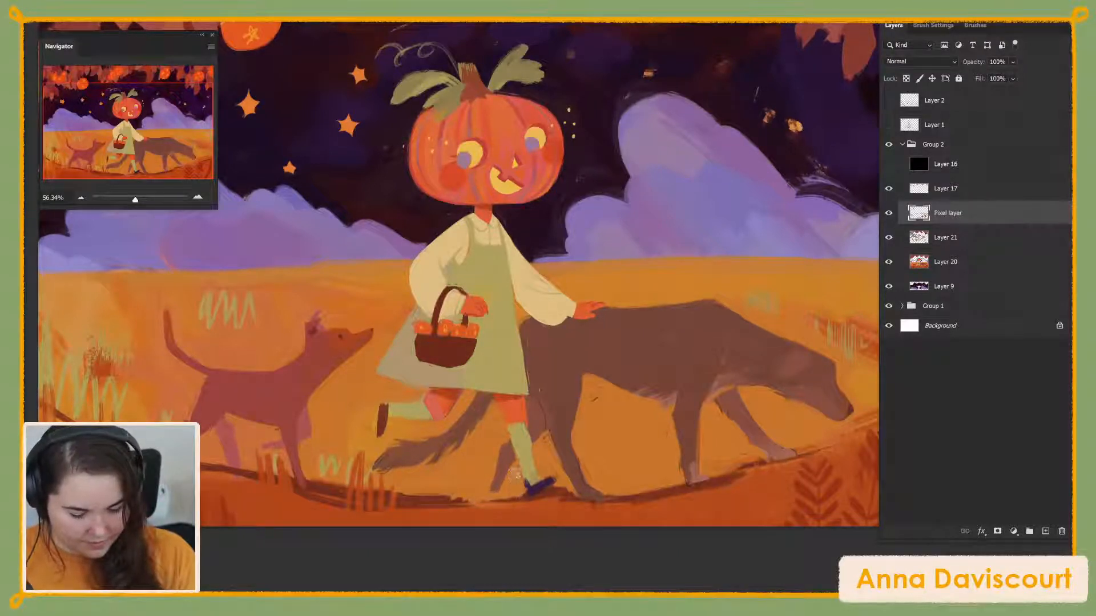
{"action": "key", "text": "alt"}
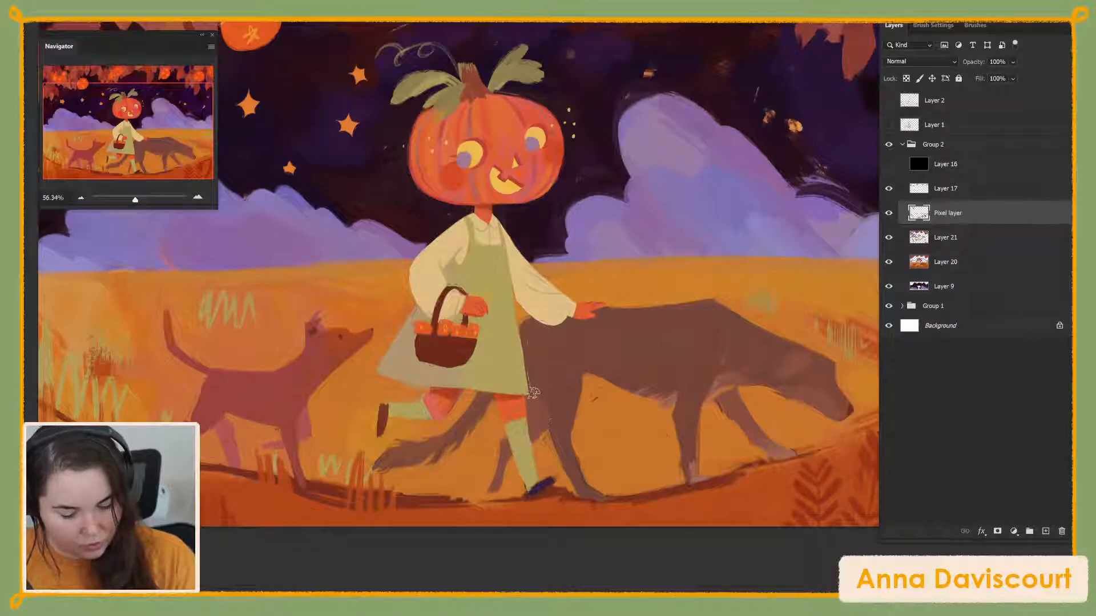
{"action": "left_click", "coordinate": [558, 398], "text": "alt"}
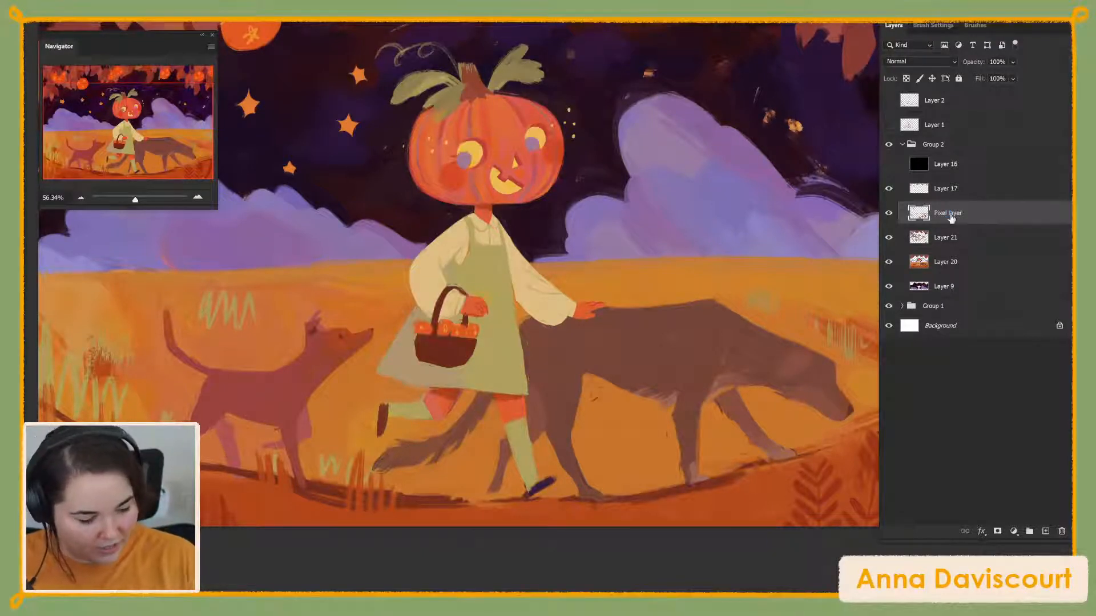
Repaint the large dog's far hind leg behind the girl's front leg and tidy the ground around its hind paws
{"action": "left_click_drag", "start_coordinate": [676, 489], "coordinate": [734, 470]}
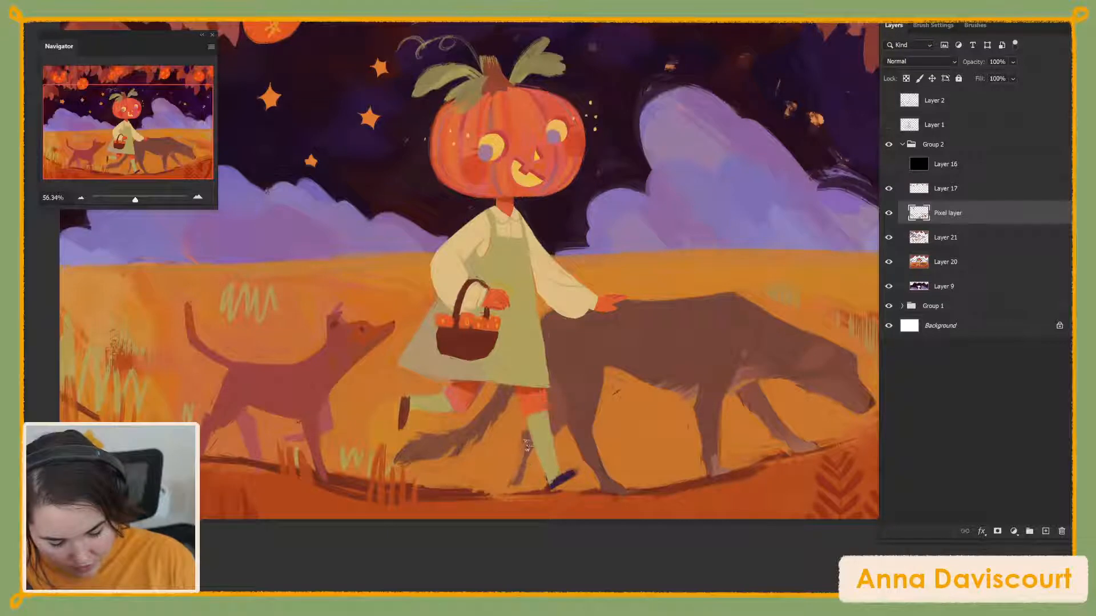
{"action": "mouse_move", "coordinate": [525, 442]}
{"action": "left_mouse_down"}
{"action": "mouse_move", "coordinate": [523, 482]}
{"action": "mouse_move", "coordinate": [508, 477]}
{"action": "mouse_move", "coordinate": [522, 456]}
{"action": "mouse_move", "coordinate": [531, 486]}
{"action": "mouse_move", "coordinate": [510, 469]}
{"action": "mouse_move", "coordinate": [528, 468]}
{"action": "mouse_move", "coordinate": [517, 478]}
{"action": "left_mouse_up"}
{"action": "left_click", "coordinate": [532, 470], "text": "alt"}
{"action": "left_click", "coordinate": [526, 493], "text": "alt"}
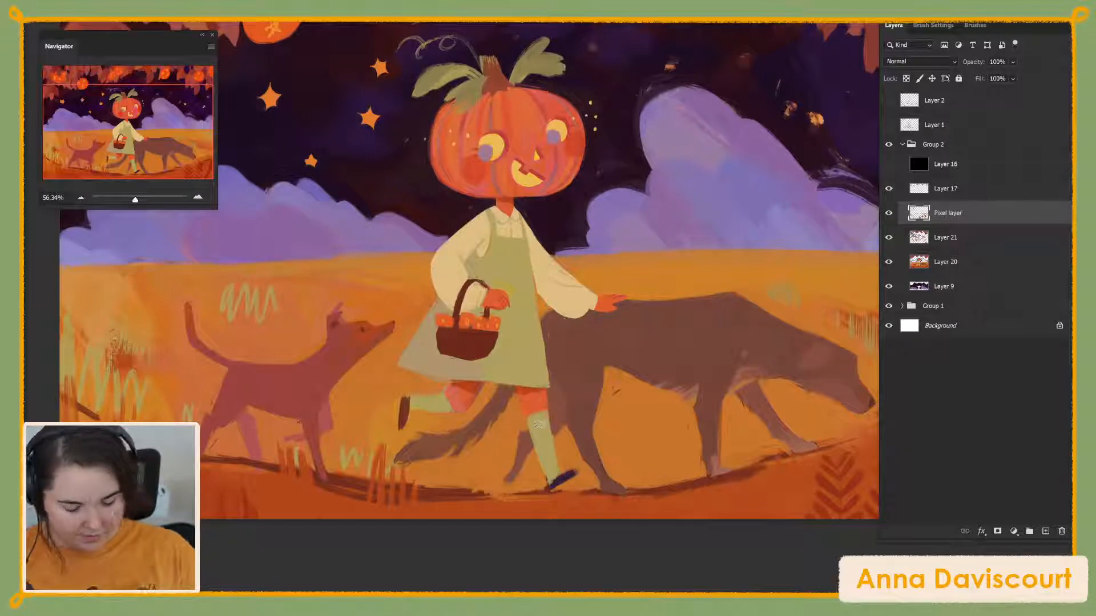
{"action": "left_click_drag", "start_coordinate": [538, 426], "coordinate": [462, 472]}
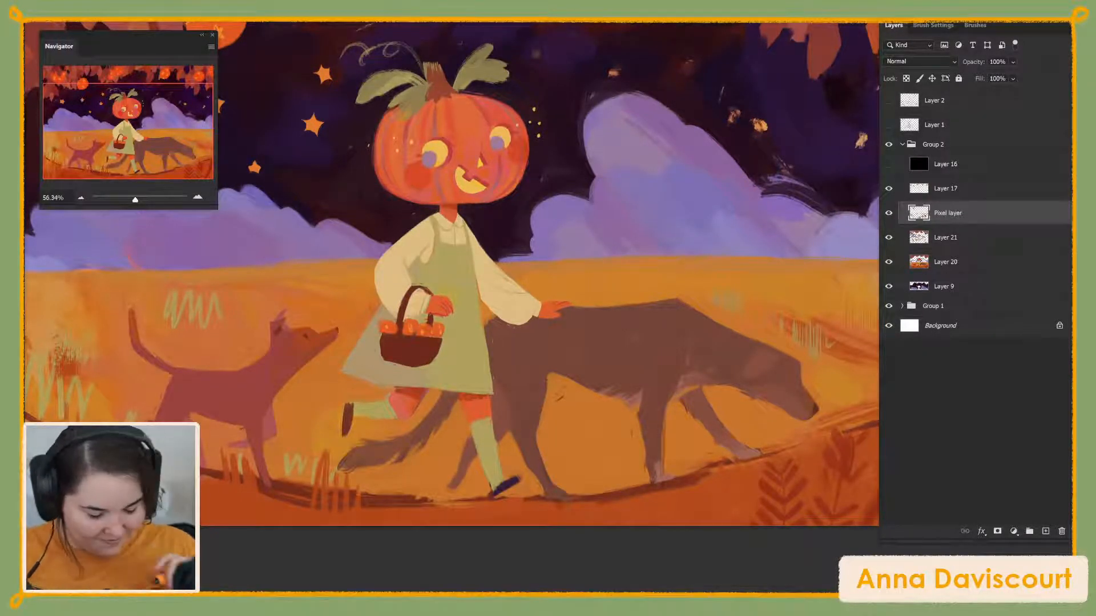
{"action": "mouse_move", "coordinate": [808, 497]}
{"action": "left_mouse_down"}
{"action": "mouse_move", "coordinate": [776, 497]}
{"action": "mouse_move", "coordinate": [773, 477]}
{"action": "mouse_move", "coordinate": [795, 496]}
{"action": "left_mouse_up"}
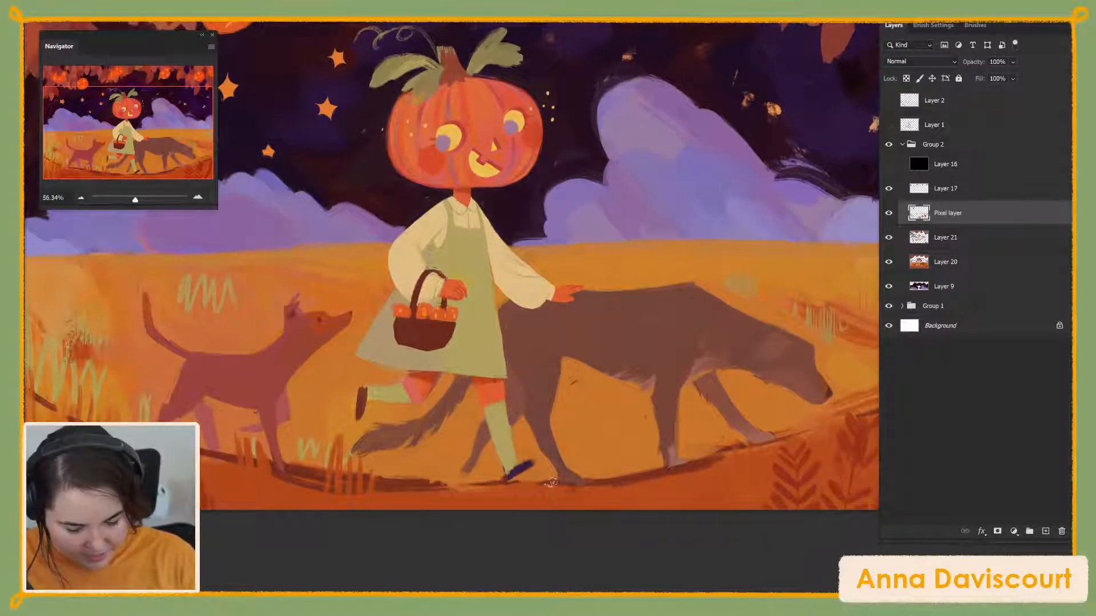
Paint out the small dog's pointed ear and smooth its head and neck with sampled field and body colors
{"action": "mouse_move", "coordinate": [620, 502]}
{"action": "left_mouse_down"}
{"action": "mouse_move", "coordinate": [864, 508]}
{"action": "mouse_move", "coordinate": [759, 545]}
{"action": "left_mouse_up"}
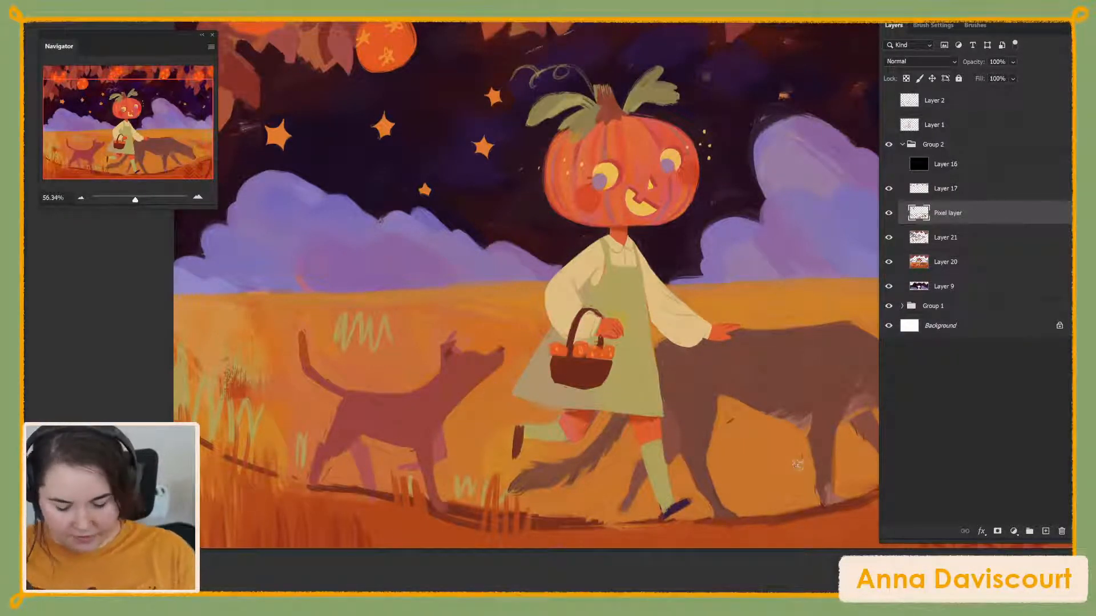
{"action": "left_click", "coordinate": [494, 341], "text": "alt"}
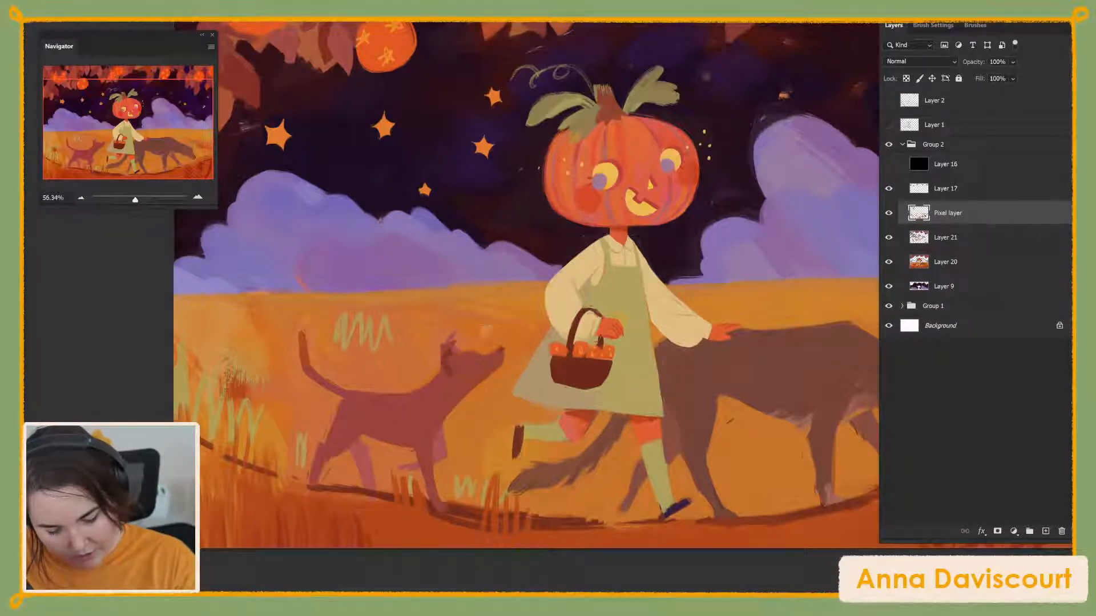
{"action": "left_click", "coordinate": [451, 358], "text": "alt"}
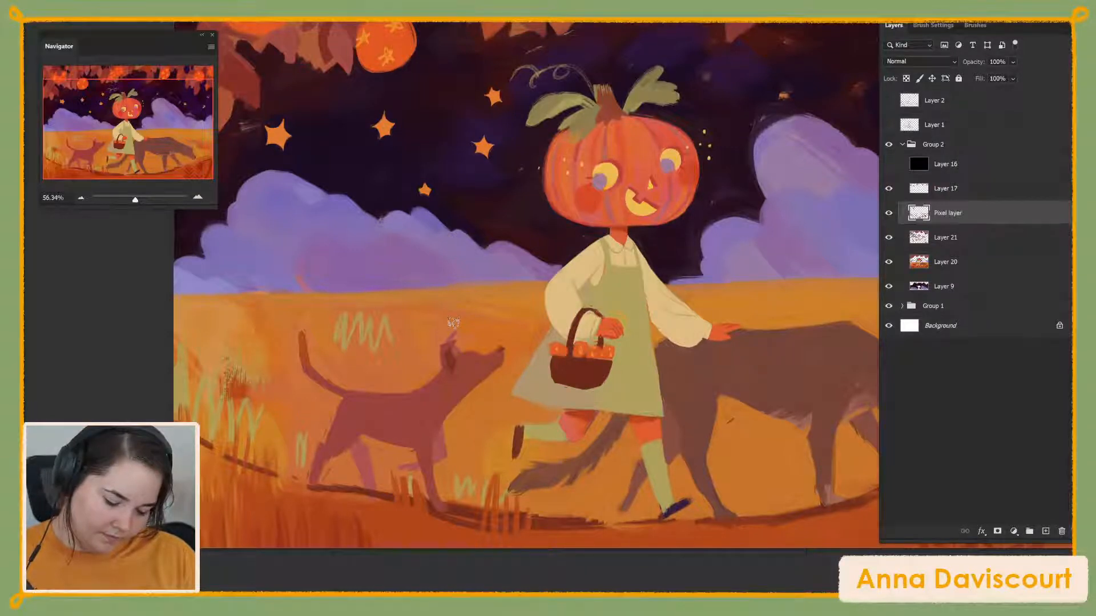
{"action": "left_click", "coordinate": [466, 370], "text": "alt"}
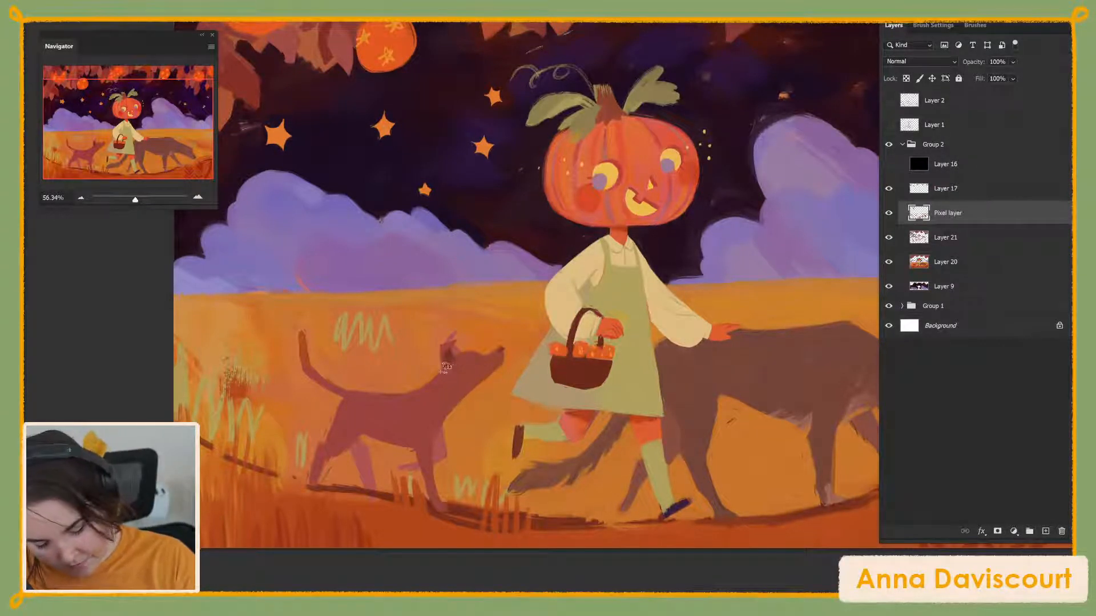
{"action": "mouse_move", "coordinate": [457, 347]}
{"action": "left_mouse_down"}
{"action": "mouse_move", "coordinate": [438, 368]}
{"action": "mouse_move", "coordinate": [456, 336]}
{"action": "left_mouse_up"}
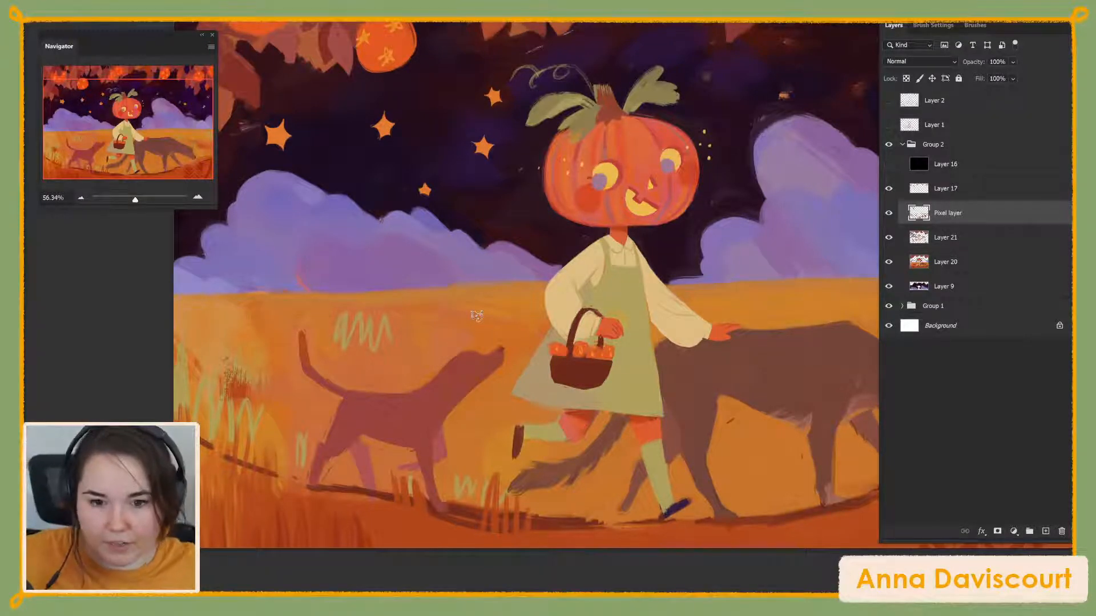
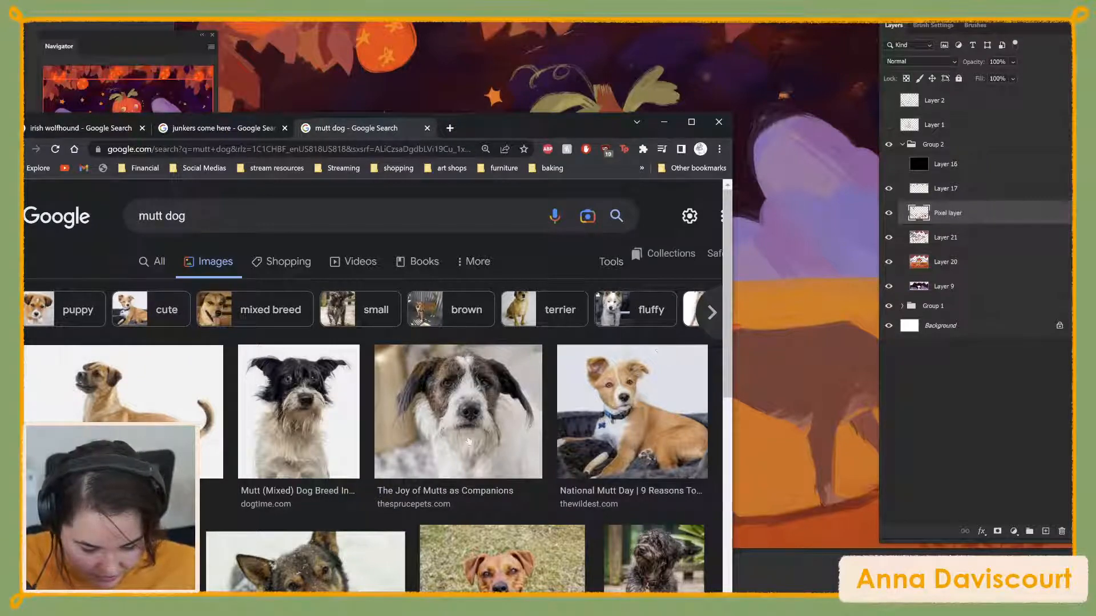
Browse the mutt dog image results for coat markings and ear shapes, and return to the painting
{"action": "left_click_drag", "start_coordinate": [523, 124], "coordinate": [707, 0]}
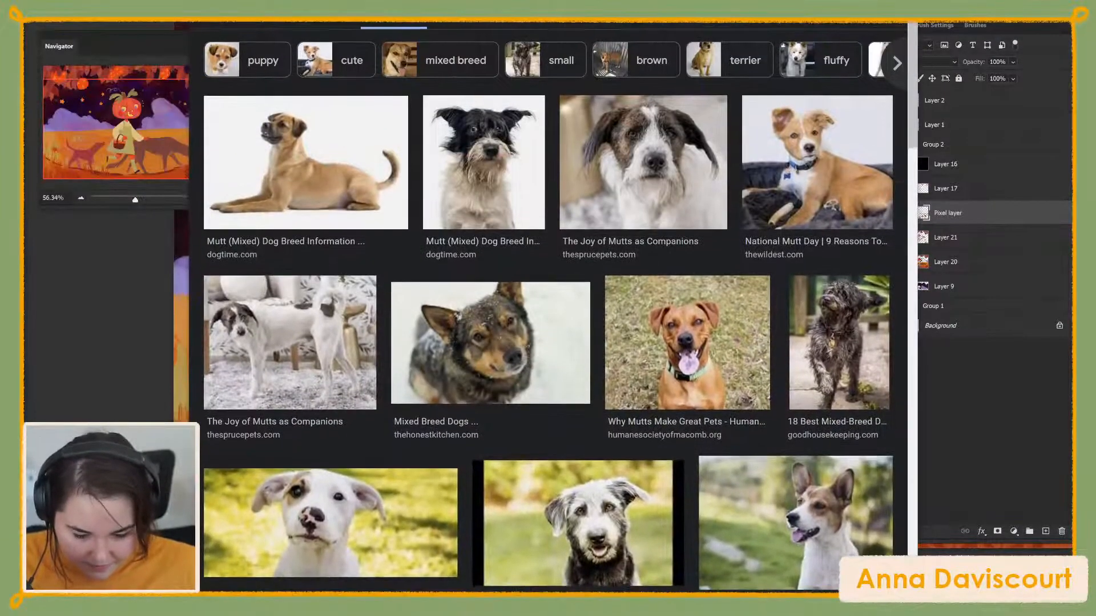
{"action": "scroll", "coordinate": [740, 457], "scroll_direction": "down", "scroll_amount": 3}
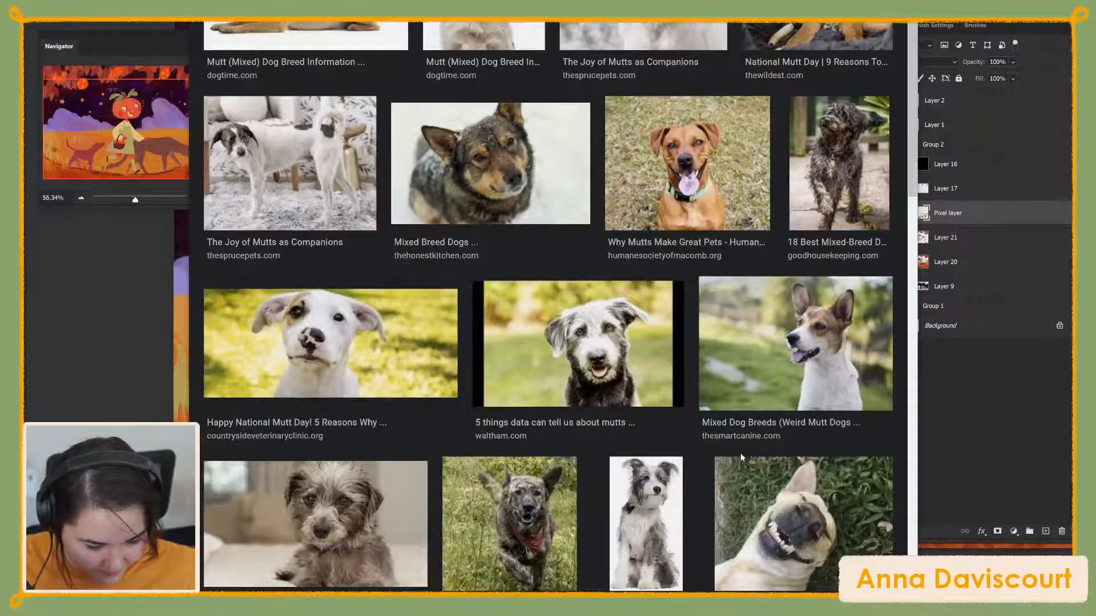
{"action": "scroll", "coordinate": [741, 453], "scroll_direction": "down", "scroll_amount": 4}
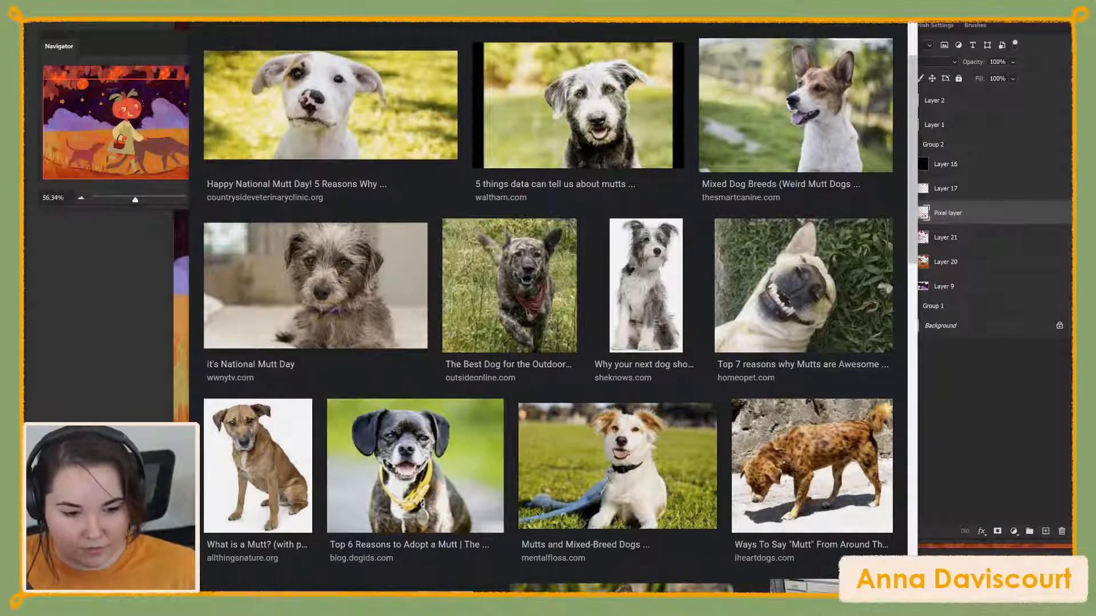
{"action": "key", "text": "alt+Tab"}
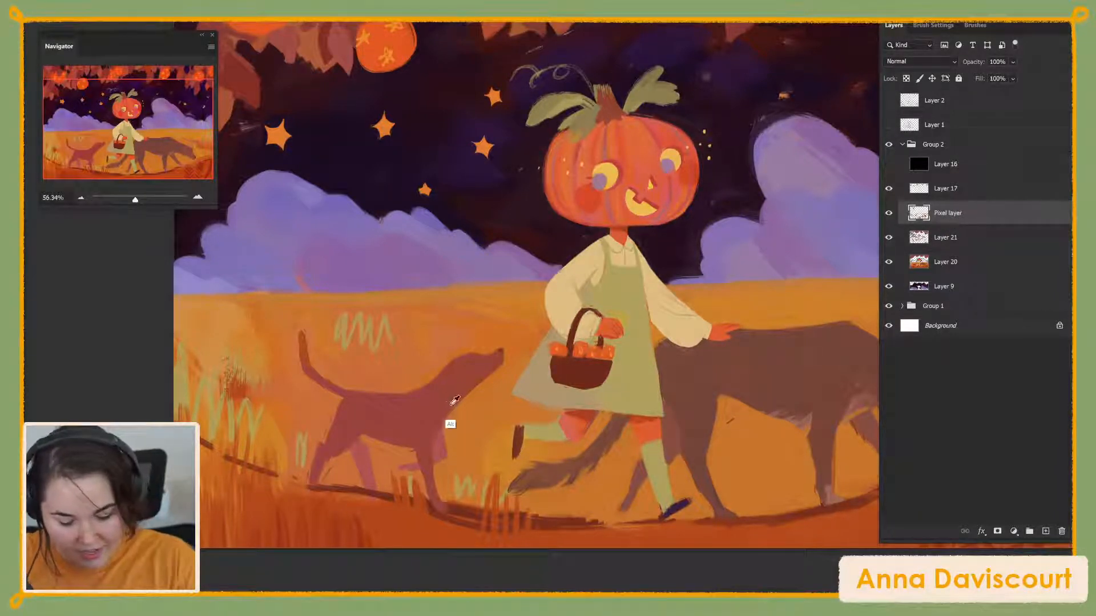
Try a light tan #cf8169 marking along the small dog's throat and muzzle, and undo the strokes
{"action": "key", "text": "F12"}
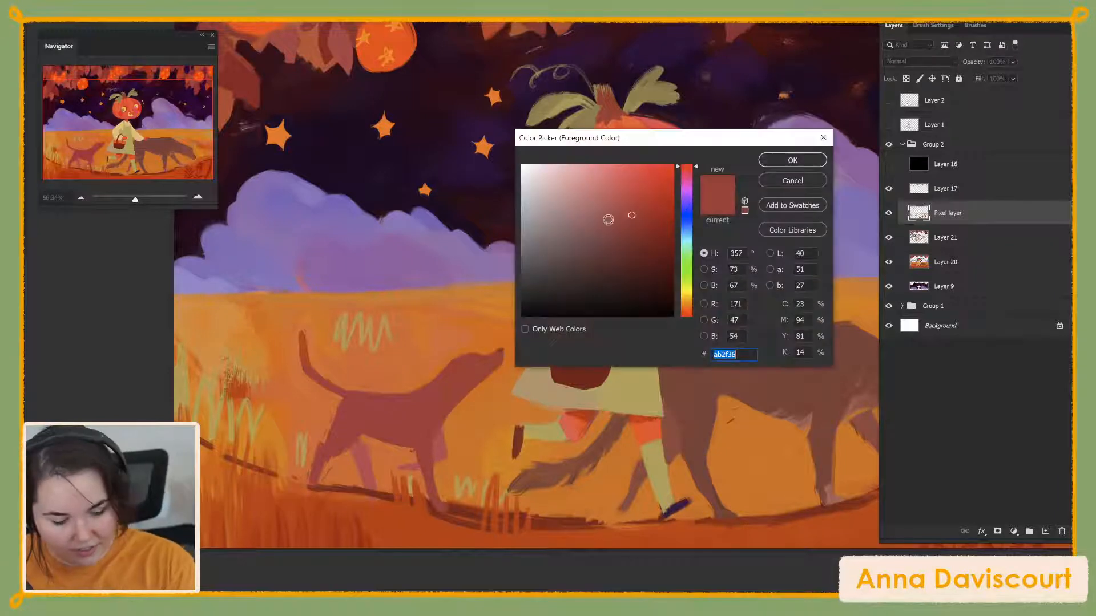
{"action": "left_click", "coordinate": [604, 176]}
{"action": "left_click", "coordinate": [603, 178]}
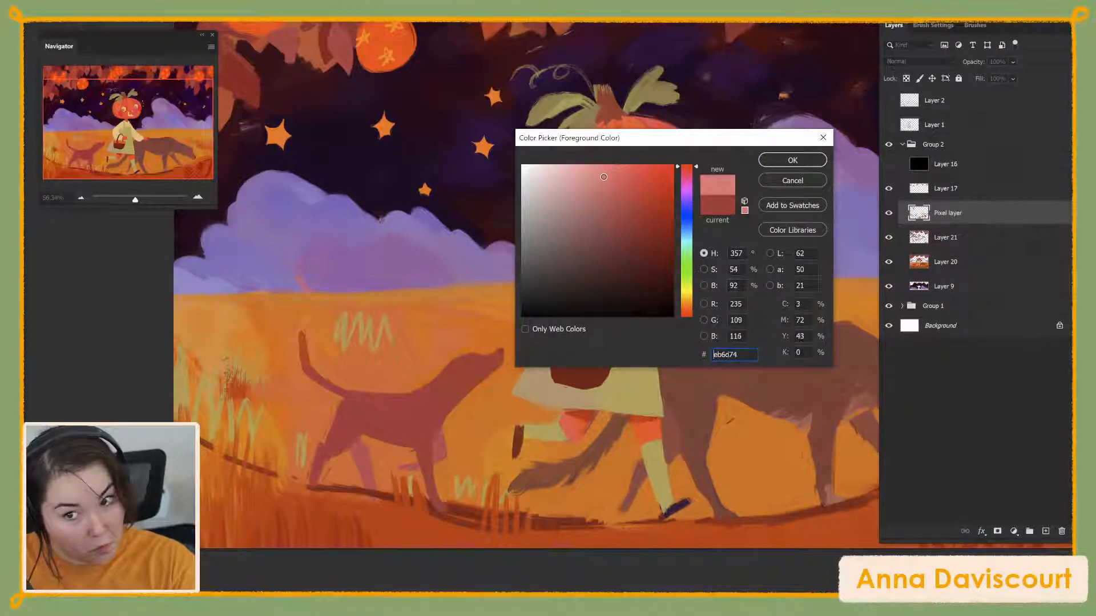
{"action": "left_click_drag", "start_coordinate": [696, 171], "coordinate": [704, 314]}
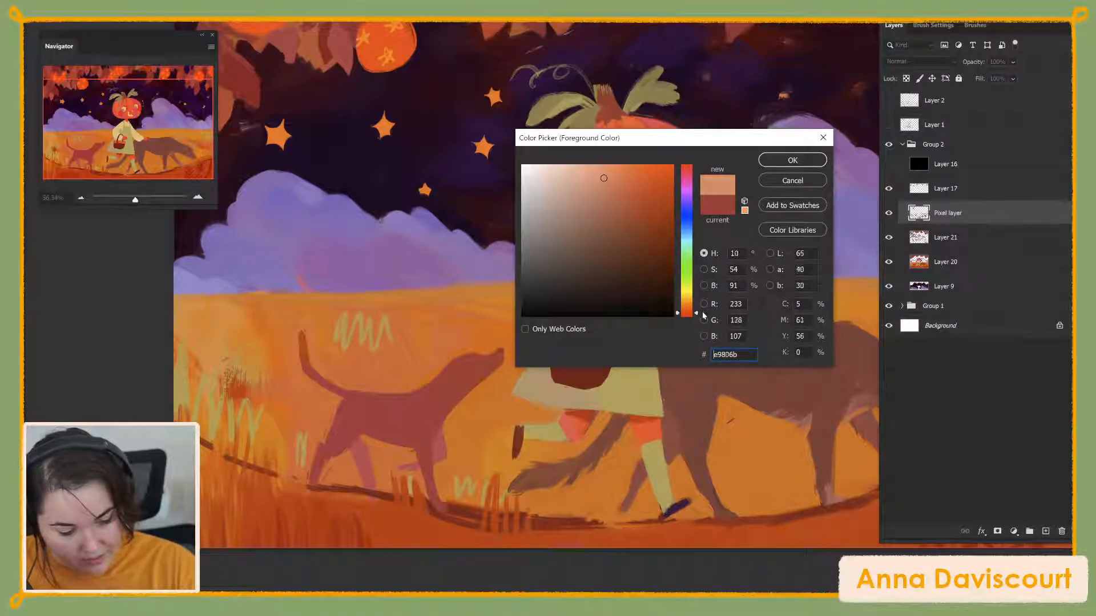
{"action": "left_click_drag", "start_coordinate": [604, 178], "coordinate": [596, 193]}
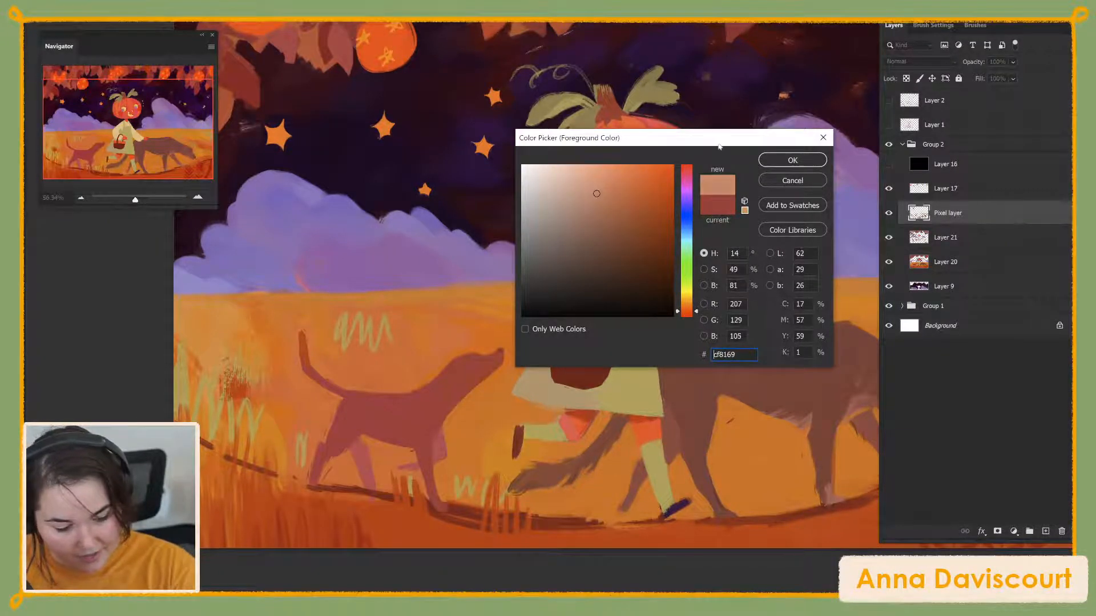
{"action": "left_click", "coordinate": [792, 161]}
{"action": "left_click_drag", "start_coordinate": [434, 413], "coordinate": [485, 362]}
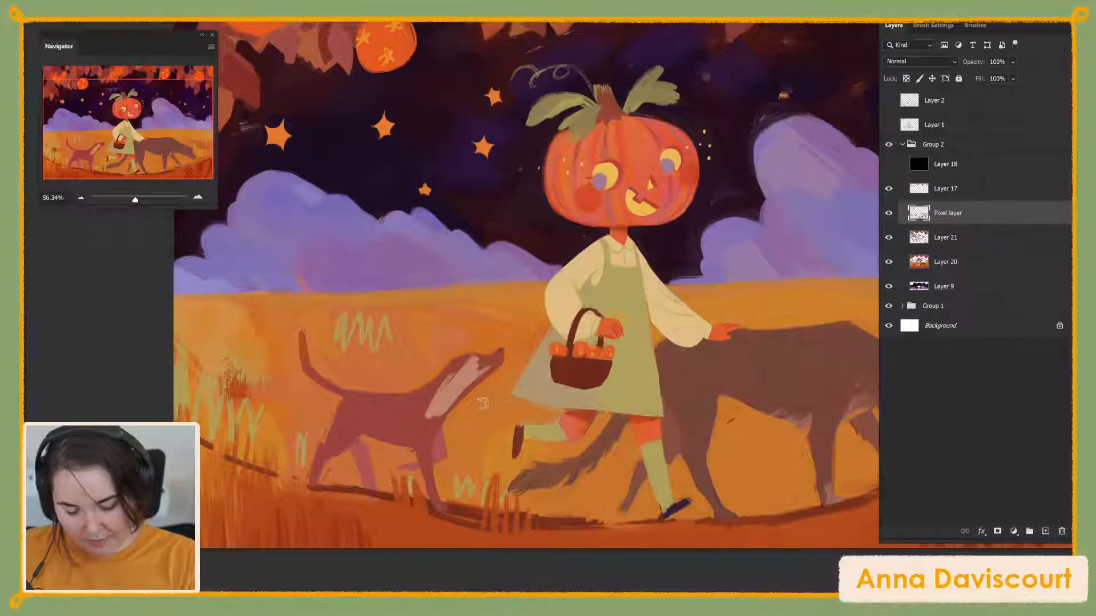
{"action": "left_click_drag", "start_coordinate": [451, 408], "coordinate": [500, 359]}
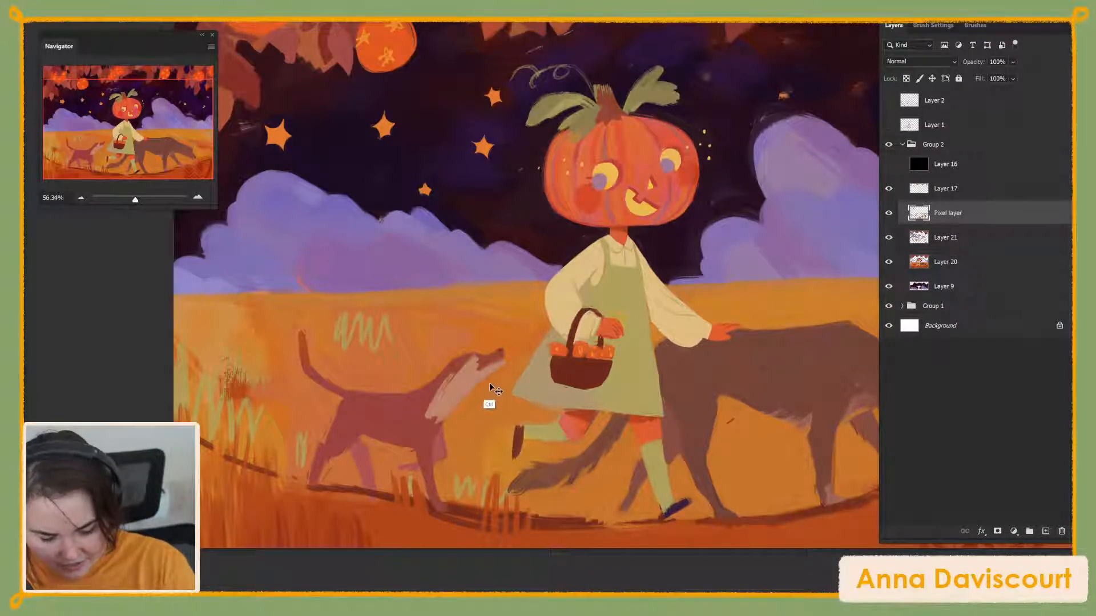
{"action": "key", "text": "ctrl+z"}
{"action": "key", "text": "ctrl+z"}
{"action": "key", "text": "ctrl+z"}
{"action": "key", "text": "ctrl+z"}
{"action": "key", "text": "ctrl+z"}
{"action": "key", "text": "ctrl+z"}
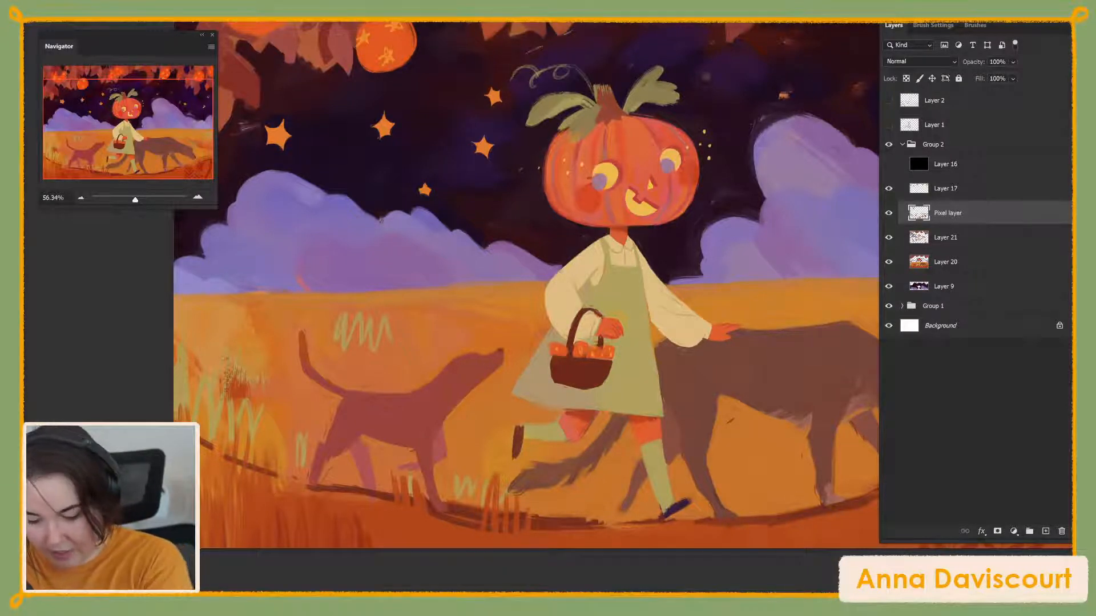
Paint a muted, darker red-brown patch over the small dog's head and blend its edges with sampled body color
{"action": "left_click", "coordinate": [11, 451]}
{"action": "left_click_drag", "start_coordinate": [629, 223], "coordinate": [633, 217]}
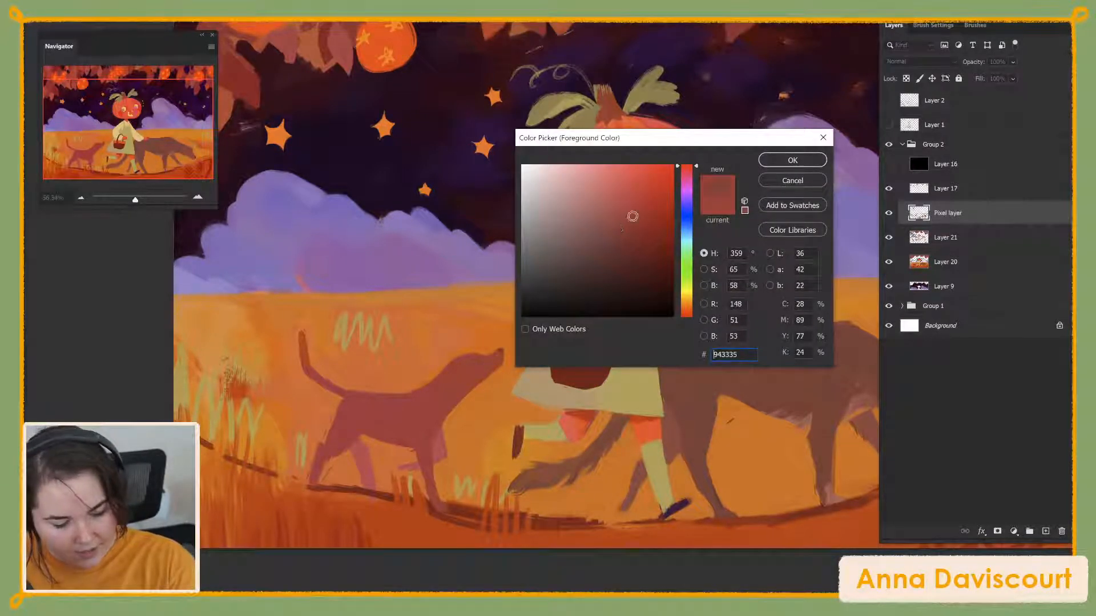
{"action": "left_click", "coordinate": [792, 160]}
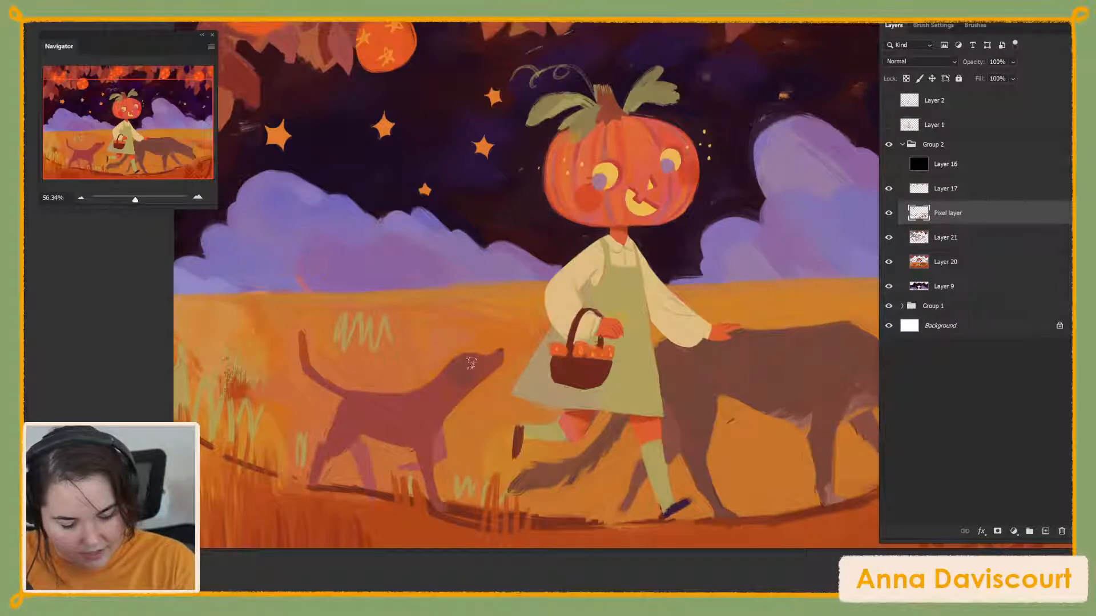
{"action": "left_click", "coordinate": [11, 451]}
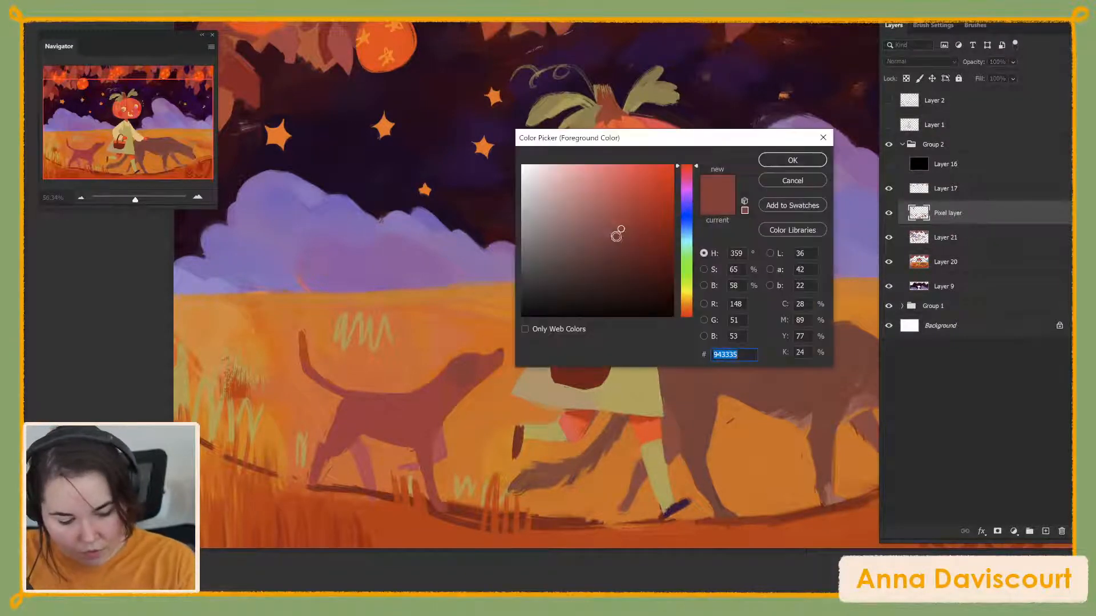
{"action": "left_click", "coordinate": [611, 246]}
{"action": "left_click", "coordinate": [792, 161]}
{"action": "mouse_move", "coordinate": [454, 362]}
{"action": "left_mouse_down"}
{"action": "mouse_move", "coordinate": [471, 380]}
{"action": "mouse_move", "coordinate": [459, 374]}
{"action": "left_mouse_up"}
{"action": "key", "text": "alt"}
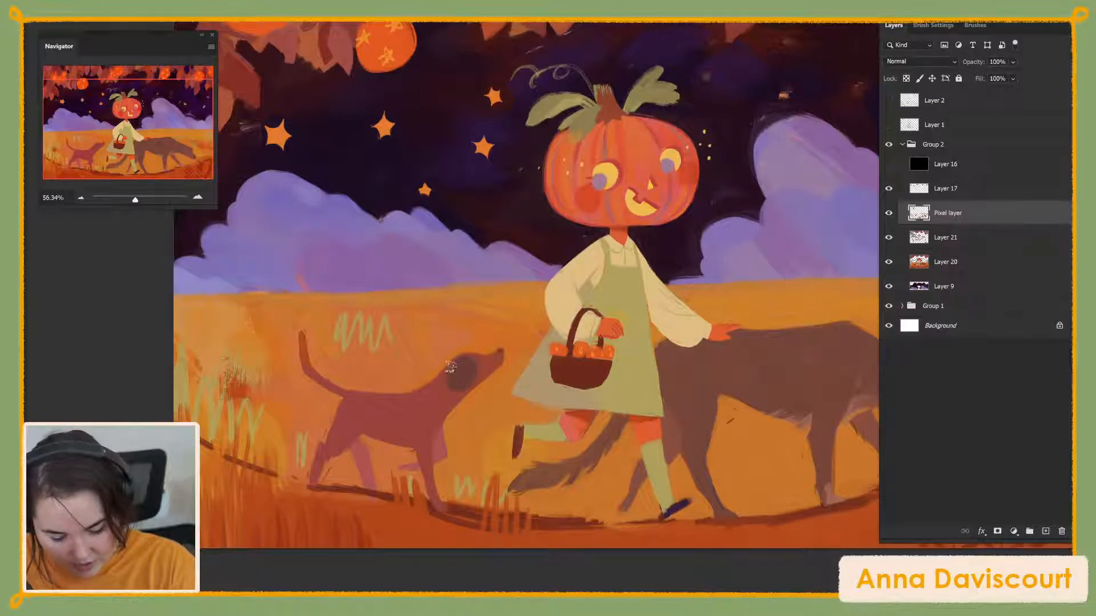
{"action": "left_click", "coordinate": [452, 366], "text": "alt"}
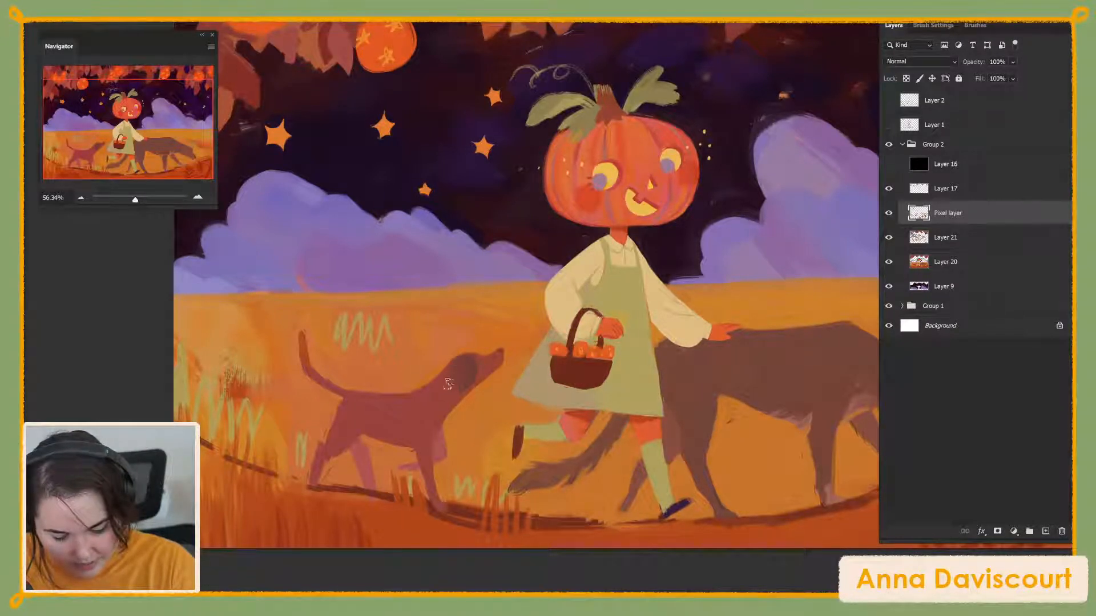
{"action": "mouse_move", "coordinate": [452, 382]}
{"action": "left_mouse_down"}
{"action": "mouse_move", "coordinate": [457, 363]}
{"action": "mouse_move", "coordinate": [448, 380]}
{"action": "mouse_move", "coordinate": [469, 383]}
{"action": "left_mouse_up"}
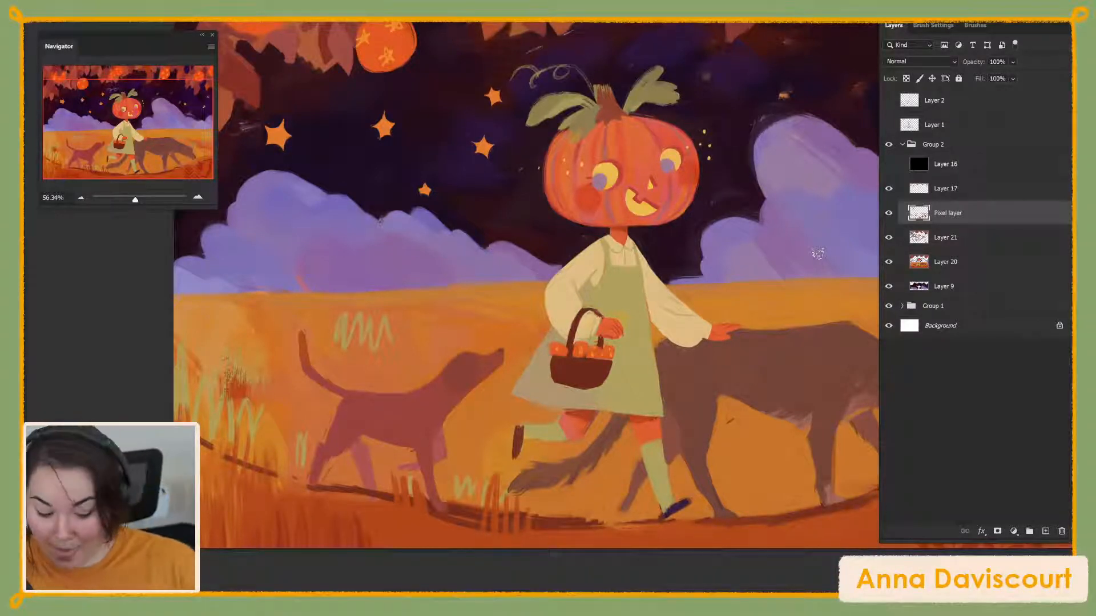
{"action": "left_click", "coordinate": [463, 394], "text": "alt"}
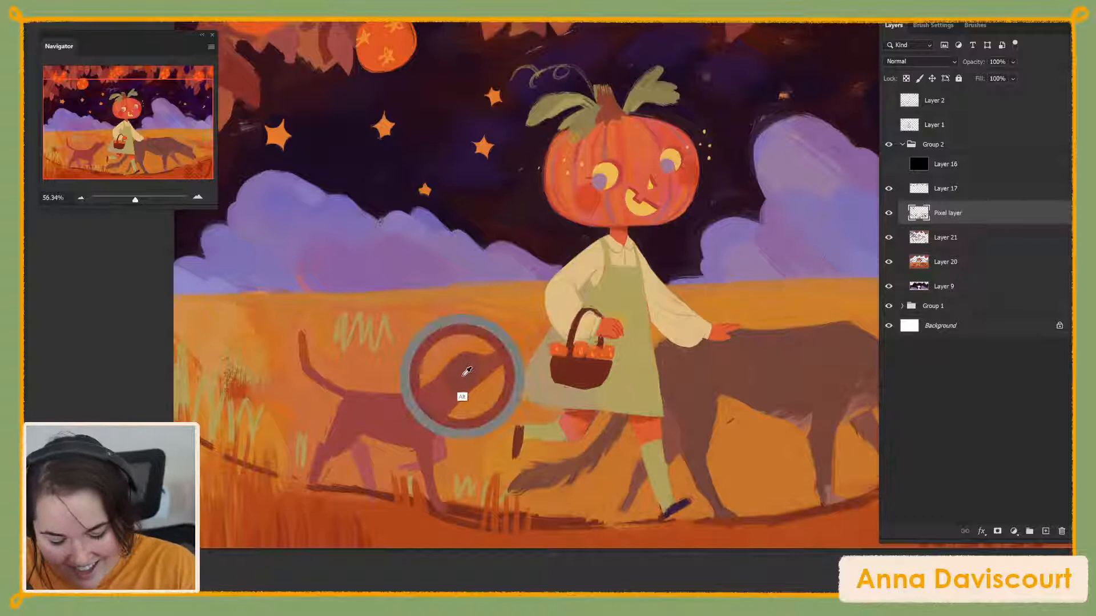
Paint a dark #6e1823 saddle patch on the small dog's back and trim its edges with sampled body colors
{"action": "left_click", "coordinate": [709, 375], "text": "alt"}
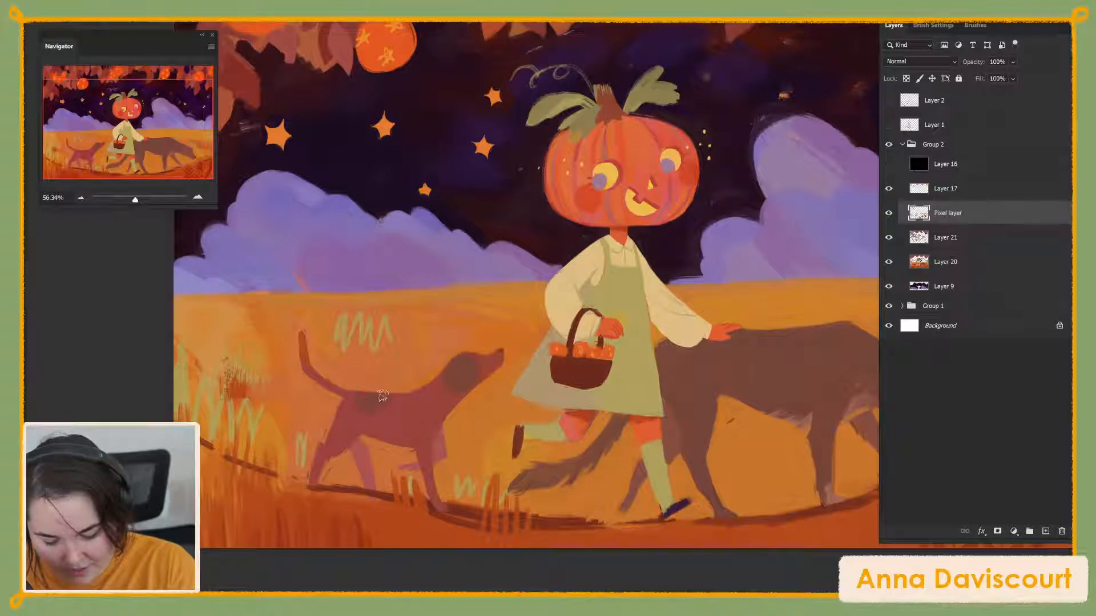
{"action": "key", "text": "alt"}
{"action": "left_click", "coordinate": [401, 409], "text": "alt"}
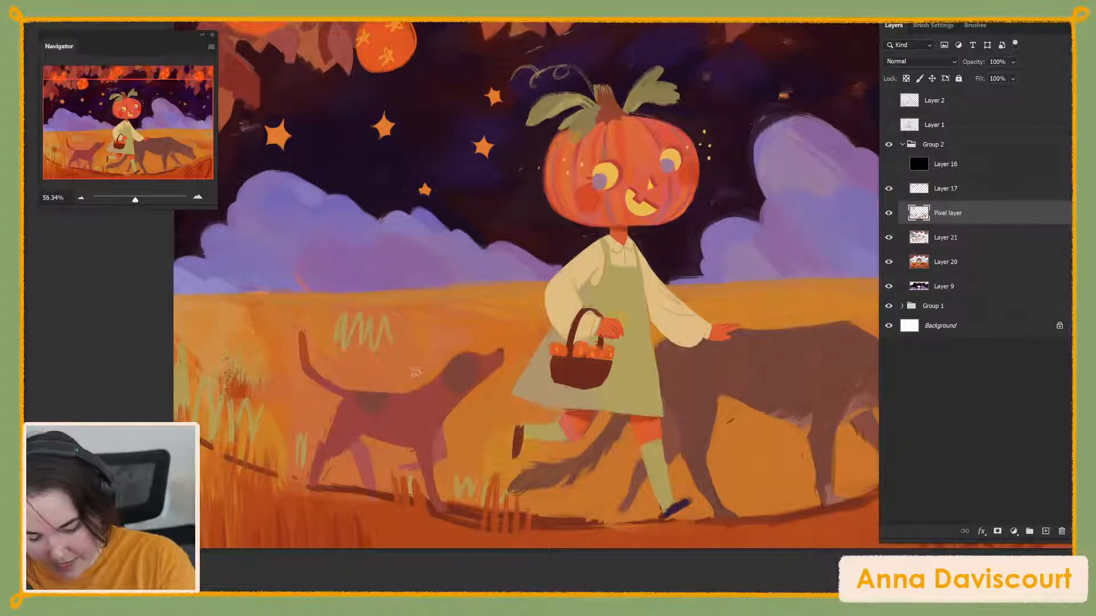
{"action": "key", "text": "n"}
{"action": "left_click", "coordinate": [358, 395]}
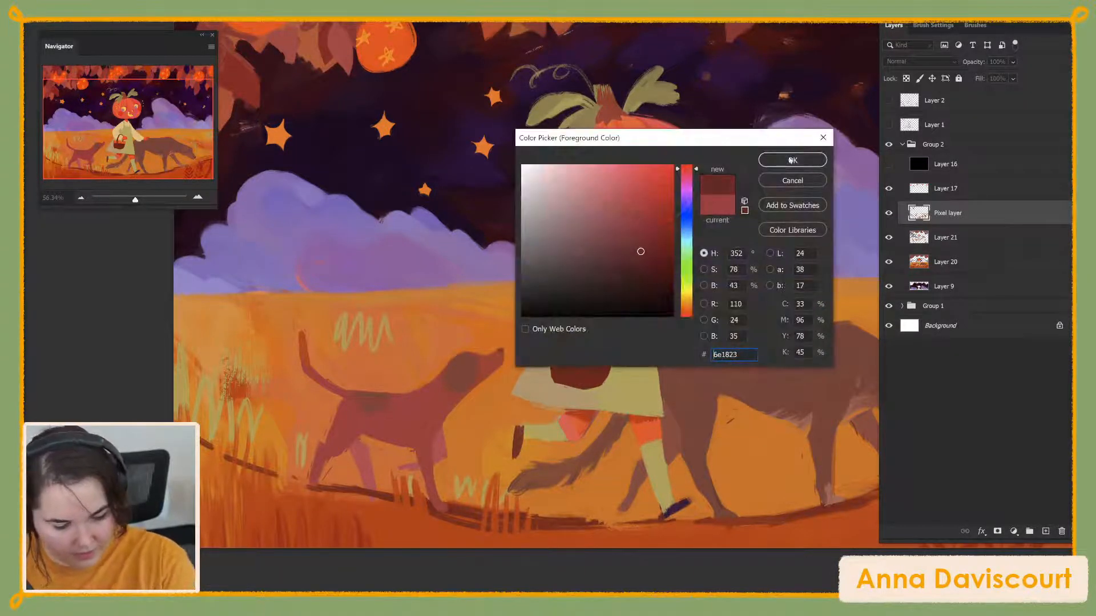
{"action": "key", "text": "Return"}
{"action": "left_click_drag", "start_coordinate": [358, 395], "coordinate": [388, 396]}
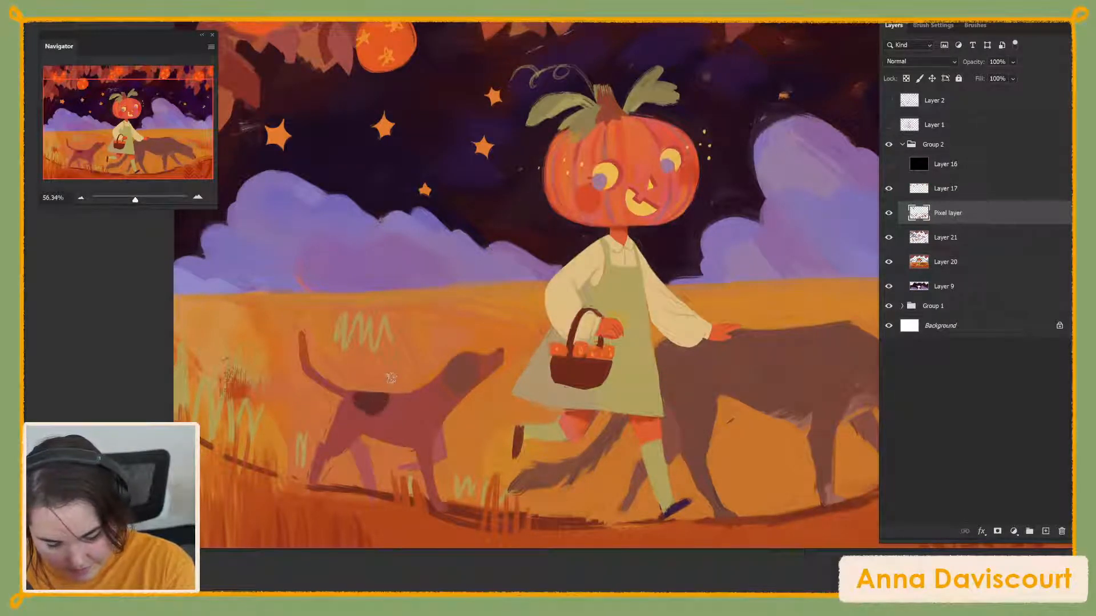
{"action": "left_click", "coordinate": [363, 401], "text": "alt"}
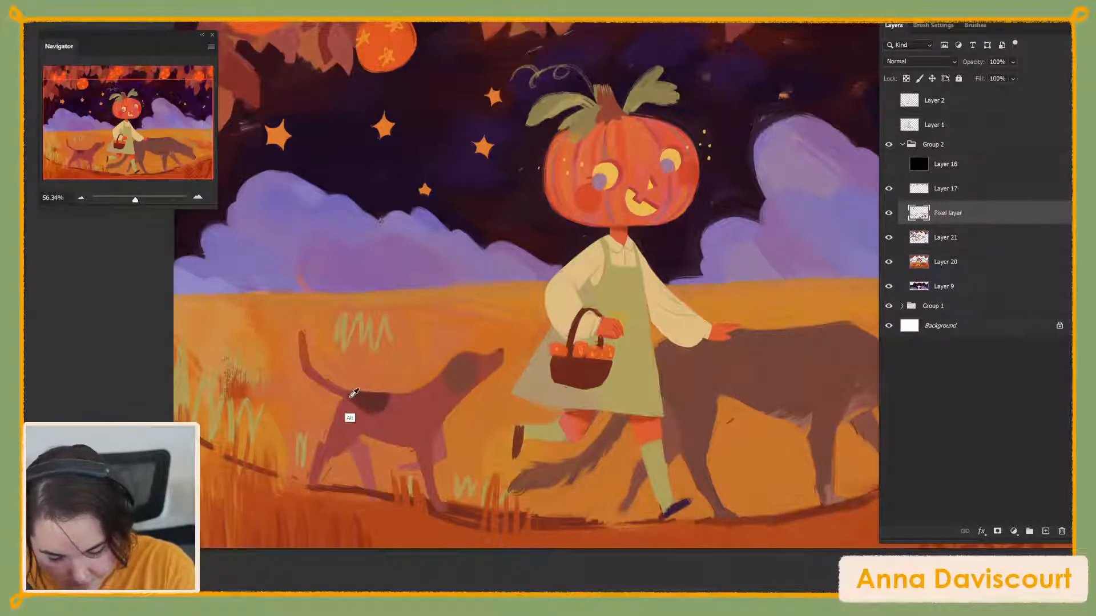
{"action": "left_click", "coordinate": [353, 398], "text": "alt"}
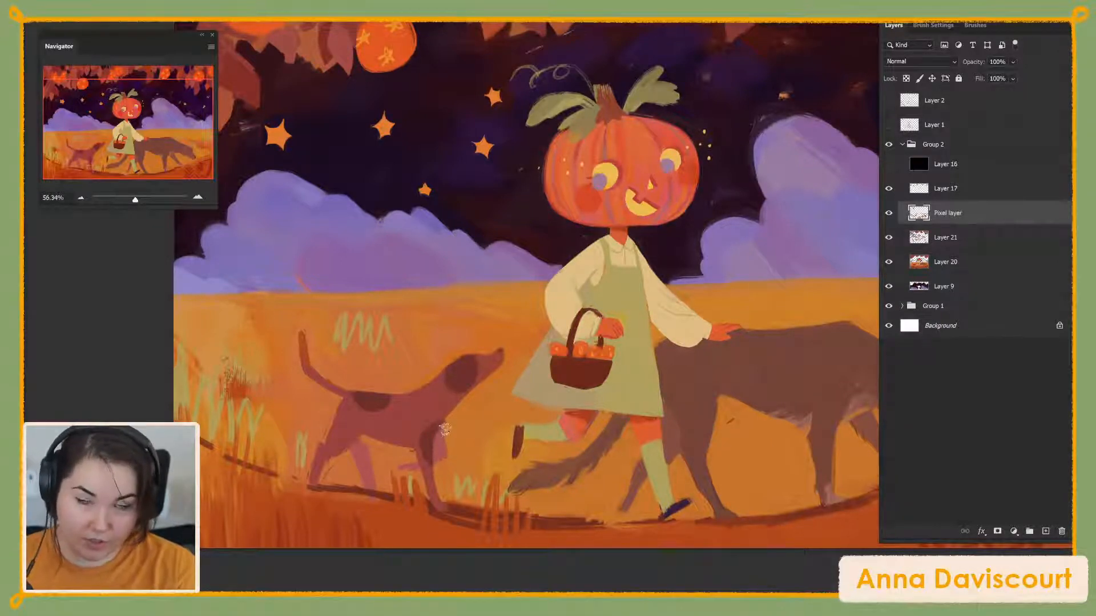
Refine the dark patch on the small dog's shoulder and shape a floppy ear on its head with sampled colors
{"action": "key", "text": "alt"}
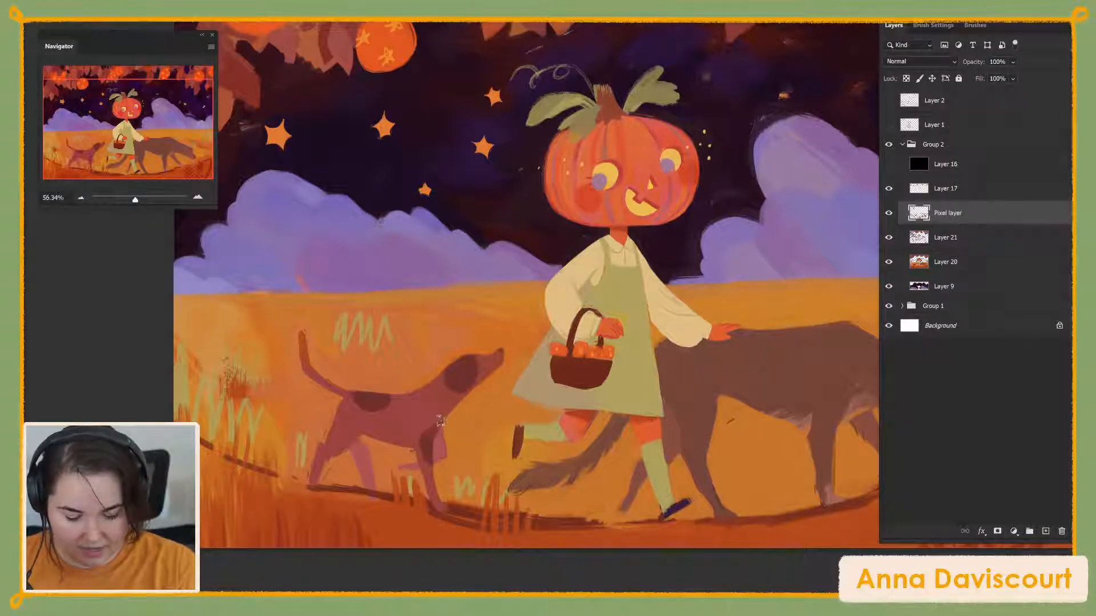
{"action": "left_click", "coordinate": [446, 425], "text": "alt"}
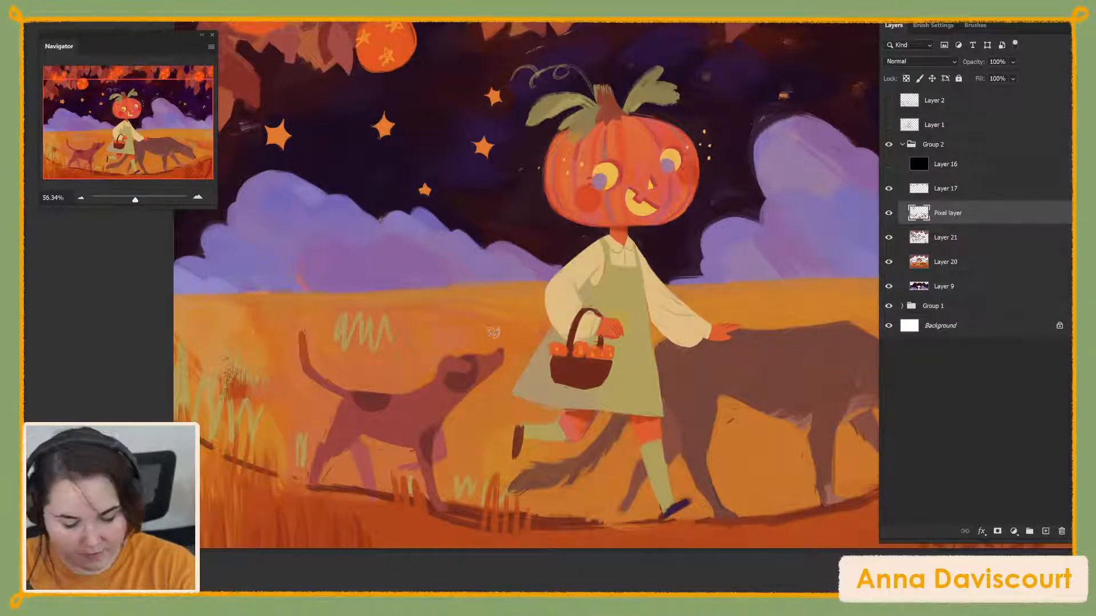
{"action": "key", "text": "alt"}
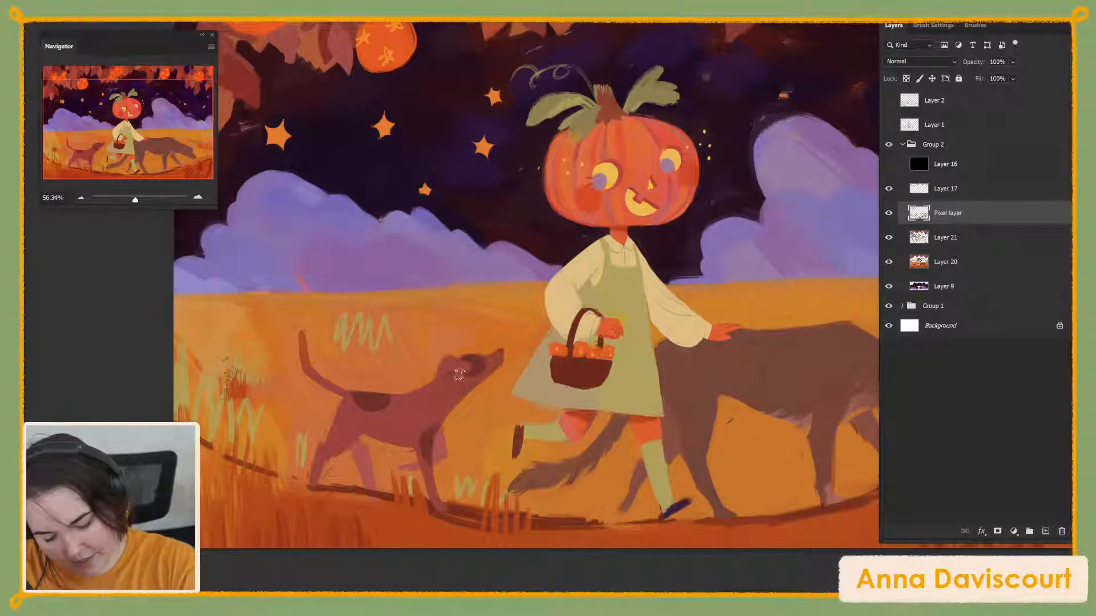
Refine the small dog's near ear and add a lighter far ear using the Kyle's Drawing Box - Carbonara New brush and sampled colors
{"action": "left_click", "coordinate": [982, 24]}
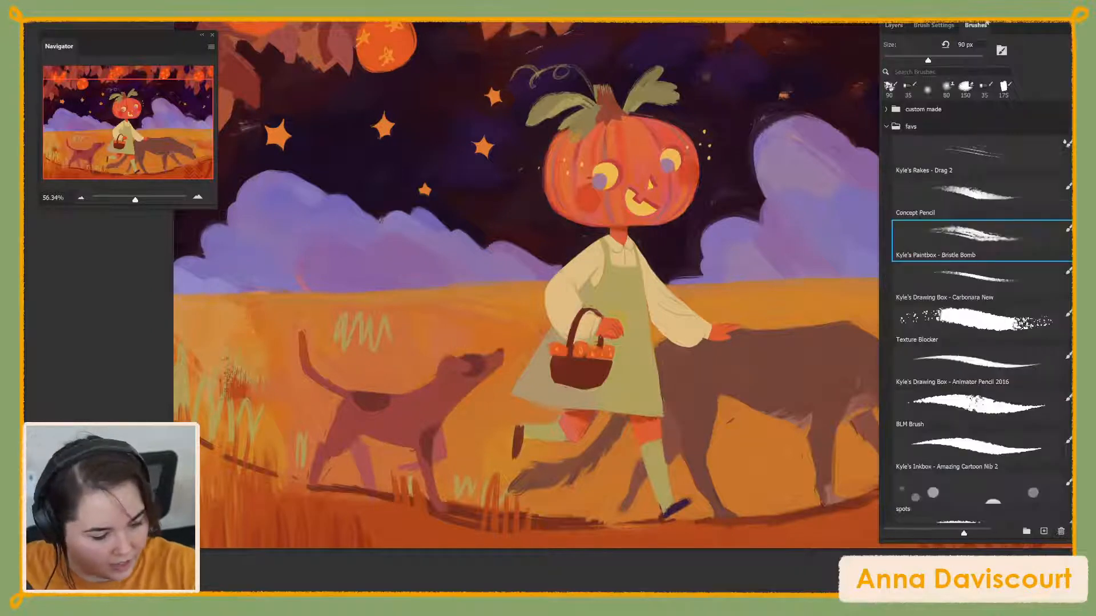
{"action": "left_click", "coordinate": [971, 280]}
{"action": "left_click", "coordinate": [910, 25]}
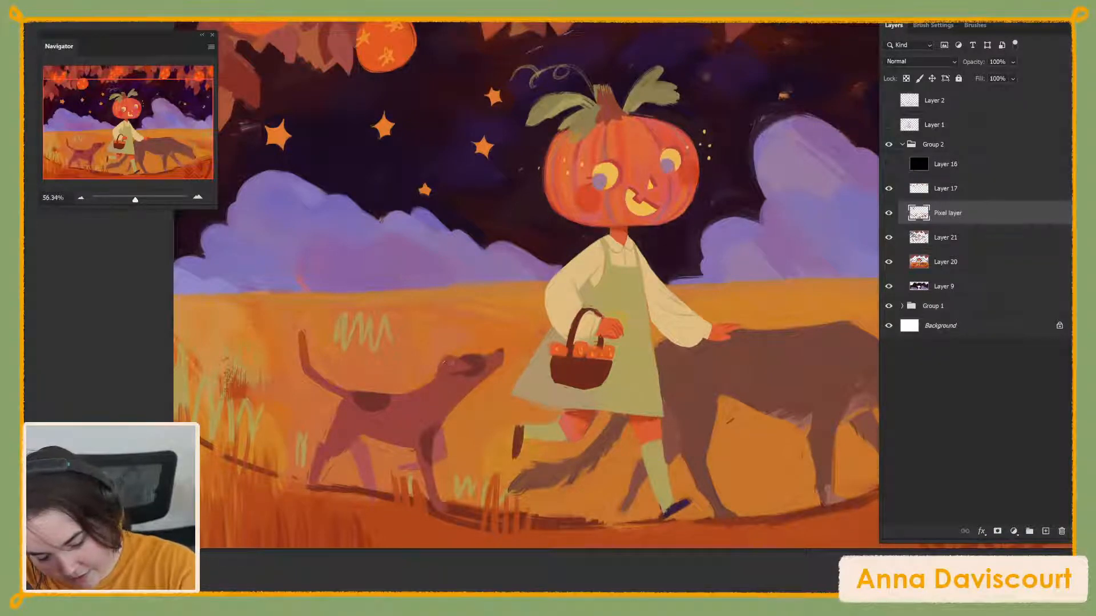
{"action": "left_click", "coordinate": [450, 352], "text": "alt"}
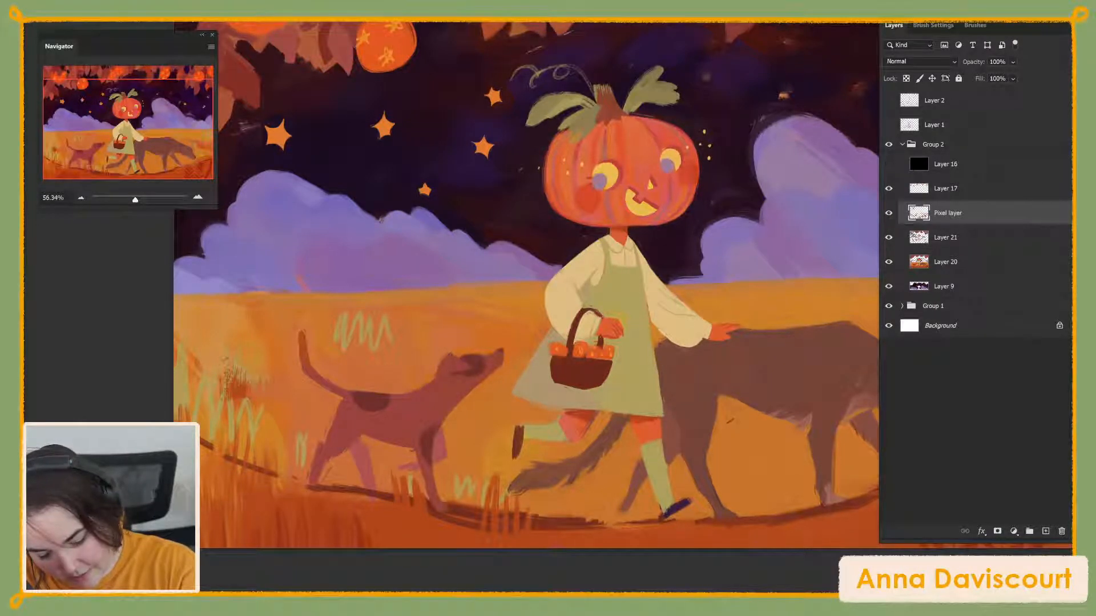
{"action": "left_click_drag", "start_coordinate": [437, 375], "coordinate": [443, 360]}
{"action": "key", "text": "ctrl+z"}
{"action": "left_click", "coordinate": [451, 389], "text": "alt"}
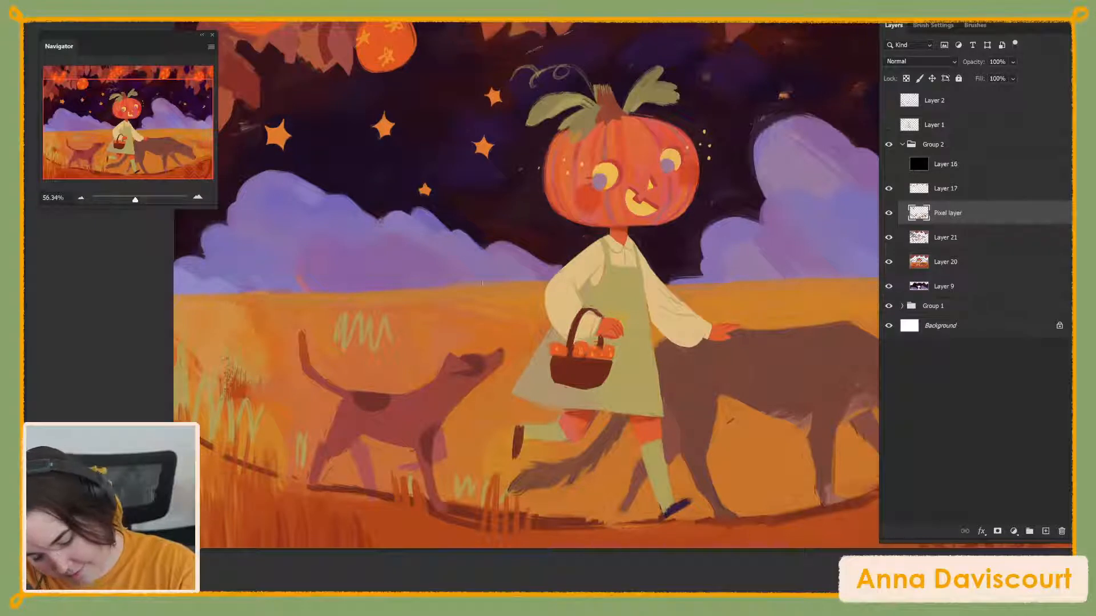
{"action": "left_click", "coordinate": [455, 361], "text": "alt"}
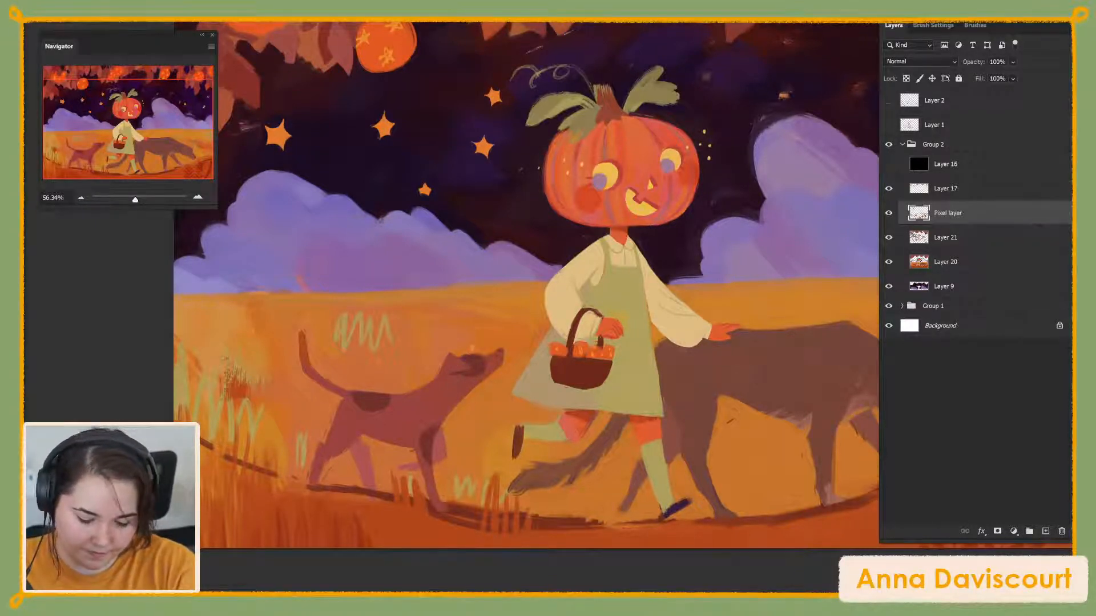
{"action": "left_click", "coordinate": [442, 450], "text": "alt"}
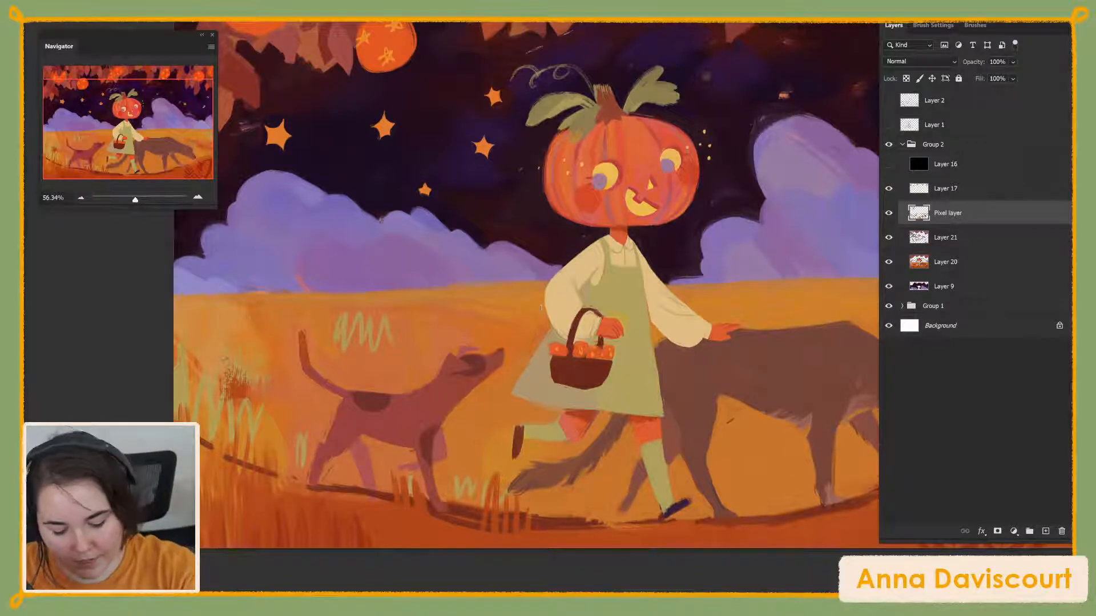
{"action": "left_click_drag", "start_coordinate": [758, 519], "coordinate": [643, 542]}
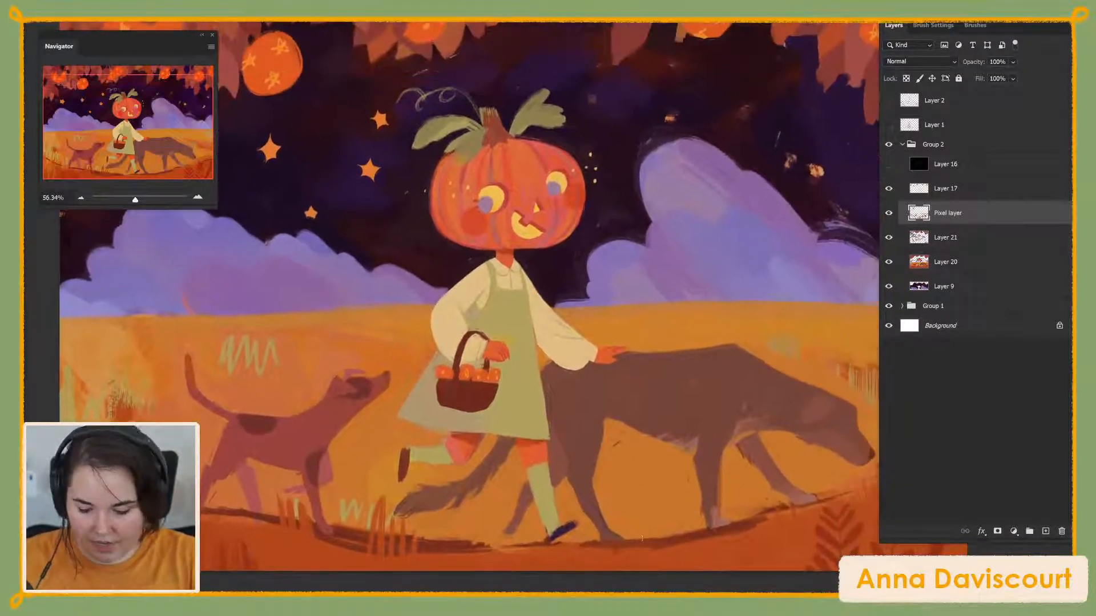
{"action": "key", "text": "ctrl+minus"}
{"action": "left_click_drag", "start_coordinate": [829, 481], "coordinate": [815, 458]}
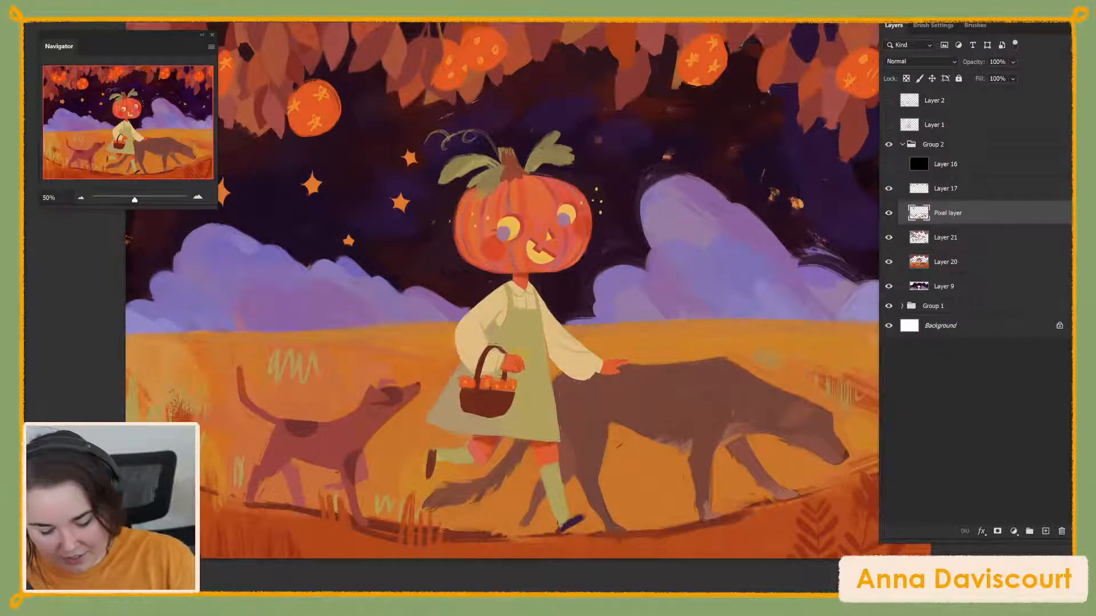
Touch up the small dog's hind leg and the dark shoulder patch with color sampled from its body
{"action": "left_click_drag", "start_coordinate": [752, 508], "coordinate": [769, 503]}
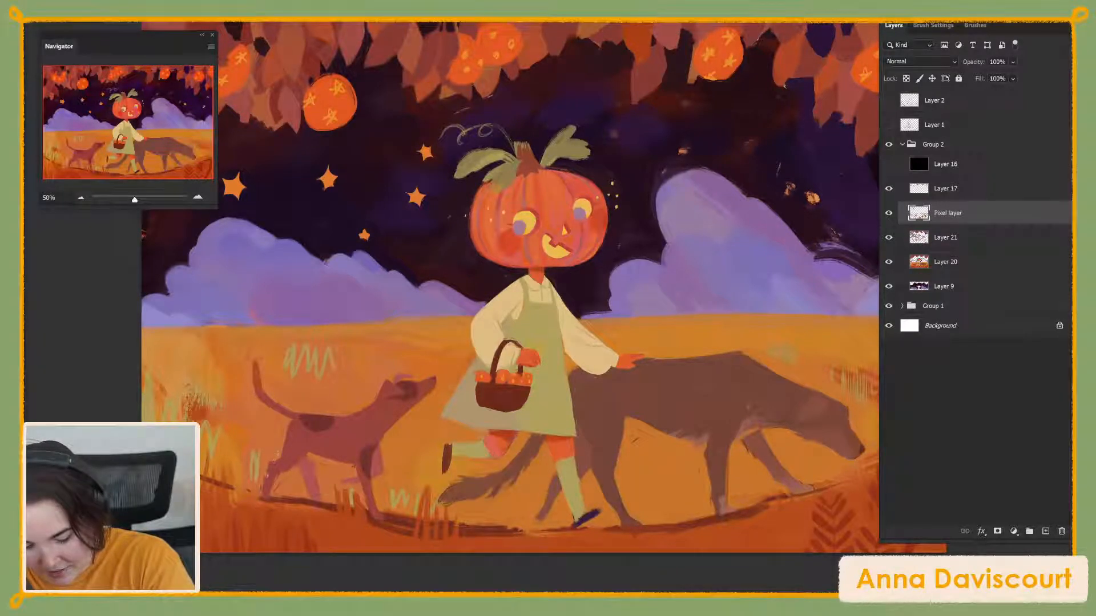
{"action": "left_click_drag", "start_coordinate": [267, 475], "coordinate": [264, 490]}
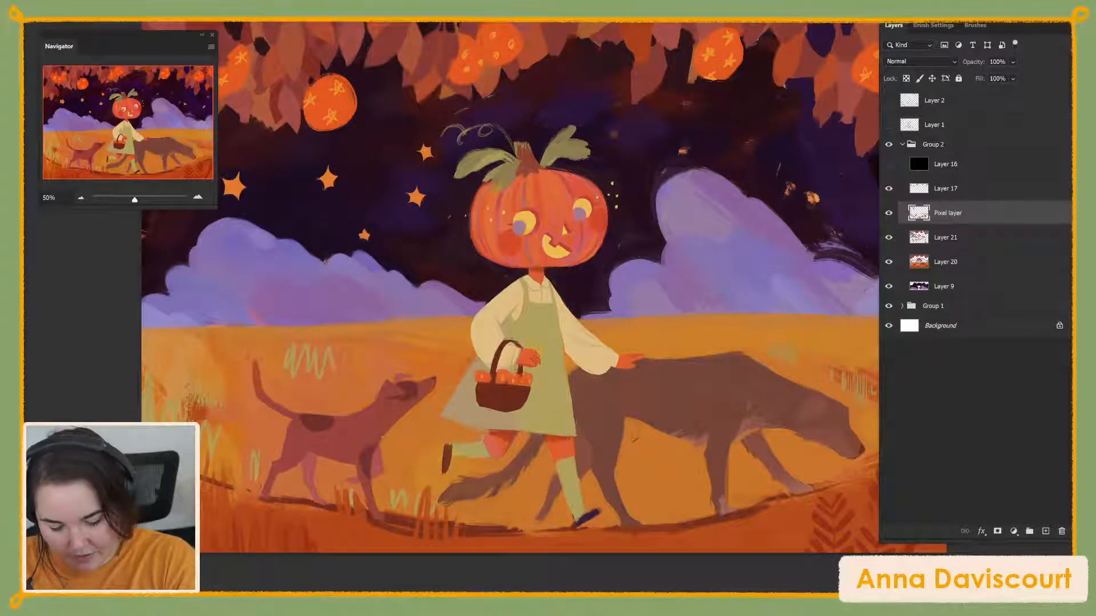
{"action": "left_click", "coordinate": [365, 471], "text": "alt"}
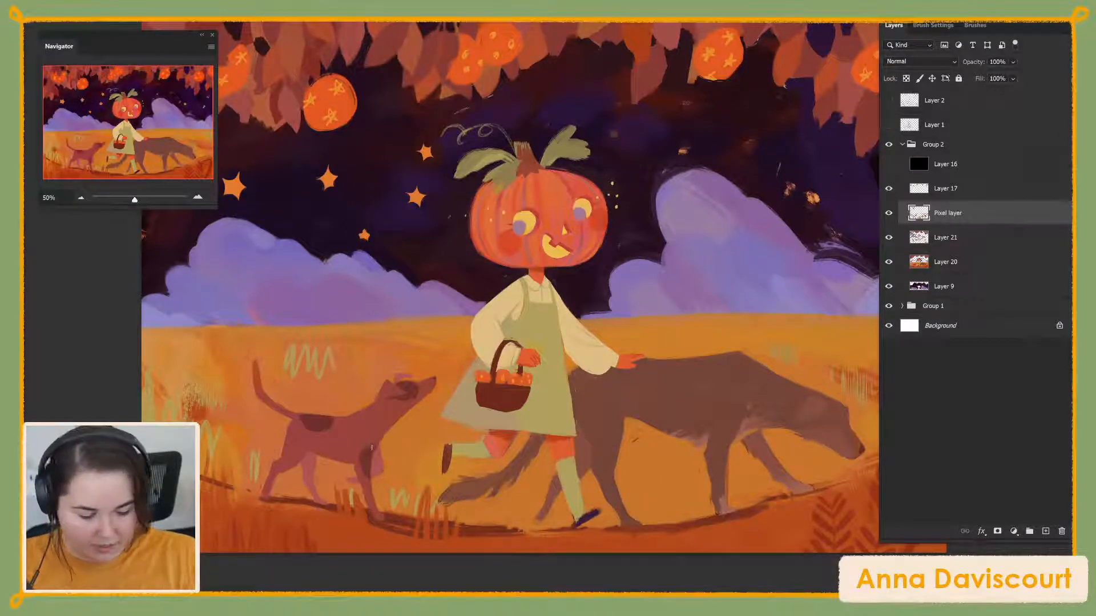
{"action": "left_click_drag", "start_coordinate": [772, 526], "coordinate": [718, 517]}
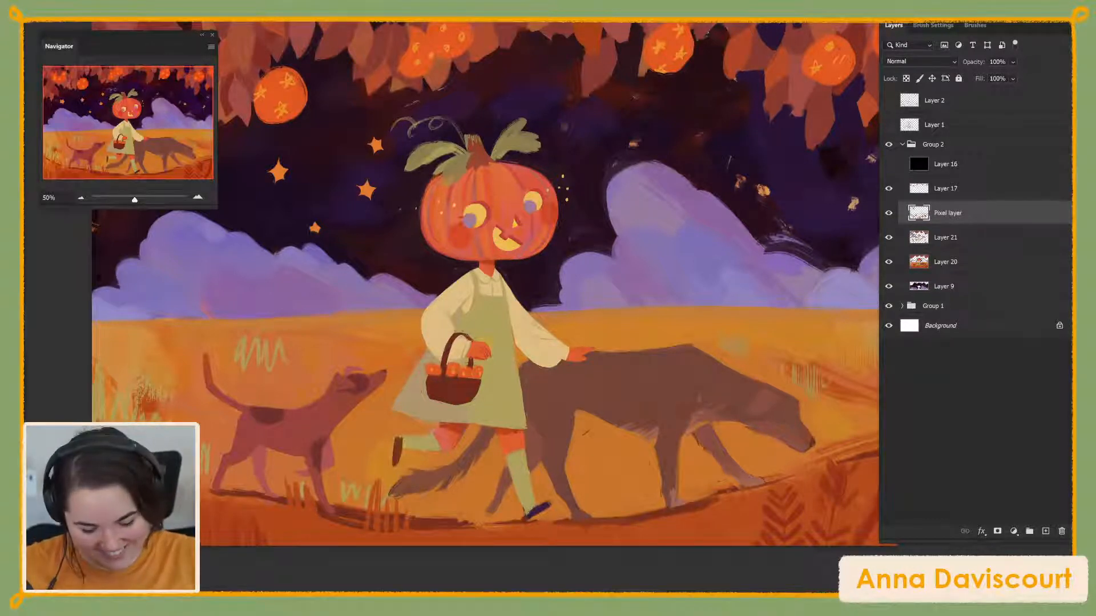
{"action": "left_click_drag", "start_coordinate": [715, 429], "coordinate": [764, 440]}
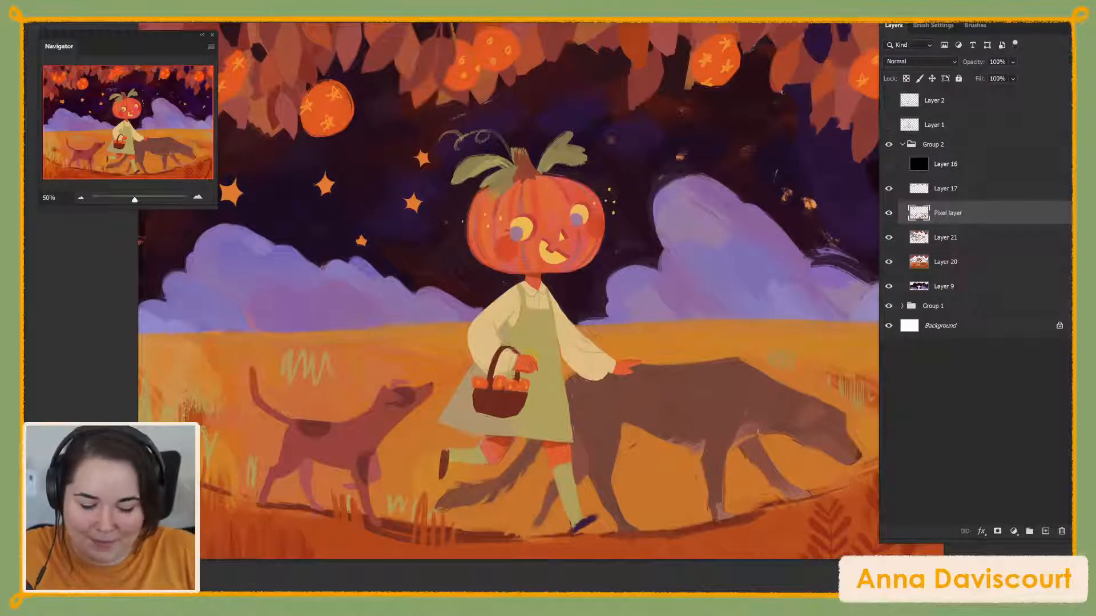
Refine the base and lower edge of the pumpkin head's right leaf with sampled leaf and sky colors
{"action": "left_click_drag", "start_coordinate": [765, 375], "coordinate": [838, 500]}
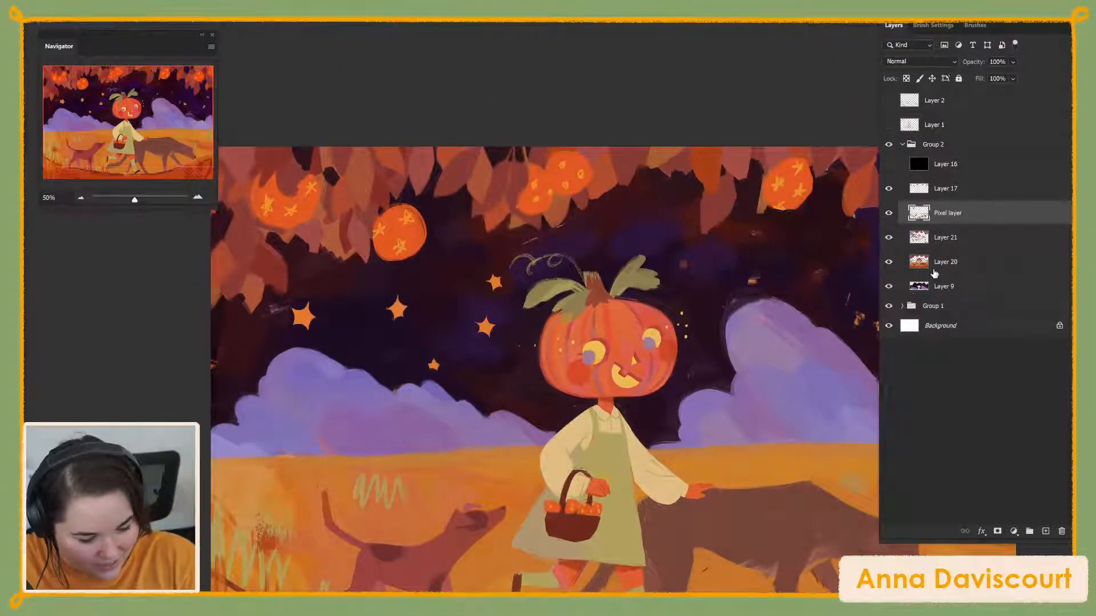
{"action": "left_click", "coordinate": [616, 280], "text": "alt"}
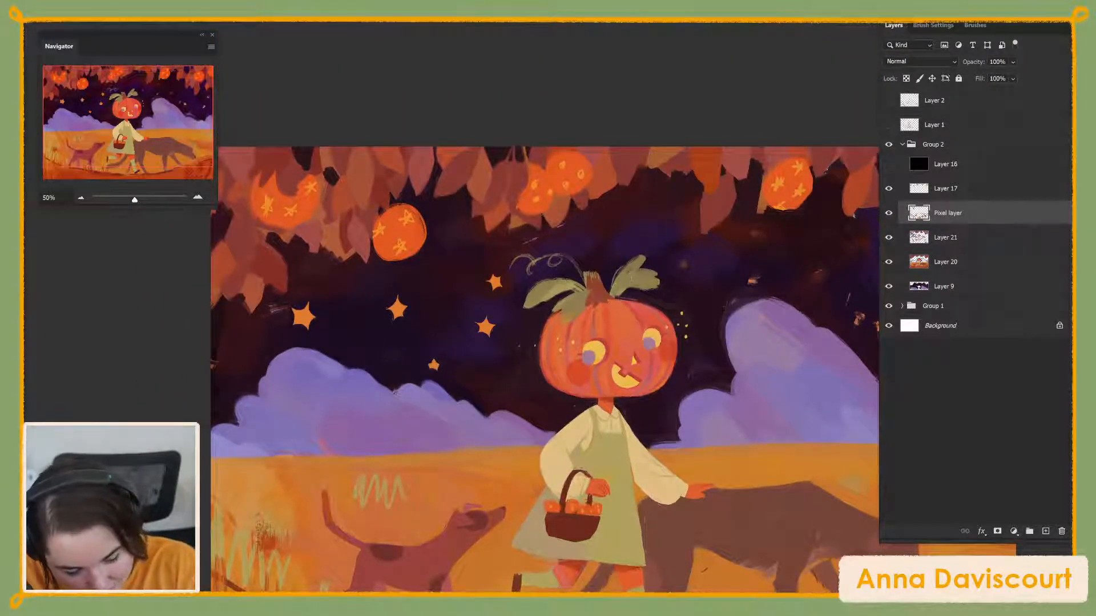
{"action": "left_click_drag", "start_coordinate": [616, 278], "coordinate": [622, 266]}
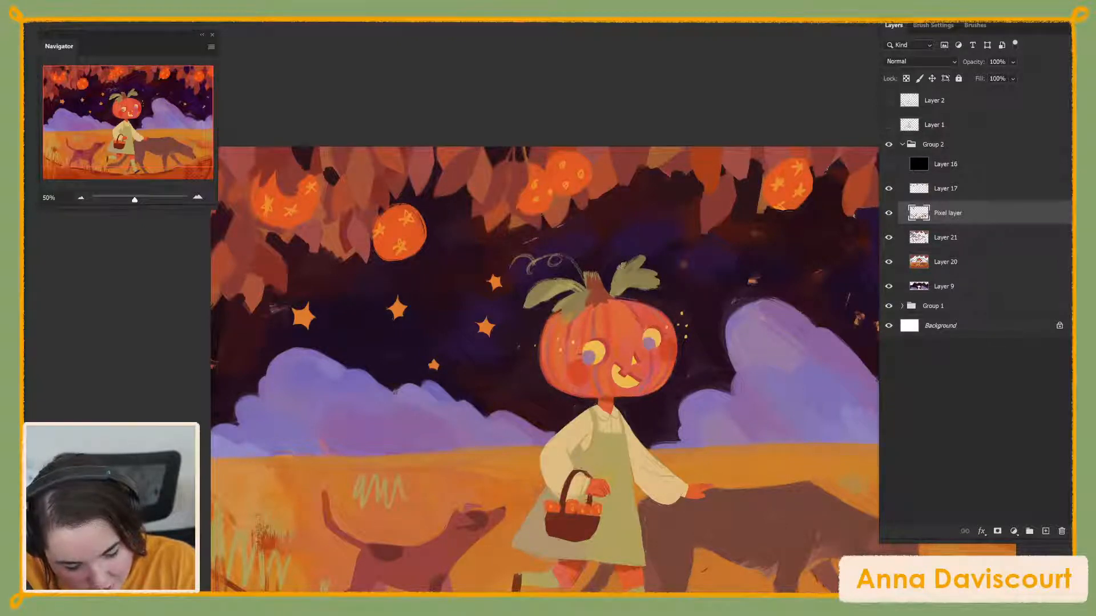
{"action": "left_click", "coordinate": [607, 281], "text": "alt"}
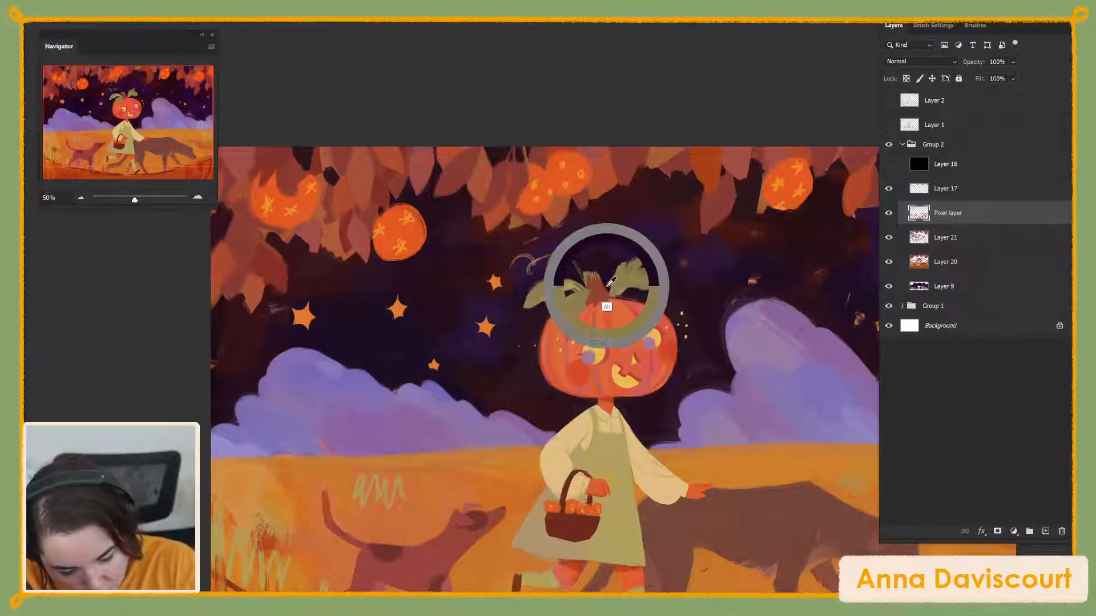
{"action": "left_click", "coordinate": [629, 303], "text": "alt"}
{"action": "mouse_move", "coordinate": [629, 294]}
{"action": "left_mouse_down"}
{"action": "mouse_move", "coordinate": [613, 293]}
{"action": "mouse_move", "coordinate": [639, 288]}
{"action": "mouse_move", "coordinate": [628, 291]}
{"action": "left_mouse_up"}
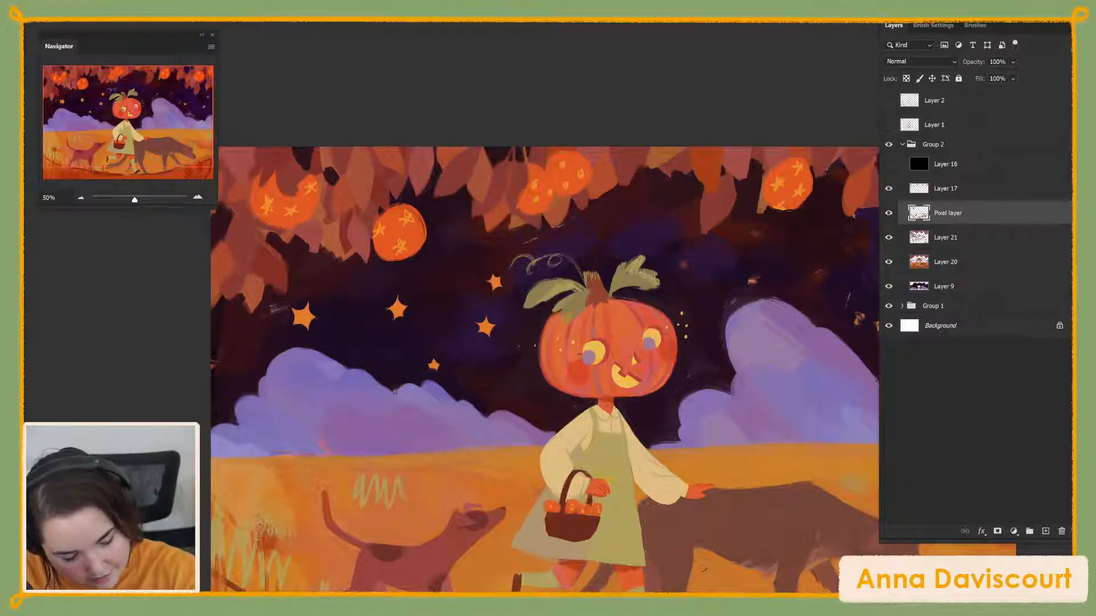
Reshape the right leaf's upper and outer edges into sharp, jagged points using sampled color
{"action": "left_click_drag", "start_coordinate": [636, 268], "coordinate": [659, 279]}
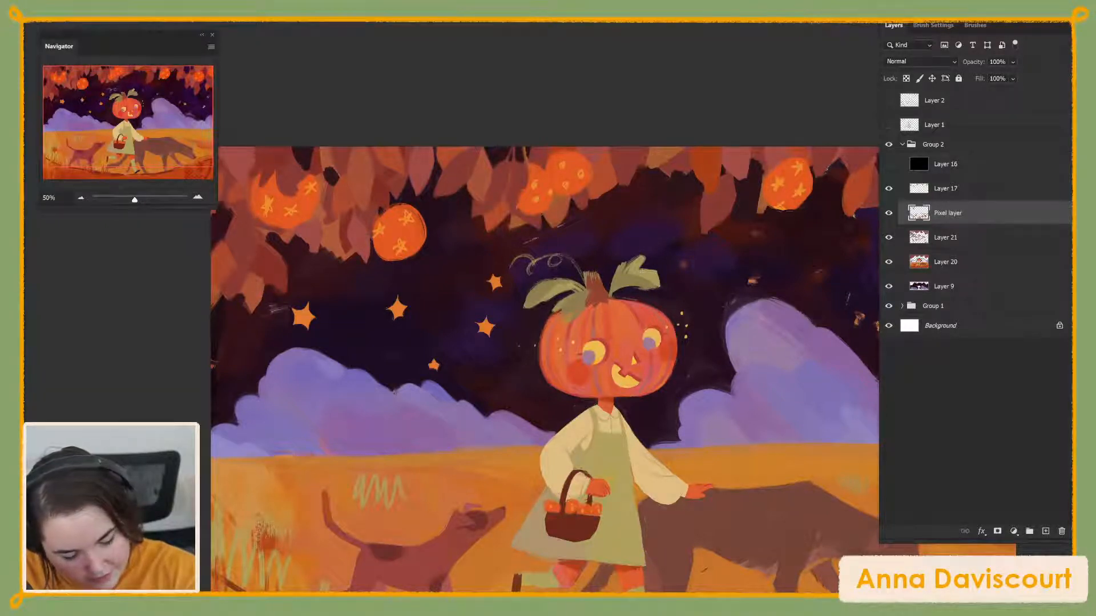
{"action": "left_click_drag", "start_coordinate": [641, 259], "coordinate": [645, 271]}
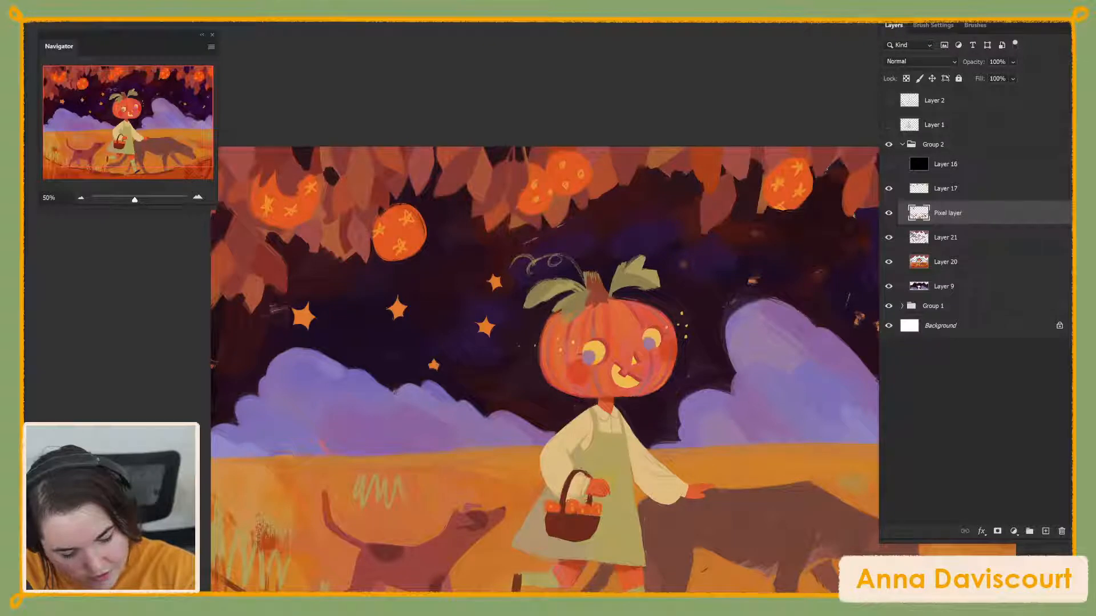
{"action": "left_click", "coordinate": [631, 258], "text": "alt"}
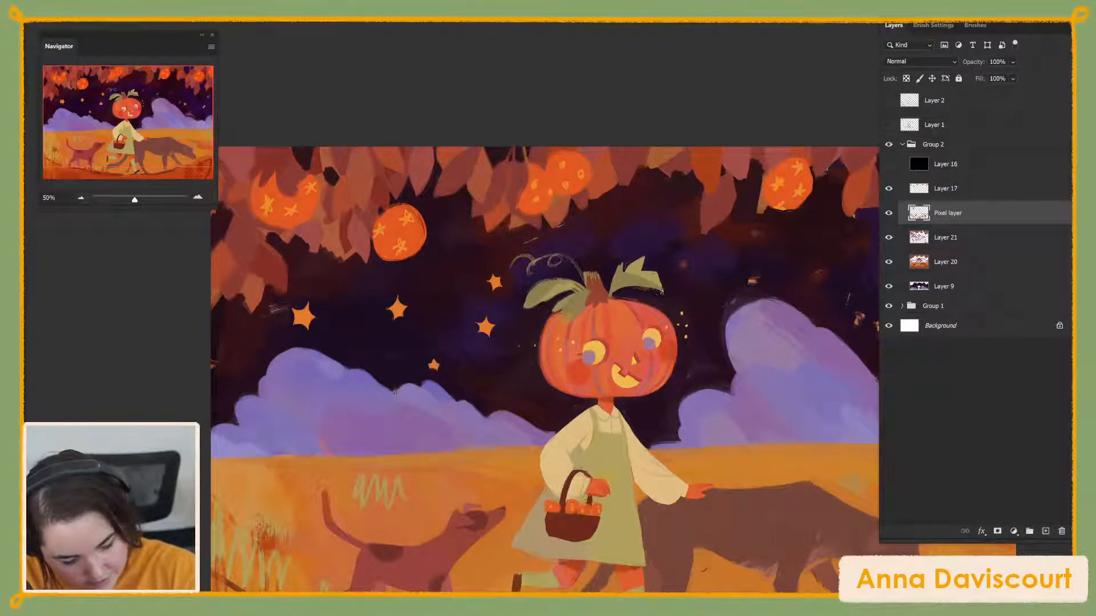
{"action": "left_click_drag", "start_coordinate": [658, 265], "coordinate": [666, 301]}
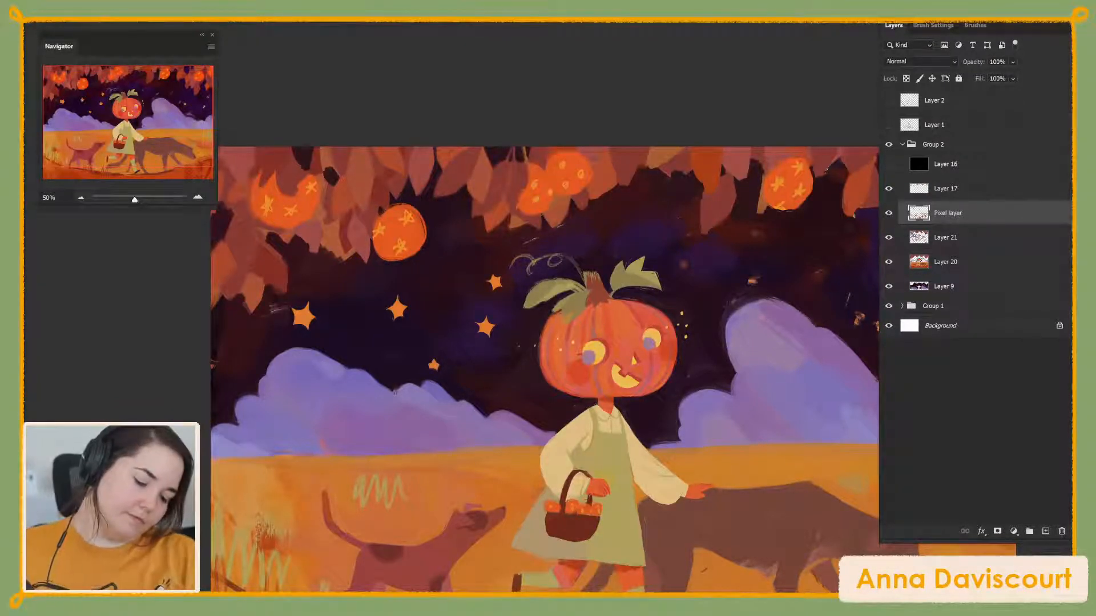
Reshape the pumpkin head's upper-left leaf into a slimmer form with a jagged top edge using sampled colors
{"action": "left_click_drag", "start_coordinate": [727, 395], "coordinate": [763, 401]}
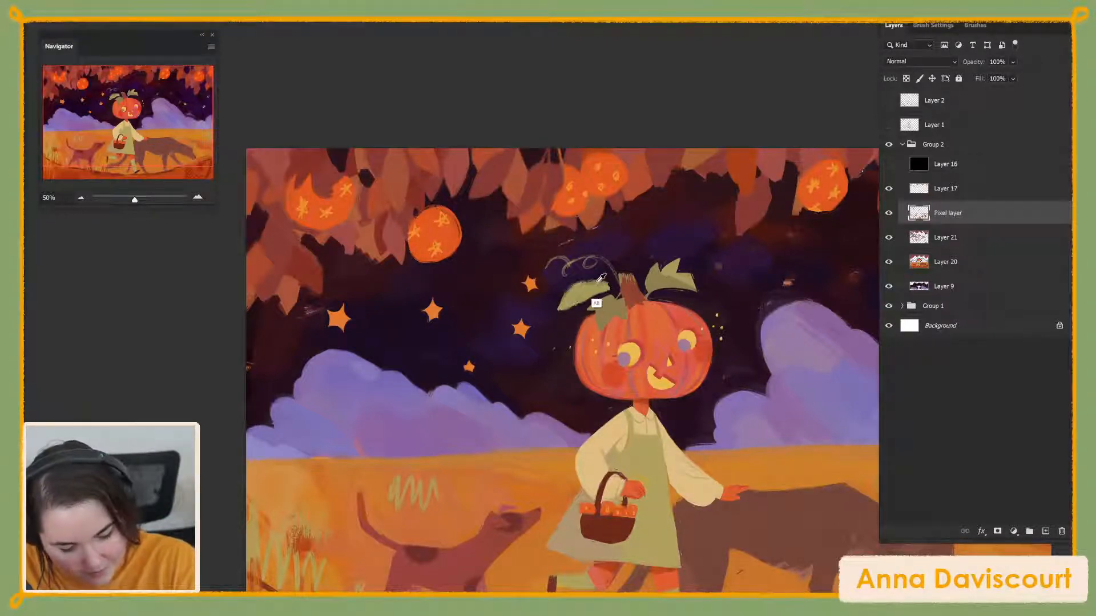
{"action": "key", "text": "alt"}
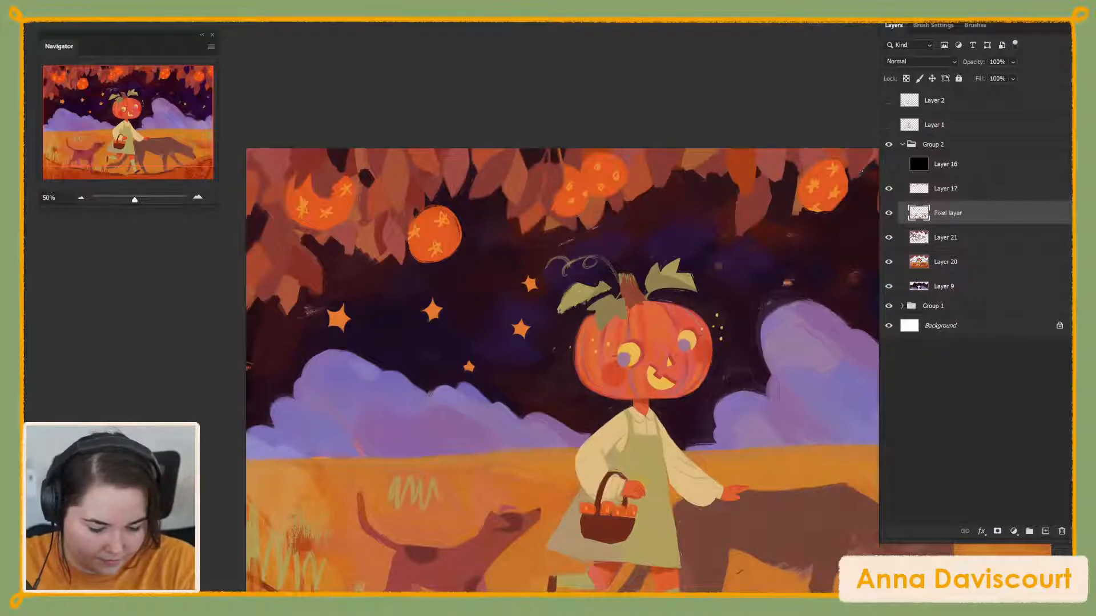
{"action": "left_click_drag", "start_coordinate": [557, 317], "coordinate": [570, 285]}
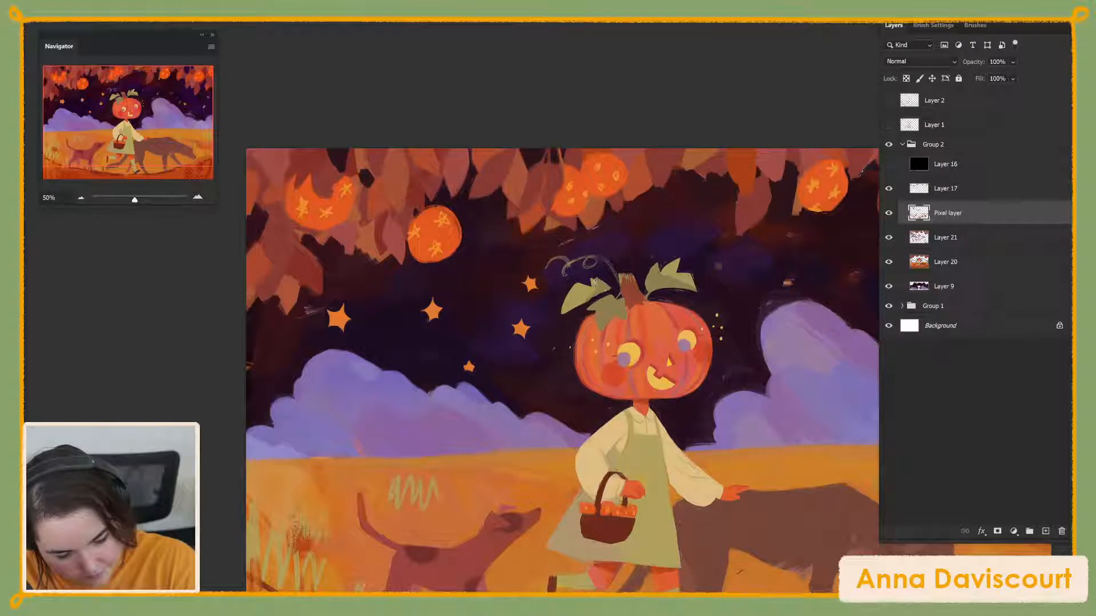
{"action": "left_click", "coordinate": [603, 283], "text": "alt"}
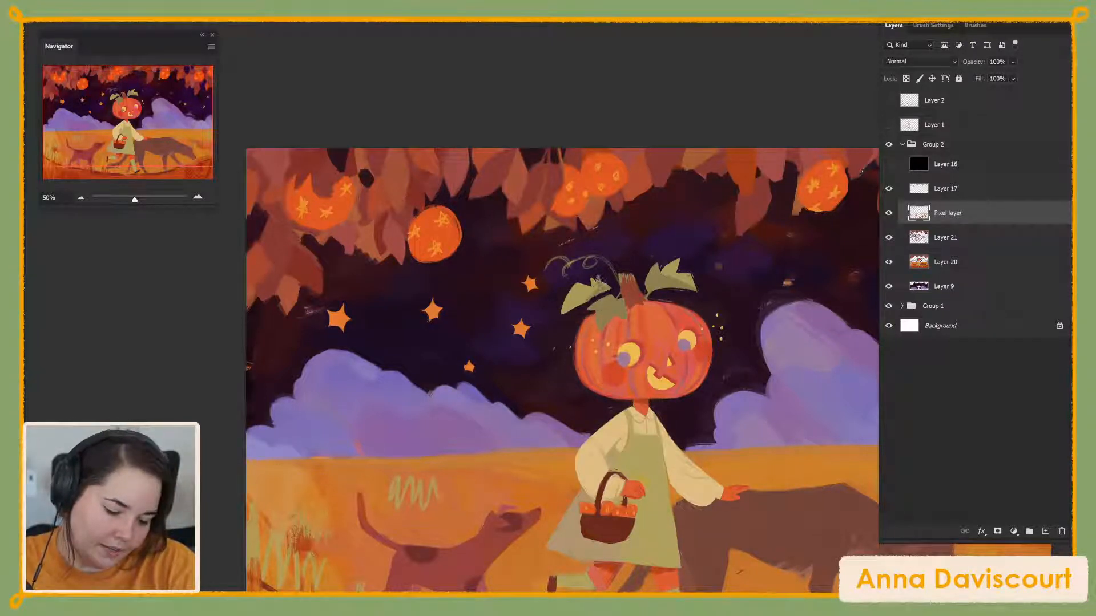
Dot a small dark hole near the right leaf's tip and trim the upper-left leaf's underside with sampled colors
{"action": "left_click", "coordinate": [604, 283], "text": "alt"}
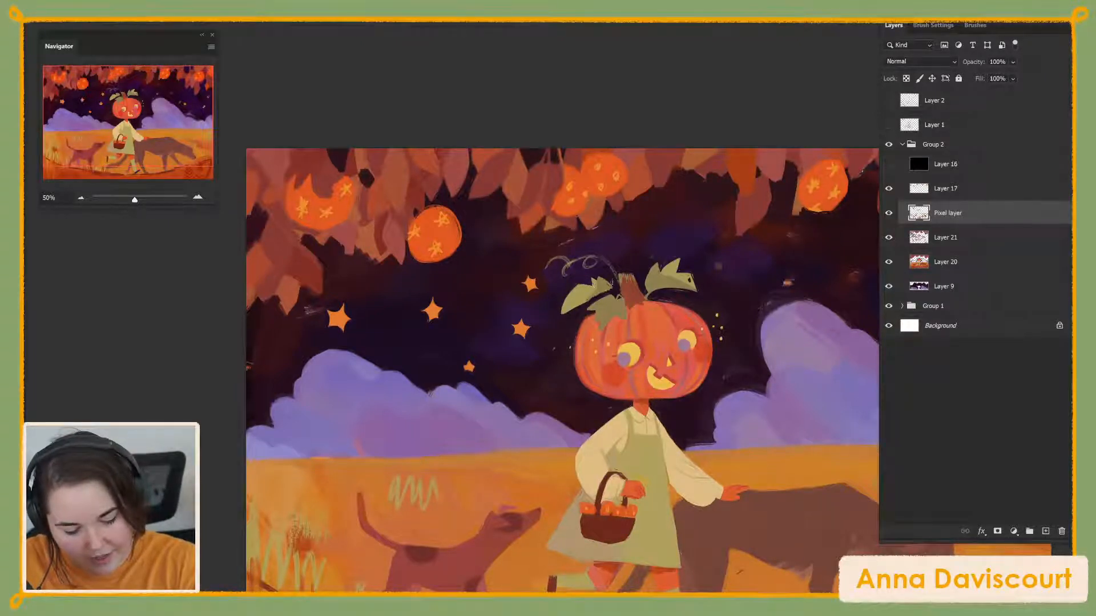
{"action": "left_click", "coordinate": [584, 292], "text": "alt"}
{"action": "left_click", "coordinate": [584, 292], "text": "alt"}
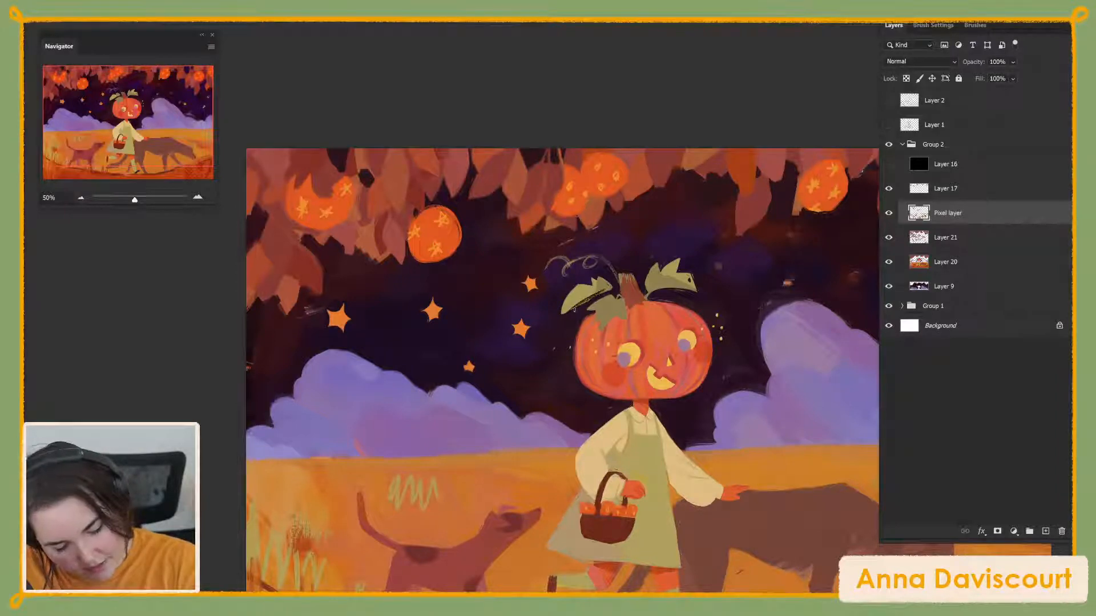
{"action": "left_click", "coordinate": [602, 283], "text": "alt"}
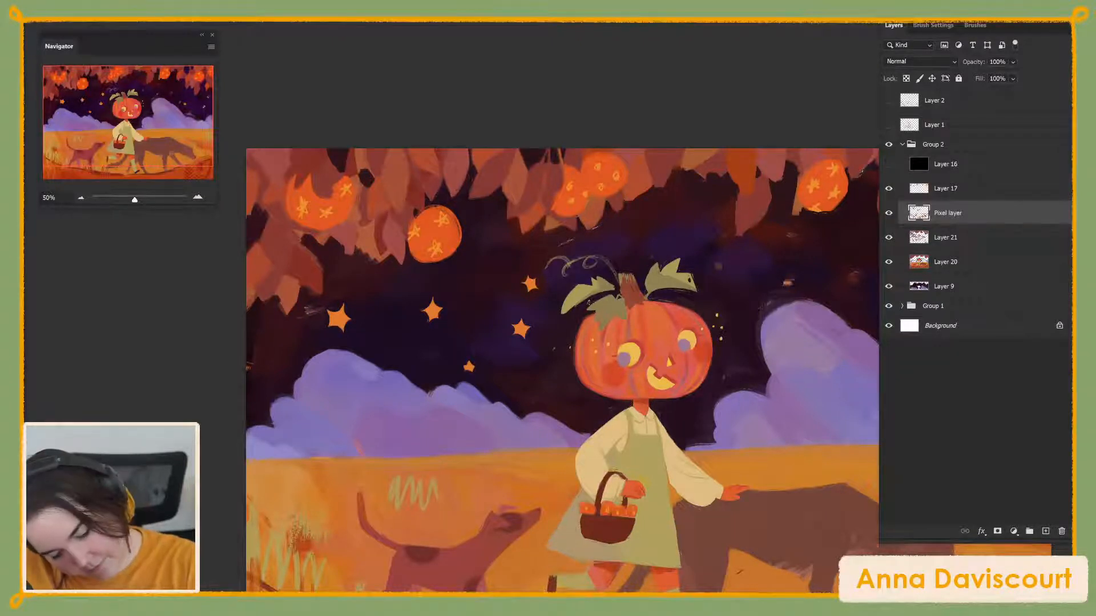
Redraw the curly tendril's loop nearest the stem and its line down to the stem in sampled leaf green
{"action": "scroll", "coordinate": [646, 249], "scroll_direction": "up", "scroll_amount": 3}
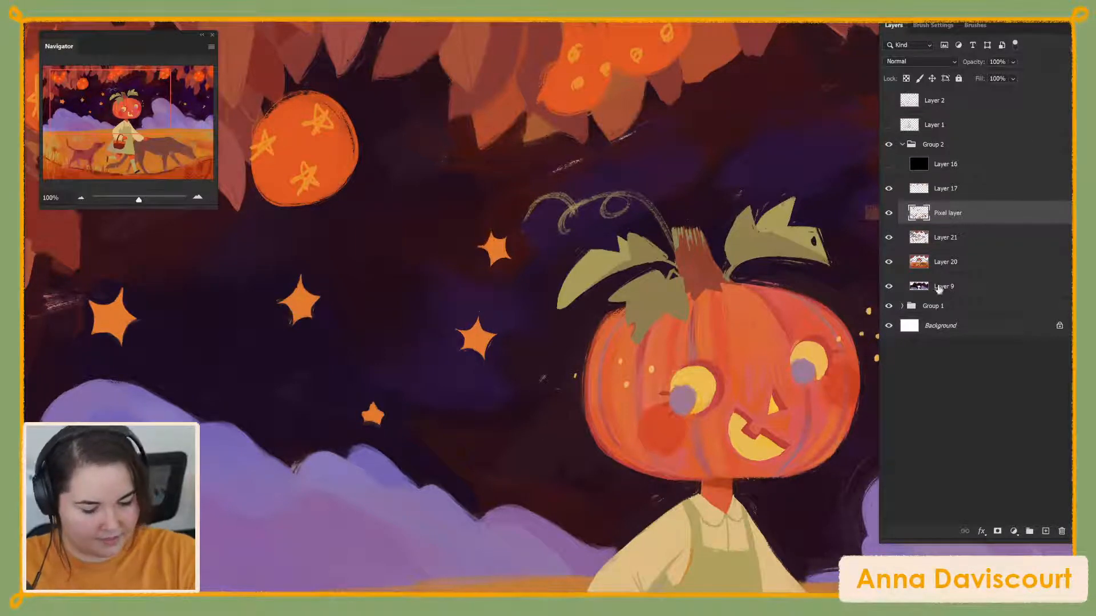
{"action": "left_click_drag", "start_coordinate": [796, 450], "coordinate": [828, 485]}
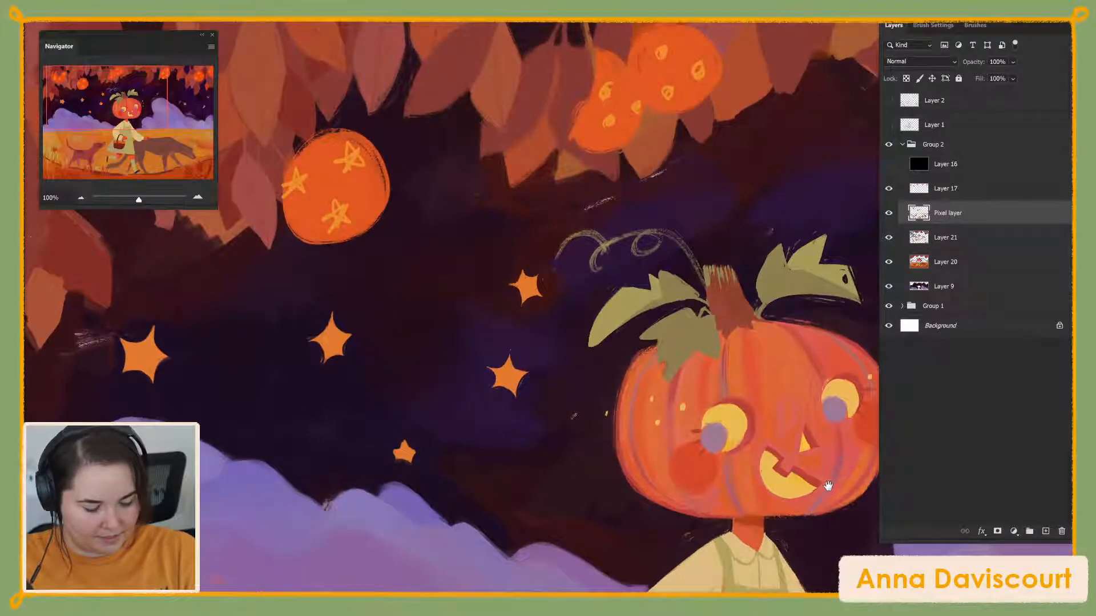
{"action": "left_click", "coordinate": [629, 321], "text": "alt"}
{"action": "mouse_move", "coordinate": [628, 286]}
{"action": "left_mouse_down"}
{"action": "mouse_move", "coordinate": [656, 308]}
{"action": "mouse_move", "coordinate": [673, 259]}
{"action": "left_mouse_up"}
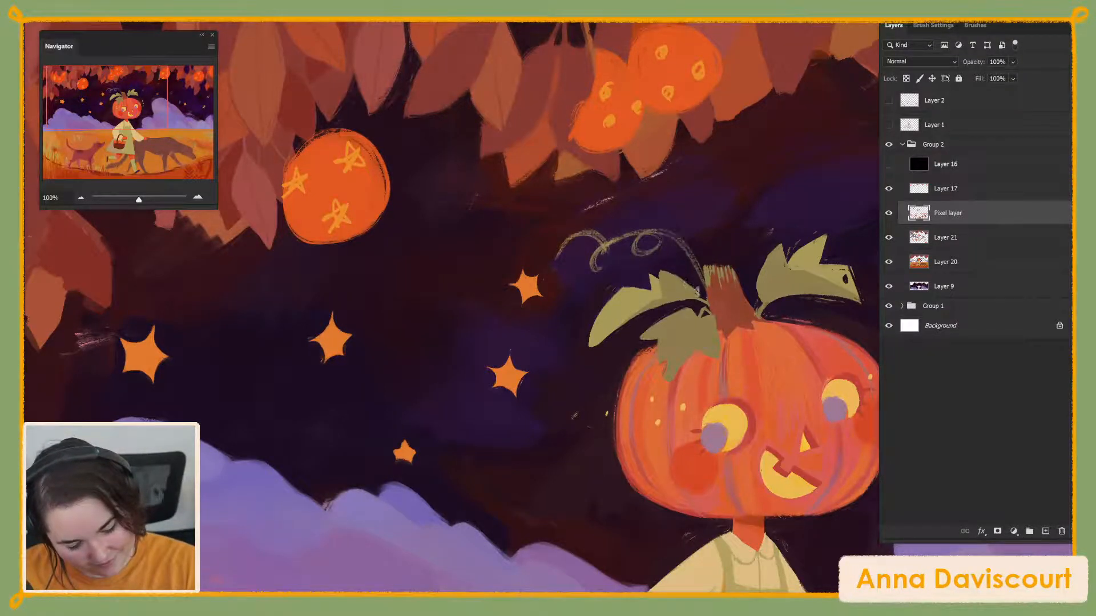
{"action": "left_click", "coordinate": [698, 286], "text": "alt"}
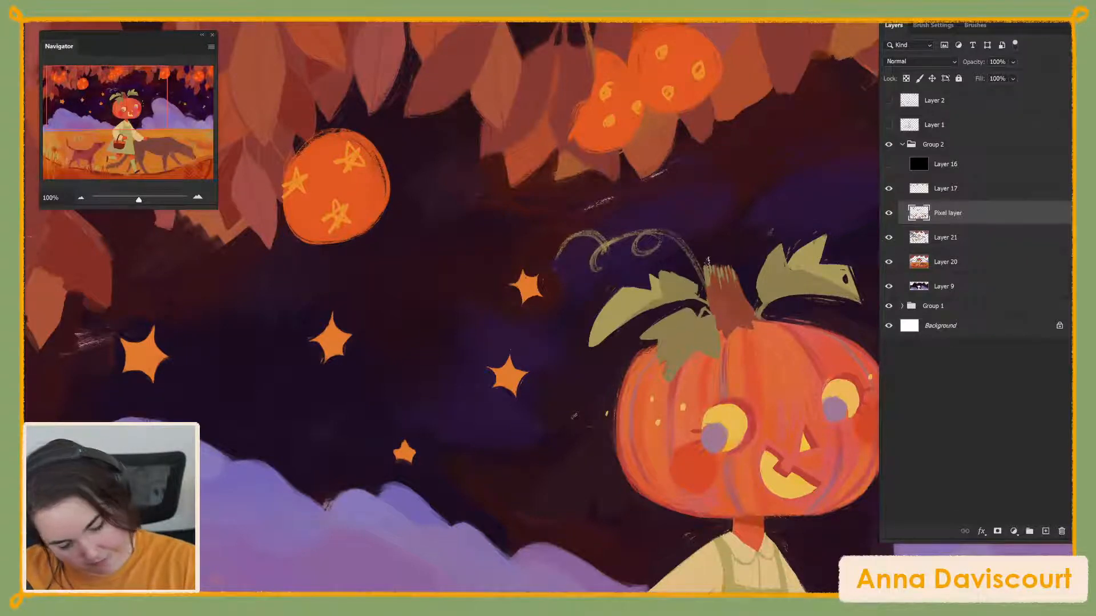
{"action": "left_click", "coordinate": [695, 268], "text": "alt"}
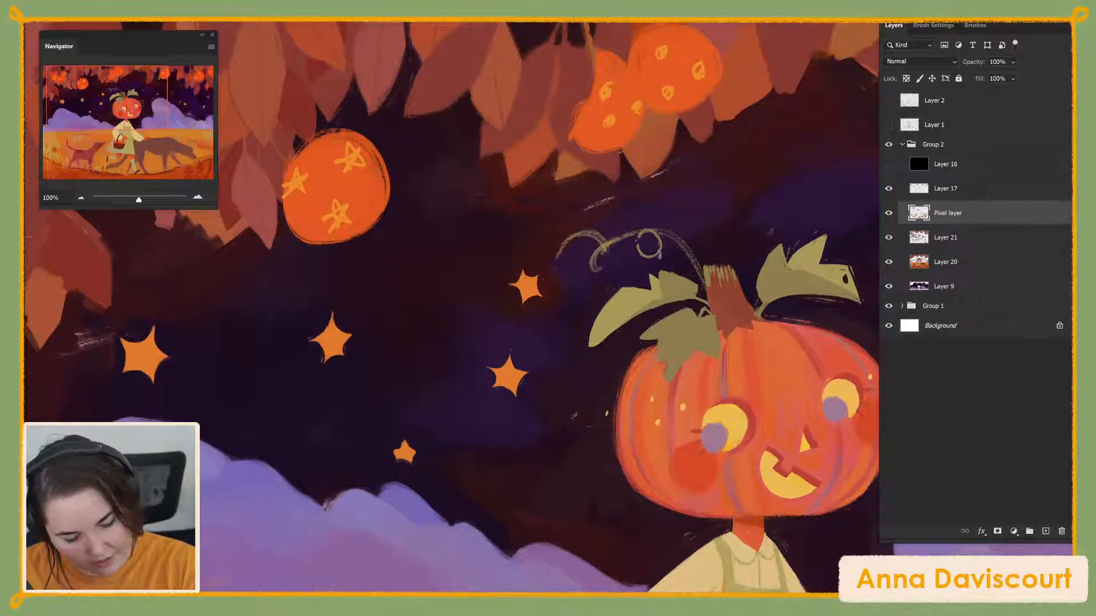
{"action": "left_click_drag", "start_coordinate": [651, 231], "coordinate": [706, 275]}
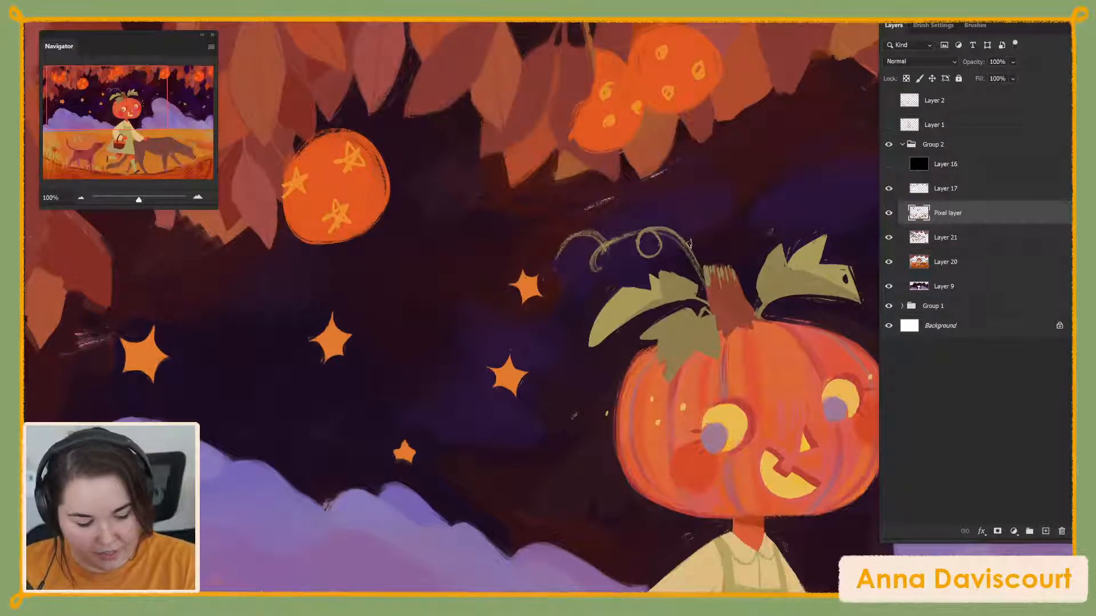
{"action": "left_click_drag", "start_coordinate": [682, 239], "coordinate": [700, 266]}
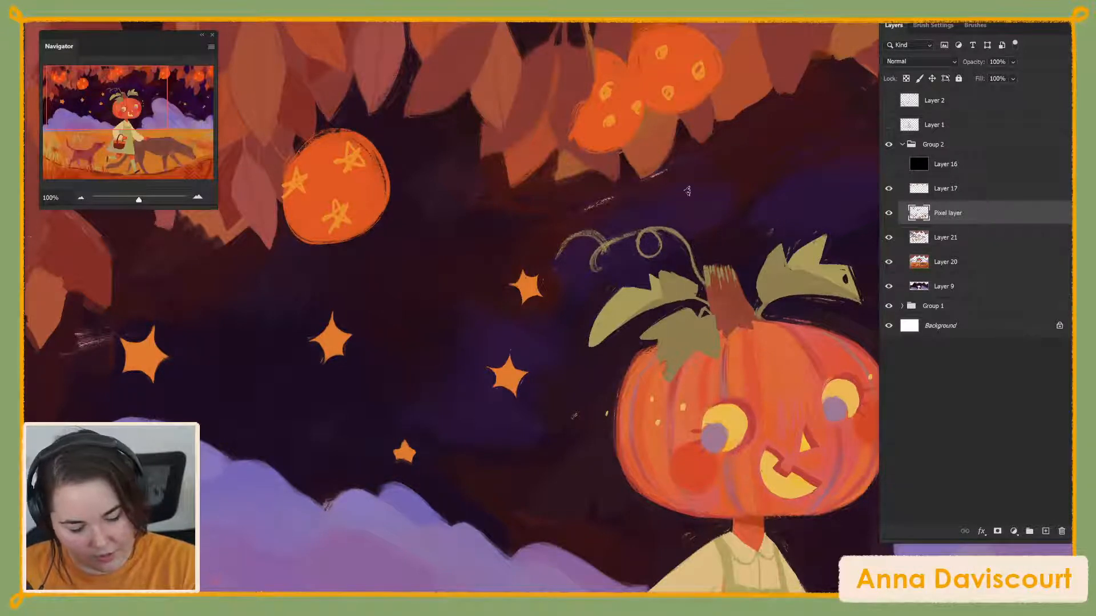
Redraw the tendril's arch and outer curls as clean green loops, covering the old sketchy end with sampled sky color
{"action": "left_click", "coordinate": [661, 227], "text": "alt"}
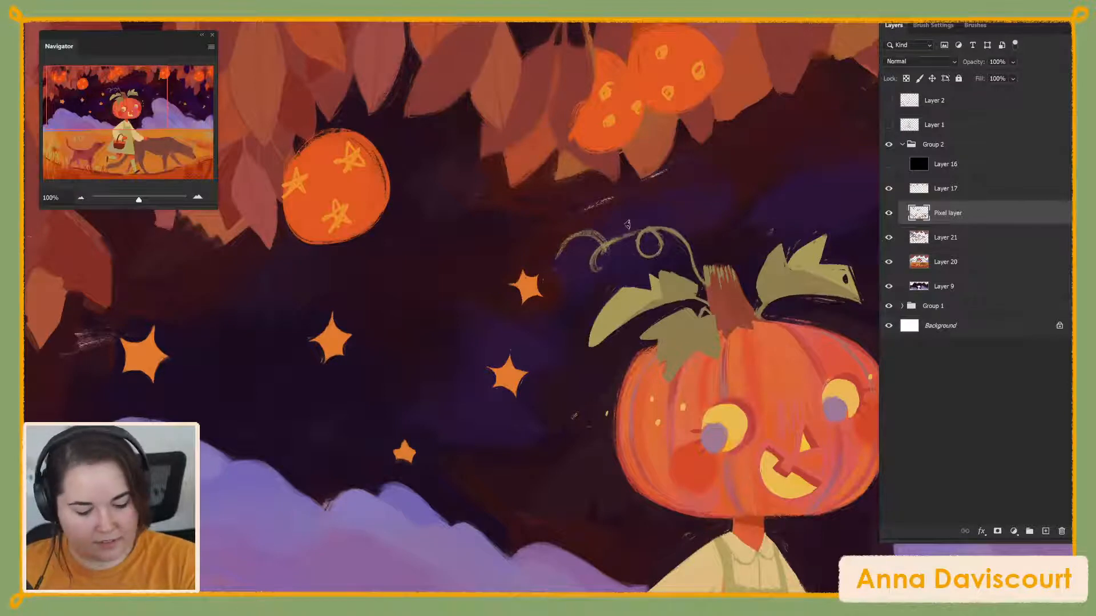
{"action": "left_click", "coordinate": [652, 220], "text": "alt"}
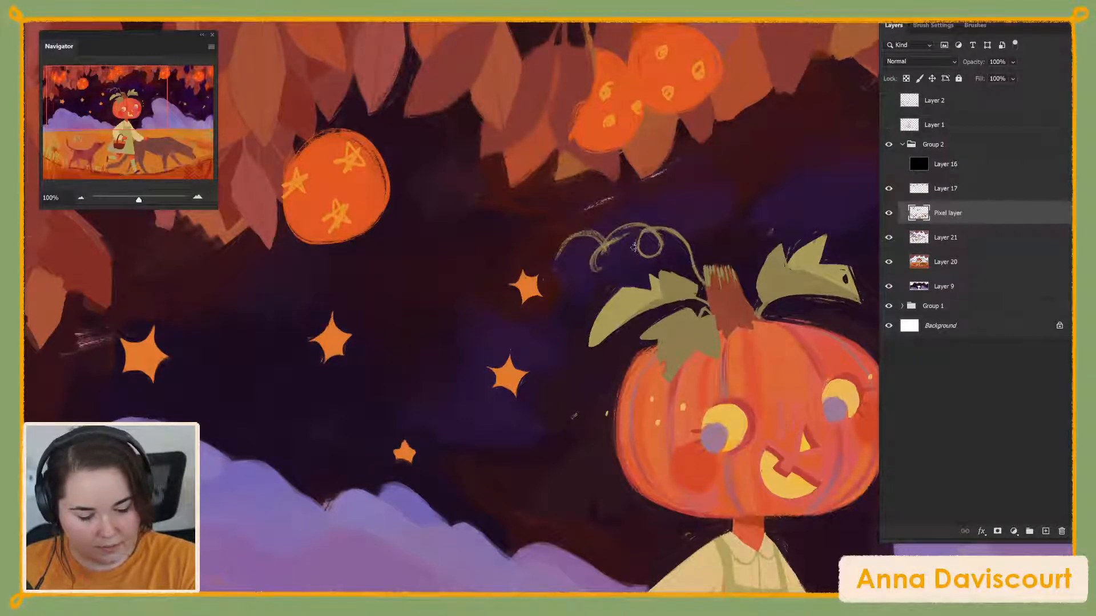
{"action": "left_click", "coordinate": [650, 236], "text": "alt"}
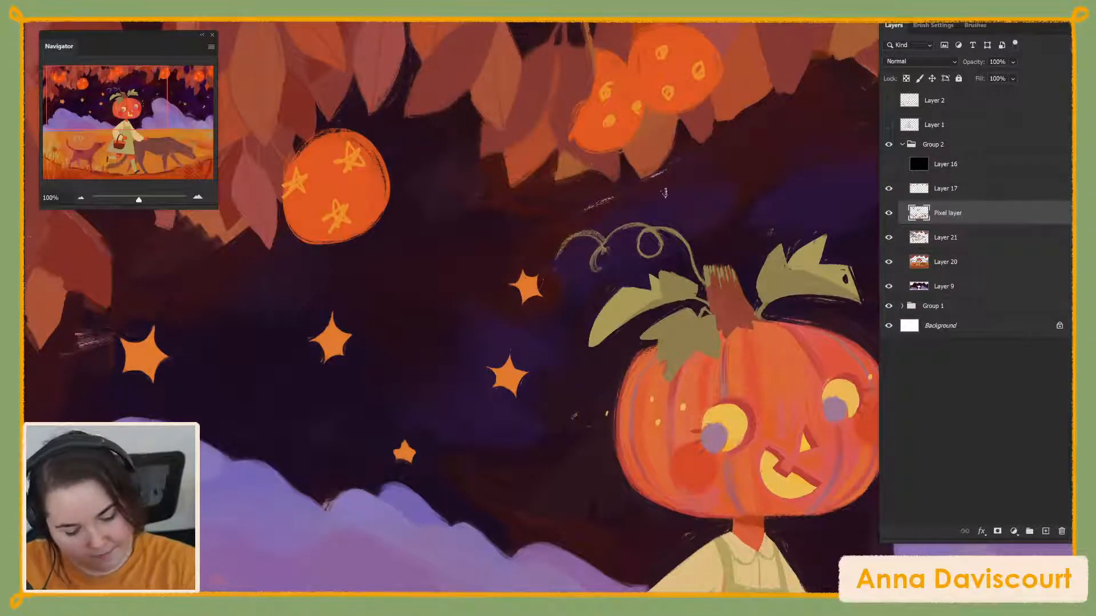
{"action": "key", "text": "alt"}
{"action": "left_click", "coordinate": [597, 247], "text": "alt"}
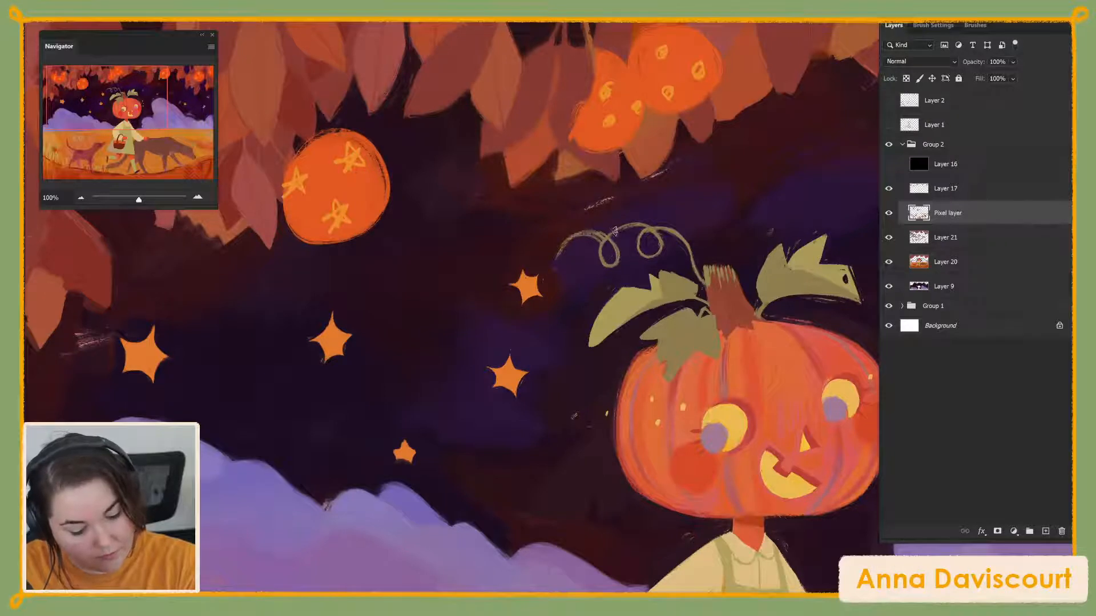
{"action": "mouse_move", "coordinate": [607, 231]}
{"action": "left_mouse_down"}
{"action": "mouse_move", "coordinate": [566, 243]}
{"action": "mouse_move", "coordinate": [578, 228]}
{"action": "left_mouse_up"}
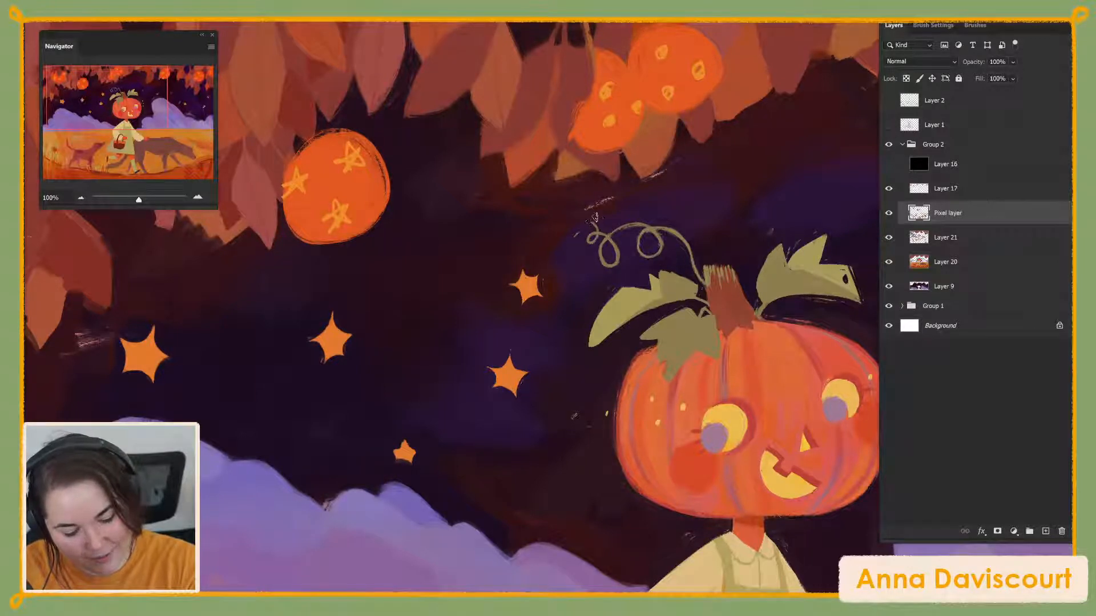
{"action": "left_click_drag", "start_coordinate": [591, 220], "coordinate": [598, 242]}
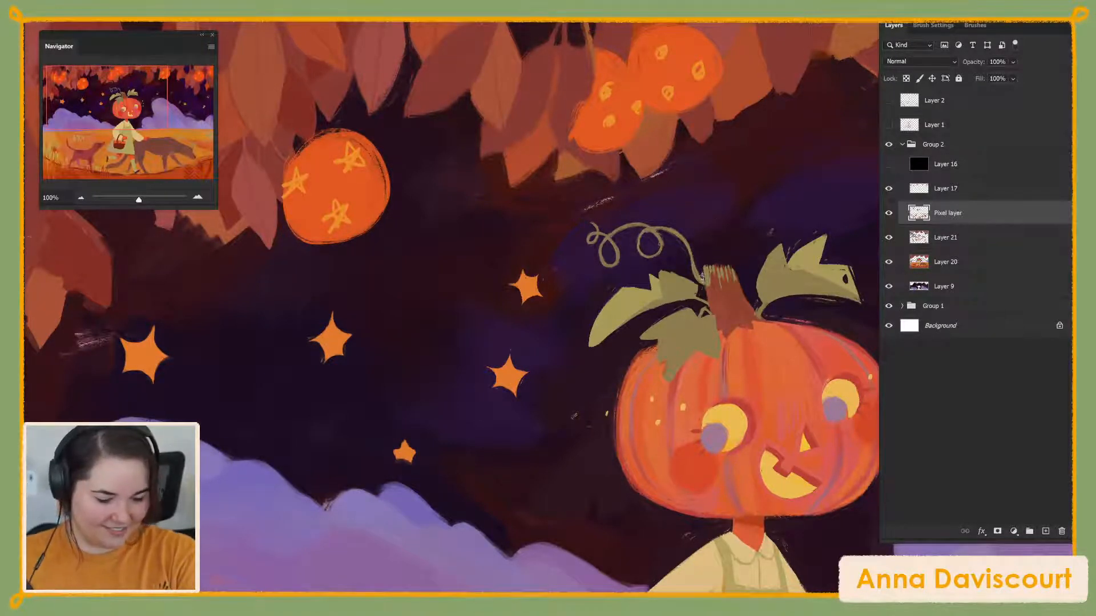
Repaint the upper part of the pumpkin's stem in sampled brown, covering the pale sketch lines and cleaning its cut top edge
{"action": "key", "text": "alt"}
{"action": "left_click", "coordinate": [714, 281], "text": "alt"}
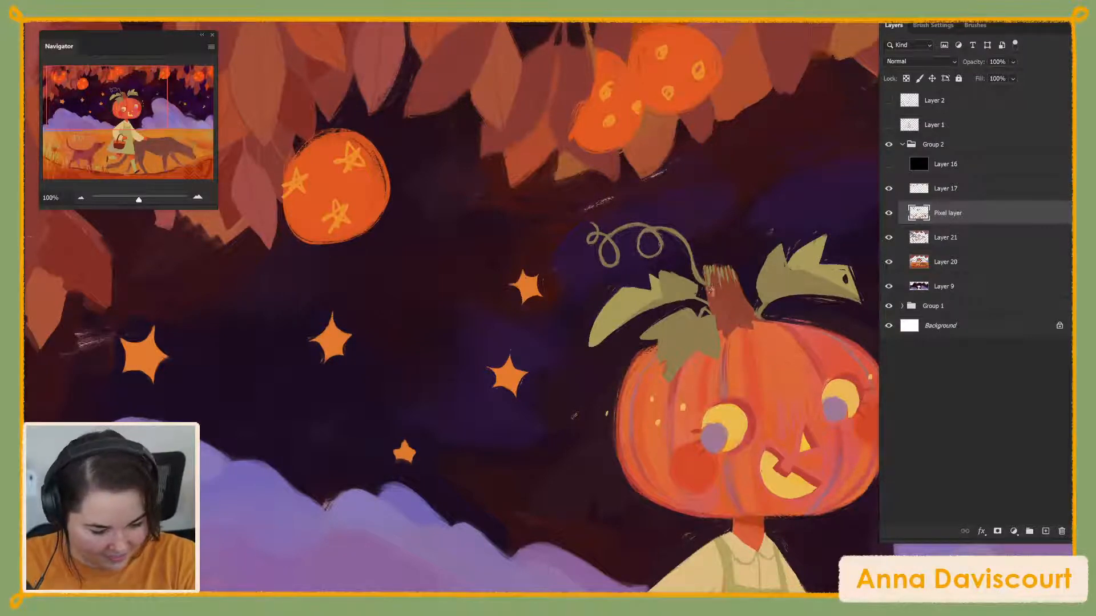
{"action": "mouse_move", "coordinate": [706, 269]}
{"action": "left_mouse_down"}
{"action": "mouse_move", "coordinate": [710, 290]}
{"action": "mouse_move", "coordinate": [719, 276]}
{"action": "mouse_move", "coordinate": [748, 286]}
{"action": "left_mouse_up"}
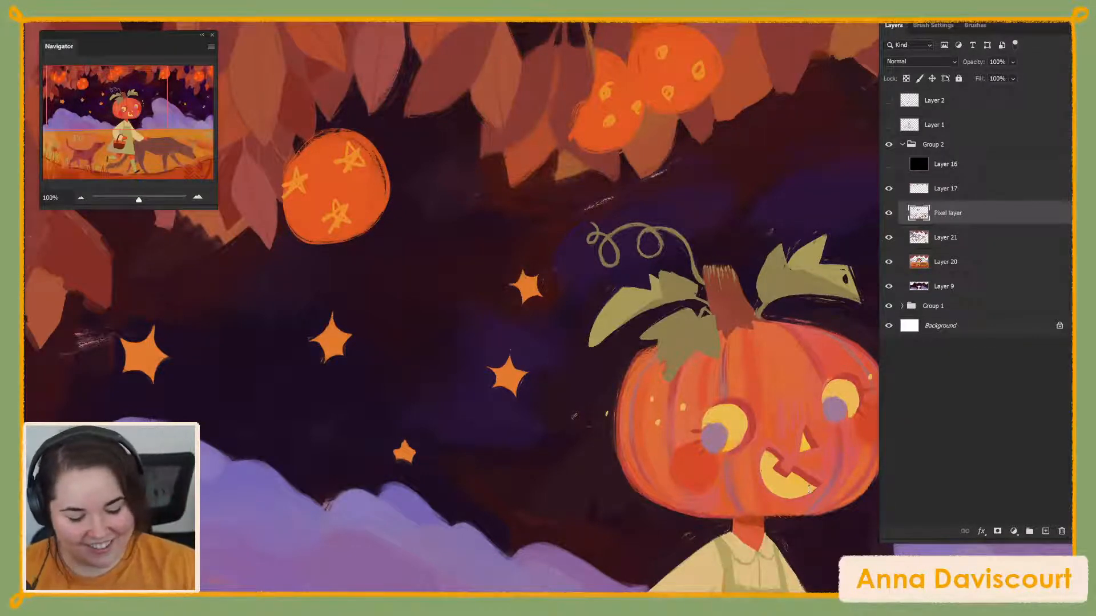
{"action": "key", "text": "alt"}
{"action": "left_click", "coordinate": [739, 295], "text": "alt"}
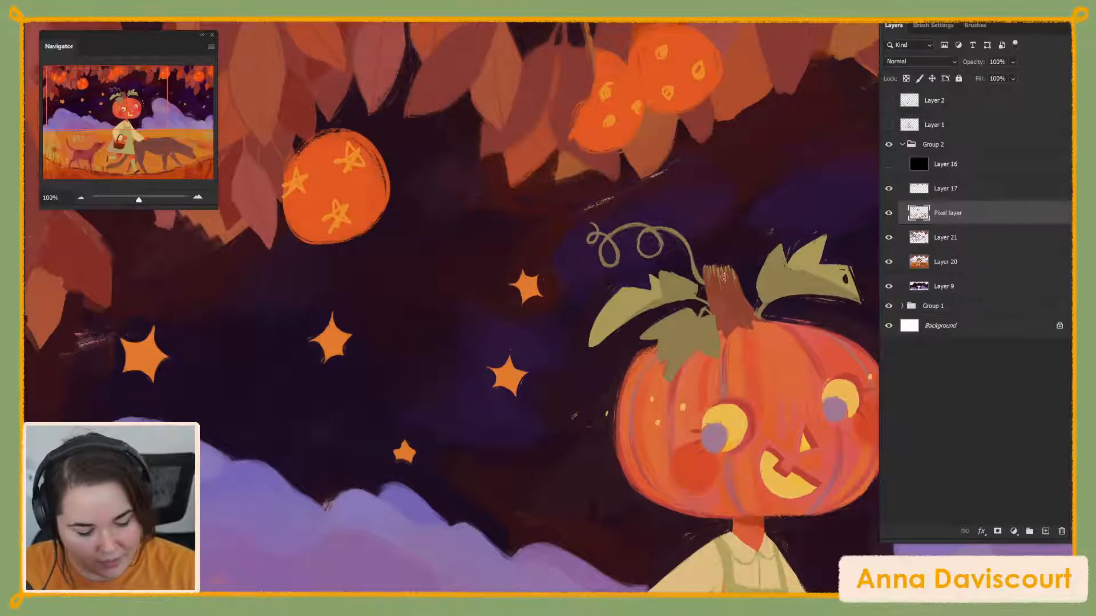
{"action": "mouse_move", "coordinate": [722, 286]}
{"action": "left_mouse_down"}
{"action": "mouse_move", "coordinate": [724, 268]}
{"action": "mouse_move", "coordinate": [713, 265]}
{"action": "mouse_move", "coordinate": [710, 283]}
{"action": "mouse_move", "coordinate": [705, 265]}
{"action": "left_mouse_up"}
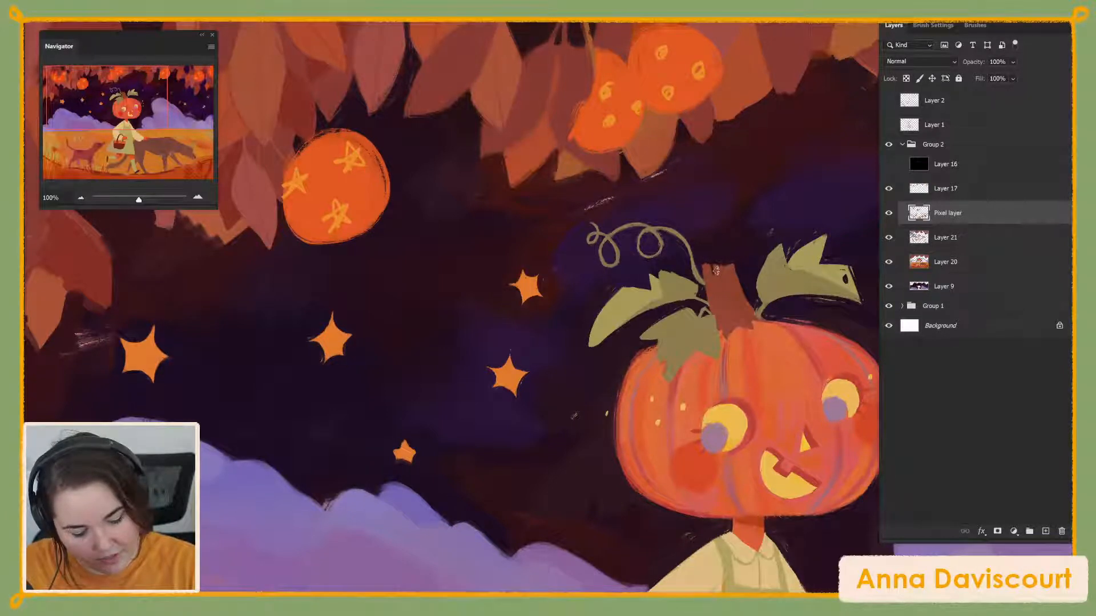
{"action": "left_click", "coordinate": [715, 275], "text": "alt"}
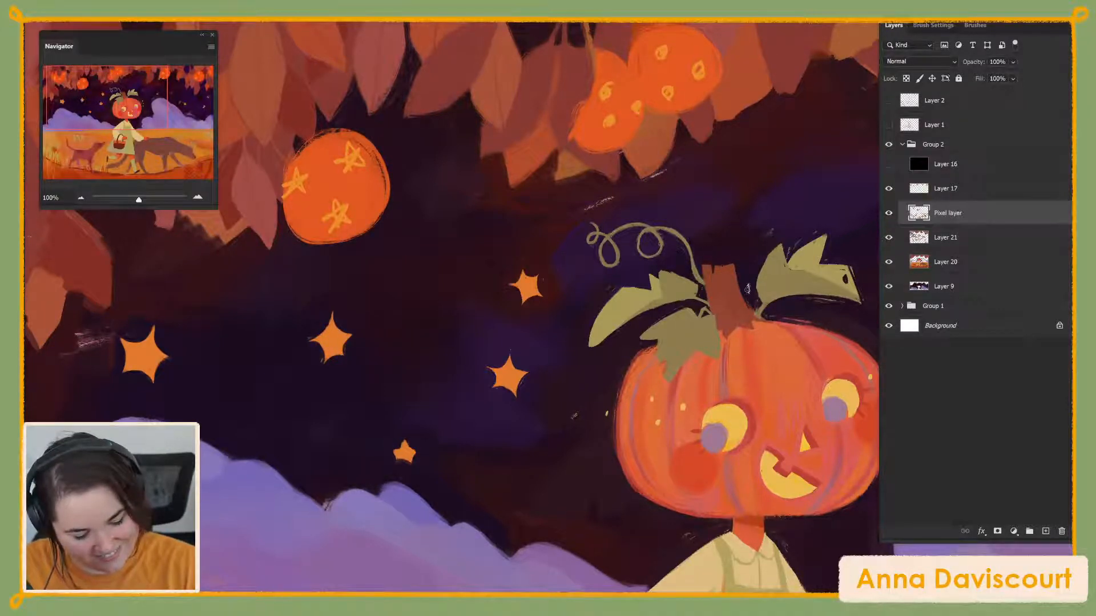
Draw bark grain lines down the pumpkin's stem in dark reddish brown #84221a and refine them with sampled stem colors
{"action": "left_click", "coordinate": [747, 307], "text": "alt"}
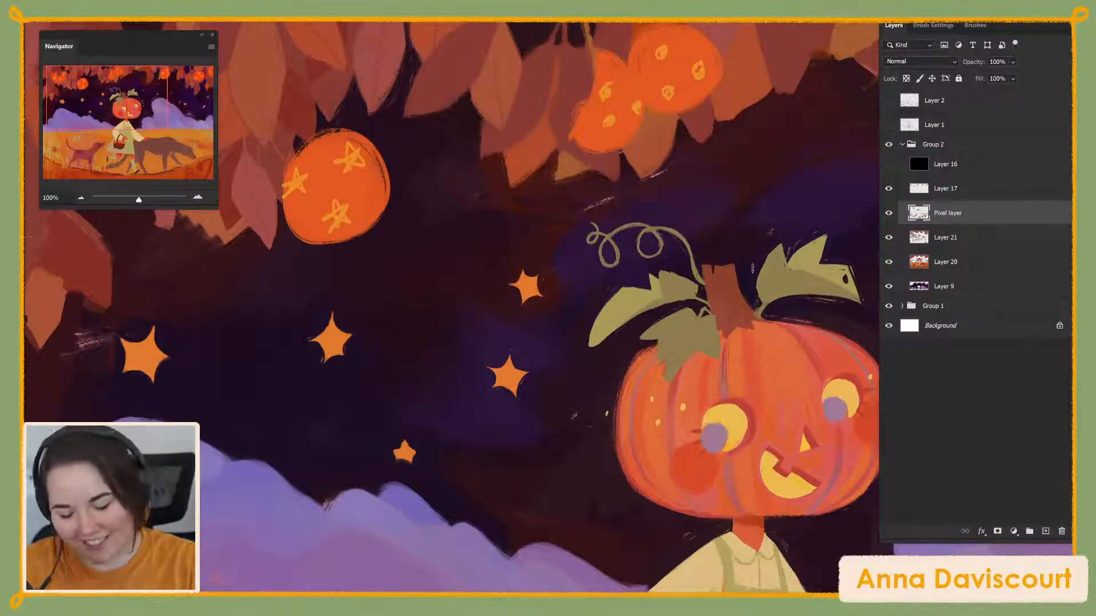
{"action": "left_click", "coordinate": [639, 229]}
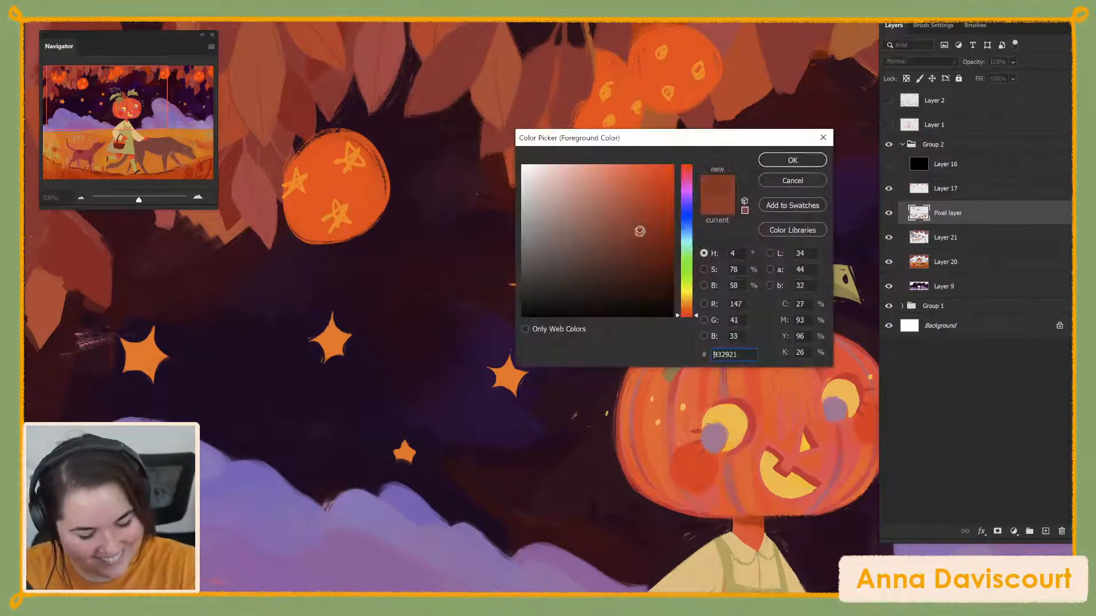
{"action": "left_click", "coordinate": [818, 160]}
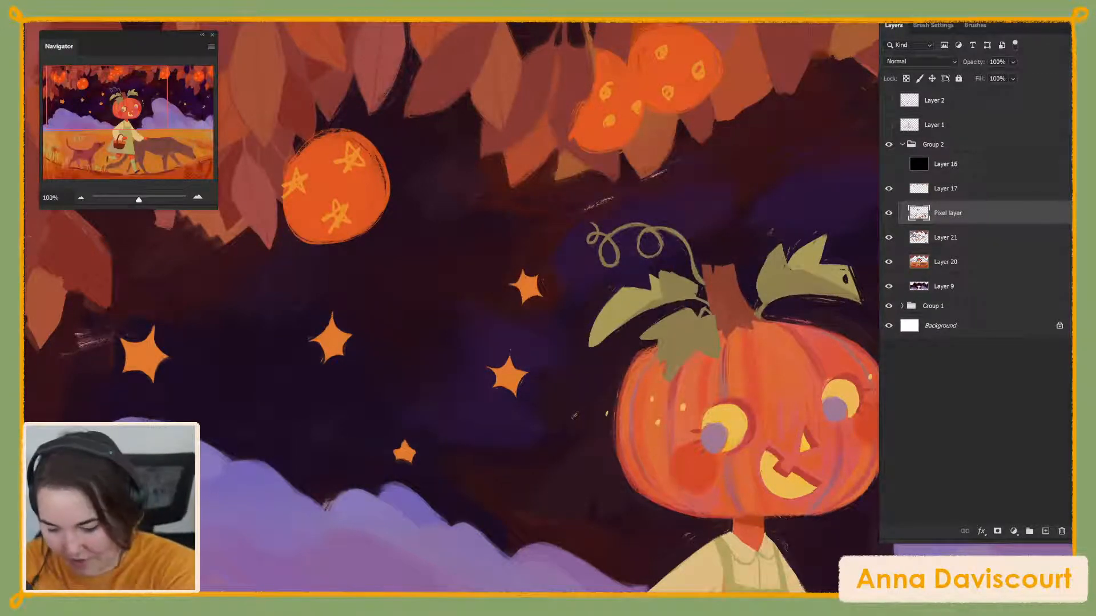
{"action": "left_click", "coordinate": [194, 482]}
{"action": "left_click", "coordinate": [636, 239]}
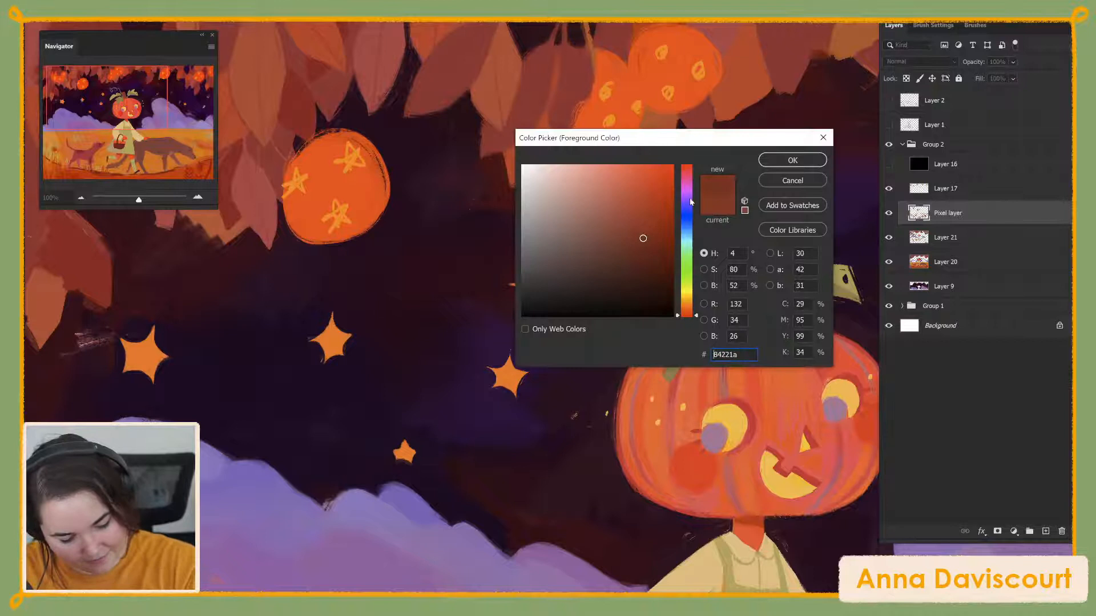
{"action": "left_click", "coordinate": [817, 161]}
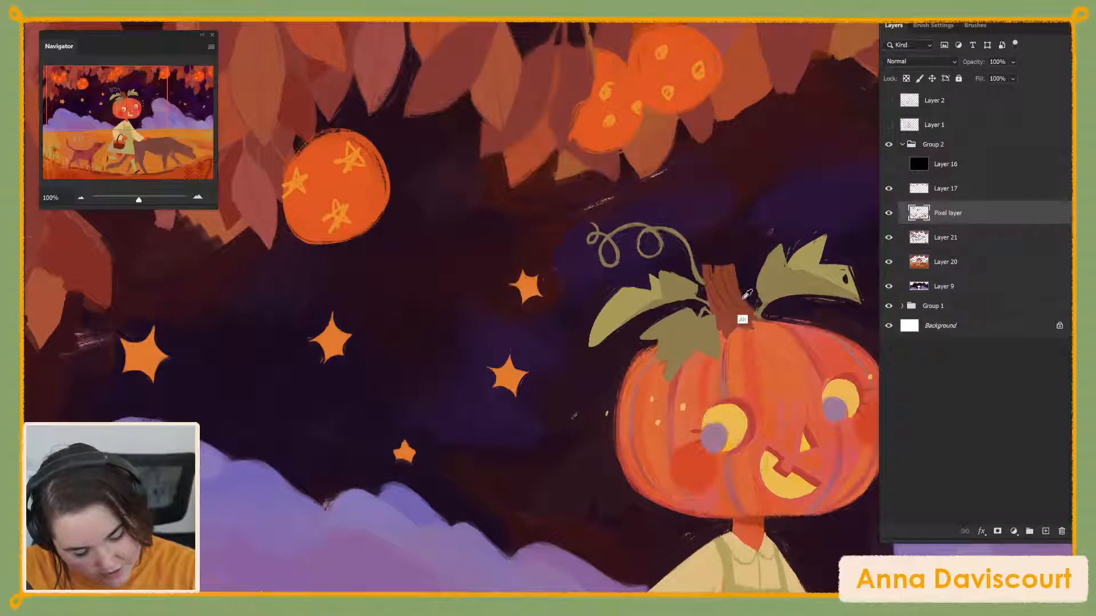
{"action": "left_click", "coordinate": [721, 300], "text": "alt"}
{"action": "left_click", "coordinate": [721, 297], "text": "alt"}
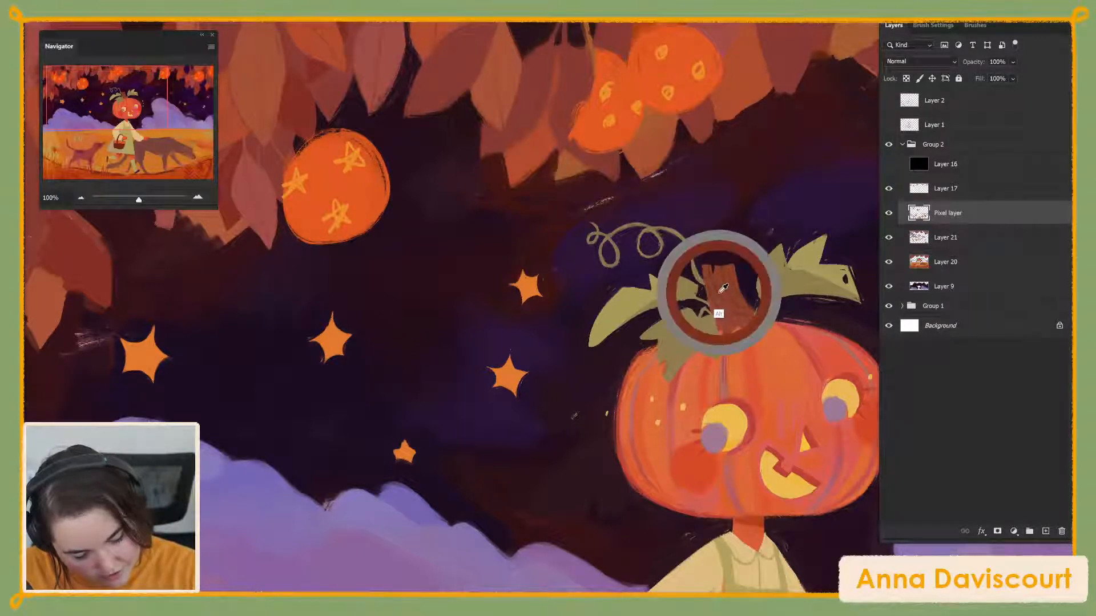
{"action": "left_click", "coordinate": [722, 286], "text": "alt"}
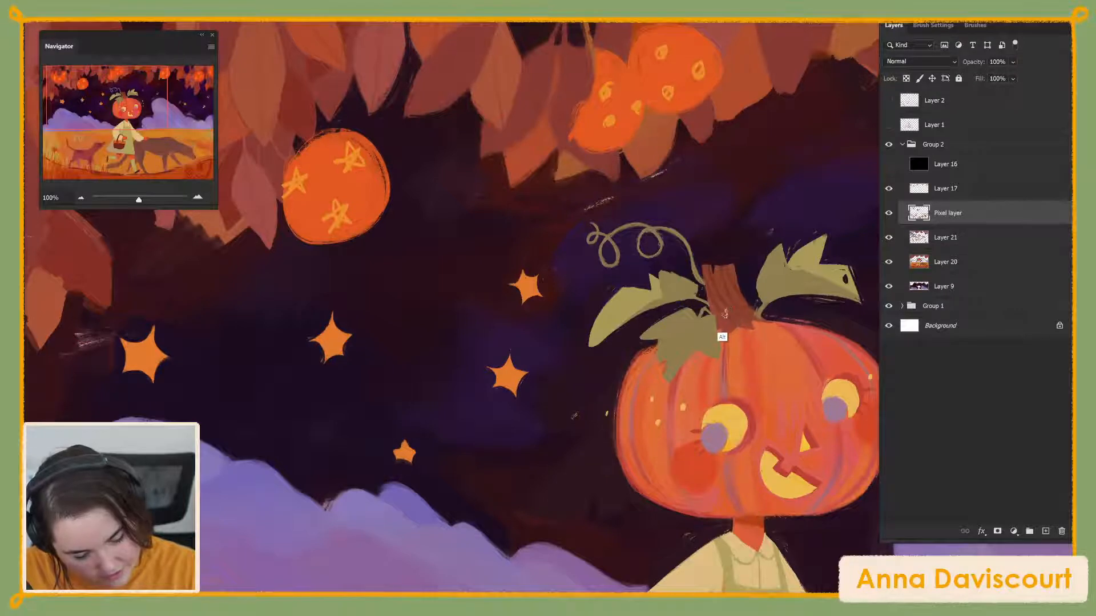
{"action": "left_click", "coordinate": [718, 290], "text": "alt"}
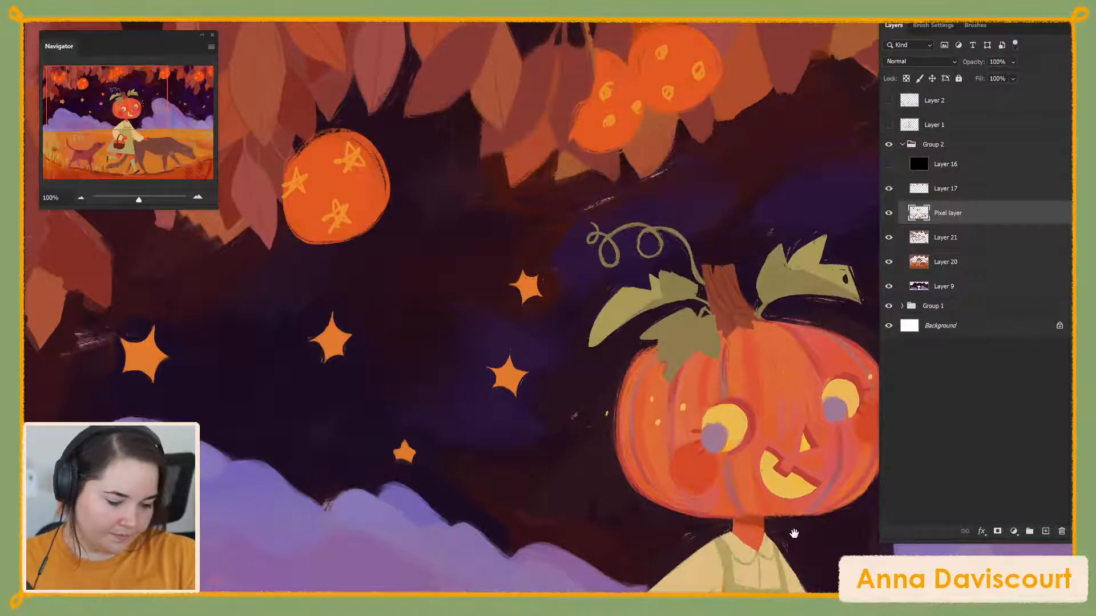
Paint the left half of the small leaf overlapping the pumpkin's top in a lighter green, with a dividing edge along its midrib
{"action": "left_click_drag", "start_coordinate": [794, 520], "coordinate": [591, 445]}
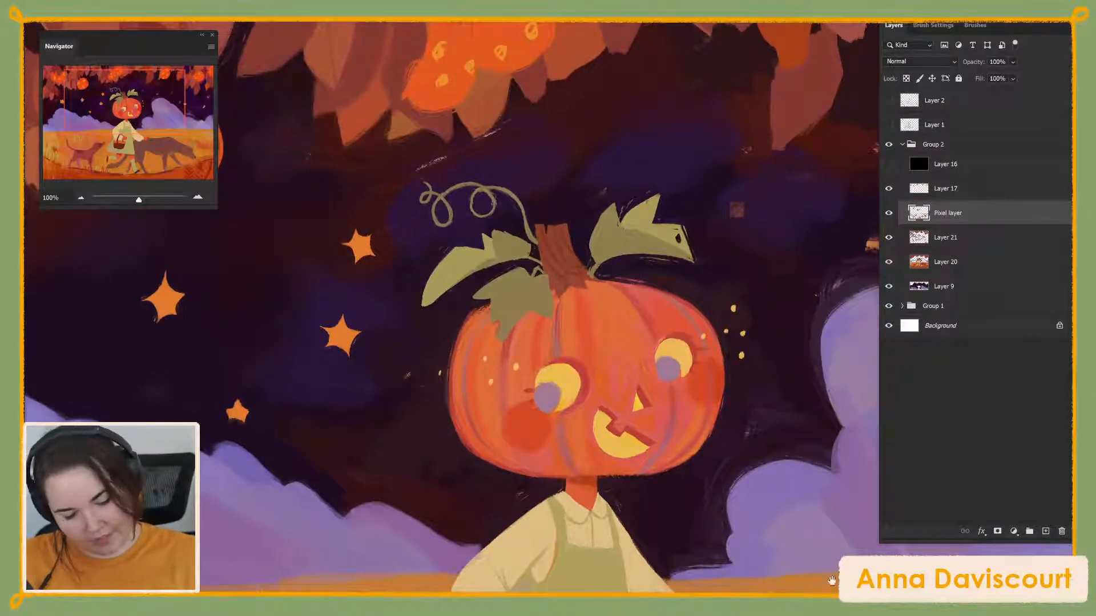
{"action": "left_click_drag", "start_coordinate": [736, 496], "coordinate": [730, 427]}
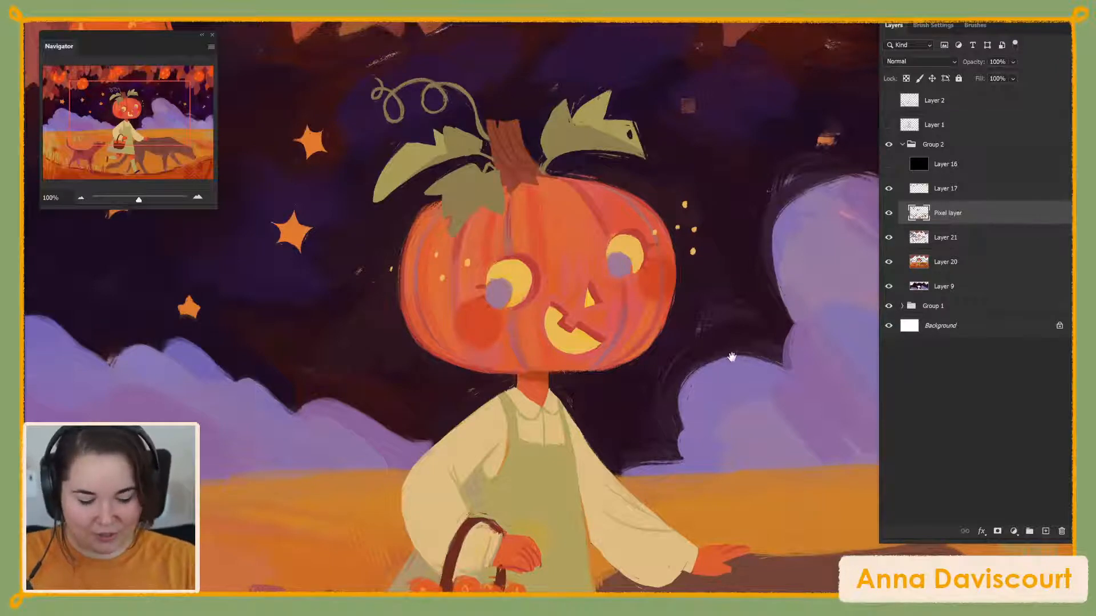
{"action": "left_click_drag", "start_coordinate": [728, 342], "coordinate": [810, 399]}
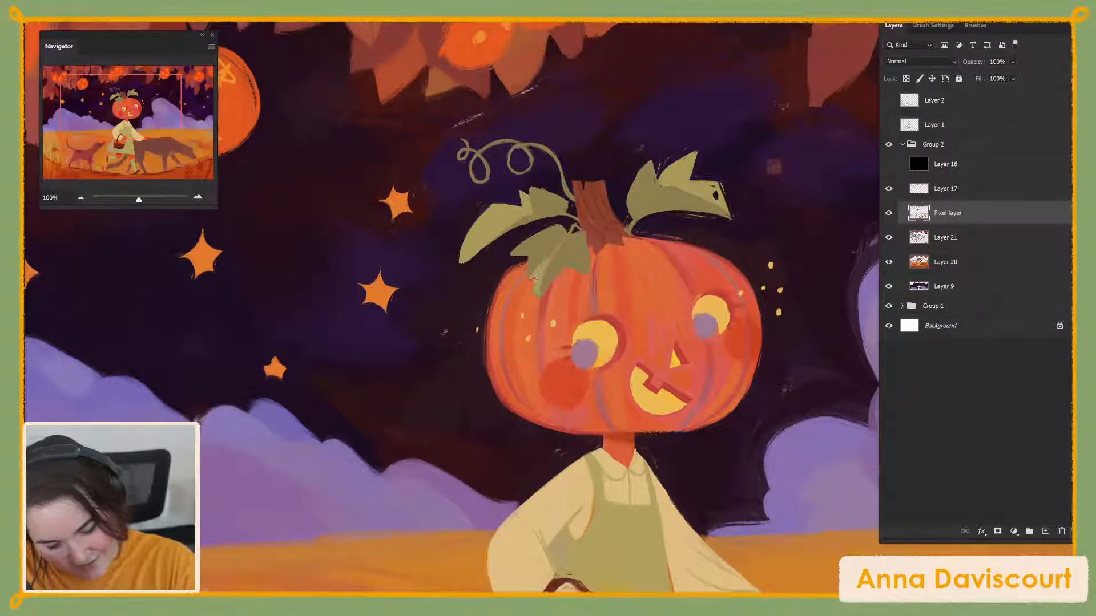
{"action": "mouse_move", "coordinate": [531, 251]}
{"action": "left_mouse_down"}
{"action": "mouse_move", "coordinate": [534, 272]}
{"action": "mouse_move", "coordinate": [558, 239]}
{"action": "left_mouse_up"}
{"action": "mouse_move", "coordinate": [564, 230]}
{"action": "left_mouse_down"}
{"action": "mouse_move", "coordinate": [551, 253]}
{"action": "mouse_move", "coordinate": [513, 257]}
{"action": "mouse_move", "coordinate": [563, 228]}
{"action": "left_mouse_up"}
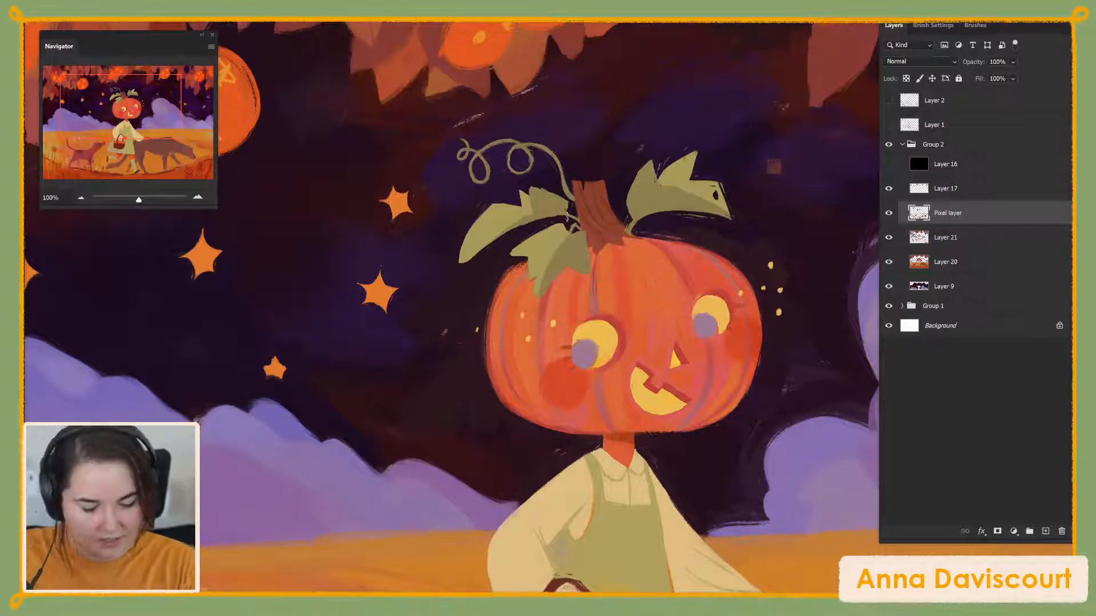
Clean up the pumpkin's upper-left contour beside the small front leaf with sampled pumpkin orange
{"action": "left_click", "coordinate": [511, 274], "text": "alt"}
{"action": "left_click", "coordinate": [511, 274], "text": "alt"}
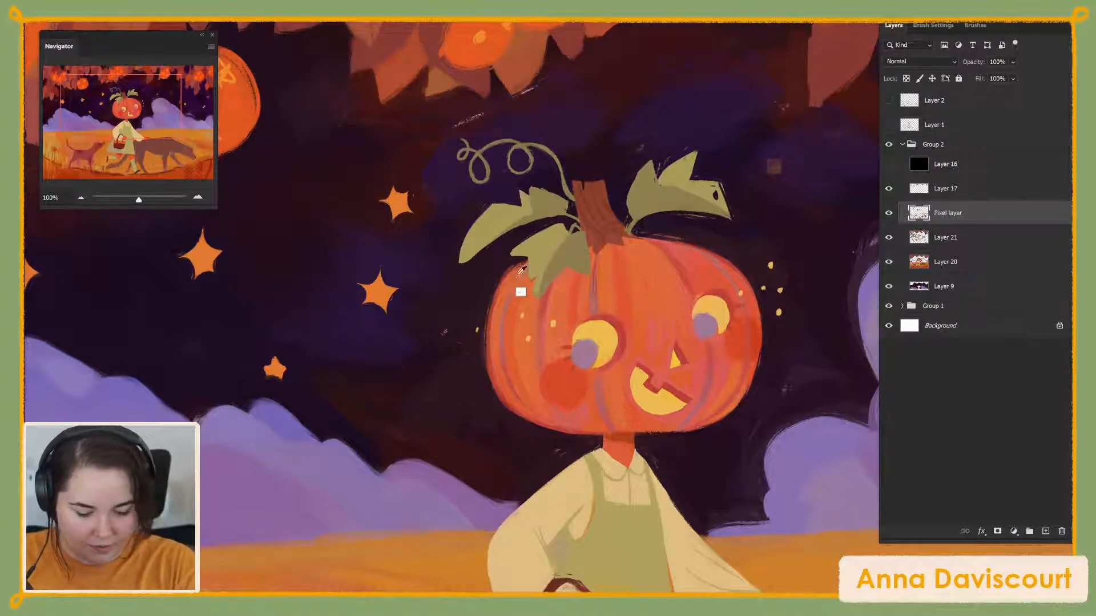
{"action": "left_click_drag", "start_coordinate": [535, 259], "coordinate": [501, 281]}
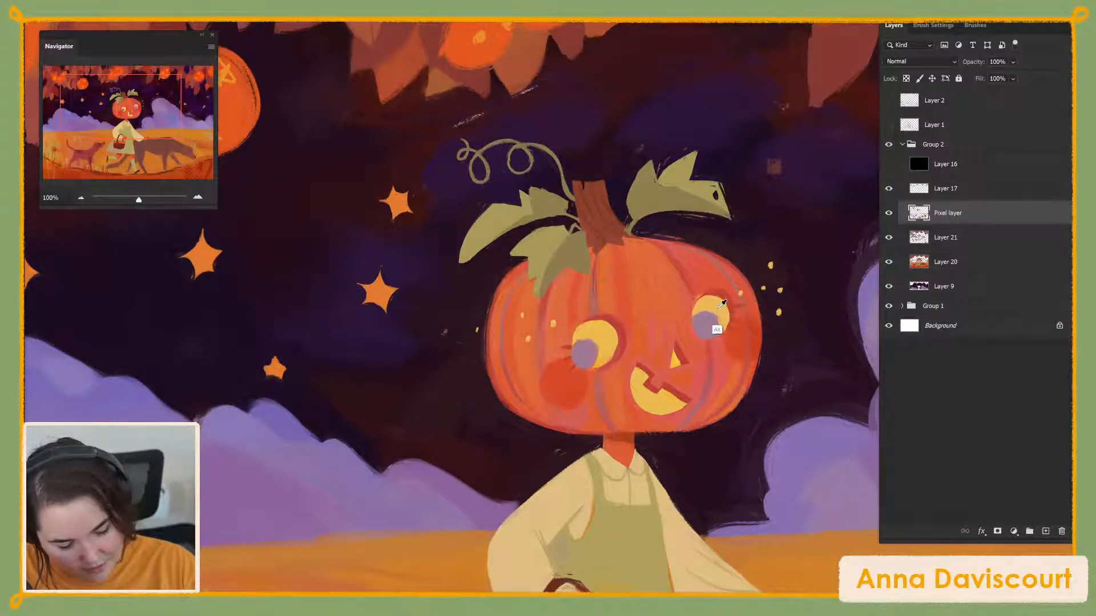
Toggle the visibility of the Pixel layer and Layer 21 to compare the refined painting with the earlier versions
{"action": "left_click", "coordinate": [893, 214]}
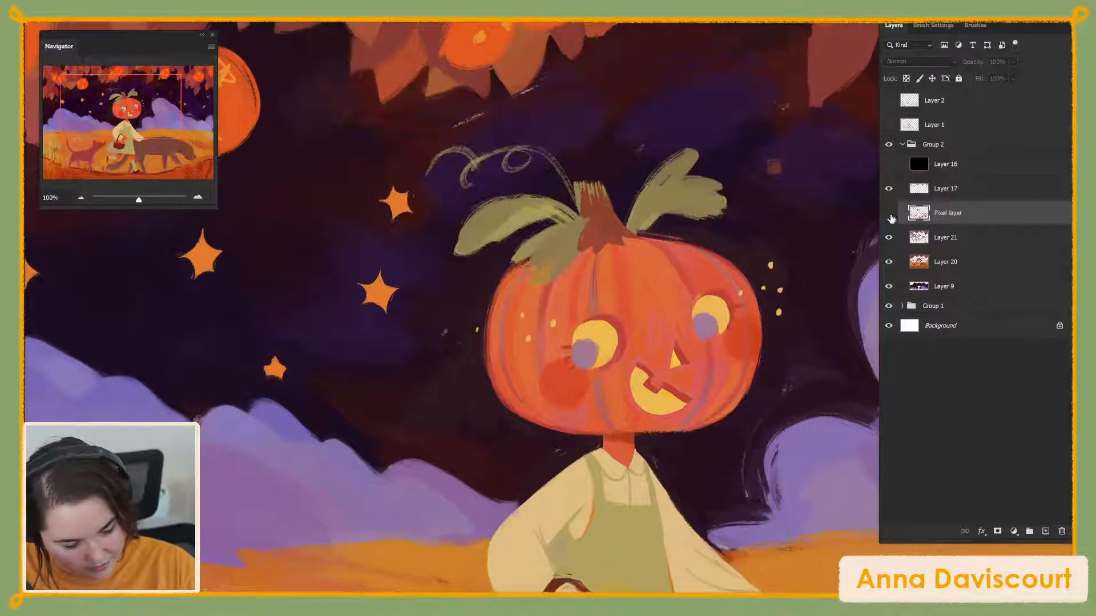
{"action": "left_click", "coordinate": [894, 216]}
{"action": "left_click", "coordinate": [889, 237]}
{"action": "left_click", "coordinate": [893, 217]}
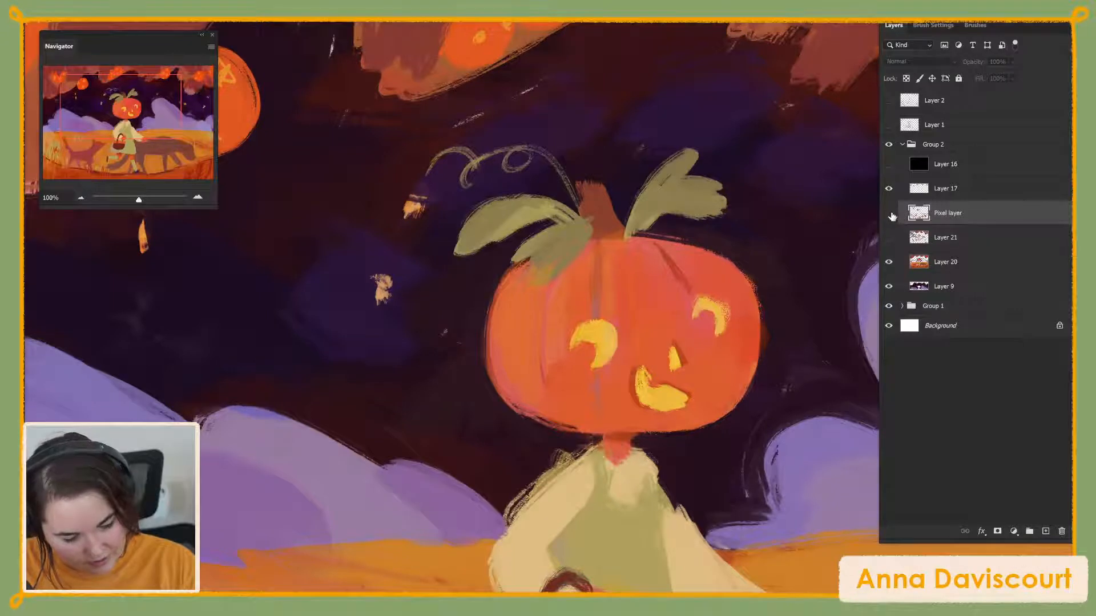
{"action": "left_click", "coordinate": [888, 214]}
{"action": "left_click", "coordinate": [889, 237]}
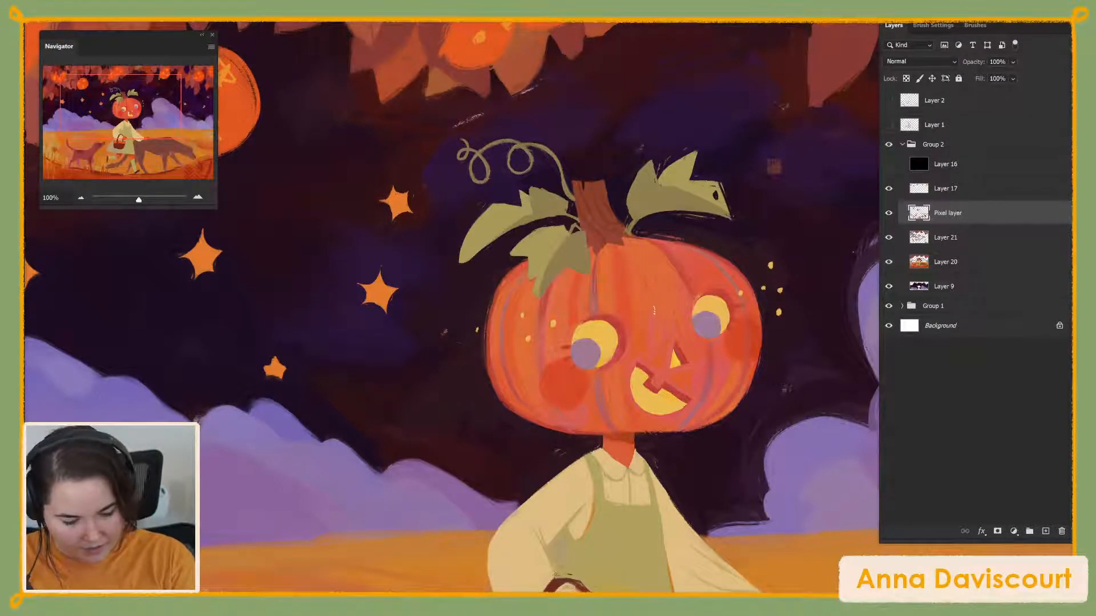
Dot extra freckles in sampled pale yellow on the pumpkin's right cheek edge and in the sky on both sides of the head
{"action": "left_click_drag", "start_coordinate": [784, 484], "coordinate": [754, 455]}
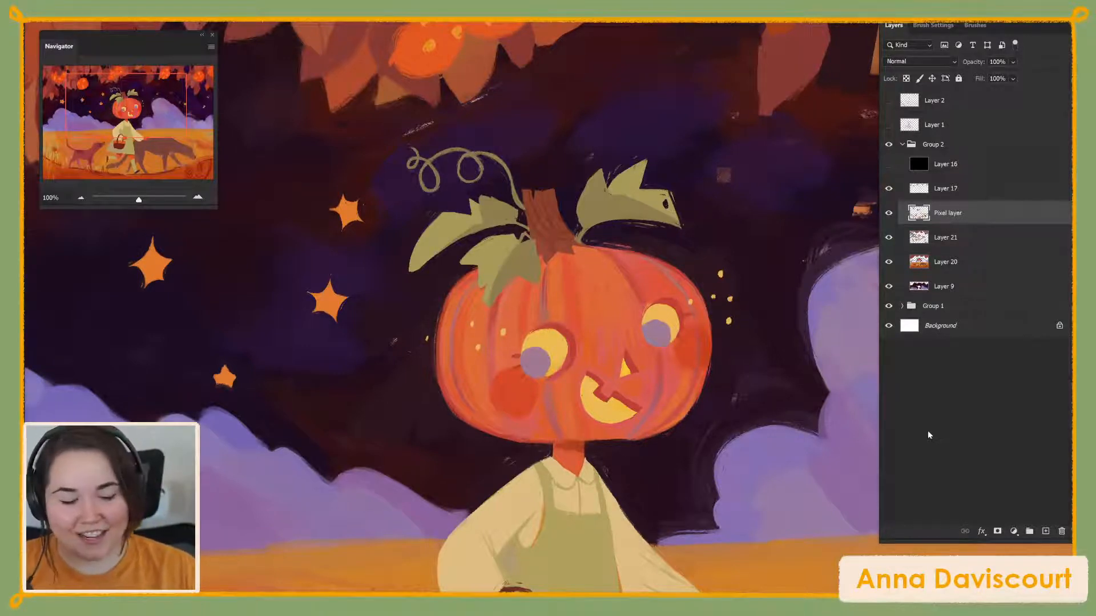
{"action": "left_click_drag", "start_coordinate": [778, 398], "coordinate": [802, 366]}
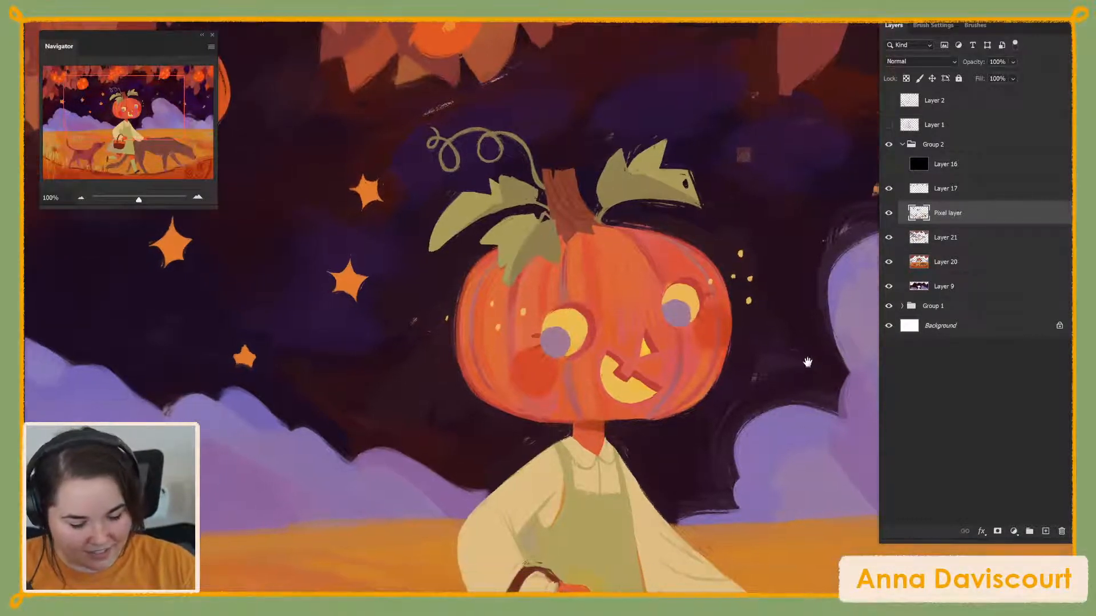
{"action": "left_click", "coordinate": [740, 253], "text": "alt"}
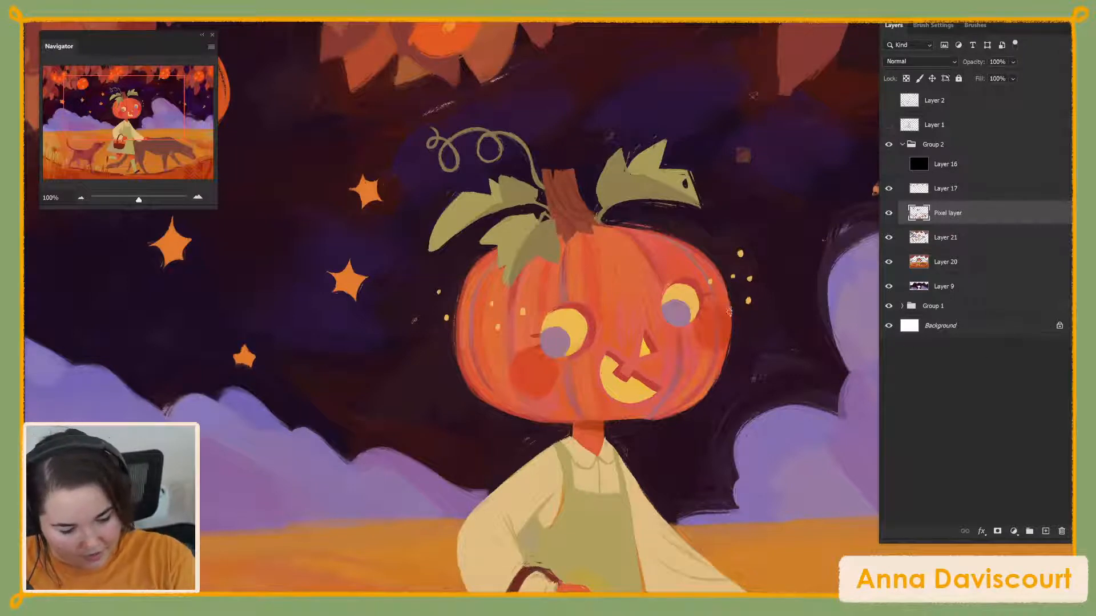
{"action": "left_click", "coordinate": [726, 314]}
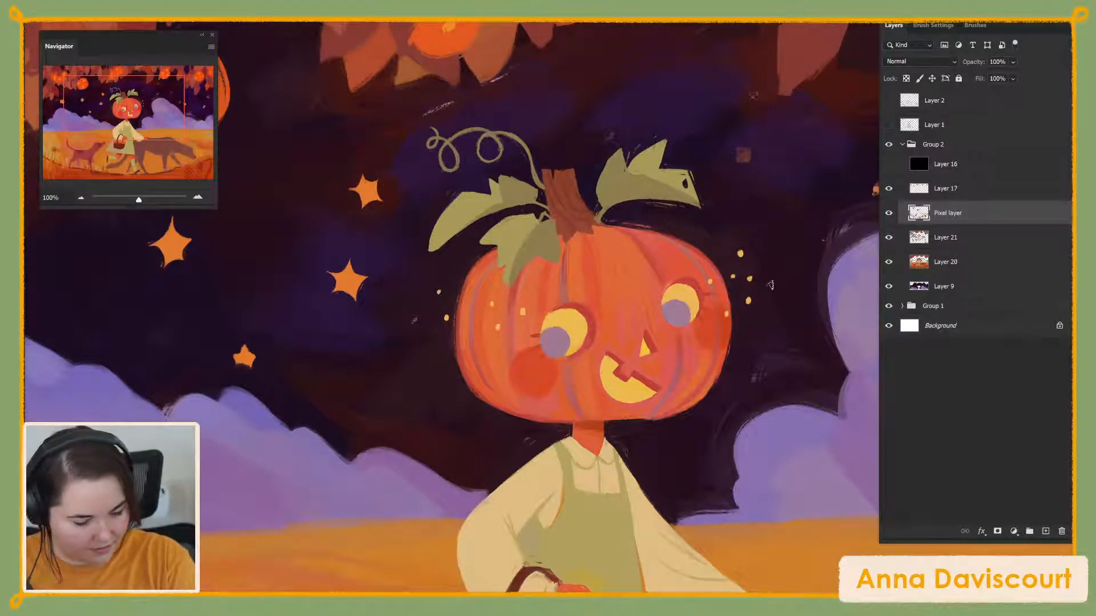
{"action": "left_click", "coordinate": [768, 284]}
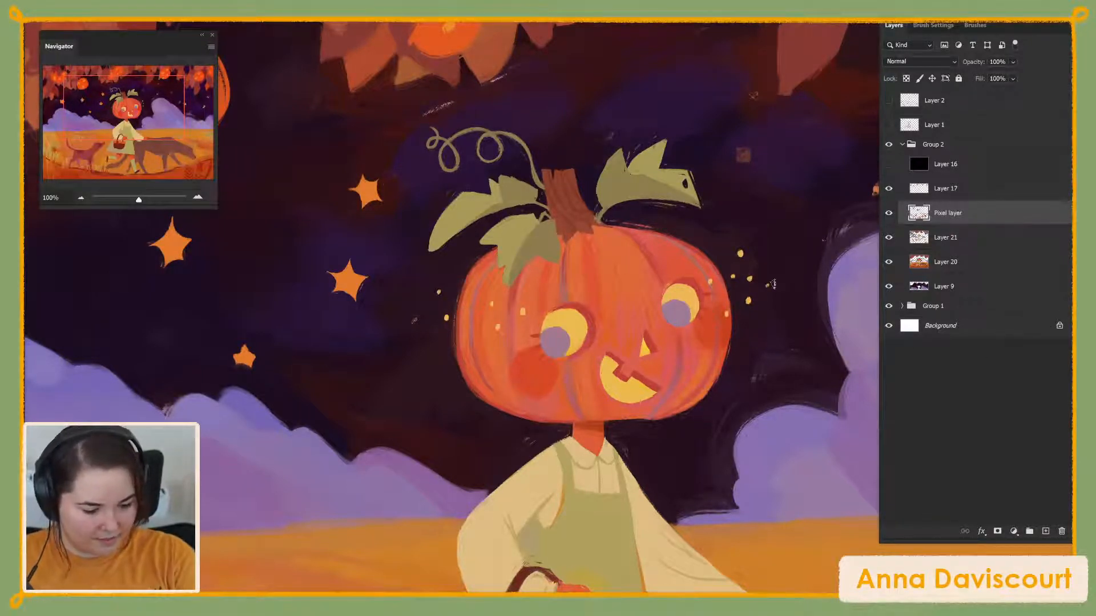
Refine the outline of the small orange star just above the purple clouds left of the pumpkin head
{"action": "left_click_drag", "start_coordinate": [868, 518], "coordinate": [811, 477]}
{"action": "left_click_drag", "start_coordinate": [594, 279], "coordinate": [826, 391]}
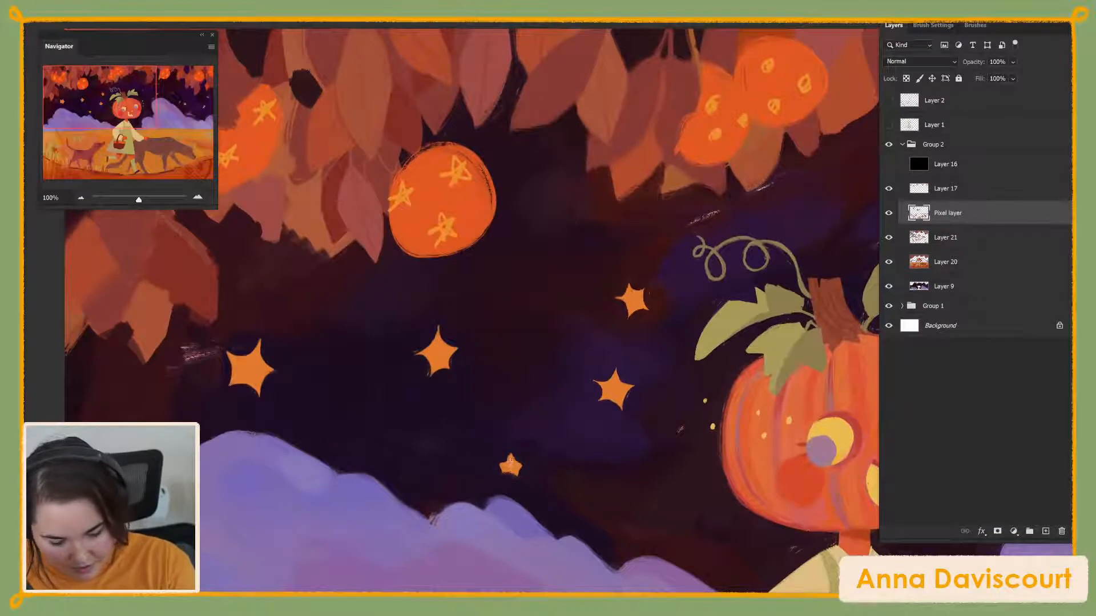
{"action": "mouse_move", "coordinate": [507, 458]}
{"action": "left_mouse_down"}
{"action": "mouse_move", "coordinate": [509, 447]}
{"action": "mouse_move", "coordinate": [525, 465]}
{"action": "mouse_move", "coordinate": [511, 480]}
{"action": "left_mouse_up"}
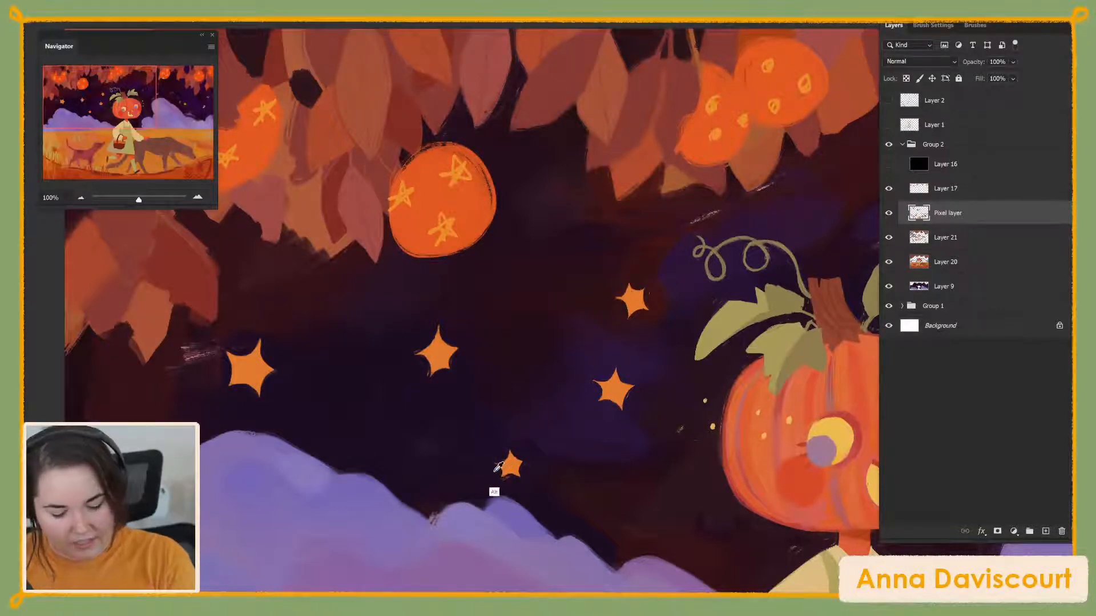
Paint a new tiny orange star in the dark sky between the purple clouds and the pumpkin head and sharpen its points
{"action": "left_click_drag", "start_coordinate": [720, 563], "coordinate": [659, 478]}
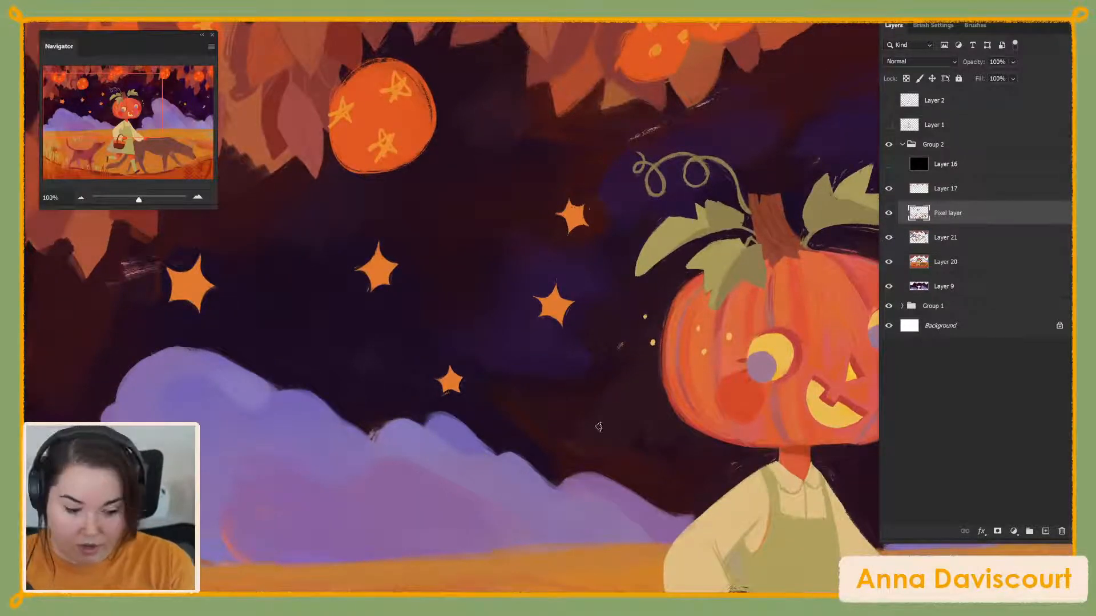
{"action": "mouse_move", "coordinate": [593, 426]}
{"action": "left_mouse_down"}
{"action": "mouse_move", "coordinate": [596, 442]}
{"action": "mouse_move", "coordinate": [609, 416]}
{"action": "mouse_move", "coordinate": [594, 425]}
{"action": "left_mouse_up"}
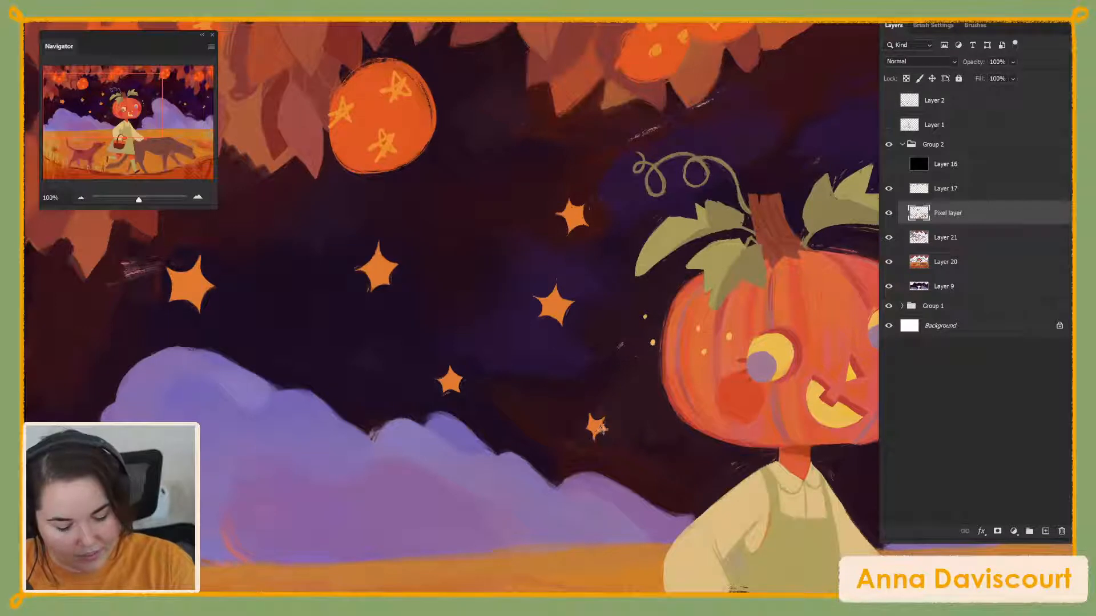
{"action": "left_click_drag", "start_coordinate": [603, 429], "coordinate": [605, 421]}
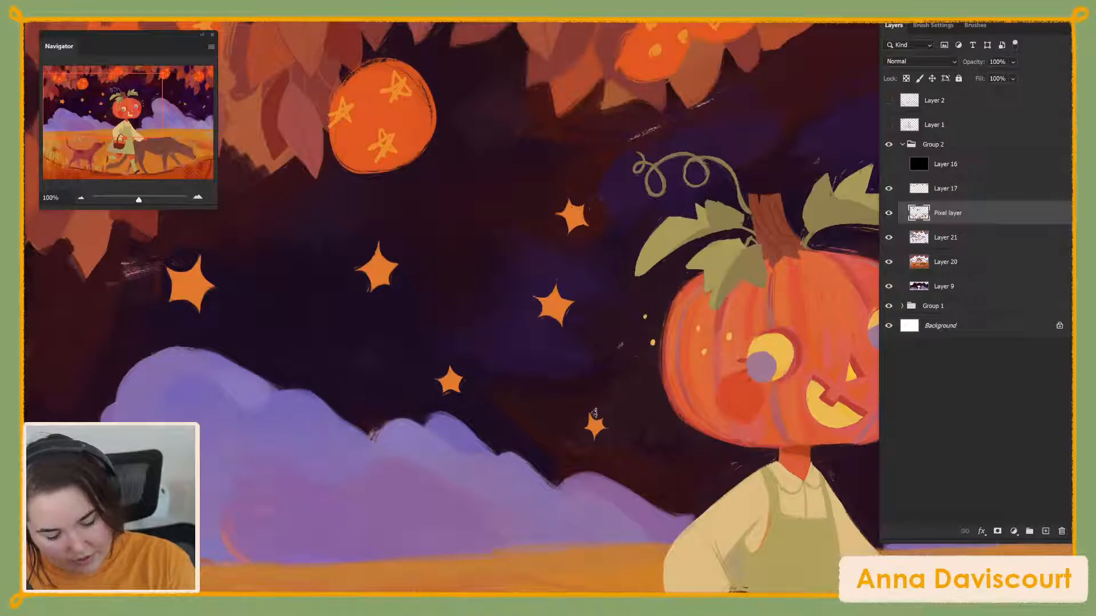
Paint another small orange star in the sky below the far-left foliage, beside the purple cloud
{"action": "left_click_drag", "start_coordinate": [667, 516], "coordinate": [781, 544]}
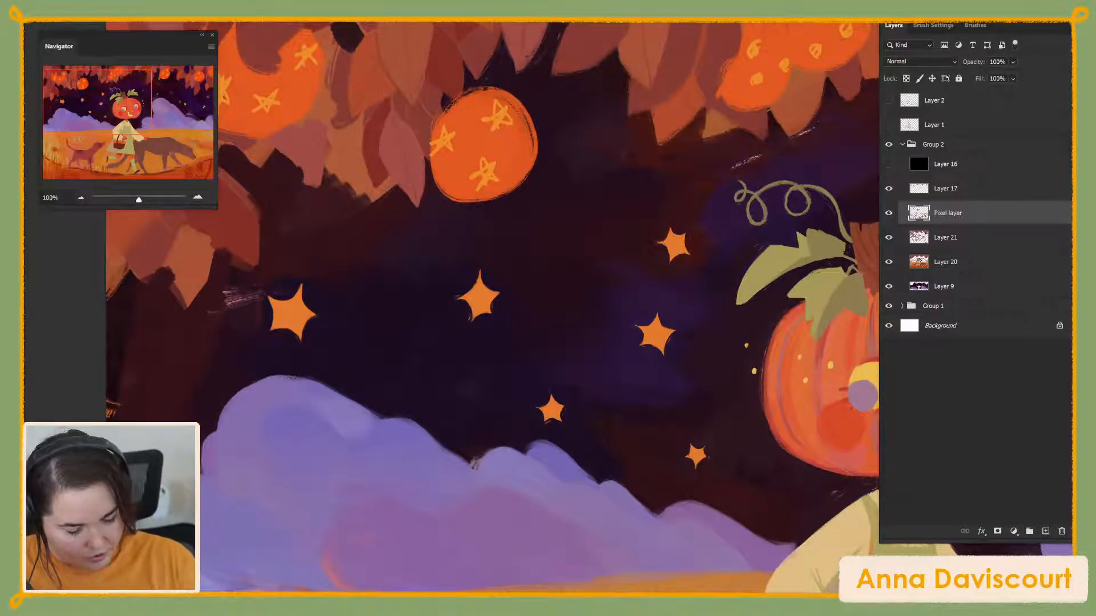
{"action": "left_click_drag", "start_coordinate": [696, 510], "coordinate": [865, 598]}
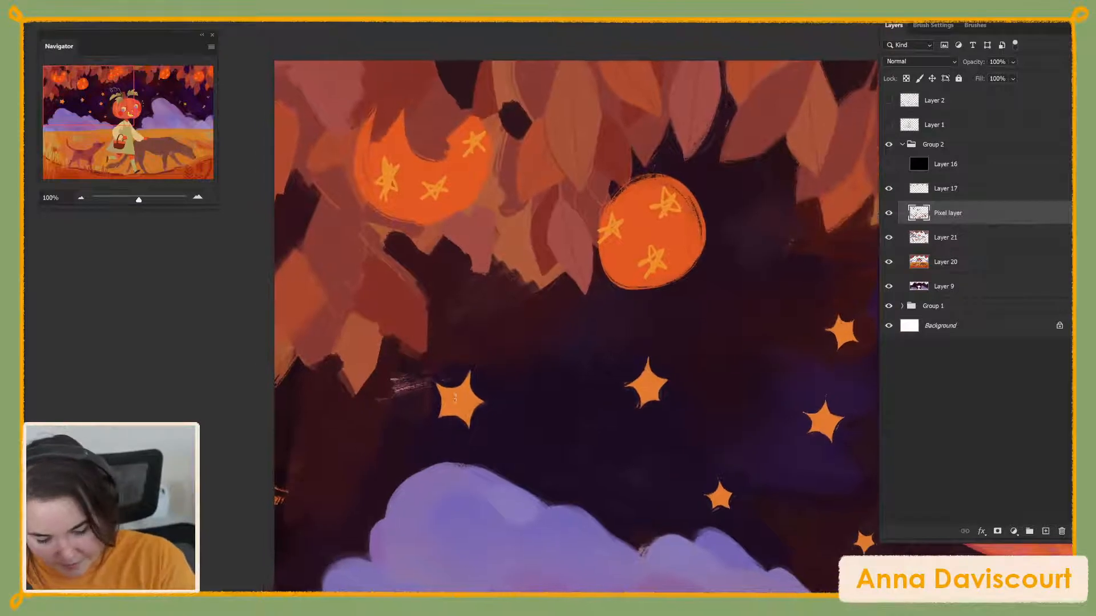
{"action": "mouse_move", "coordinate": [326, 481]}
{"action": "left_mouse_down"}
{"action": "mouse_move", "coordinate": [320, 470]}
{"action": "mouse_move", "coordinate": [340, 484]}
{"action": "mouse_move", "coordinate": [323, 494]}
{"action": "mouse_move", "coordinate": [335, 500]}
{"action": "mouse_move", "coordinate": [347, 486]}
{"action": "mouse_move", "coordinate": [337, 471]}
{"action": "mouse_move", "coordinate": [336, 488]}
{"action": "mouse_move", "coordinate": [324, 486]}
{"action": "mouse_move", "coordinate": [338, 489]}
{"action": "left_mouse_up"}
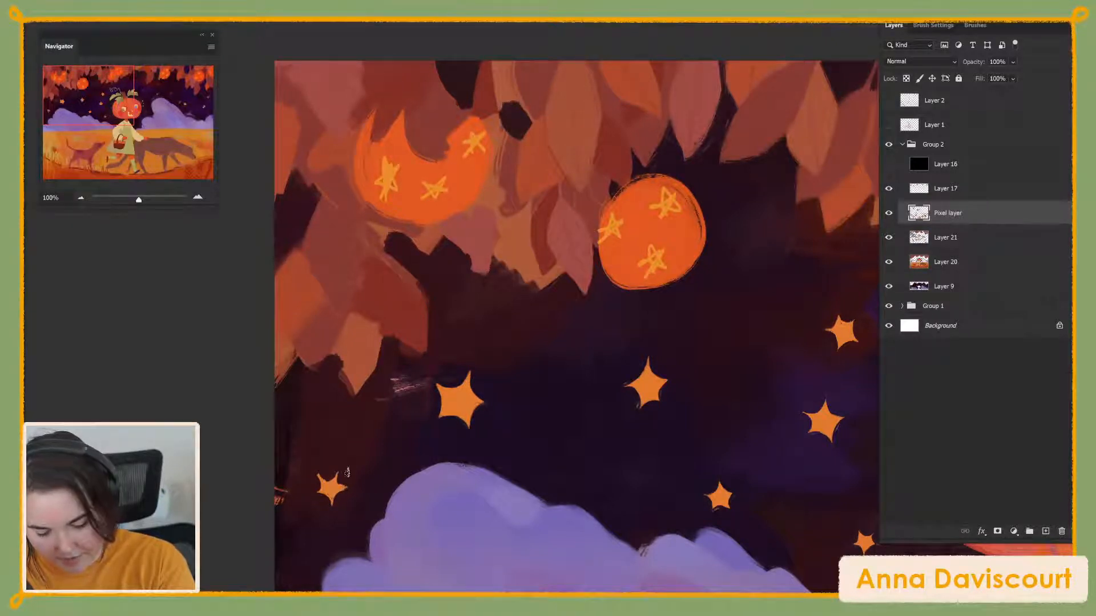
Paint over the stray marks in the sky beside the large left star and canvas edge with sampled dark tones, using Kyle's Paintbox - Bristle Bomb
{"action": "left_click", "coordinate": [338, 472], "text": "alt"}
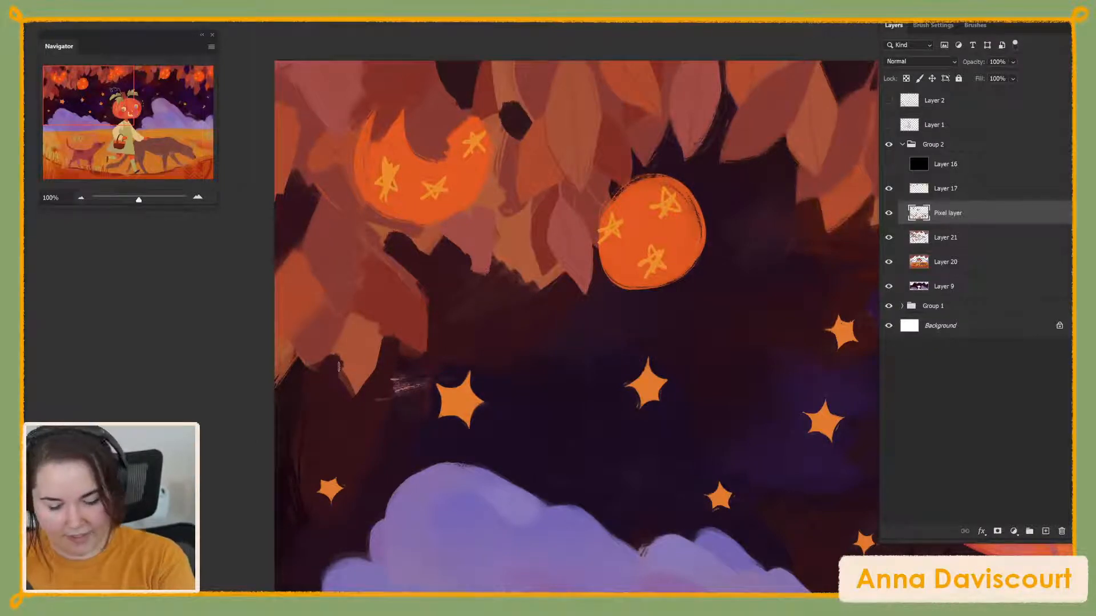
{"action": "left_click_drag", "start_coordinate": [688, 563], "coordinate": [661, 507]}
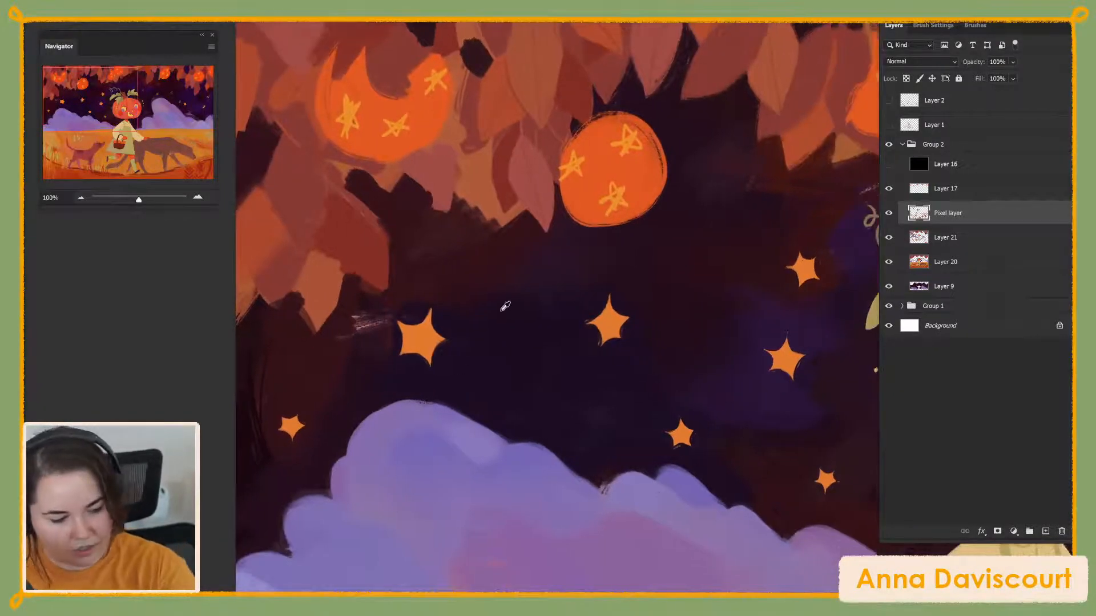
{"action": "key", "text": "F5"}
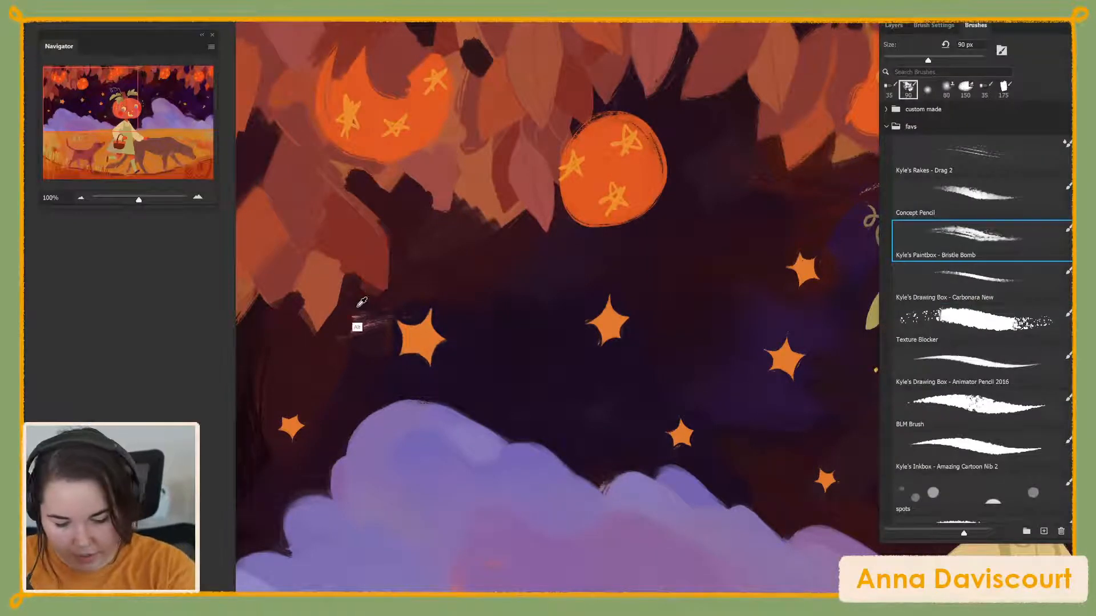
{"action": "left_click", "coordinate": [383, 299]}
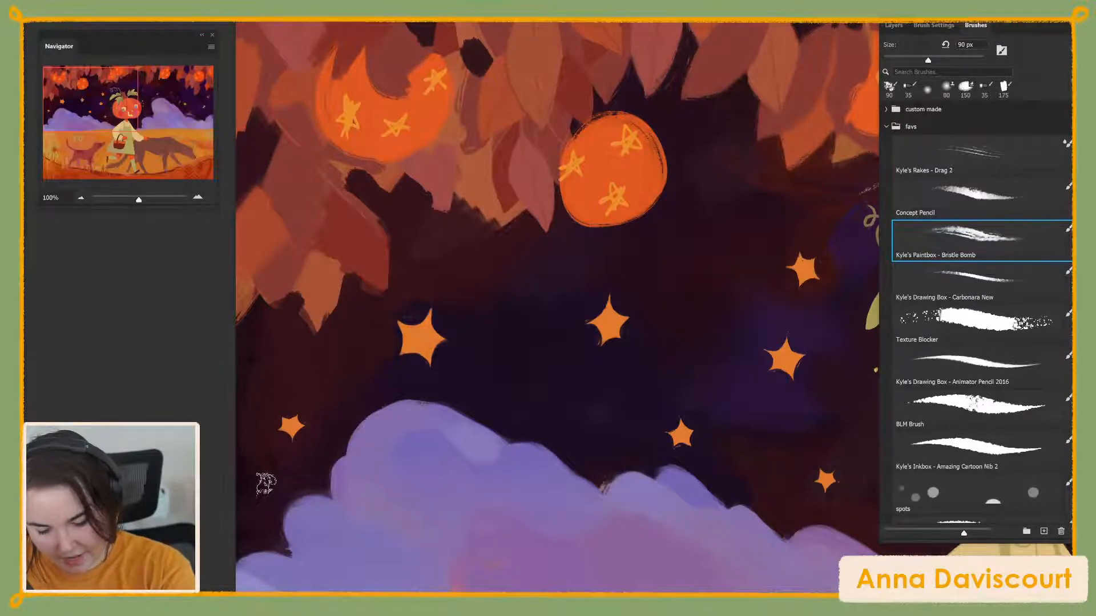
{"action": "key", "text": "alt"}
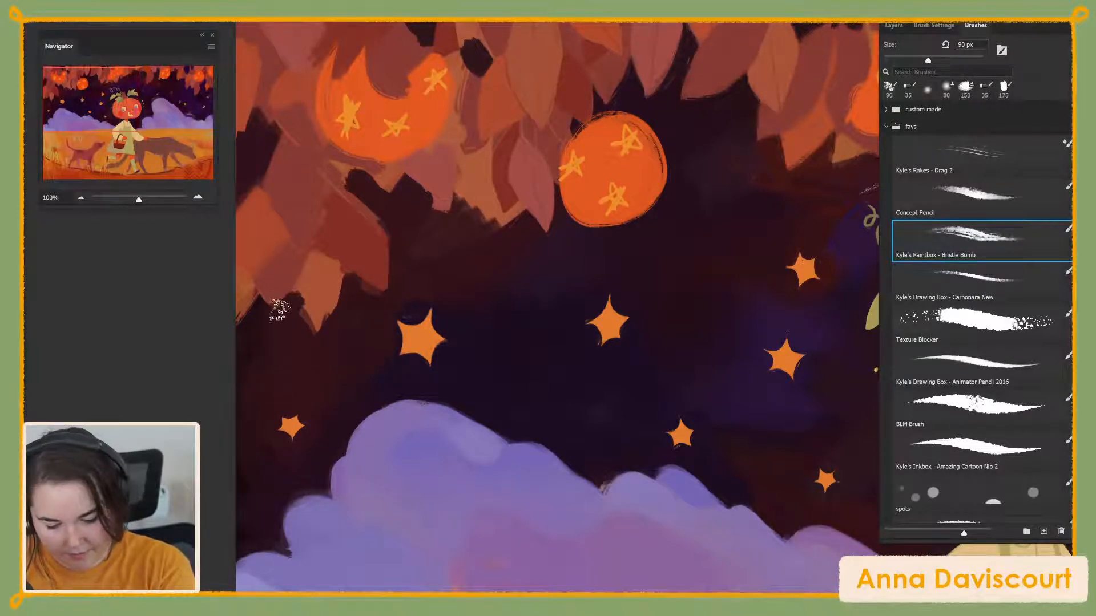
Clean up the notch in the purple clouds' upper edge and smooth the horizon where the clouds meet the orange field
{"action": "mouse_move", "coordinate": [776, 556]}
{"action": "left_mouse_down"}
{"action": "mouse_move", "coordinate": [708, 515]}
{"action": "mouse_move", "coordinate": [679, 517]}
{"action": "left_mouse_up"}
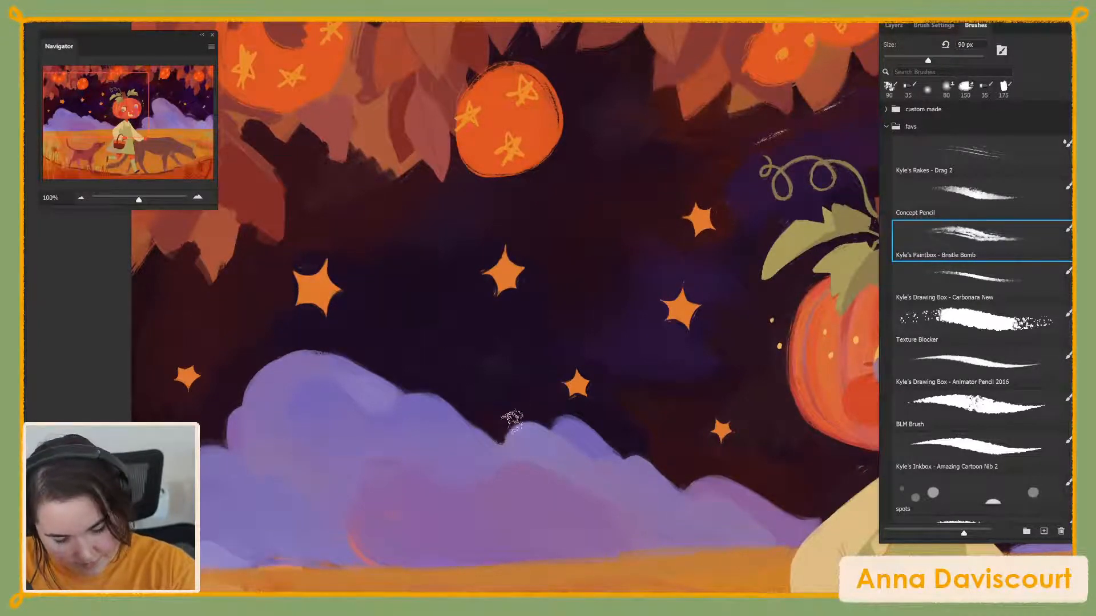
{"action": "key", "text": "alt"}
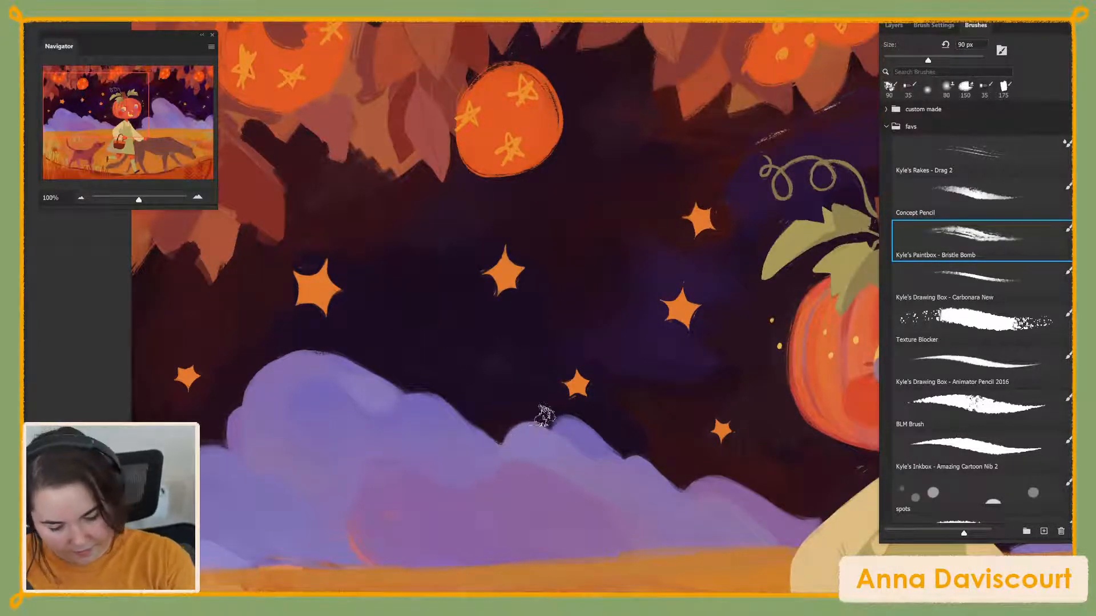
{"action": "left_click_drag", "start_coordinate": [782, 591], "coordinate": [915, 508]}
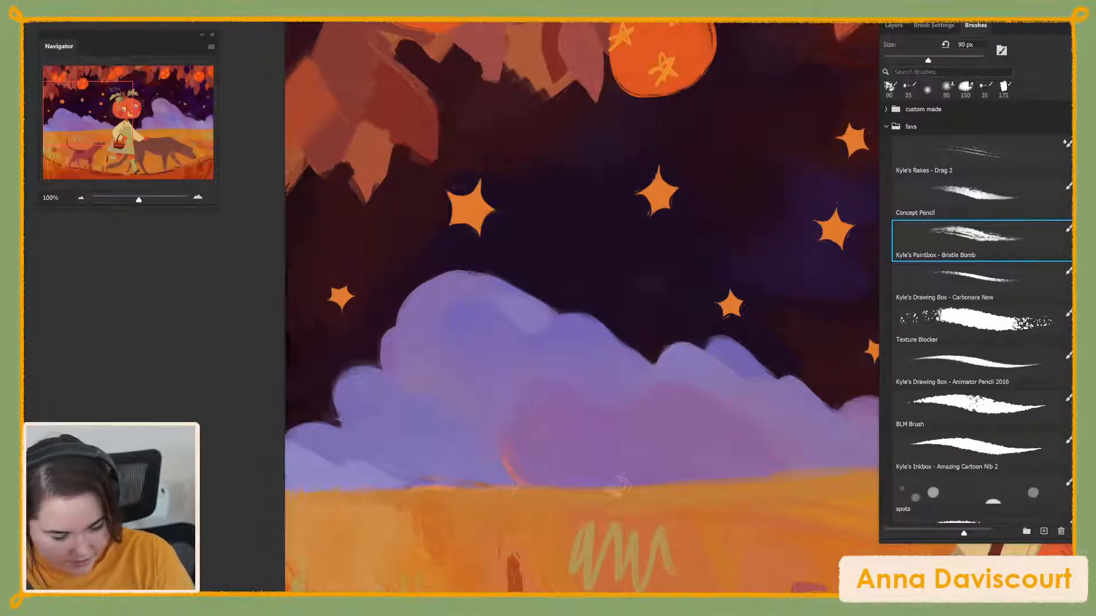
{"action": "mouse_move", "coordinate": [613, 491]}
{"action": "left_mouse_down"}
{"action": "mouse_move", "coordinate": [673, 479]}
{"action": "mouse_move", "coordinate": [623, 486]}
{"action": "left_mouse_up"}
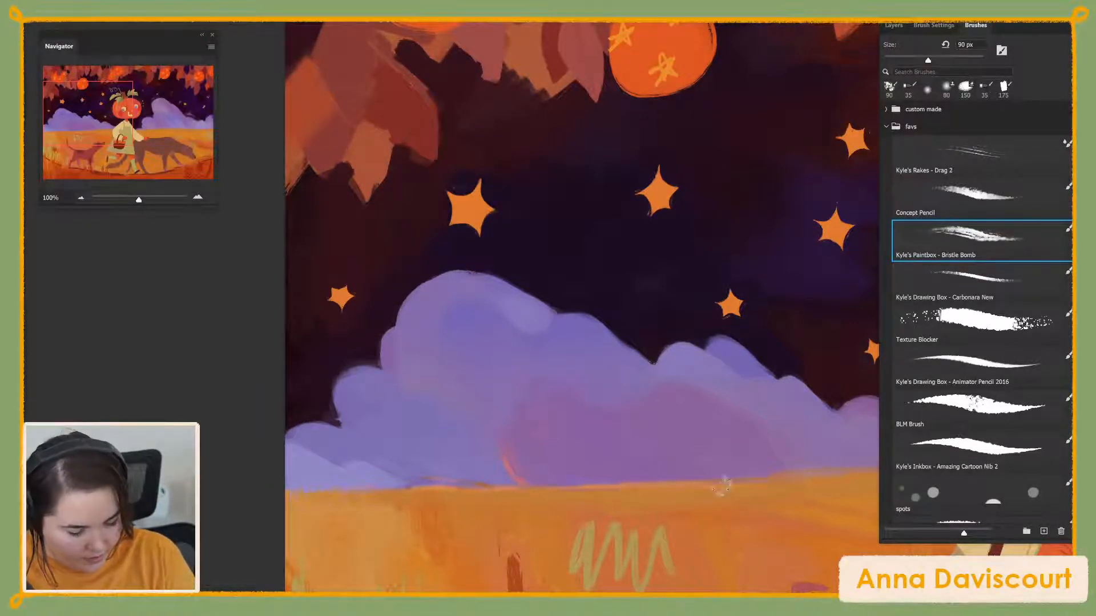
{"action": "left_click_drag", "start_coordinate": [802, 496], "coordinate": [624, 516]}
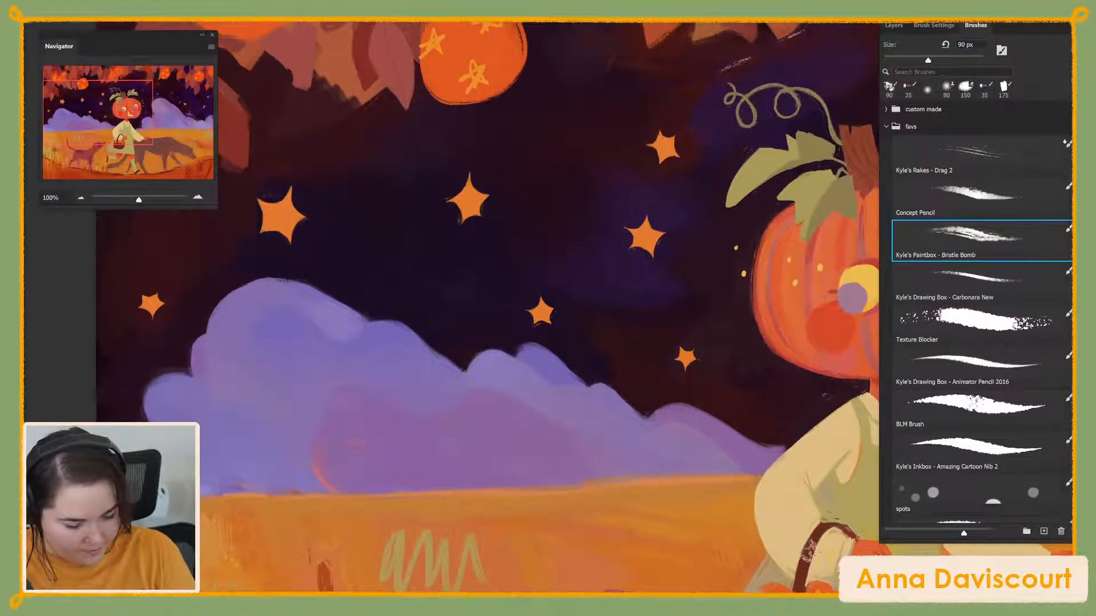
{"action": "left_click_drag", "start_coordinate": [808, 552], "coordinate": [701, 536]}
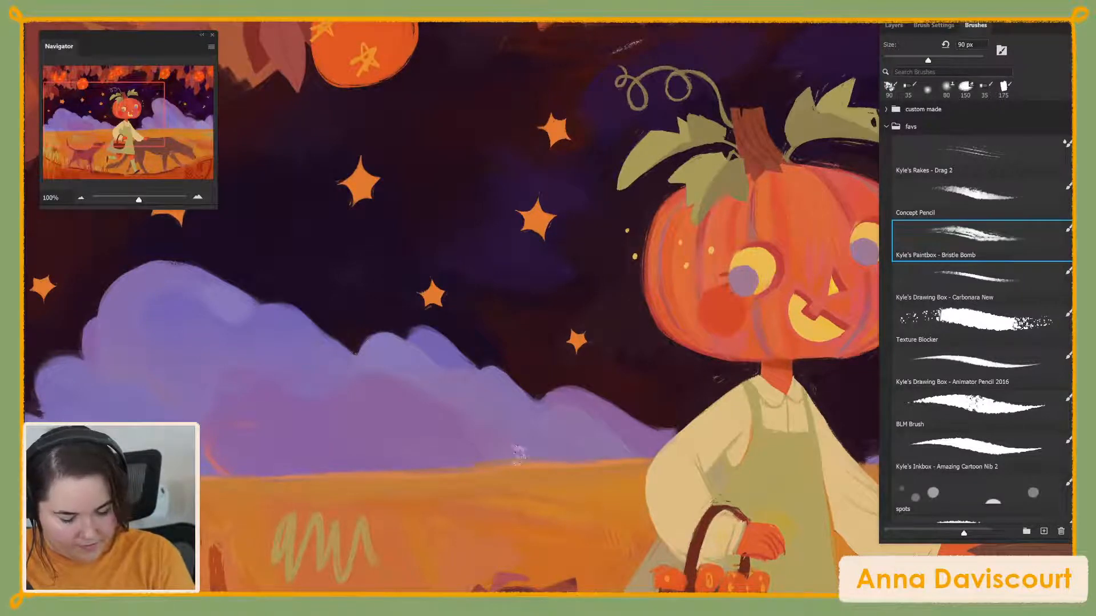
{"action": "left_click_drag", "start_coordinate": [744, 569], "coordinate": [837, 475]}
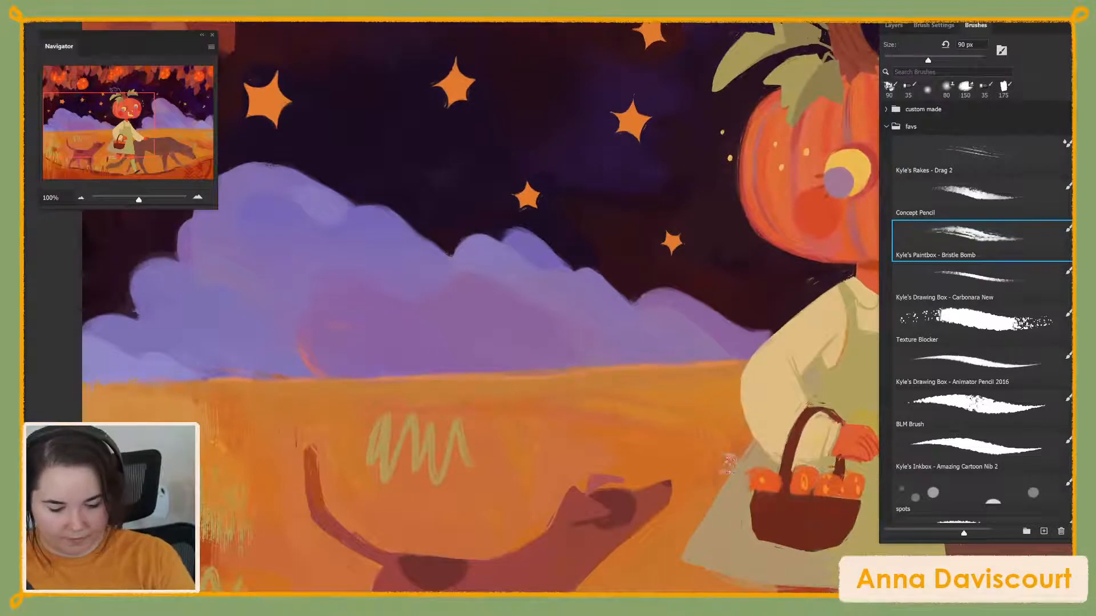
{"action": "left_click_drag", "start_coordinate": [771, 539], "coordinate": [645, 605]}
{"action": "left_click_drag", "start_coordinate": [498, 500], "coordinate": [673, 615]}
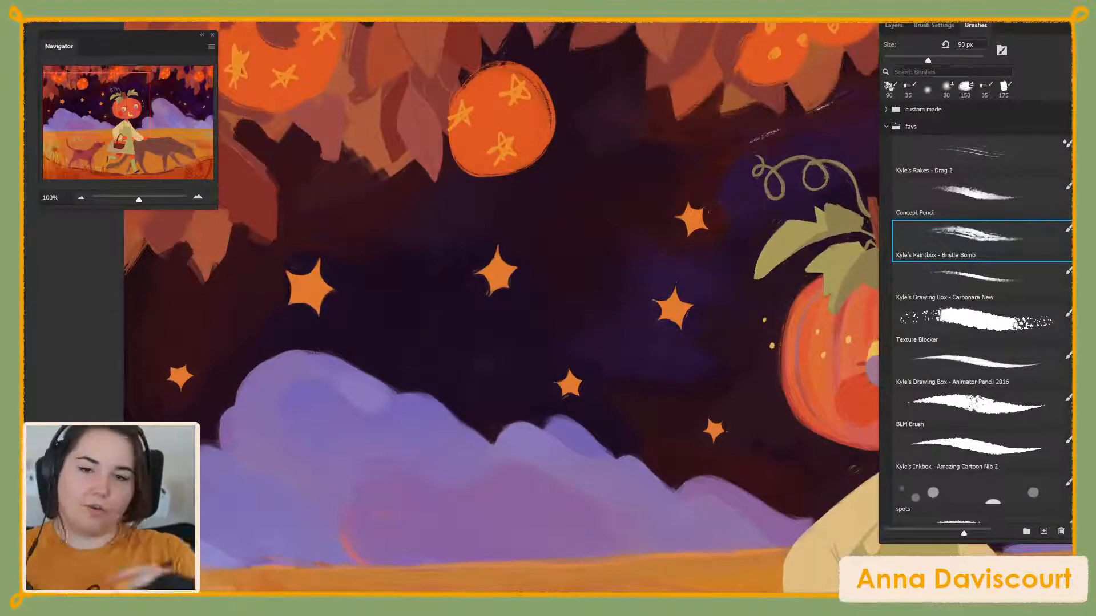
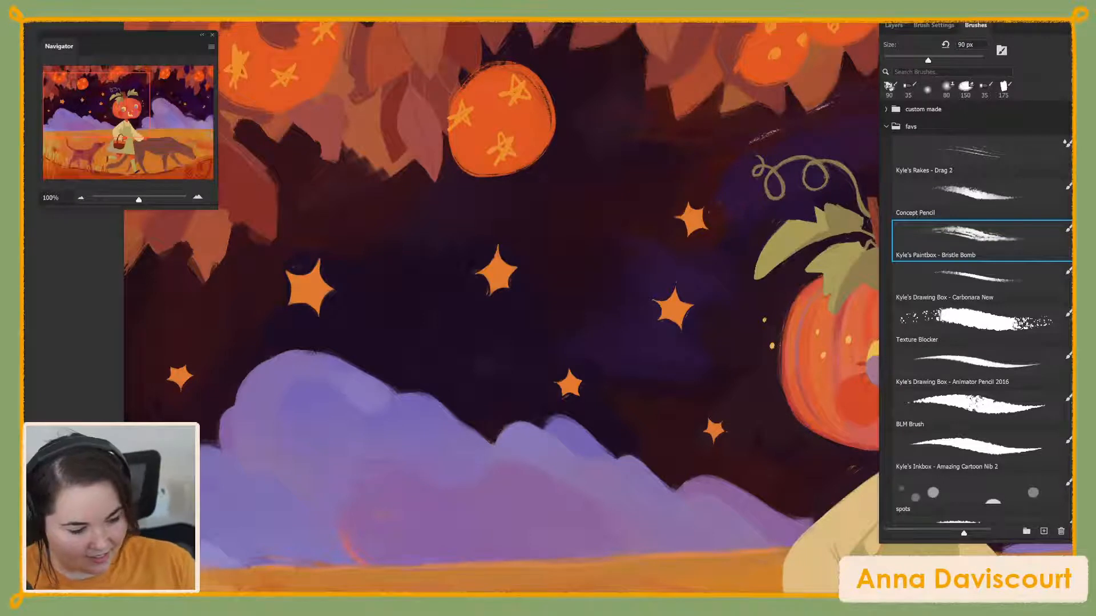
Cover the stray strokes above the vine curl and paint three round orange star bases above and beside the pumpkin's leaves
{"action": "left_click", "coordinate": [894, 25]}
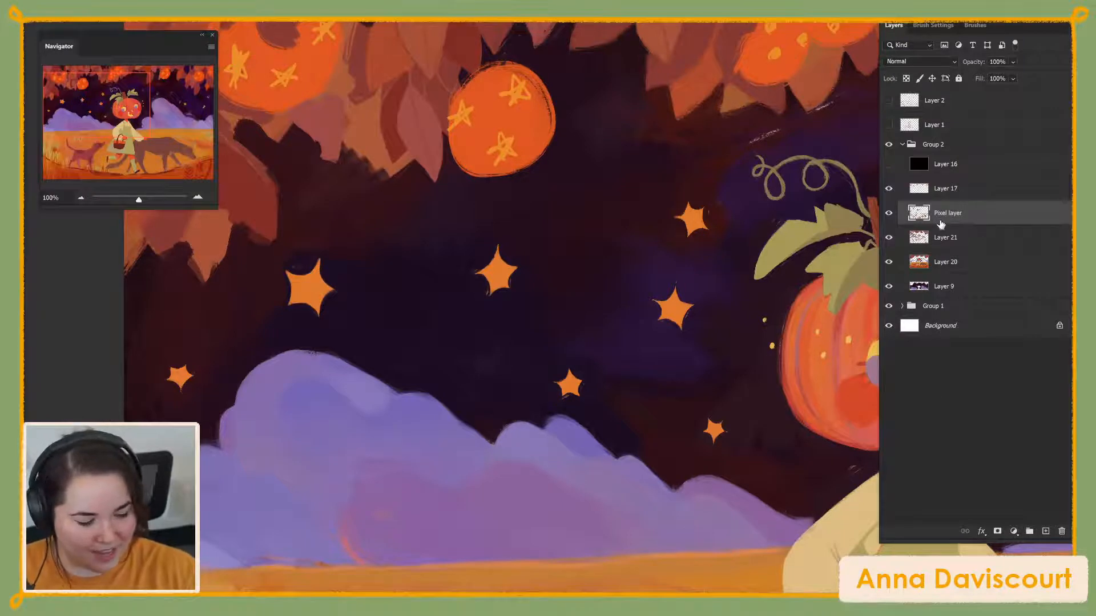
{"action": "left_click", "coordinate": [776, 150], "text": "alt"}
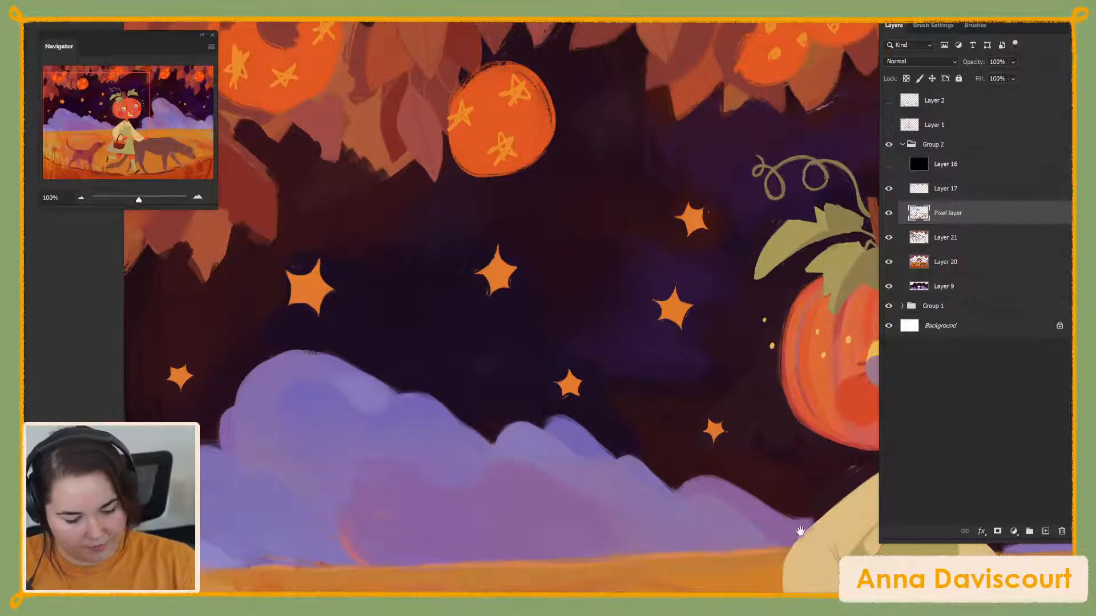
{"action": "left_click_drag", "start_coordinate": [802, 534], "coordinate": [583, 583]}
{"action": "left_click_drag", "start_coordinate": [736, 525], "coordinate": [752, 559]}
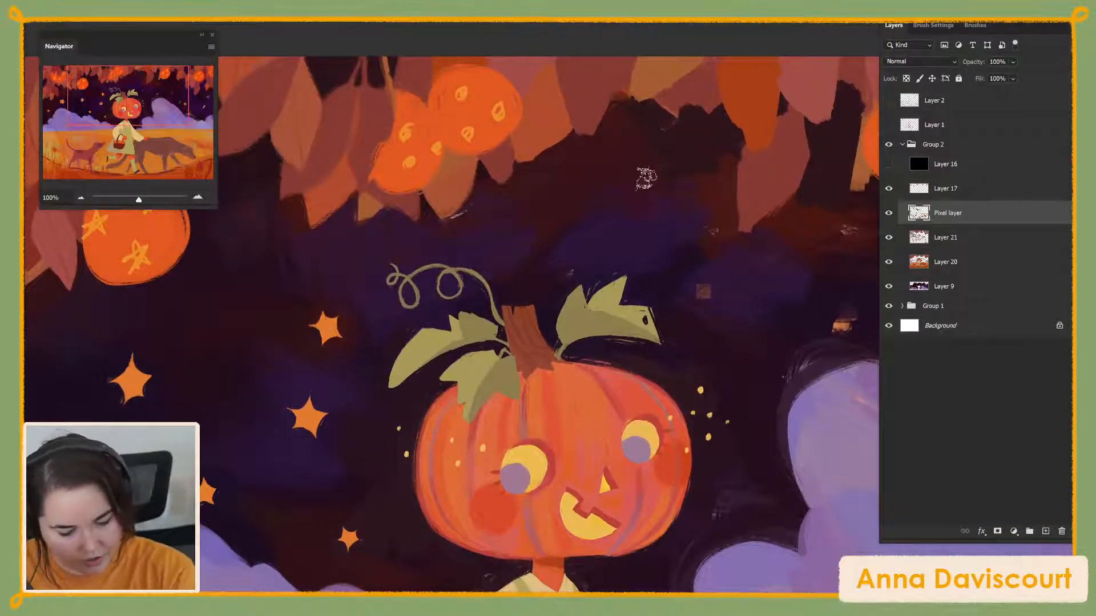
{"action": "left_click_drag", "start_coordinate": [563, 224], "coordinate": [568, 216]}
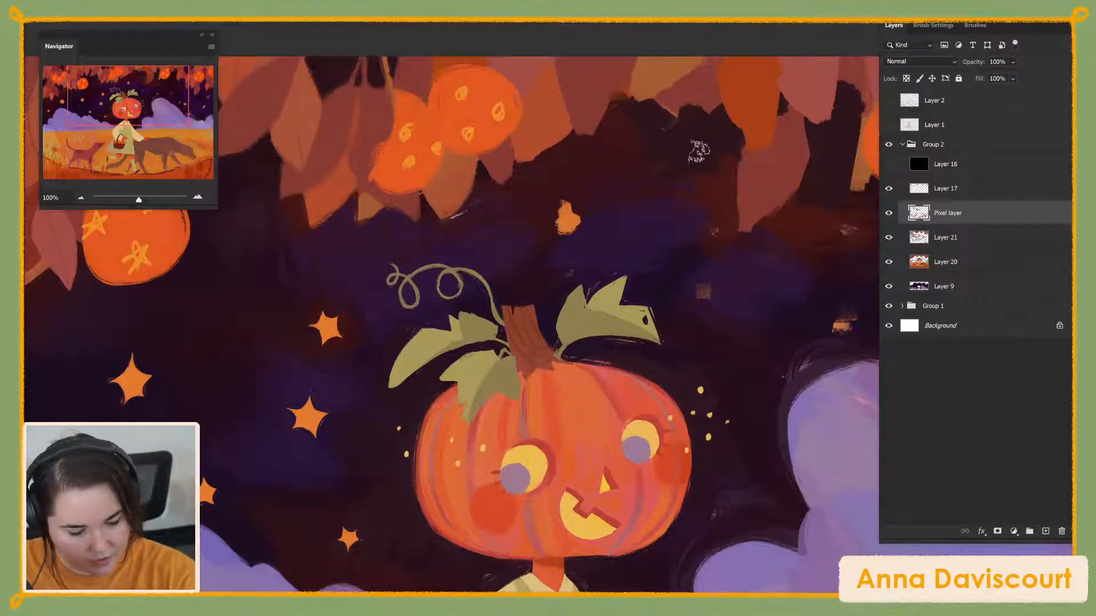
{"action": "left_click_drag", "start_coordinate": [690, 163], "coordinate": [685, 176]}
{"action": "left_click_drag", "start_coordinate": [724, 322], "coordinate": [731, 307]}
Paint two small round orange star bases in the sky above the tall purple cloud right of the pumpkin head
{"action": "left_click_drag", "start_coordinate": [797, 466], "coordinate": [670, 426]}
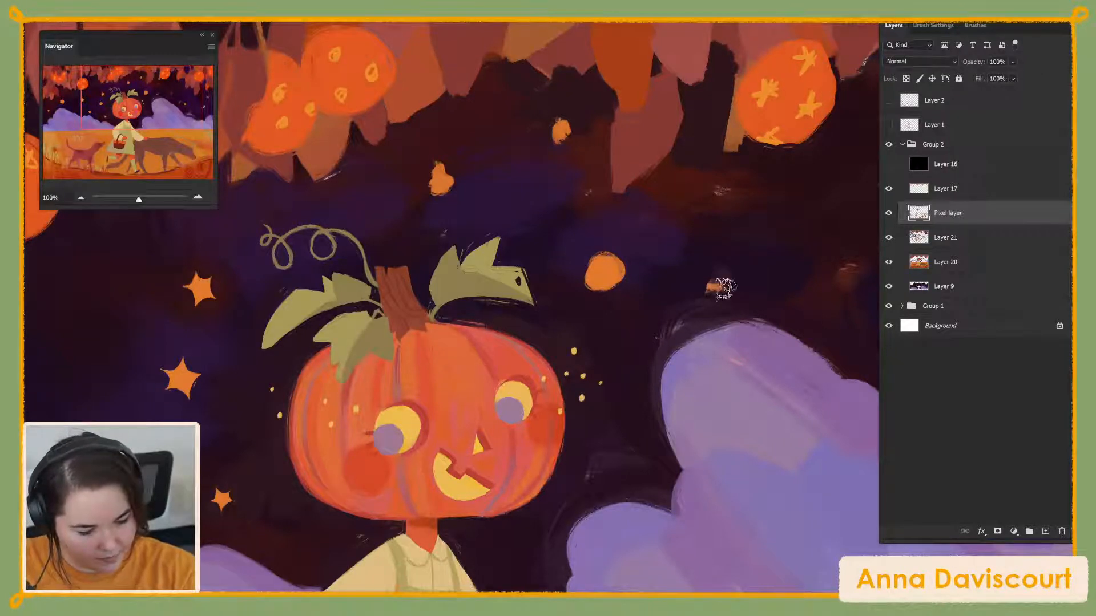
{"action": "left_click_drag", "start_coordinate": [799, 197], "coordinate": [805, 190]}
{"action": "left_click_drag", "start_coordinate": [788, 393], "coordinate": [539, 396]}
{"action": "left_click_drag", "start_coordinate": [625, 308], "coordinate": [628, 311]}
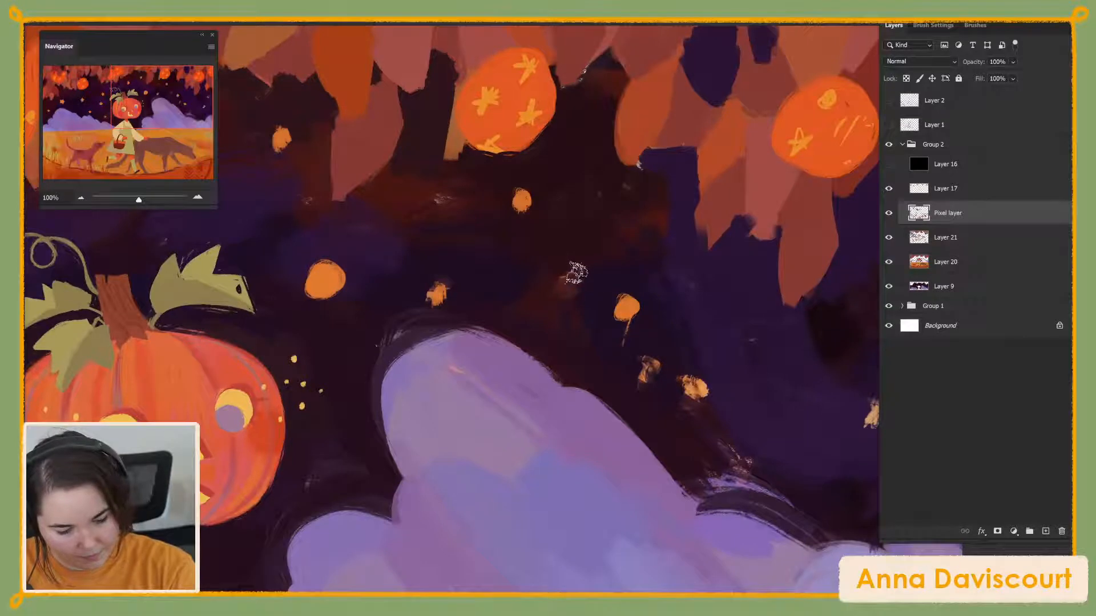
Paint over the old orange smudges beside the tall cloud's slope and add two round orange star bases in the sky farther right
{"action": "left_click", "coordinate": [594, 278], "text": "alt"}
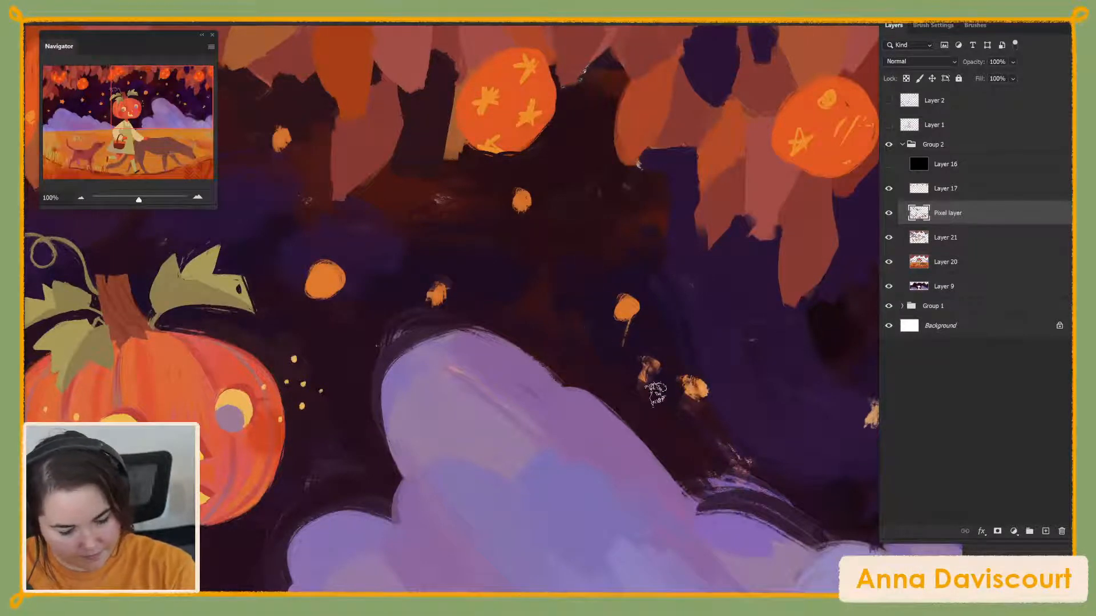
{"action": "mouse_move", "coordinate": [649, 380]}
{"action": "left_mouse_down"}
{"action": "mouse_move", "coordinate": [613, 346]}
{"action": "mouse_move", "coordinate": [649, 349]}
{"action": "mouse_move", "coordinate": [694, 423]}
{"action": "mouse_move", "coordinate": [707, 362]}
{"action": "mouse_move", "coordinate": [705, 400]}
{"action": "mouse_move", "coordinate": [690, 411]}
{"action": "mouse_move", "coordinate": [670, 348]}
{"action": "left_mouse_up"}
{"action": "left_click", "coordinate": [636, 293], "text": "alt"}
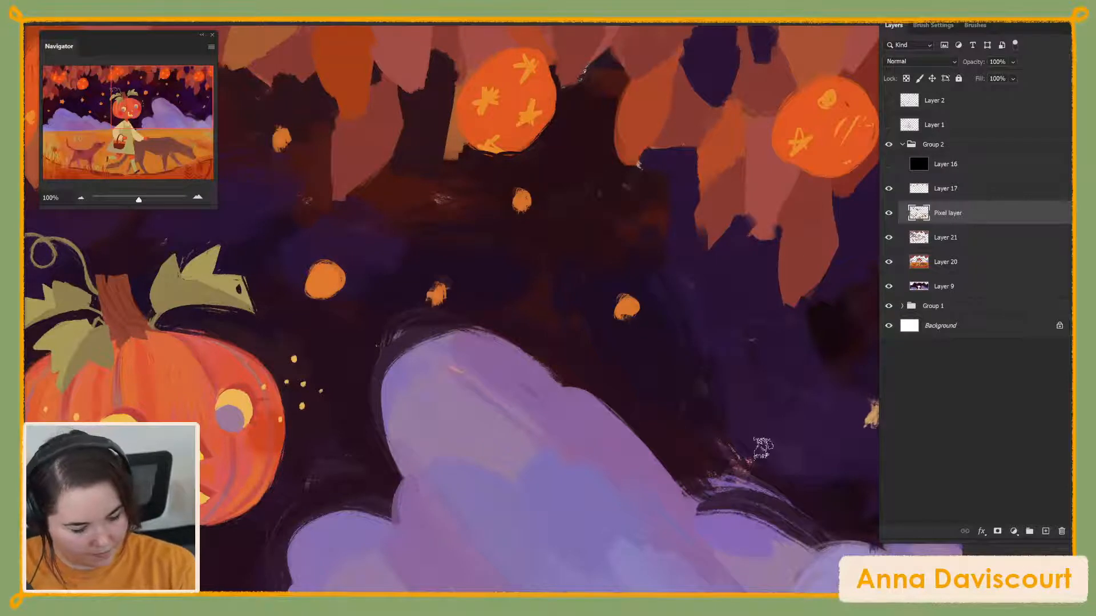
{"action": "left_click_drag", "start_coordinate": [722, 425], "coordinate": [722, 429]}
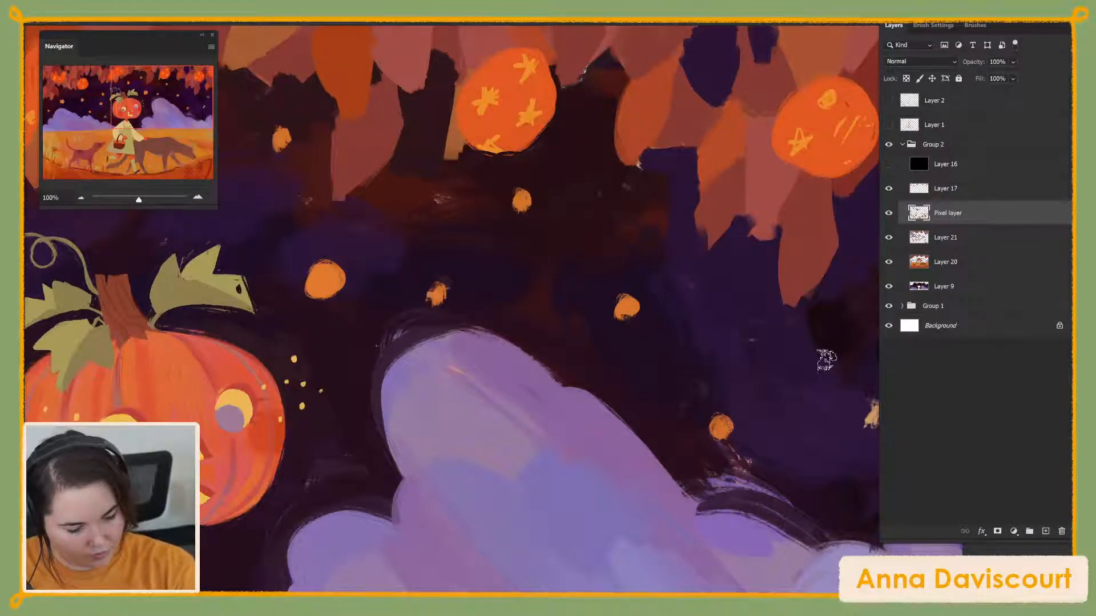
{"action": "left_click_drag", "start_coordinate": [822, 365], "coordinate": [818, 357]}
Dot two orange star bases near the sky's right edge and paint over the pale yellow smudge between them
{"action": "left_click_drag", "start_coordinate": [764, 491], "coordinate": [593, 438]}
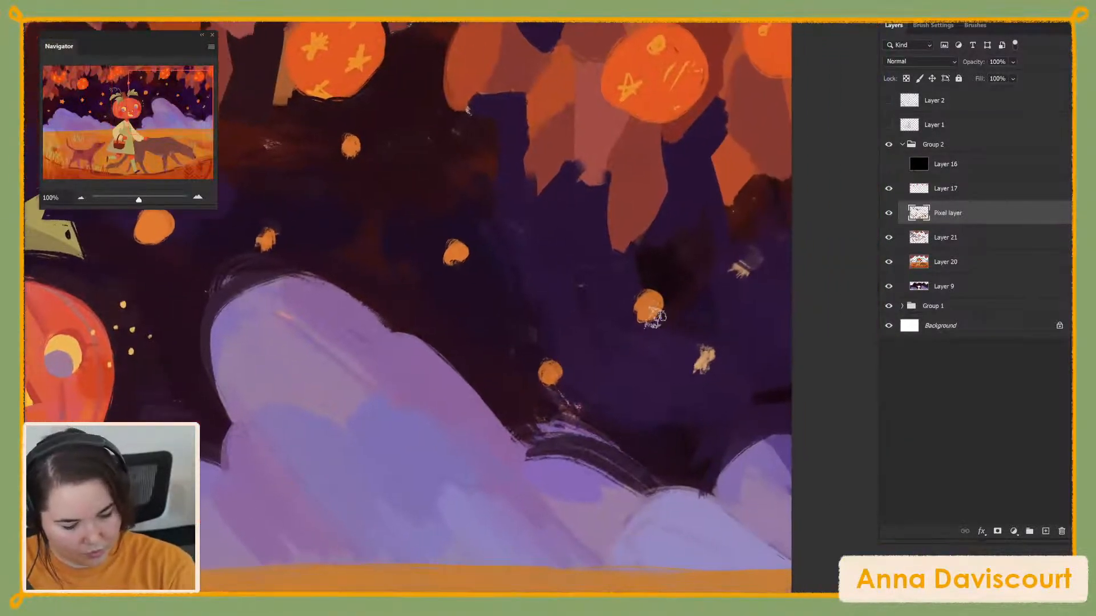
{"action": "left_click", "coordinate": [701, 414]}
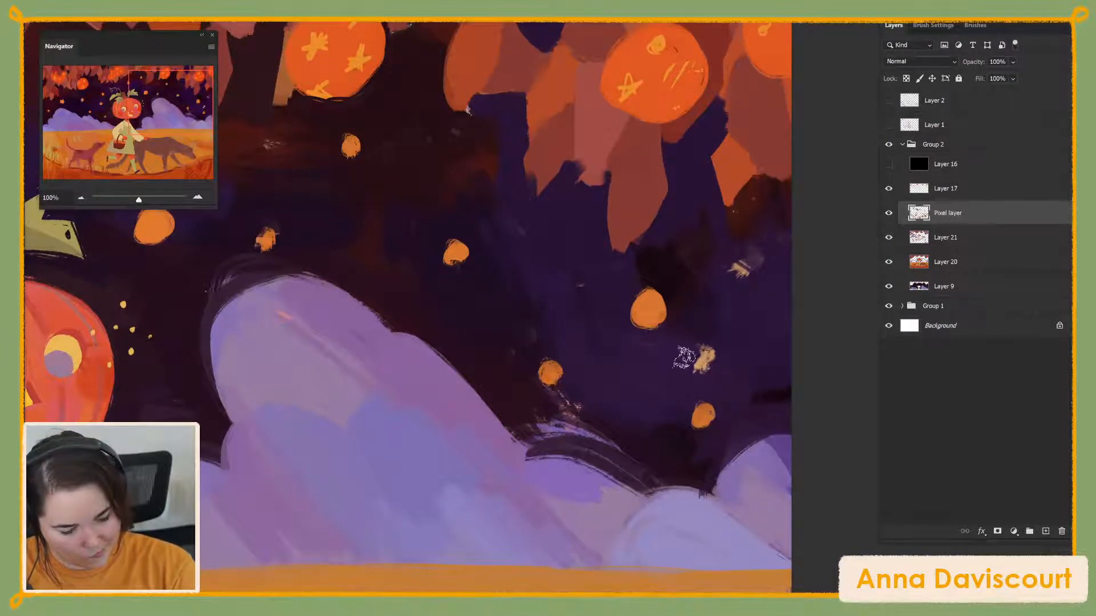
{"action": "left_click", "coordinate": [645, 308], "text": "alt"}
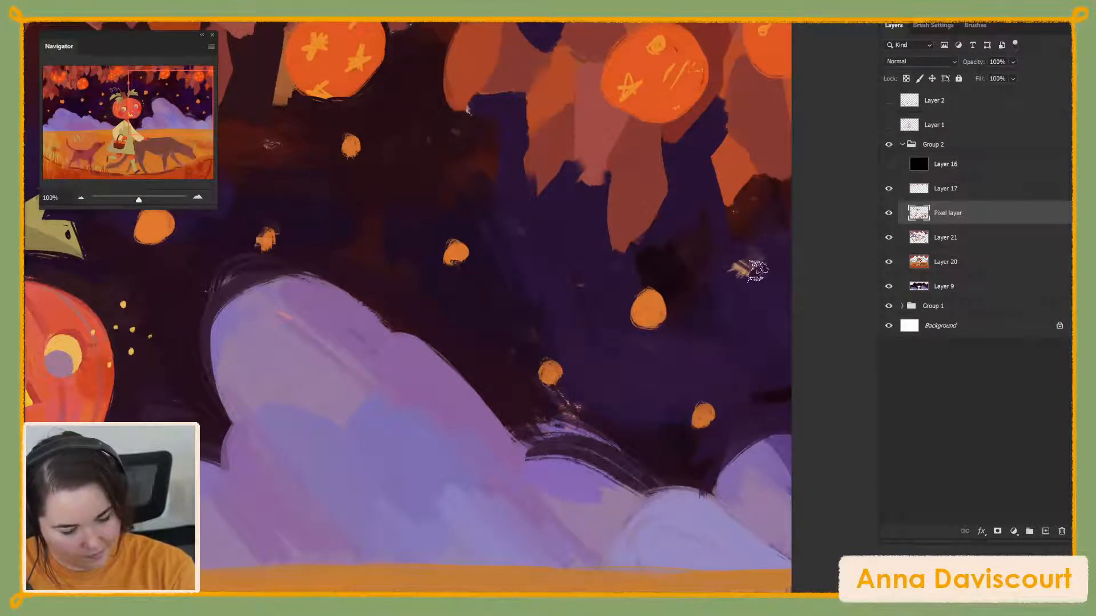
{"action": "left_click", "coordinate": [774, 262]}
Compare the whole illustration with the Pixel layer hidden and shown again
{"action": "key", "text": "ctrl+minus"}
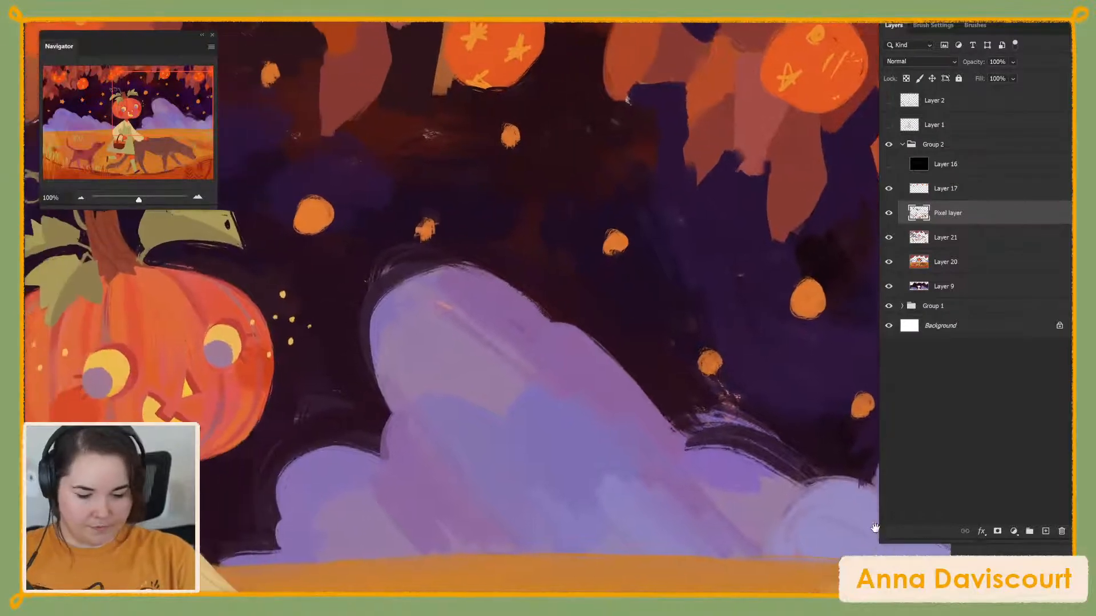
{"action": "key", "text": "ctrl+minus"}
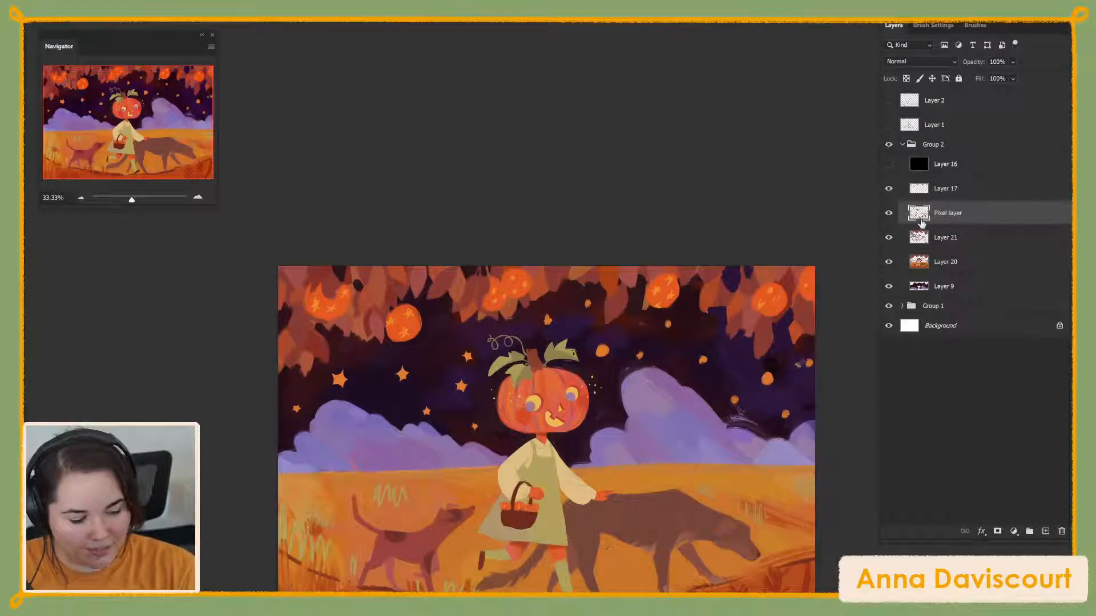
{"action": "left_click", "coordinate": [889, 212]}
{"action": "left_click", "coordinate": [888, 213]}
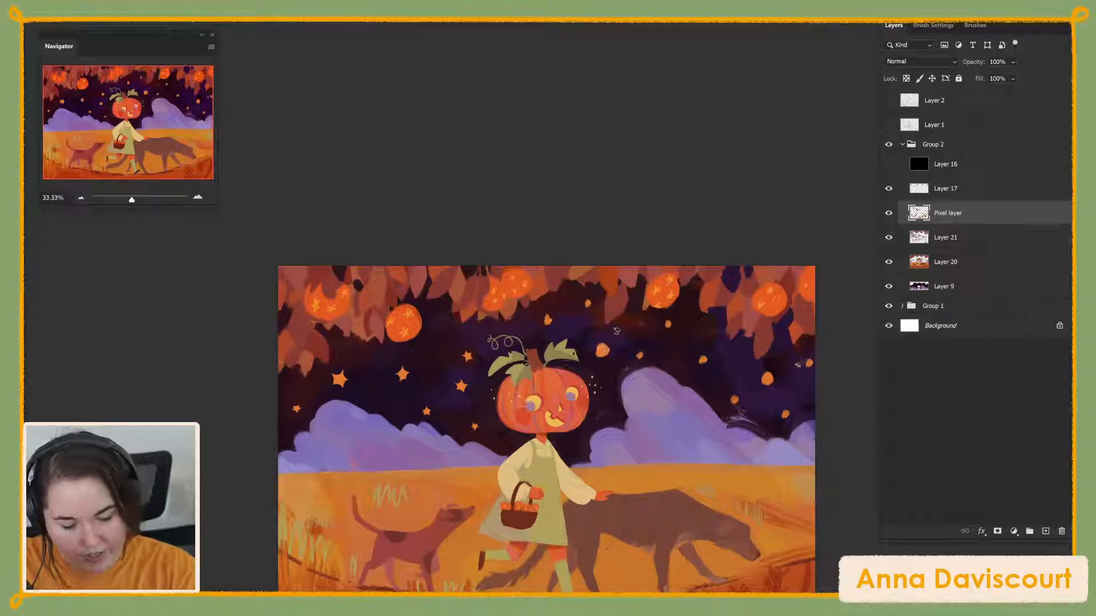
Shape the large orange spot right of the pumpkin's leaves into a pointed star and refine the small spot above it
{"action": "key", "text": "alt"}
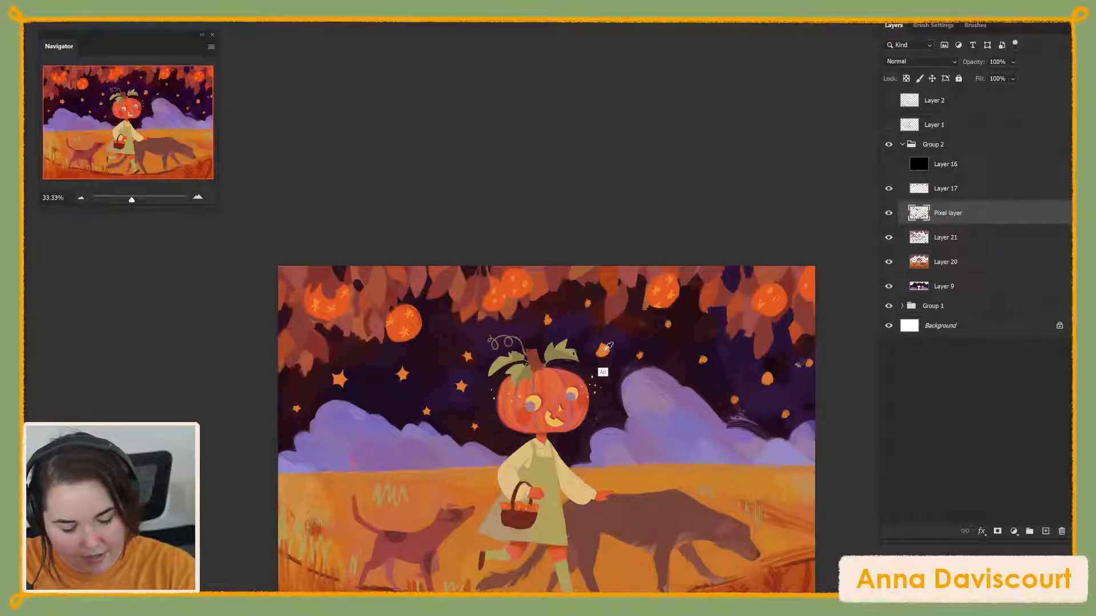
{"action": "left_click", "coordinate": [602, 355], "text": "alt"}
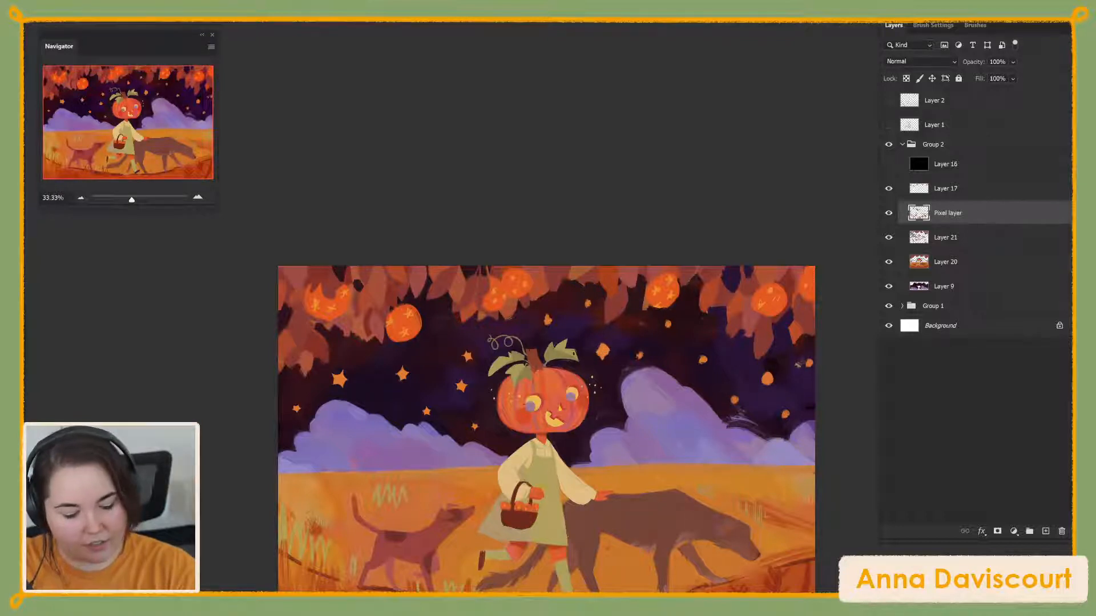
{"action": "key", "text": "alt"}
{"action": "left_click", "coordinate": [606, 351], "text": "alt"}
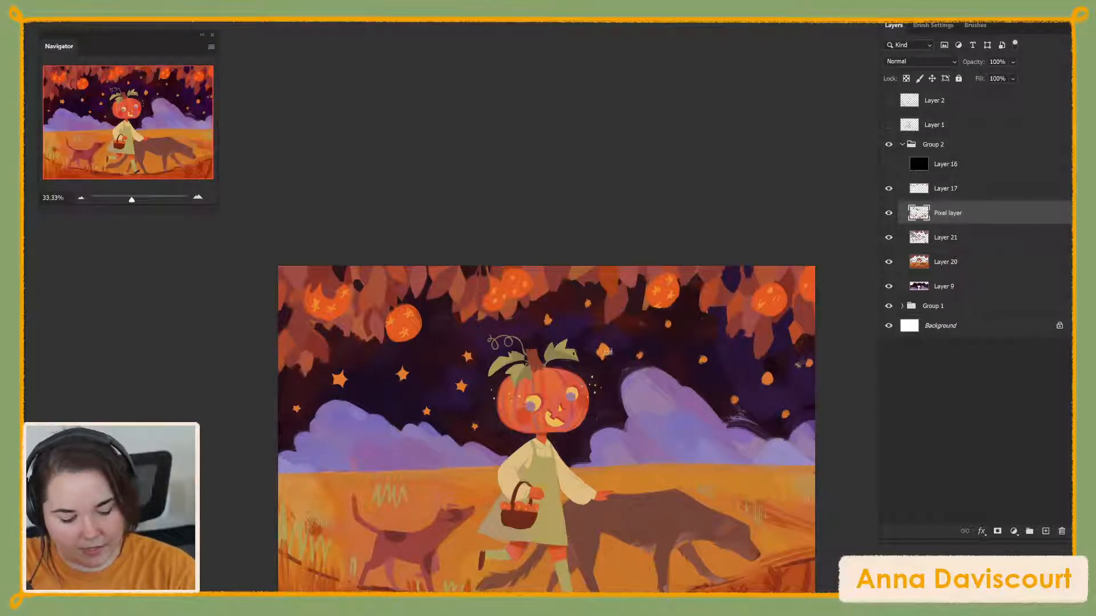
{"action": "left_click_drag", "start_coordinate": [606, 343], "coordinate": [611, 345]}
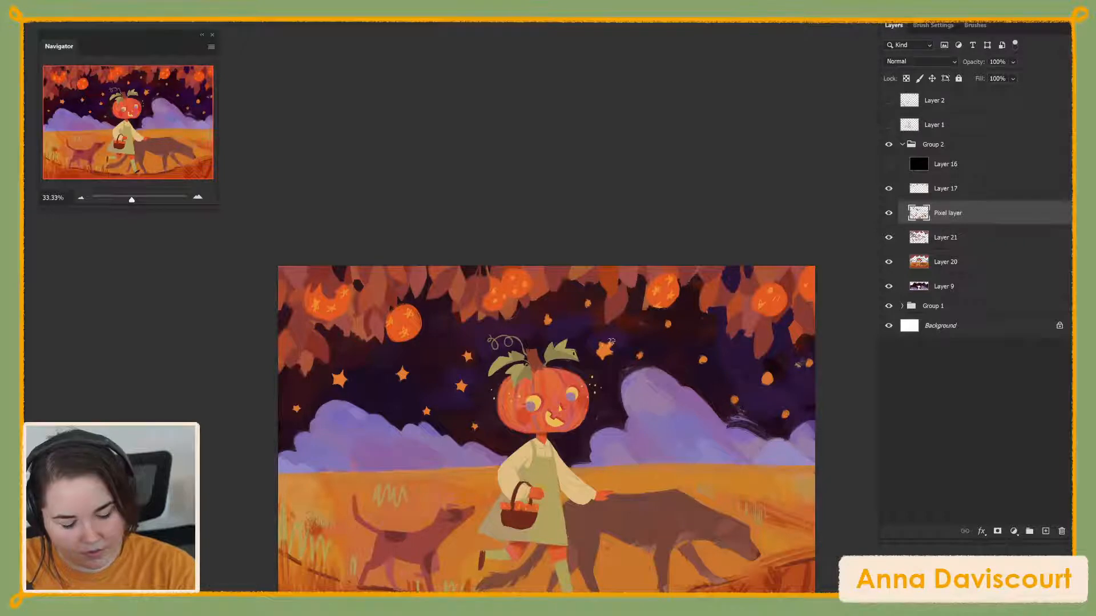
{"action": "left_click", "coordinate": [618, 344], "text": "alt"}
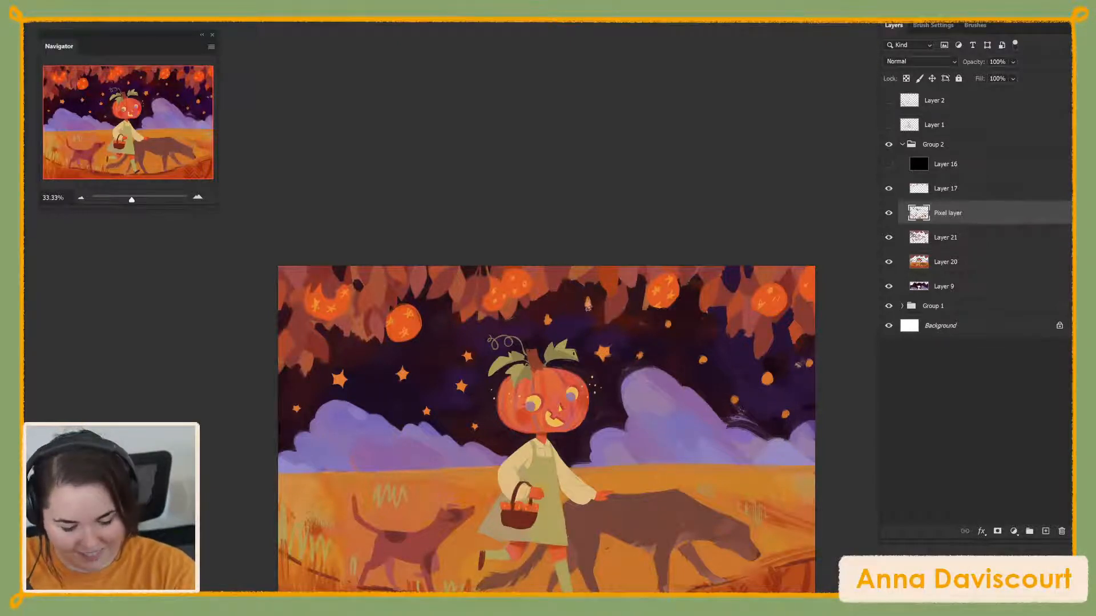
{"action": "key", "text": "alt"}
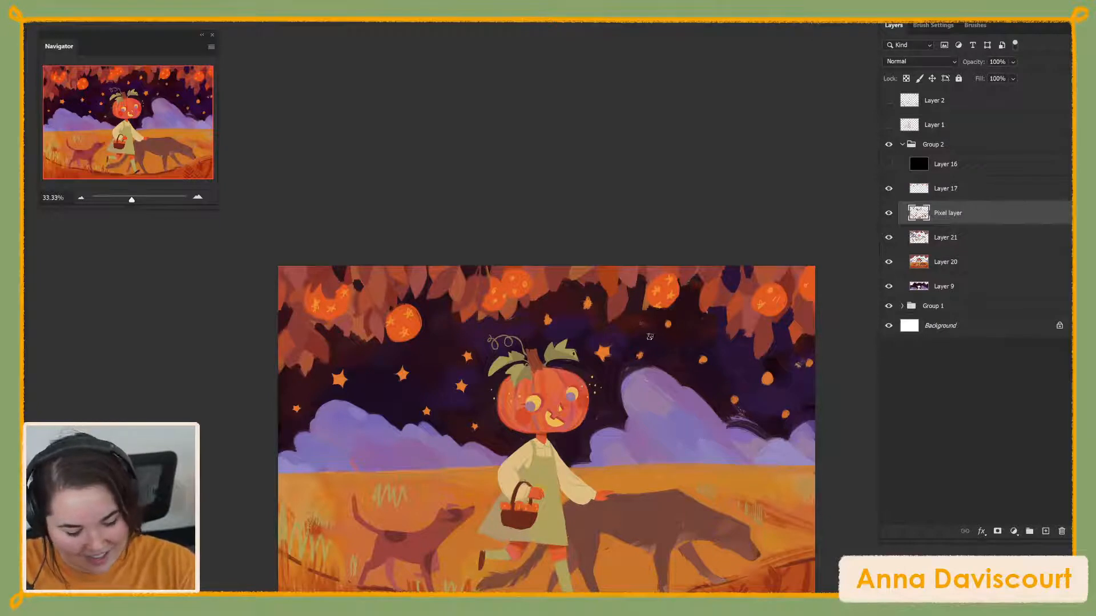
Paint over the rough dark strokes around the right purple cloud's outline with colors sampled from the sky and the cloud
{"action": "key", "text": "alt"}
{"action": "left_click", "coordinate": [625, 358], "text": "alt"}
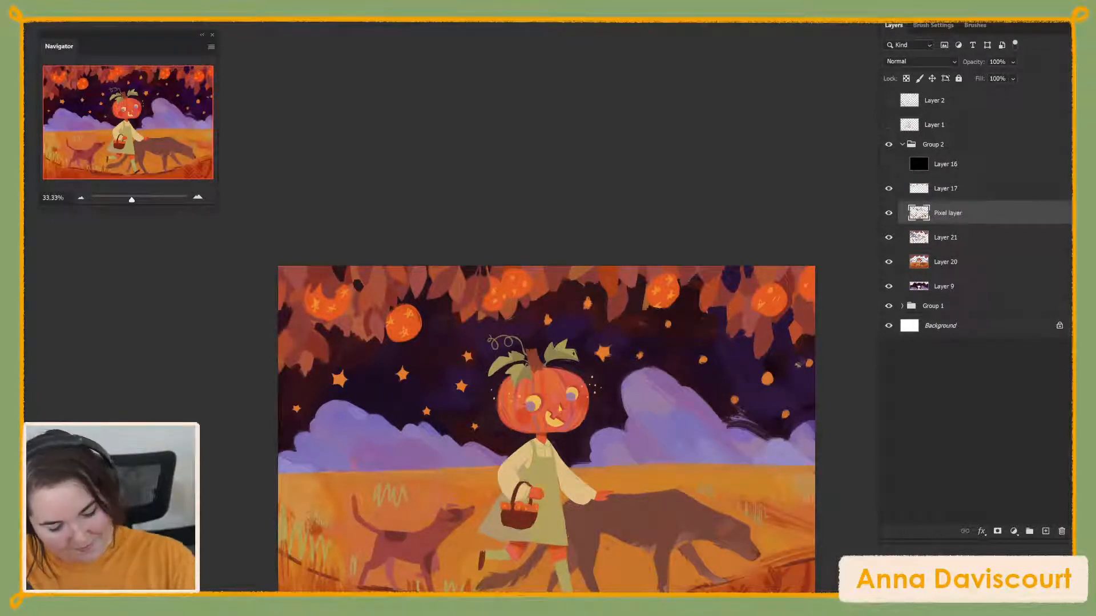
{"action": "left_click", "coordinate": [679, 410], "text": "alt"}
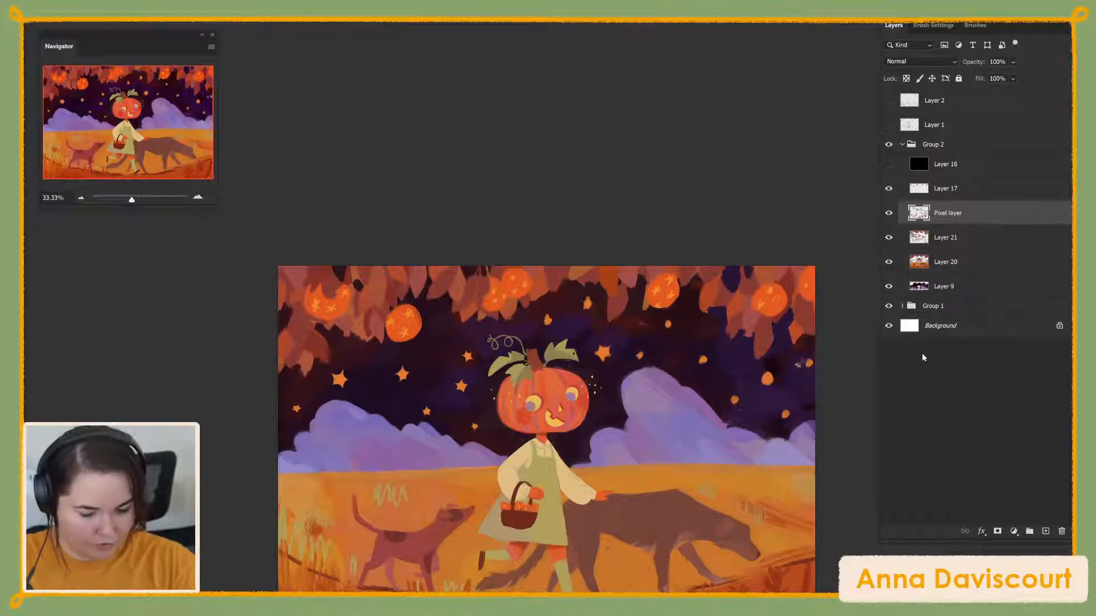
{"action": "left_click_drag", "start_coordinate": [808, 542], "coordinate": [806, 570]}
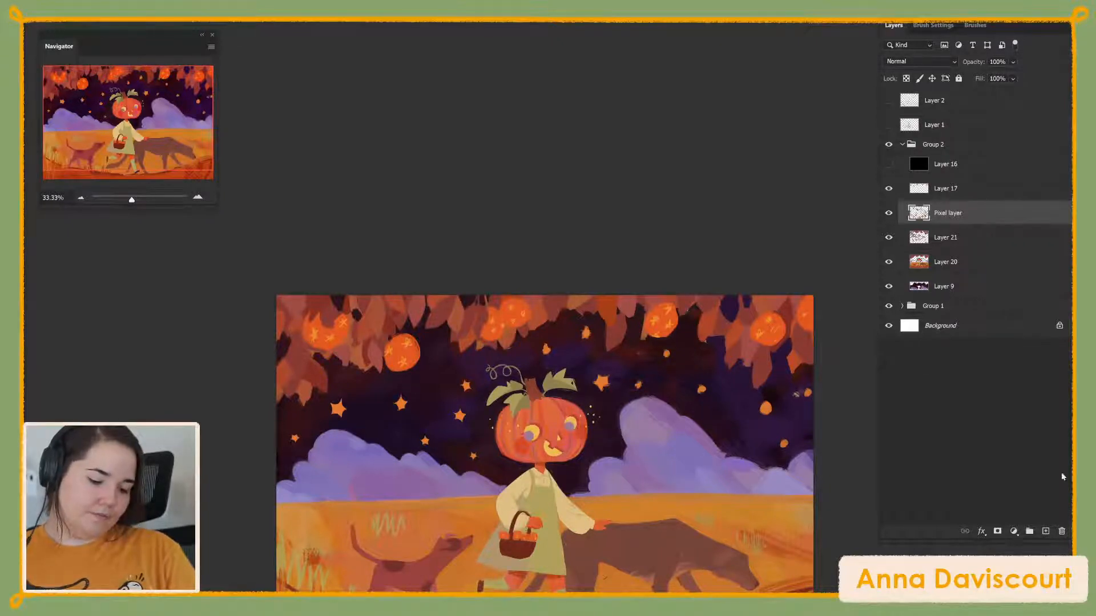
{"action": "left_click_drag", "start_coordinate": [651, 390], "coordinate": [695, 394]}
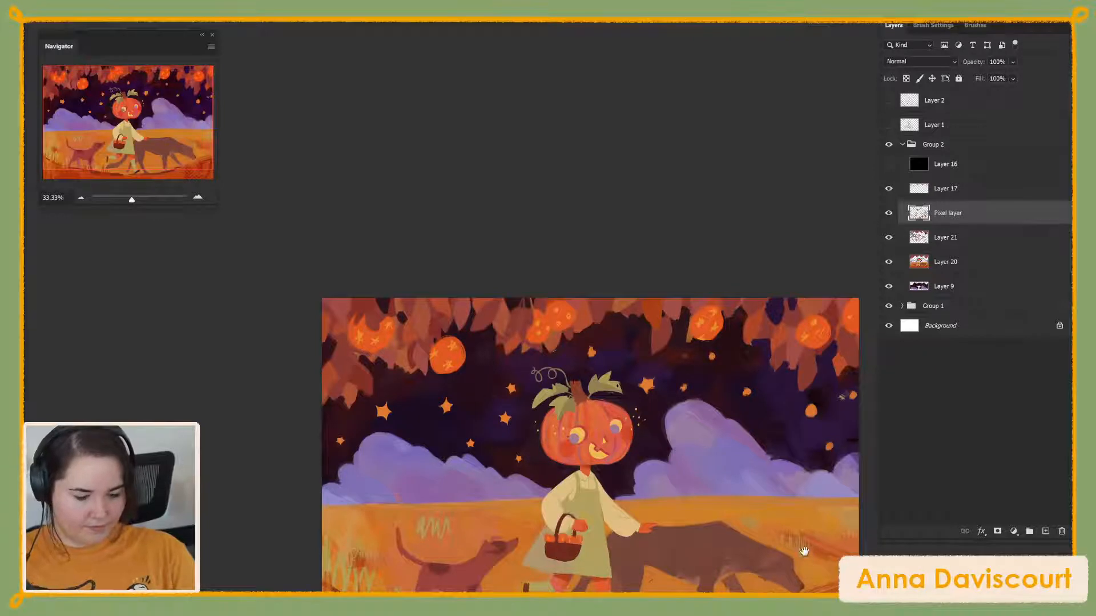
{"action": "left_click_drag", "start_coordinate": [805, 549], "coordinate": [796, 519]}
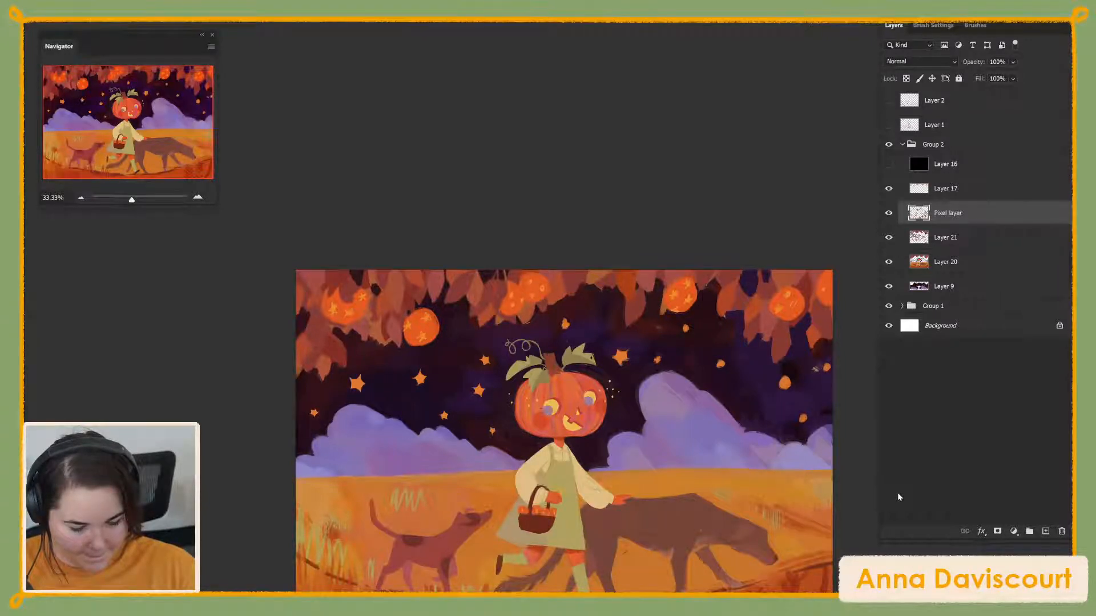
Select the Texture Blocker brush at 175 px for painting the field around the small dog
{"action": "left_click_drag", "start_coordinate": [802, 531], "coordinate": [804, 479]}
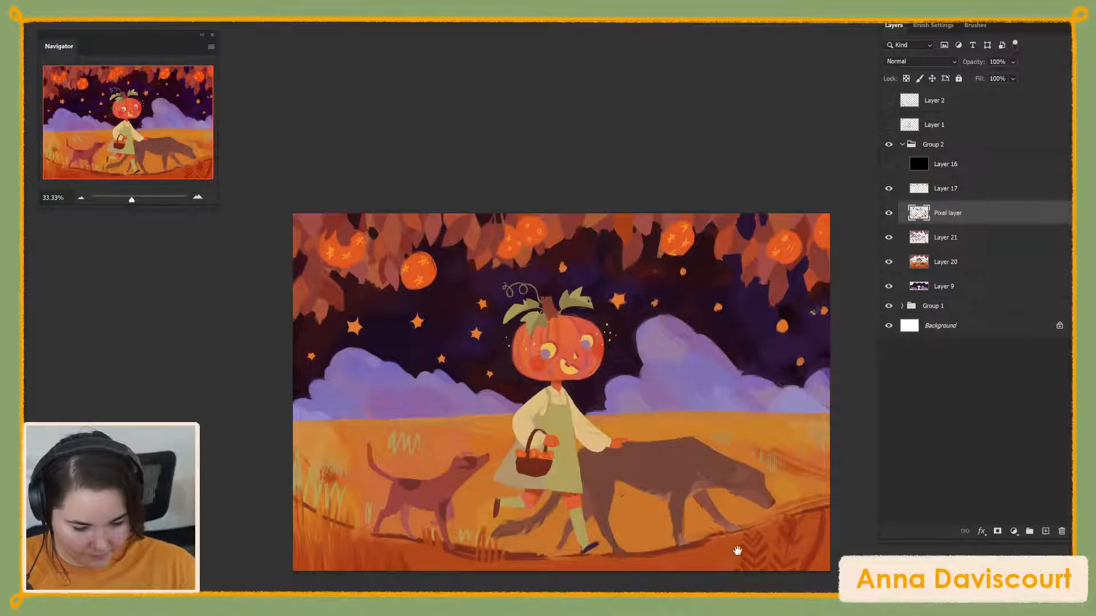
{"action": "left_click_drag", "start_coordinate": [737, 550], "coordinate": [878, 535]}
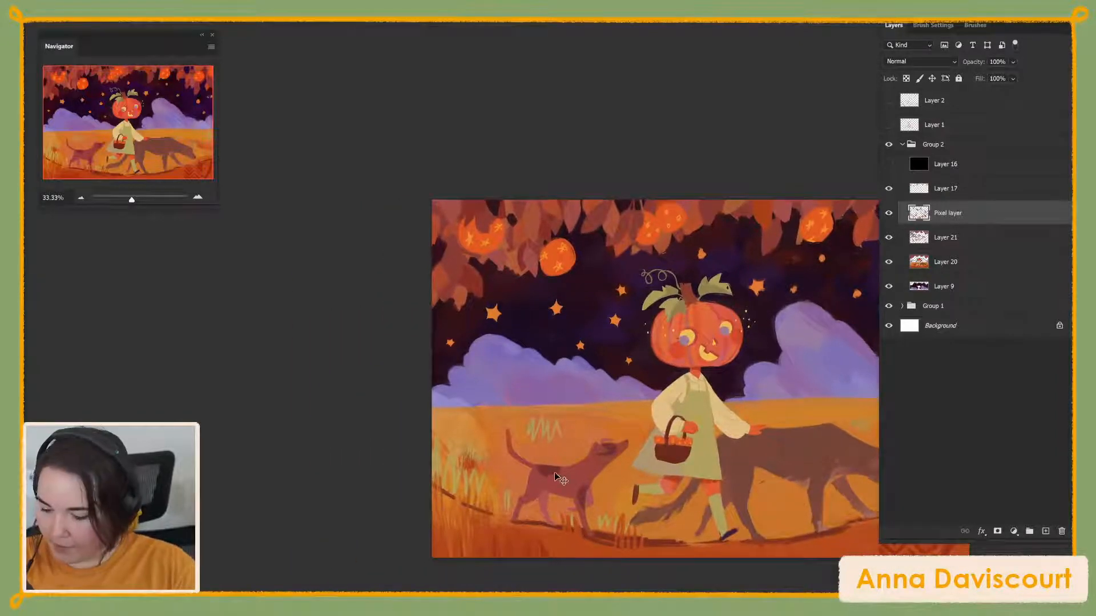
{"action": "scroll", "coordinate": [557, 475], "scroll_direction": "up", "scroll_amount": 2}
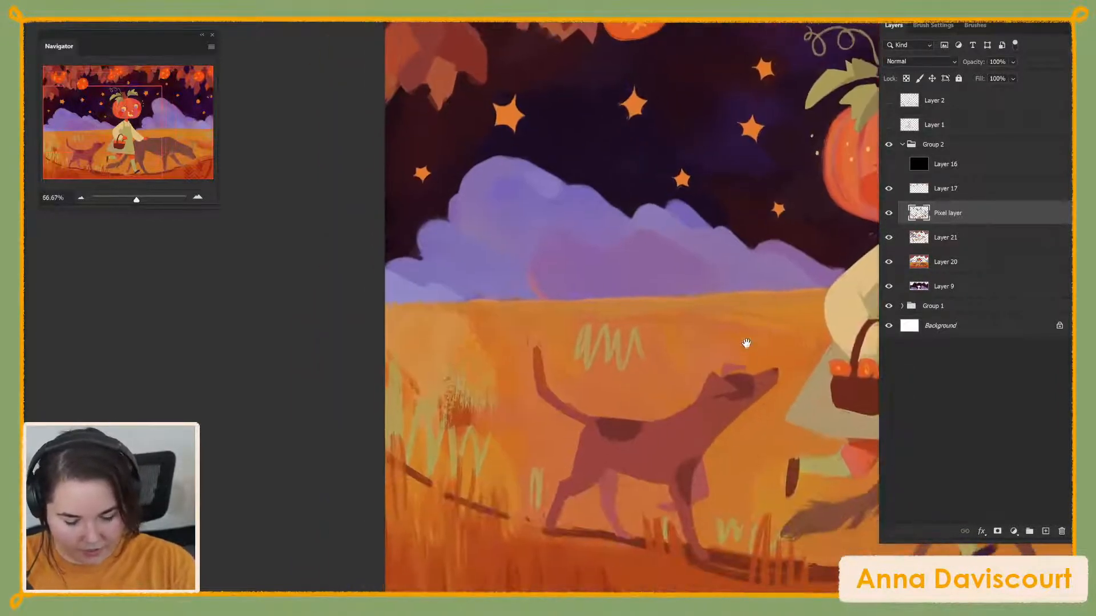
{"action": "left_click_drag", "start_coordinate": [746, 343], "coordinate": [766, 387]}
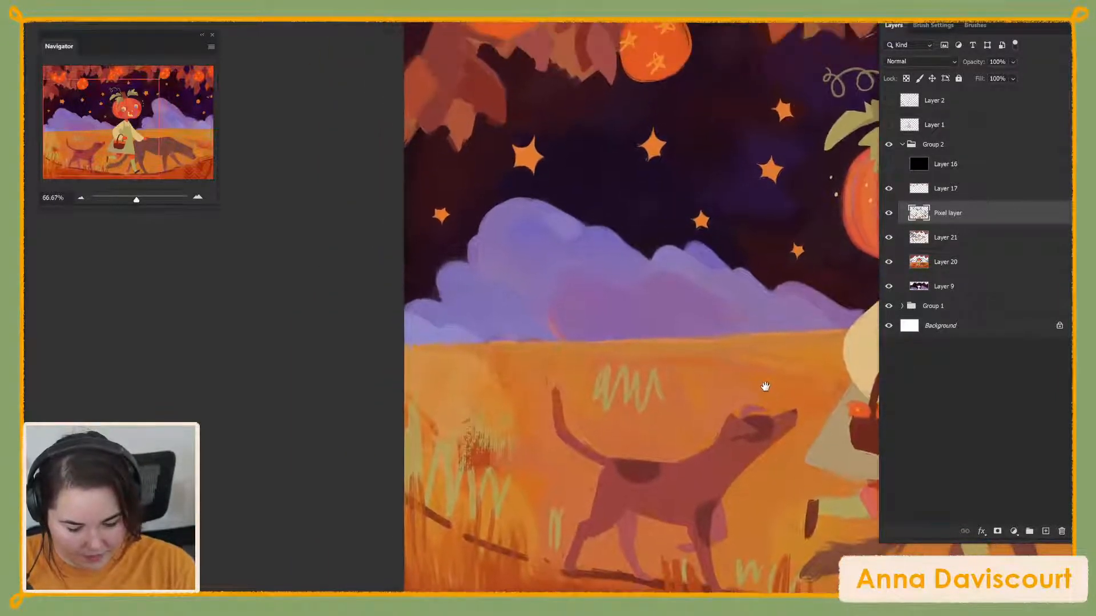
{"action": "left_click", "coordinate": [976, 25]}
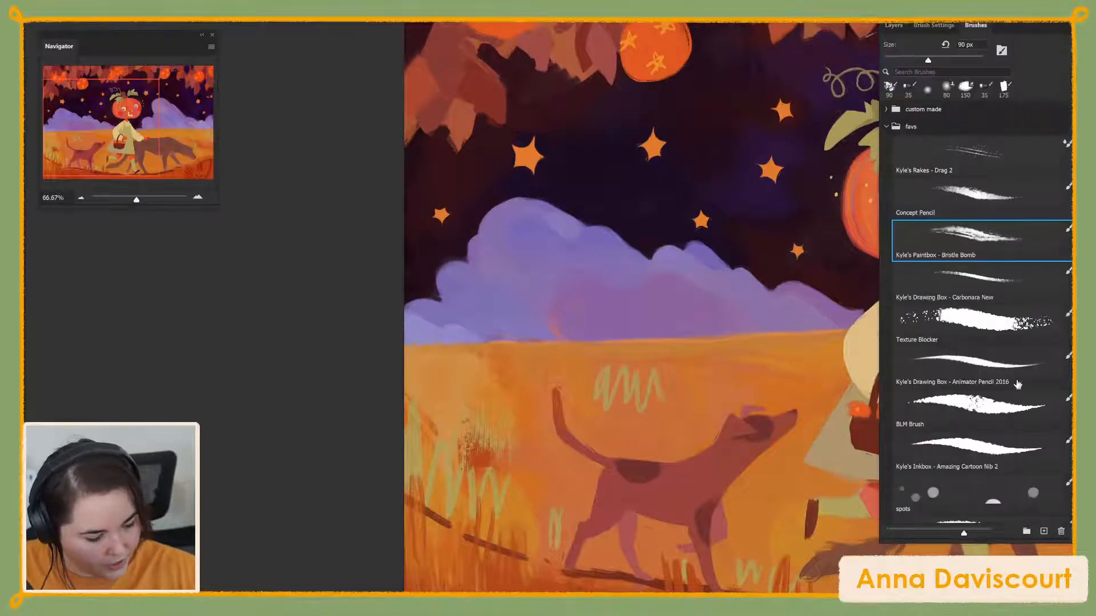
{"action": "left_click", "coordinate": [1028, 326]}
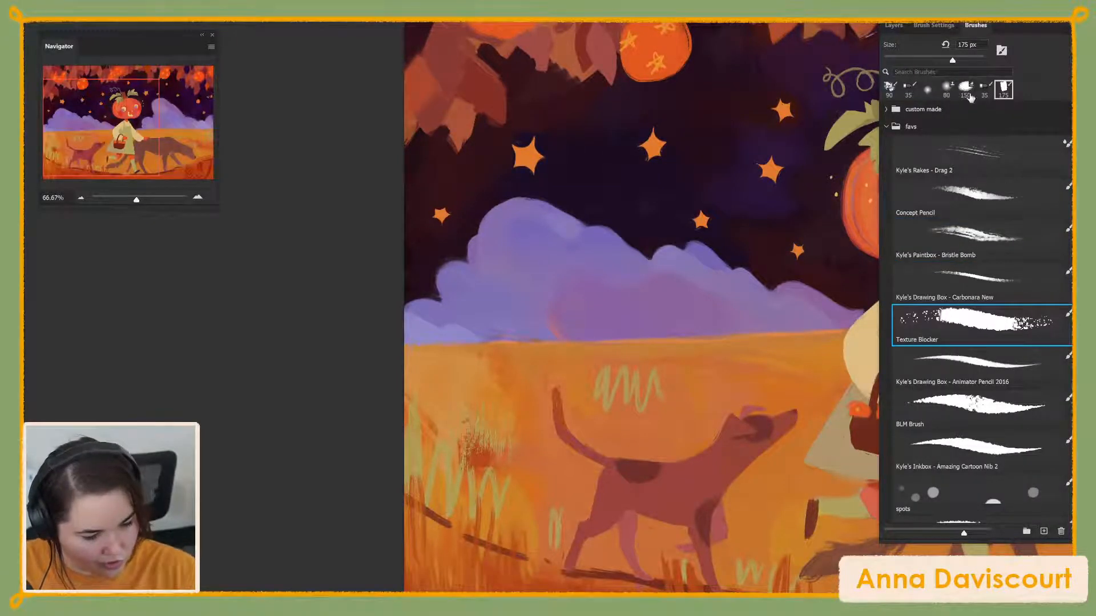
{"action": "left_click", "coordinate": [894, 25]}
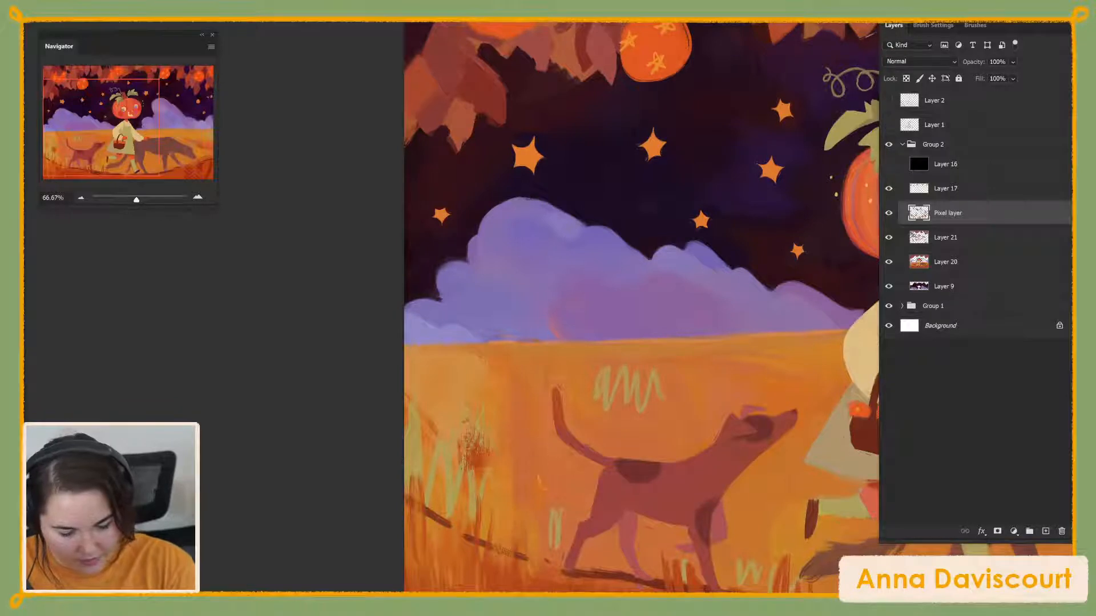
Cover the scribbled grass at the field's left edge with a muted green patch sampled from the field, softening its edge with orange
{"action": "key", "text": "alt"}
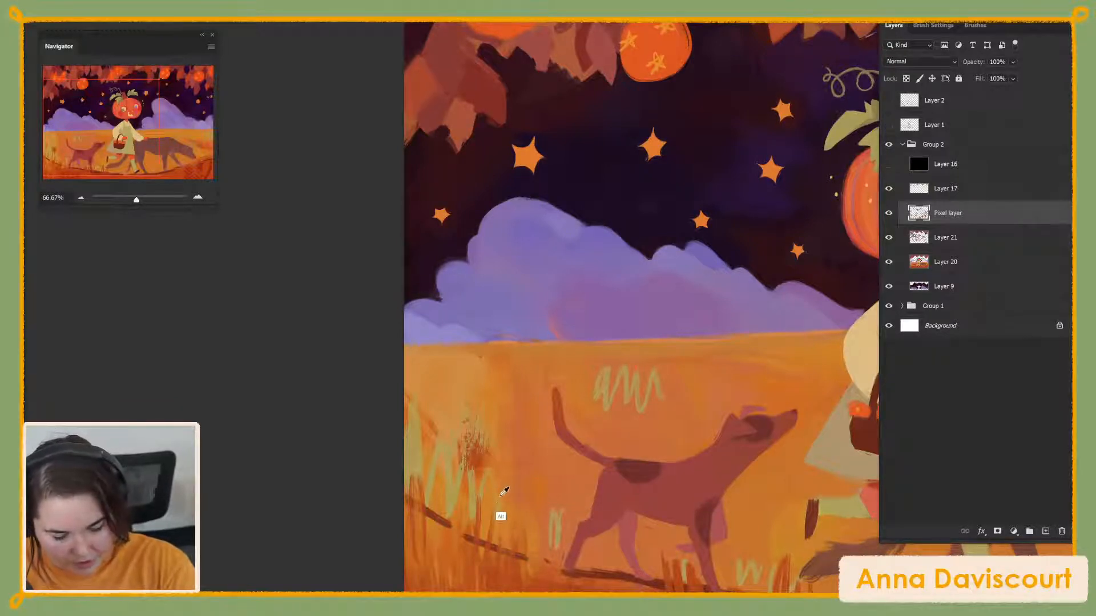
{"action": "left_click_drag", "start_coordinate": [665, 461], "coordinate": [255, 537]}
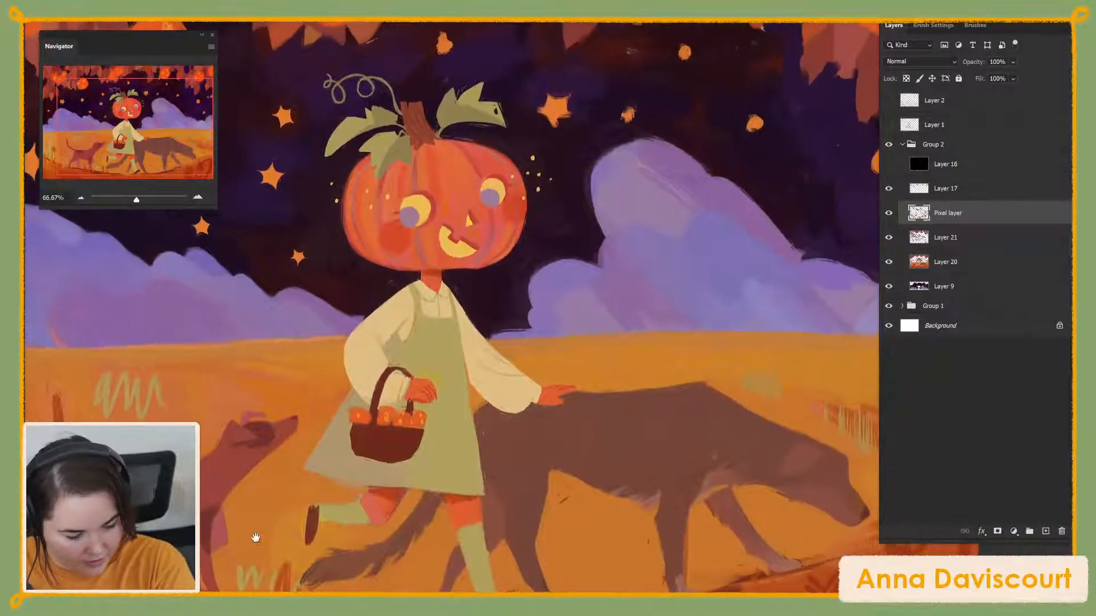
{"action": "left_click_drag", "start_coordinate": [668, 483], "coordinate": [489, 510]}
{"action": "key", "text": "alt"}
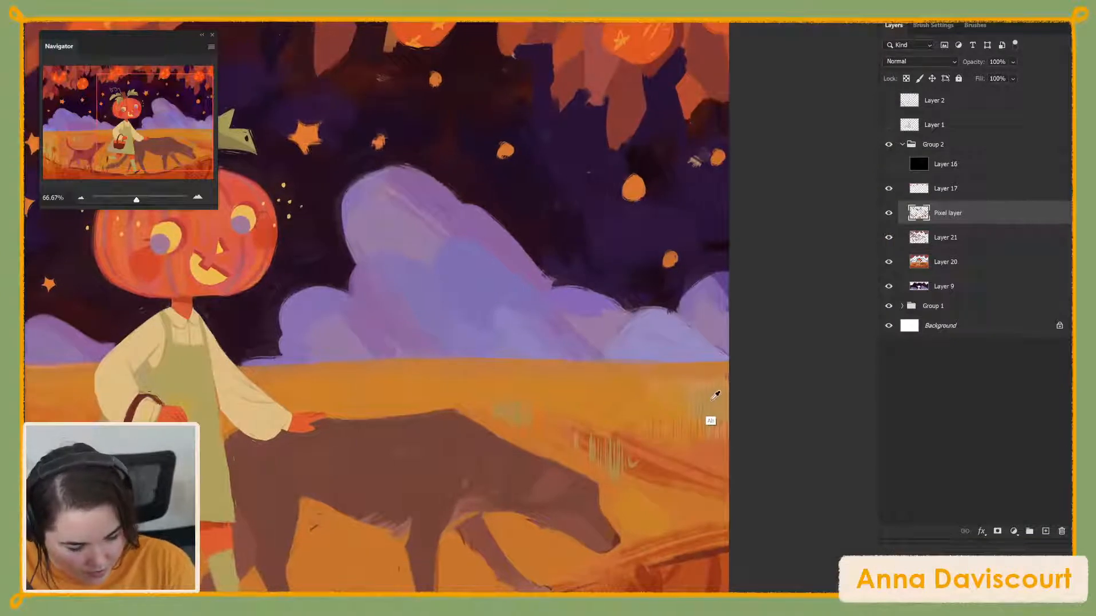
{"action": "left_click", "coordinate": [714, 397], "text": "alt"}
{"action": "mouse_move", "coordinate": [710, 393]}
{"action": "left_mouse_down"}
{"action": "mouse_move", "coordinate": [725, 489]}
{"action": "mouse_move", "coordinate": [672, 562]}
{"action": "left_mouse_up"}
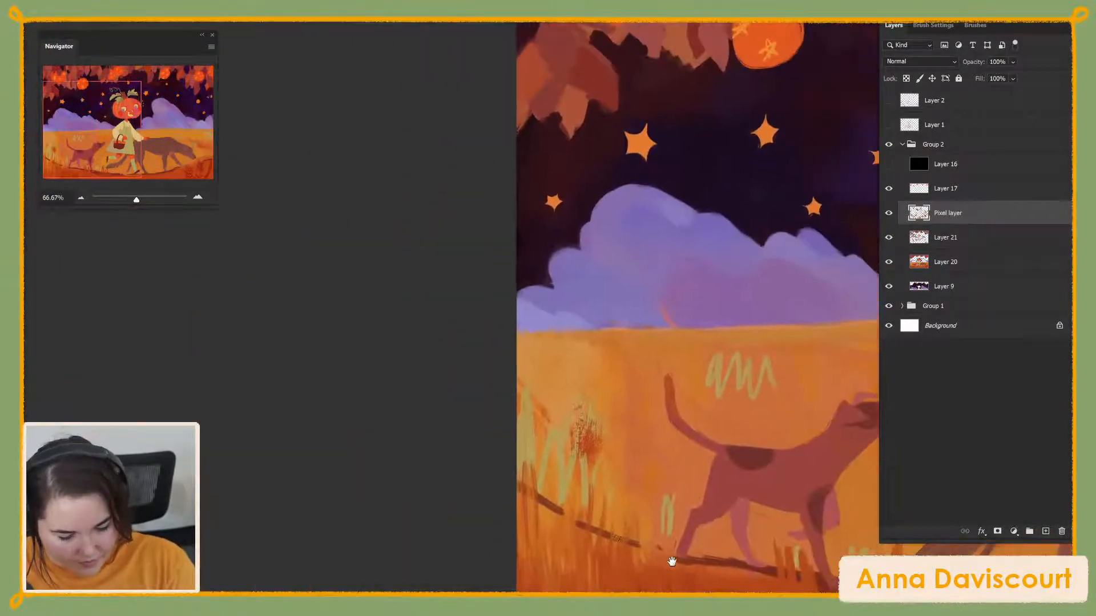
{"action": "mouse_move", "coordinate": [545, 425]}
{"action": "left_mouse_down"}
{"action": "mouse_move", "coordinate": [562, 474]}
{"action": "mouse_move", "coordinate": [582, 439]}
{"action": "mouse_move", "coordinate": [608, 466]}
{"action": "mouse_move", "coordinate": [588, 426]}
{"action": "left_mouse_up"}
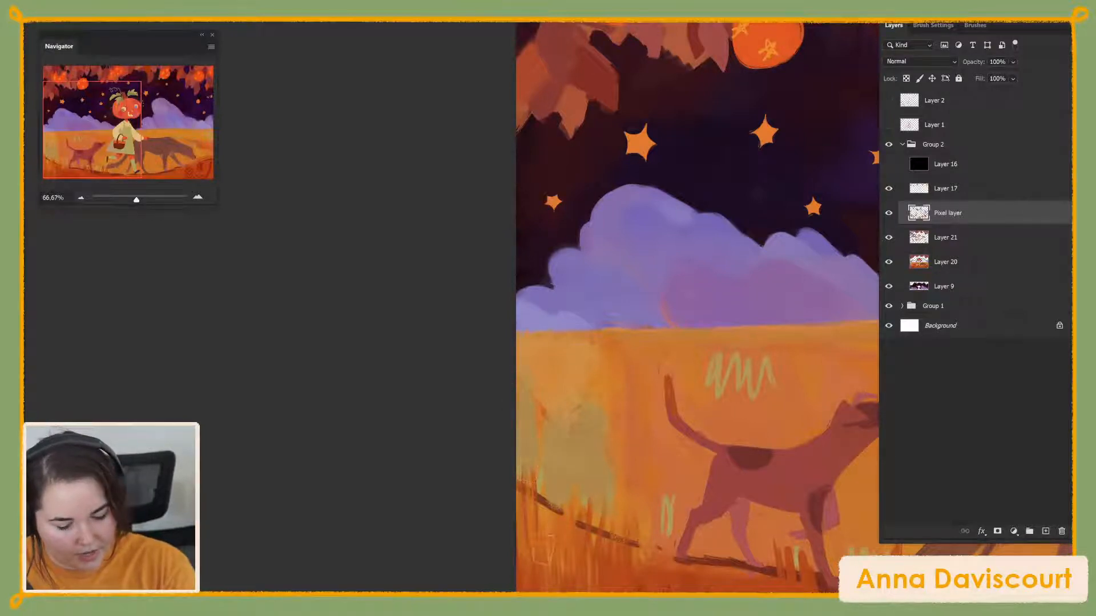
{"action": "key", "text": "alt"}
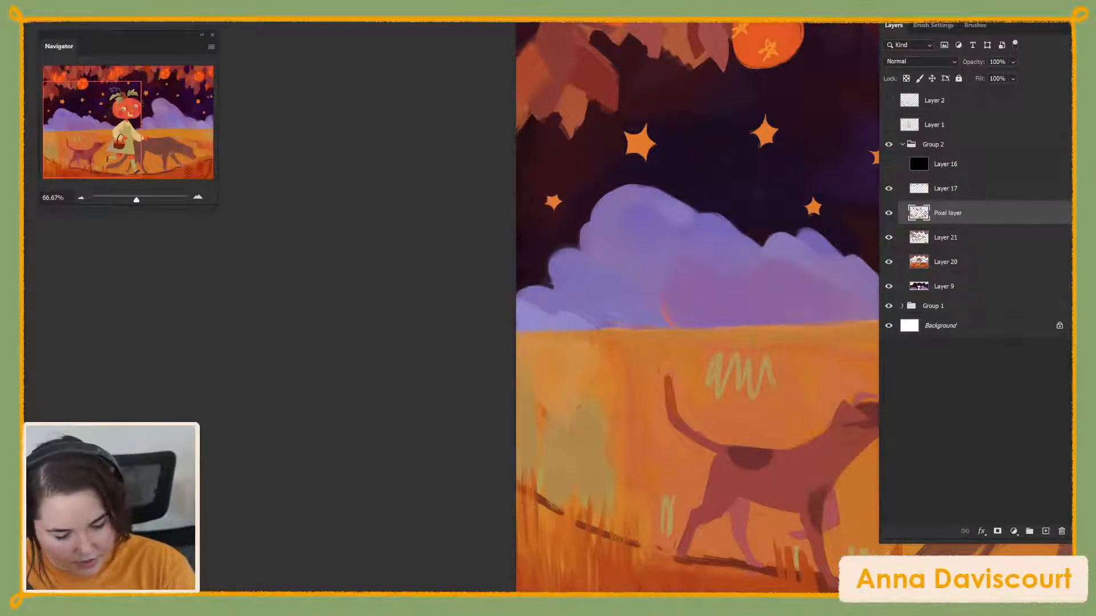
{"action": "left_click_drag", "start_coordinate": [562, 343], "coordinate": [566, 524]}
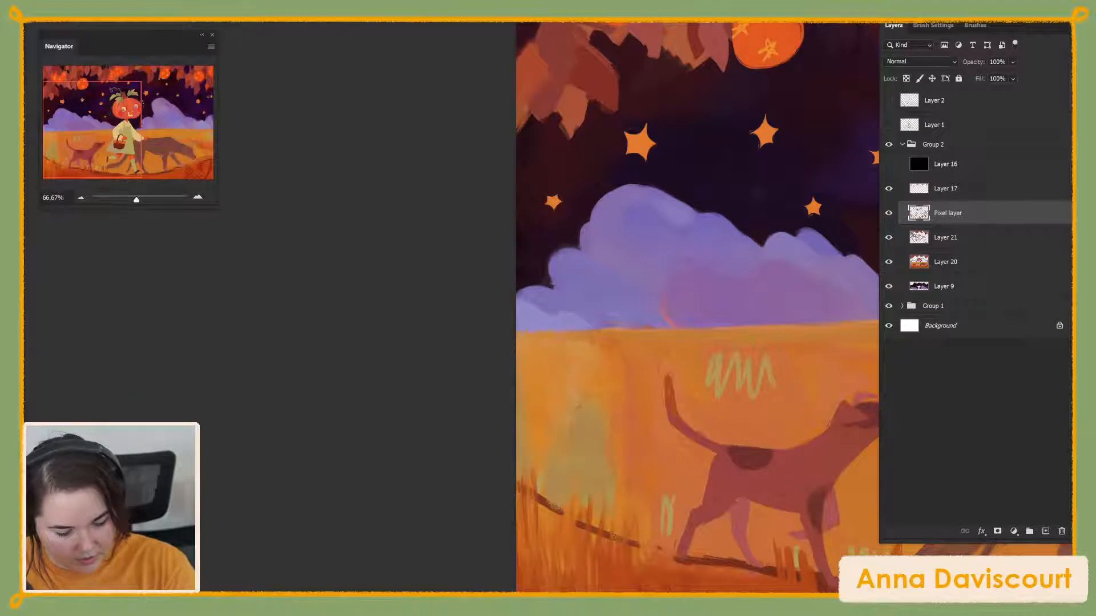
Paint over the zigzag grass scribble above the small dog's back with soft muted green patches blended into the orange field
{"action": "left_click", "coordinate": [593, 465], "text": "alt"}
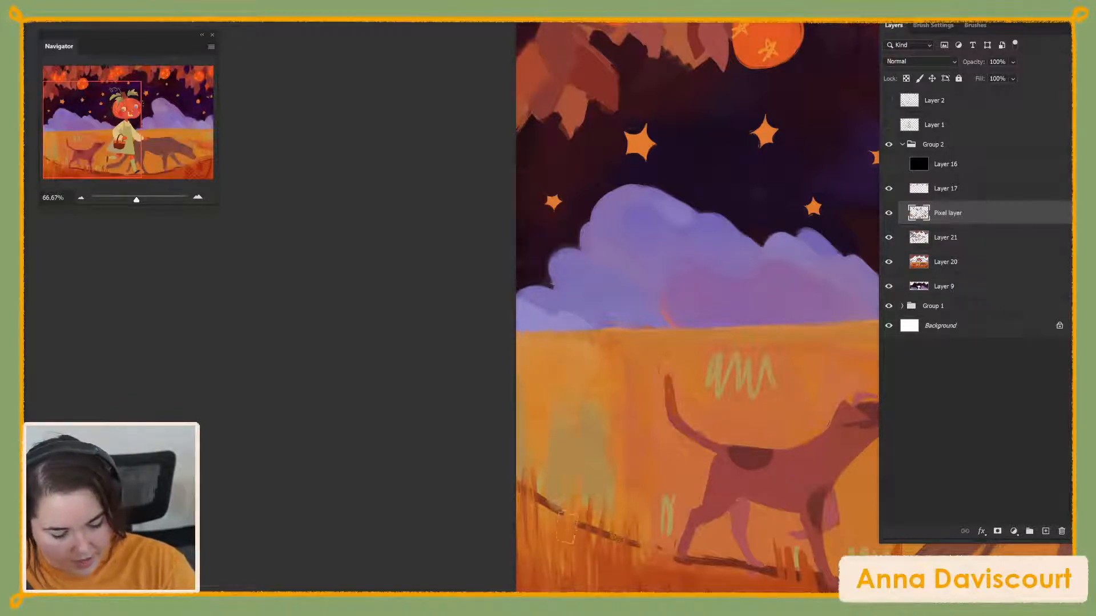
{"action": "left_click_drag", "start_coordinate": [714, 349], "coordinate": [714, 396]}
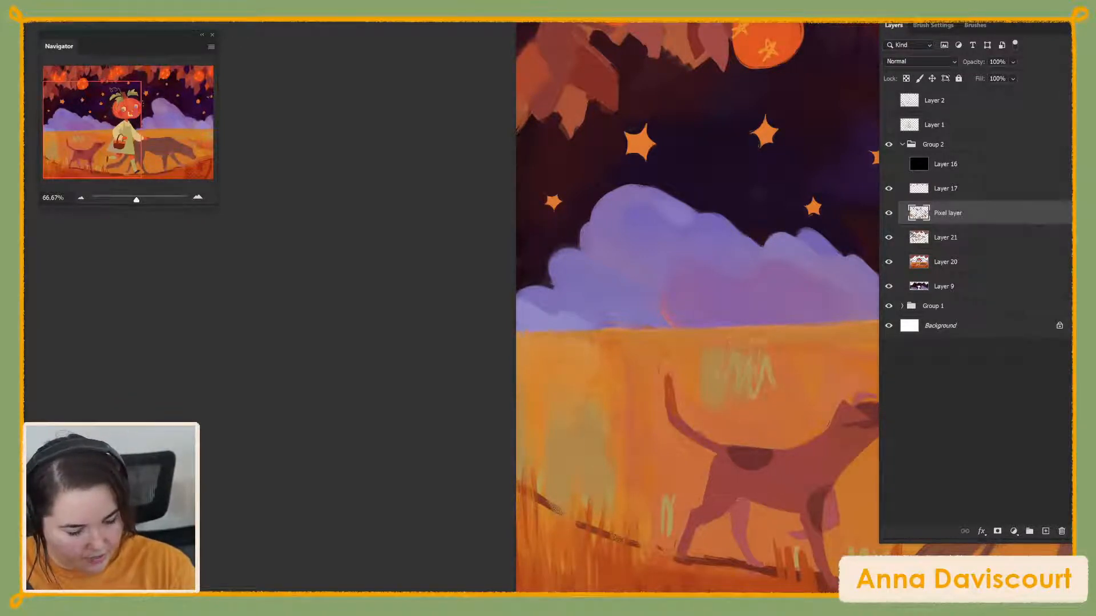
{"action": "left_click_drag", "start_coordinate": [759, 351], "coordinate": [773, 420]}
{"action": "left_click_drag", "start_coordinate": [767, 371], "coordinate": [767, 400]}
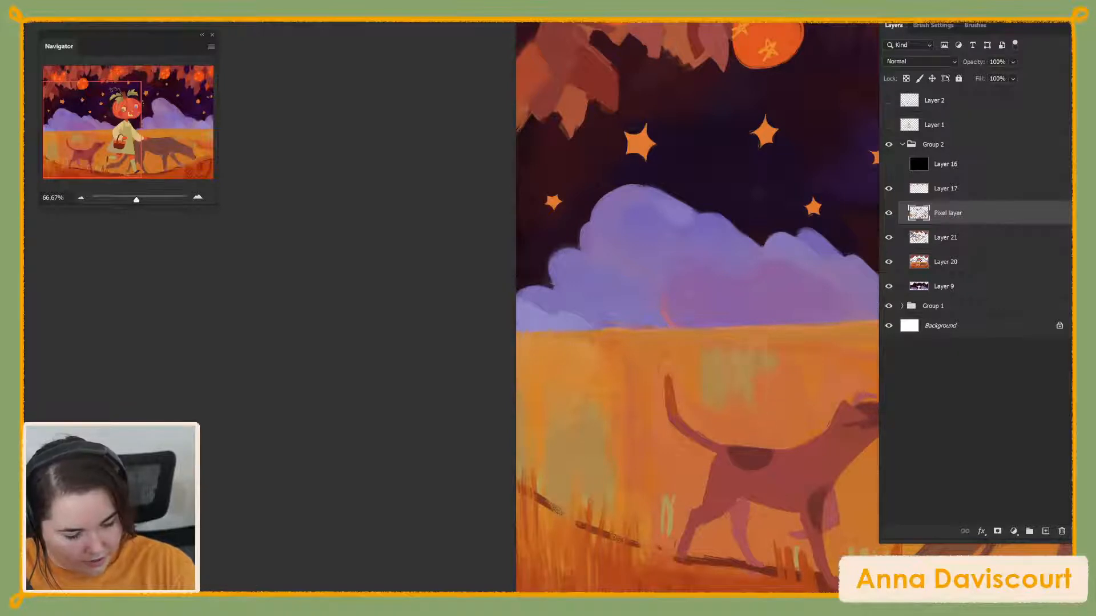
{"action": "left_click_drag", "start_coordinate": [742, 357], "coordinate": [742, 426]}
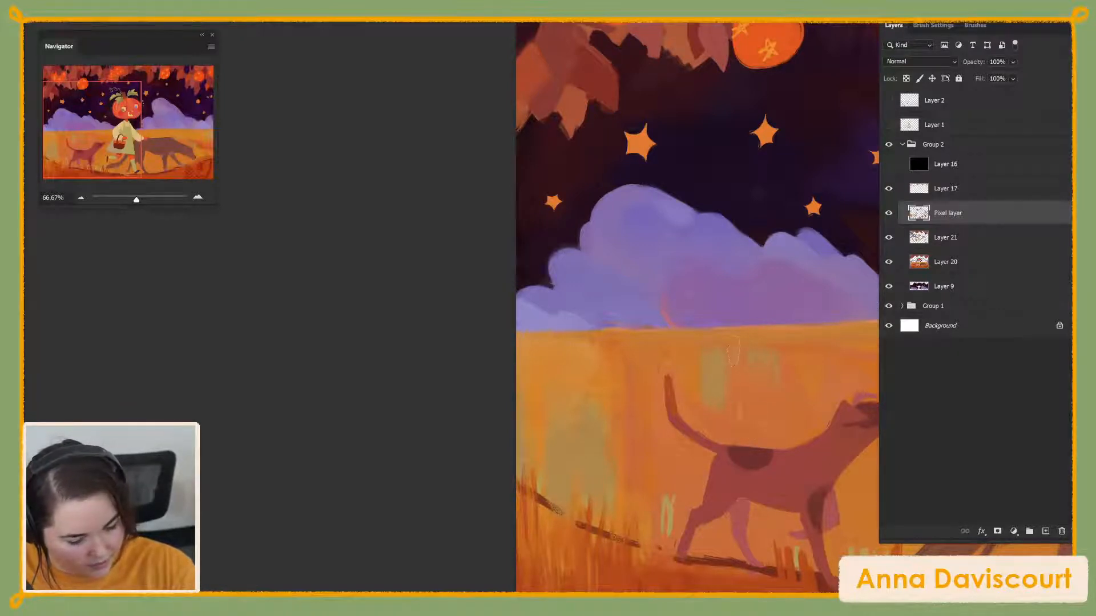
{"action": "left_click_drag", "start_coordinate": [789, 378], "coordinate": [792, 409]}
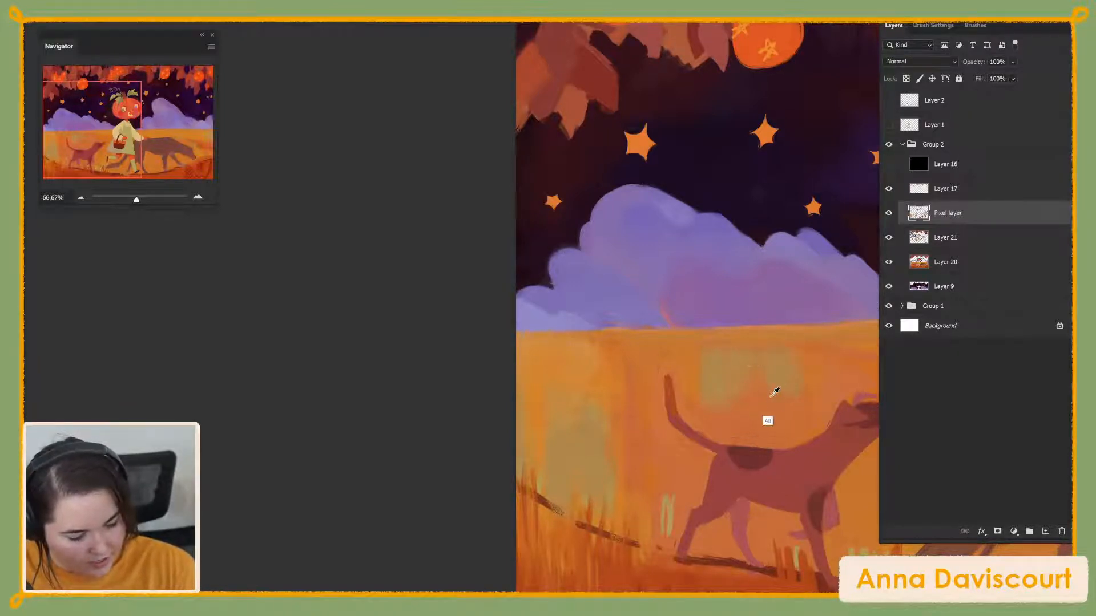
{"action": "mouse_move", "coordinate": [704, 346]}
{"action": "left_mouse_down"}
{"action": "mouse_move", "coordinate": [705, 363]}
{"action": "mouse_move", "coordinate": [793, 383]}
{"action": "left_mouse_up"}
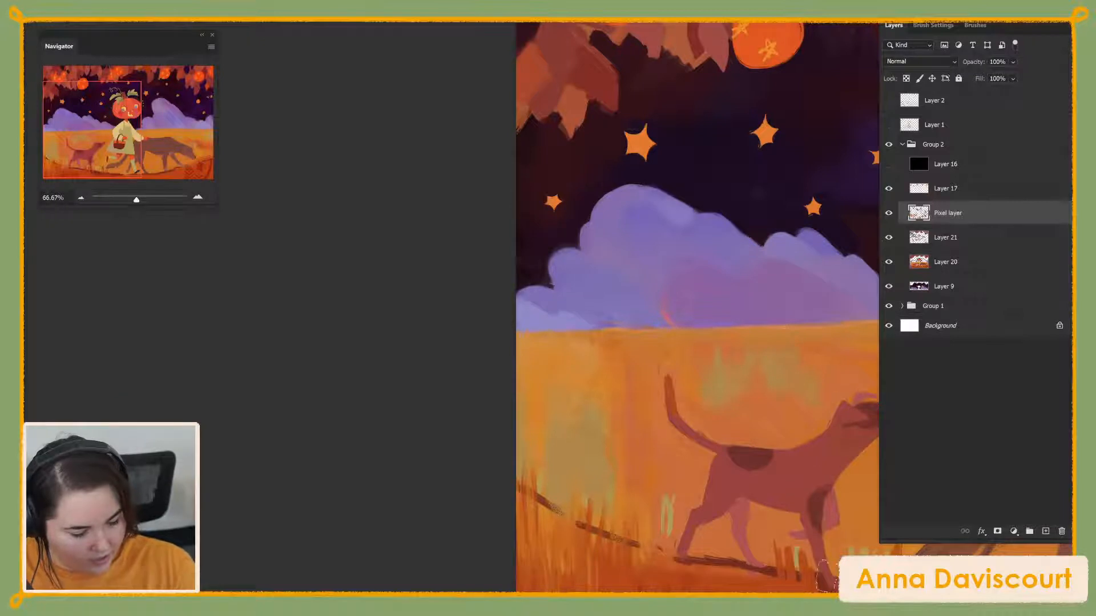
Cover the small green scribble by the dog's hind leg with sampled green and blend it with nearby orange
{"action": "left_click", "coordinate": [595, 455], "text": "alt"}
{"action": "left_click_drag", "start_coordinate": [665, 499], "coordinate": [666, 518]}
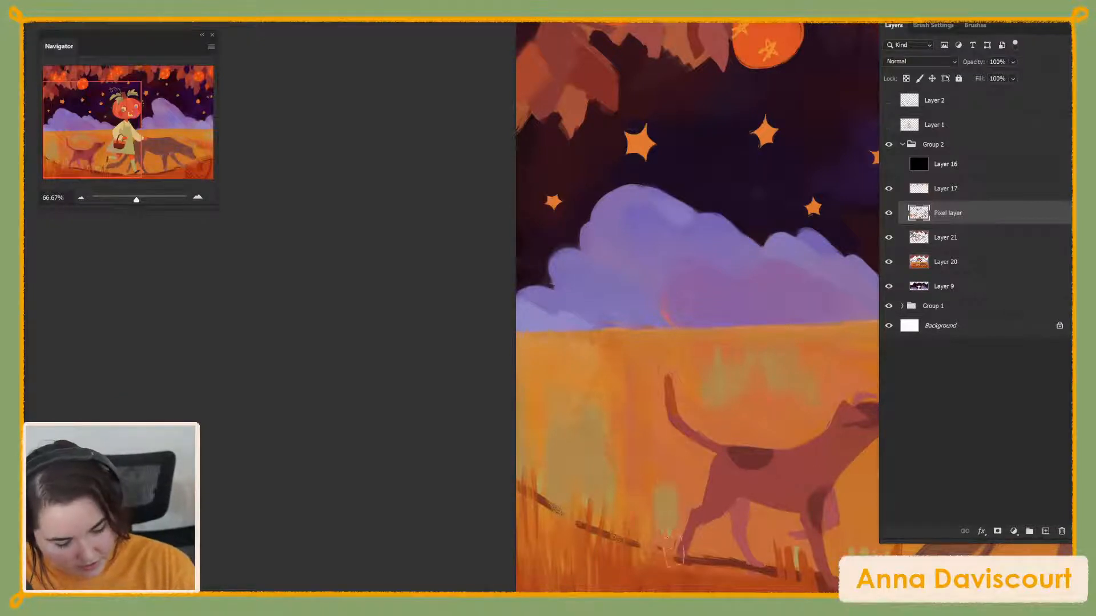
{"action": "left_click", "coordinate": [644, 468], "text": "alt"}
{"action": "left_click_drag", "start_coordinate": [662, 480], "coordinate": [660, 531]}
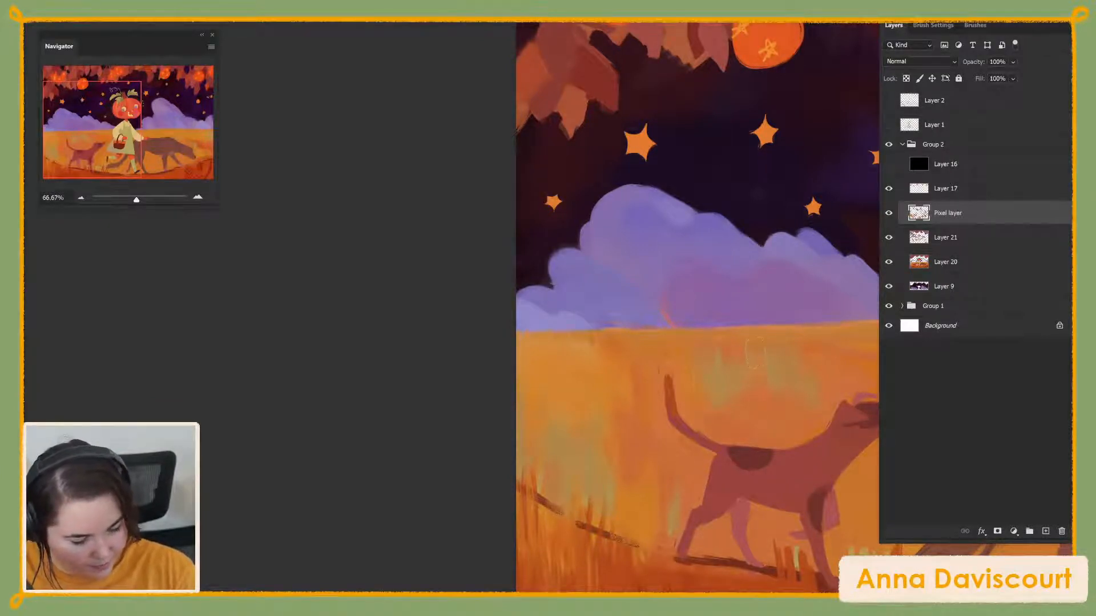
Paint upward orange grass strokes over the leftover green blades along the ground line behind the small dog
{"action": "left_click_drag", "start_coordinate": [702, 507], "coordinate": [660, 458]}
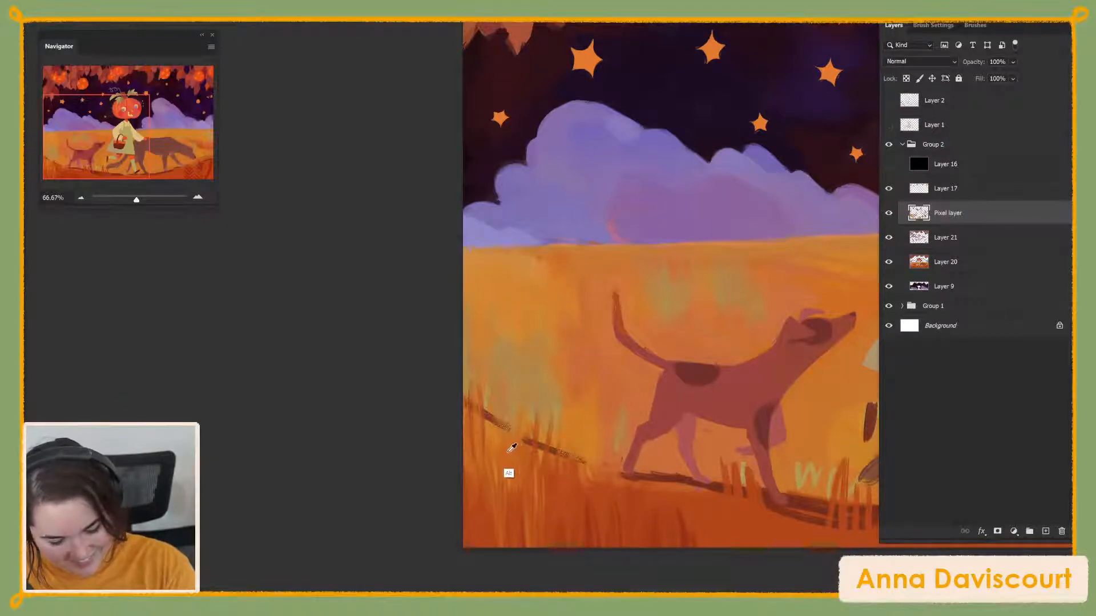
{"action": "left_click_drag", "start_coordinate": [528, 463], "coordinate": [559, 422]}
{"action": "left_click_drag", "start_coordinate": [562, 468], "coordinate": [571, 445]}
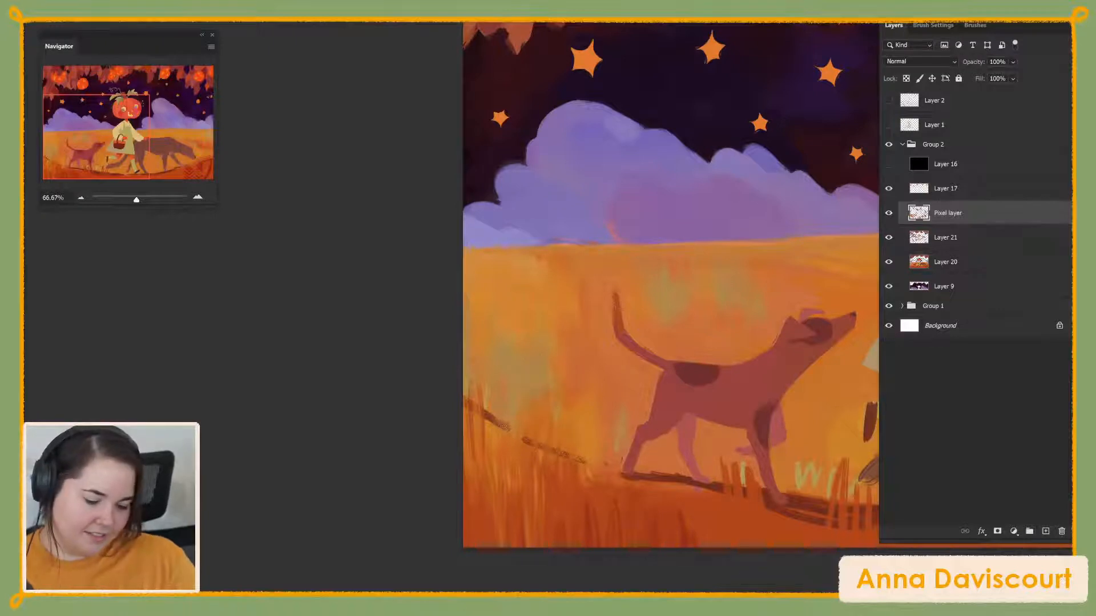
Blend the dark ground line and foreground grass behind the small dog using orange and rust tones sampled from the painting
{"action": "left_click_drag", "start_coordinate": [716, 530], "coordinate": [653, 540]}
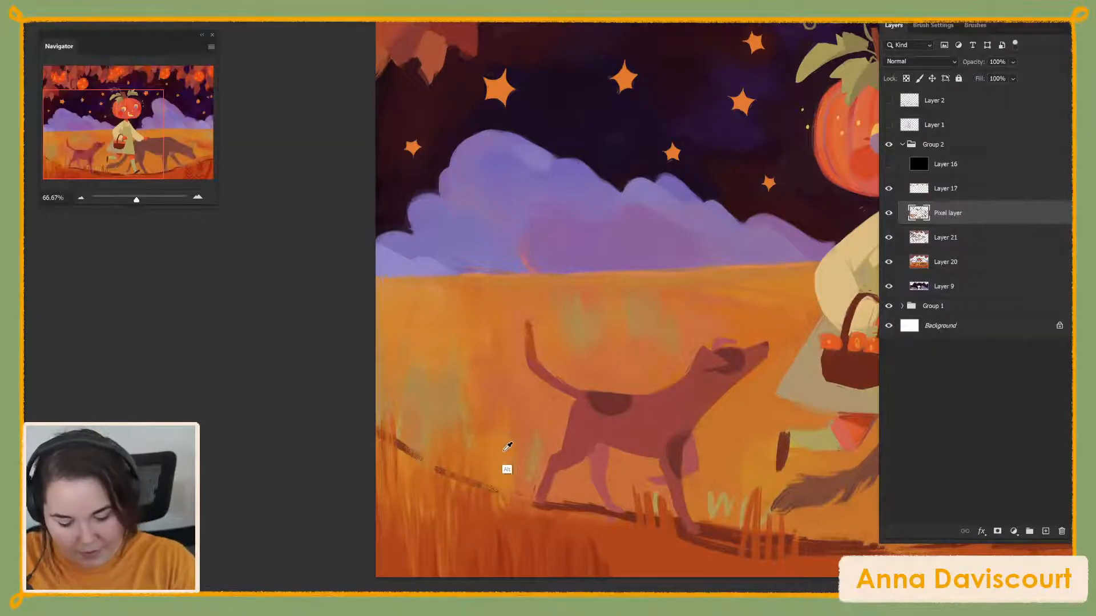
{"action": "key", "text": "alt"}
{"action": "left_click", "coordinate": [457, 477], "text": "alt"}
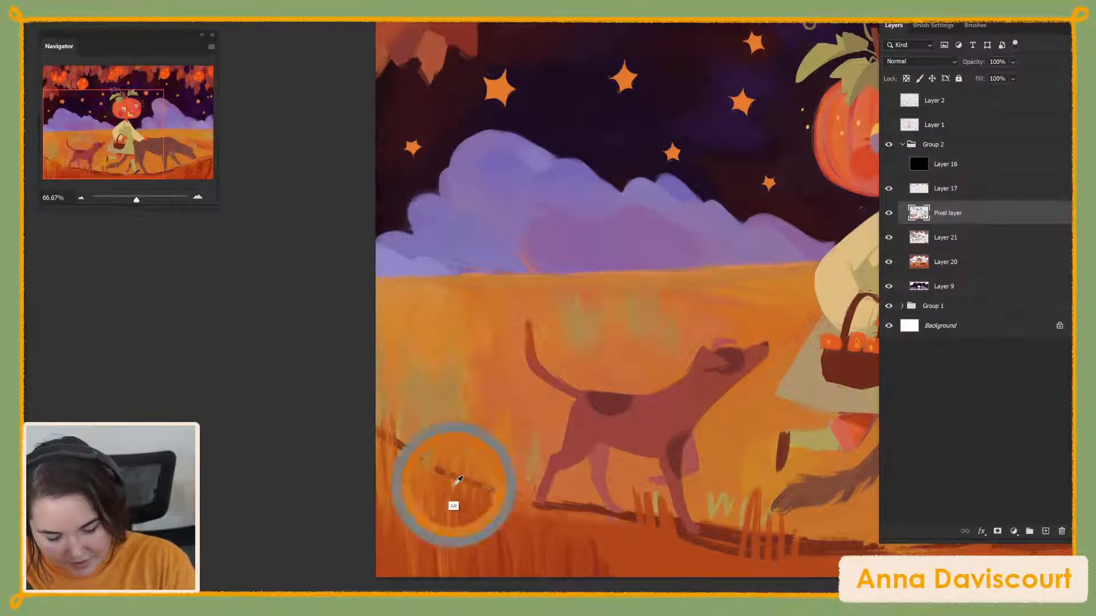
{"action": "left_click", "coordinate": [476, 523], "text": "alt"}
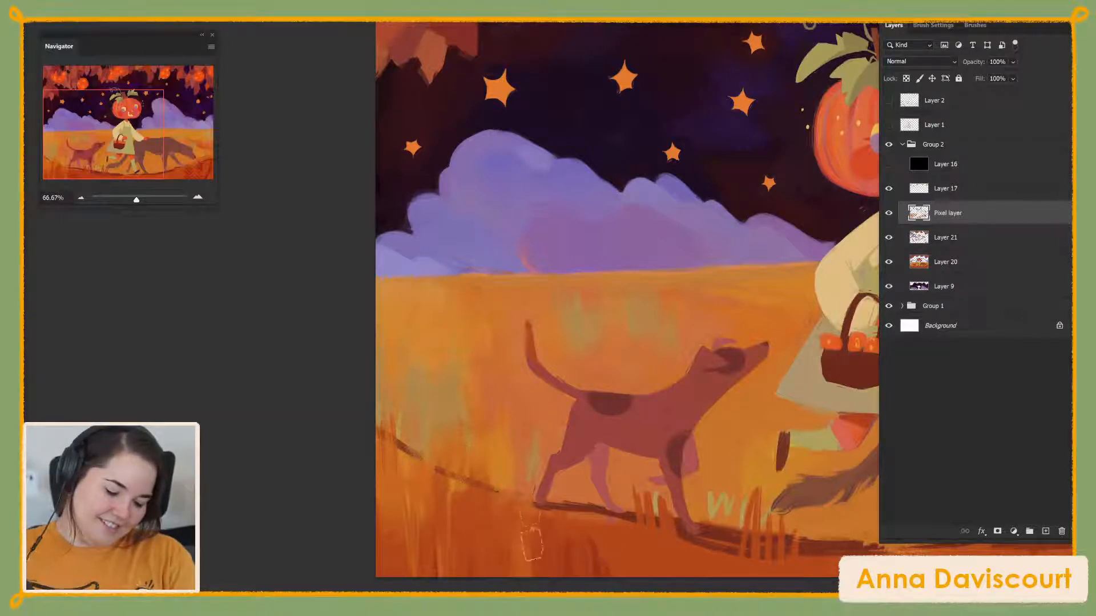
Add vertical grass strokes in sampled oranges to the red-orange foreground beneath the small dog's hind legs
{"action": "key", "text": "alt"}
{"action": "left_click", "coordinate": [532, 487], "text": "alt"}
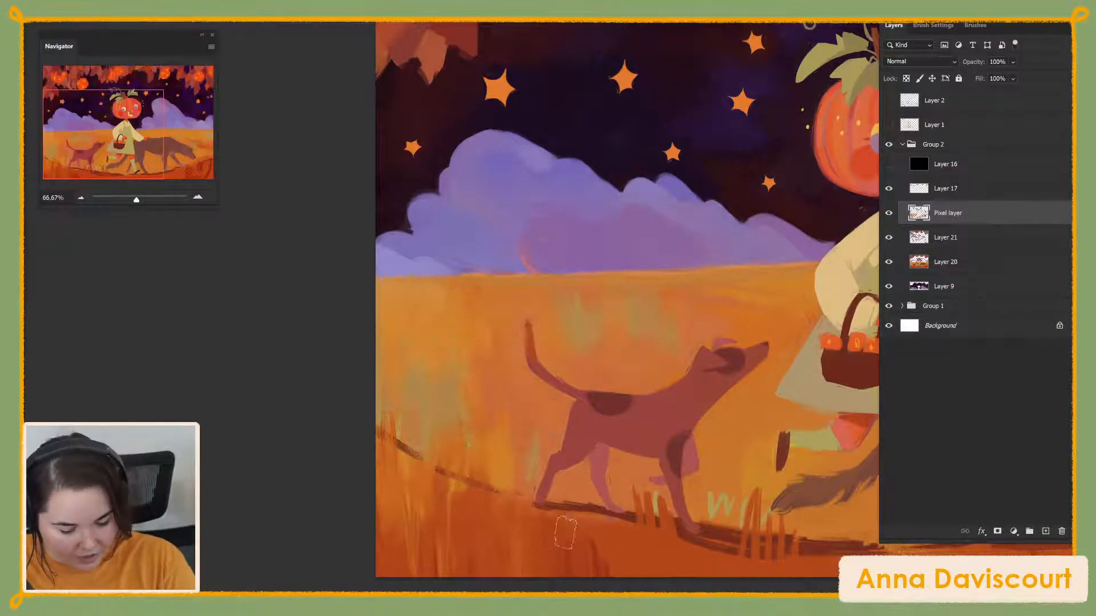
{"action": "mouse_move", "coordinate": [557, 588]}
{"action": "left_mouse_down"}
{"action": "mouse_move", "coordinate": [548, 520]}
{"action": "mouse_move", "coordinate": [593, 548]}
{"action": "mouse_move", "coordinate": [563, 520]}
{"action": "left_mouse_up"}
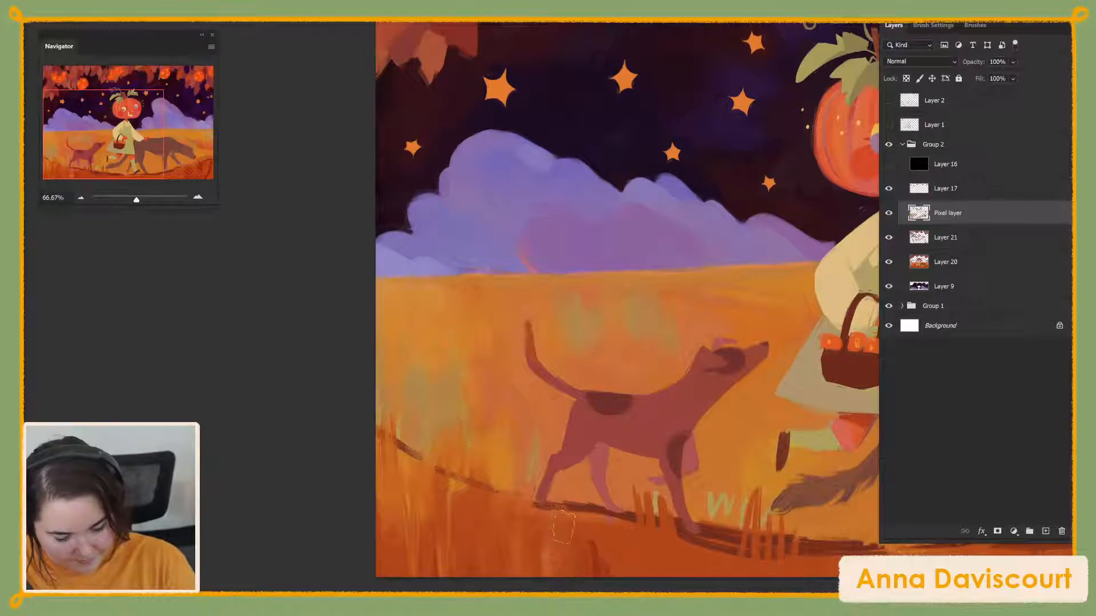
{"action": "key", "text": "alt"}
{"action": "left_click", "coordinate": [425, 482], "text": "alt"}
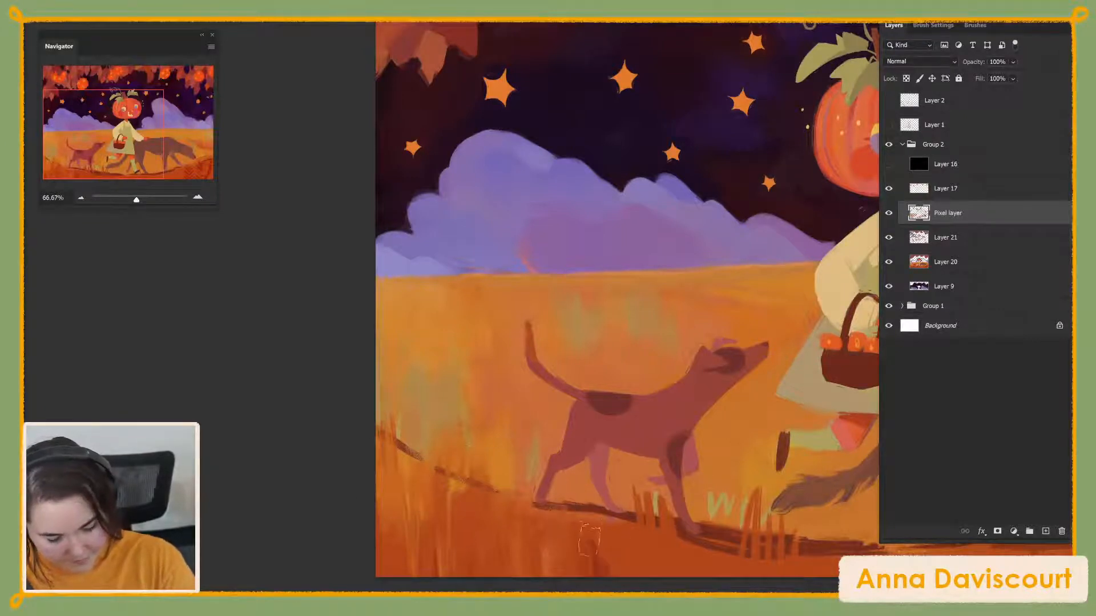
{"action": "left_click_drag", "start_coordinate": [576, 576], "coordinate": [608, 528]}
{"action": "left_click_drag", "start_coordinate": [611, 576], "coordinate": [619, 545]}
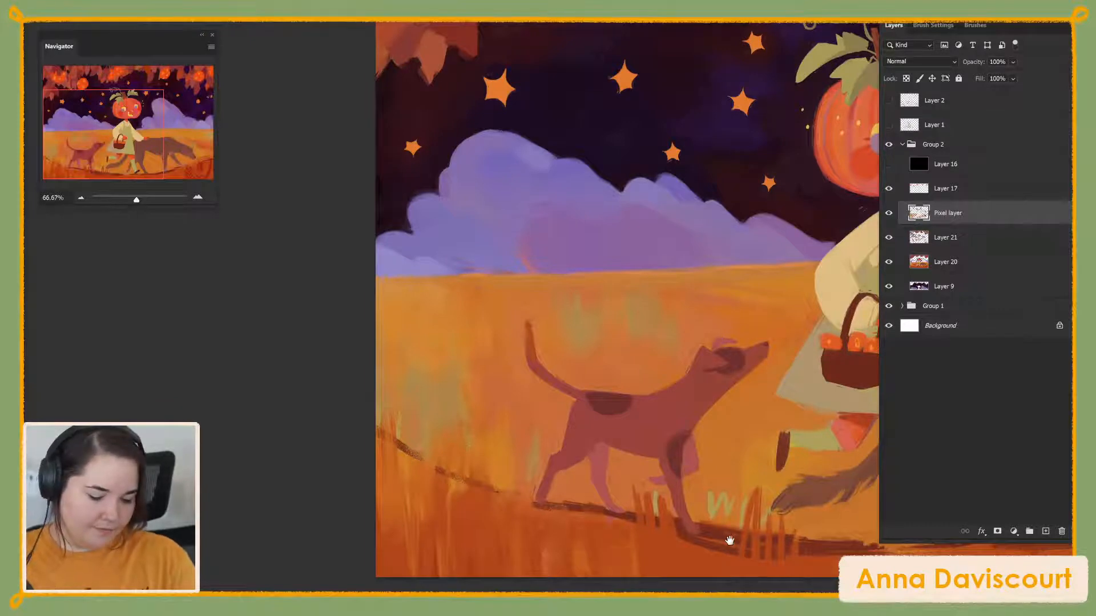
Touch up the red-orange foreground grass behind the small dog with an orange sampled from the painting
{"action": "left_click_drag", "start_coordinate": [727, 539], "coordinate": [557, 496]}
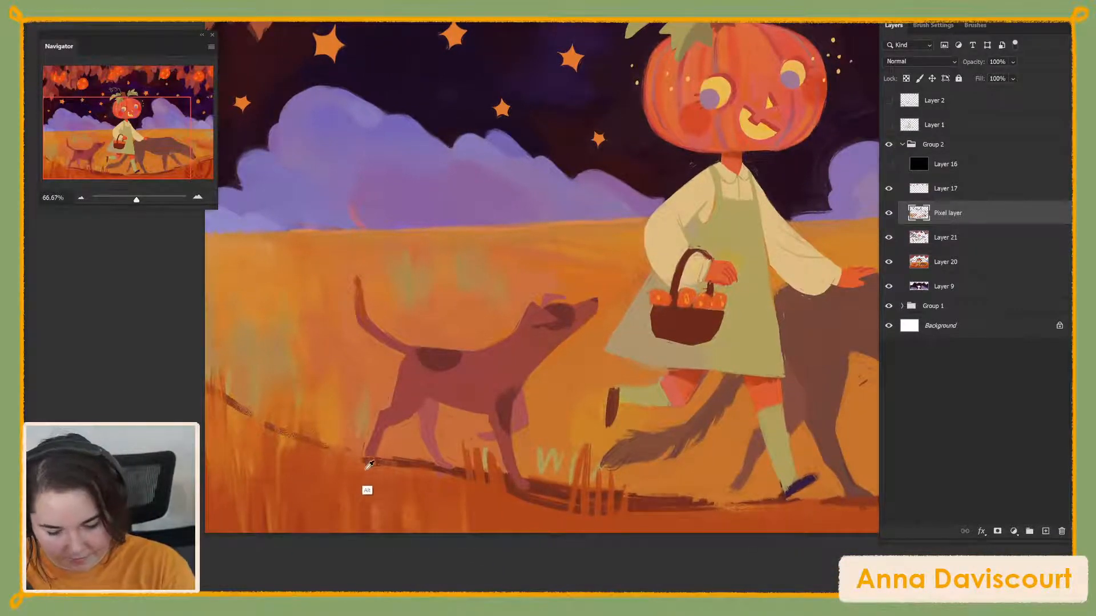
{"action": "left_click", "coordinate": [257, 457], "text": "alt"}
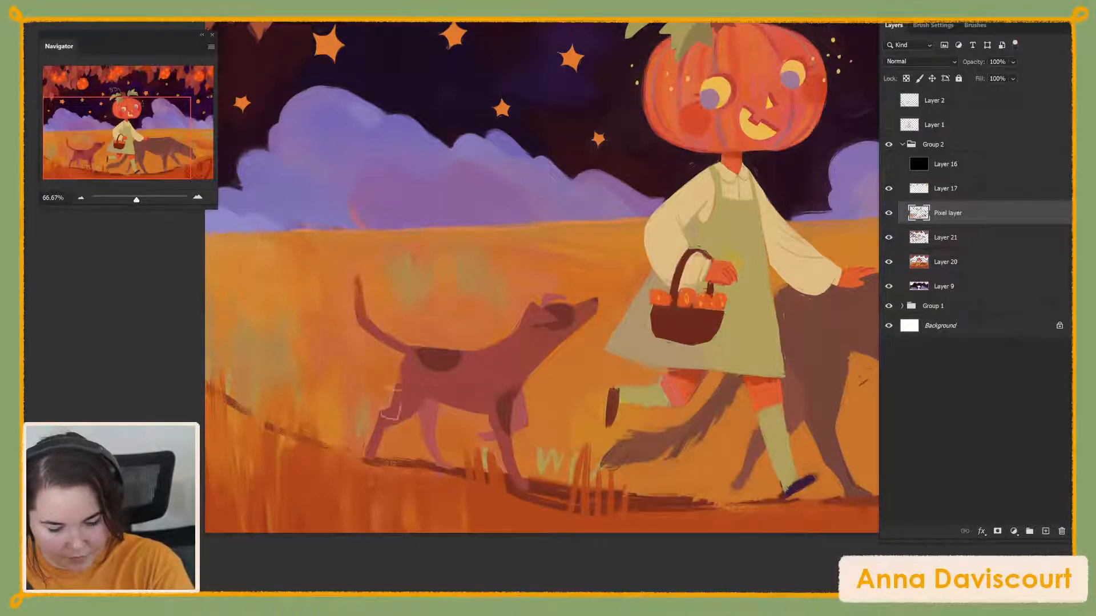
{"action": "left_click_drag", "start_coordinate": [491, 458], "coordinate": [650, 595]}
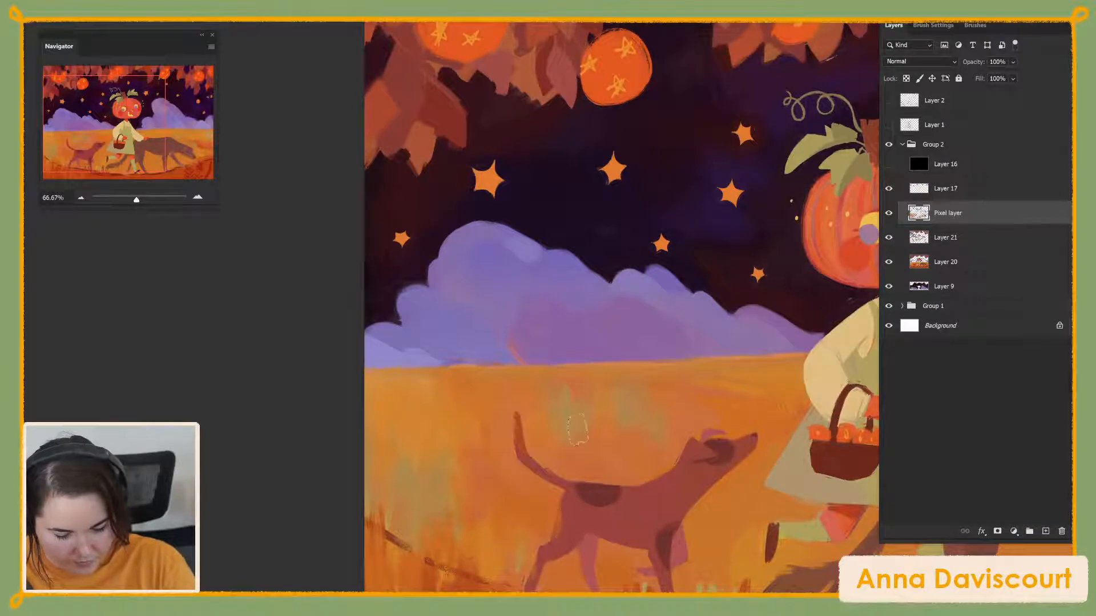
{"action": "left_click_drag", "start_coordinate": [711, 588], "coordinate": [828, 503]}
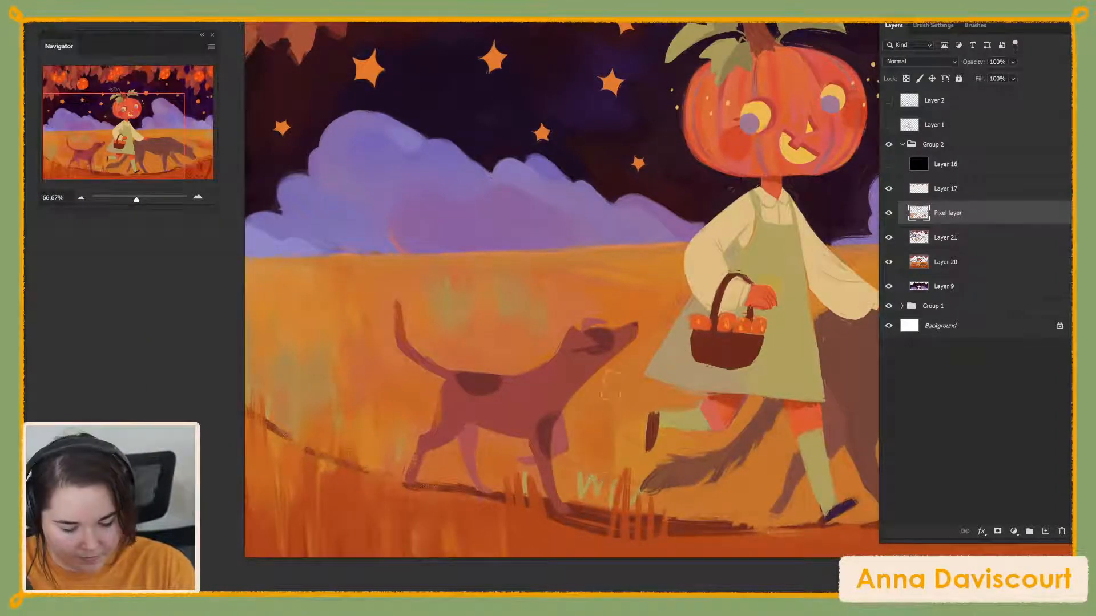
{"action": "left_click_drag", "start_coordinate": [615, 508], "coordinate": [780, 542]}
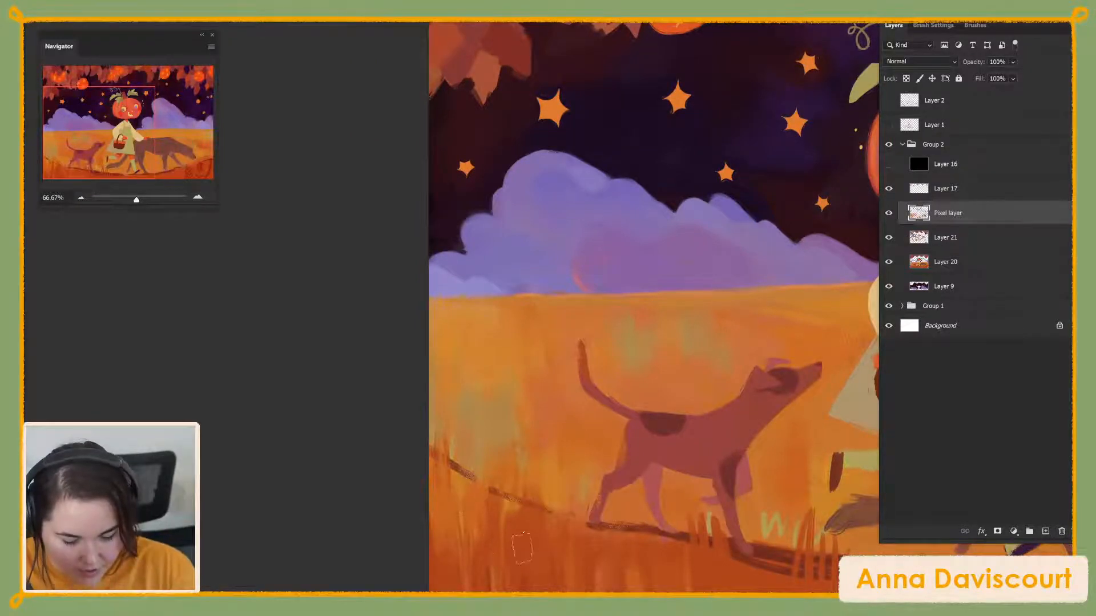
{"action": "left_click_drag", "start_coordinate": [778, 497], "coordinate": [577, 436]}
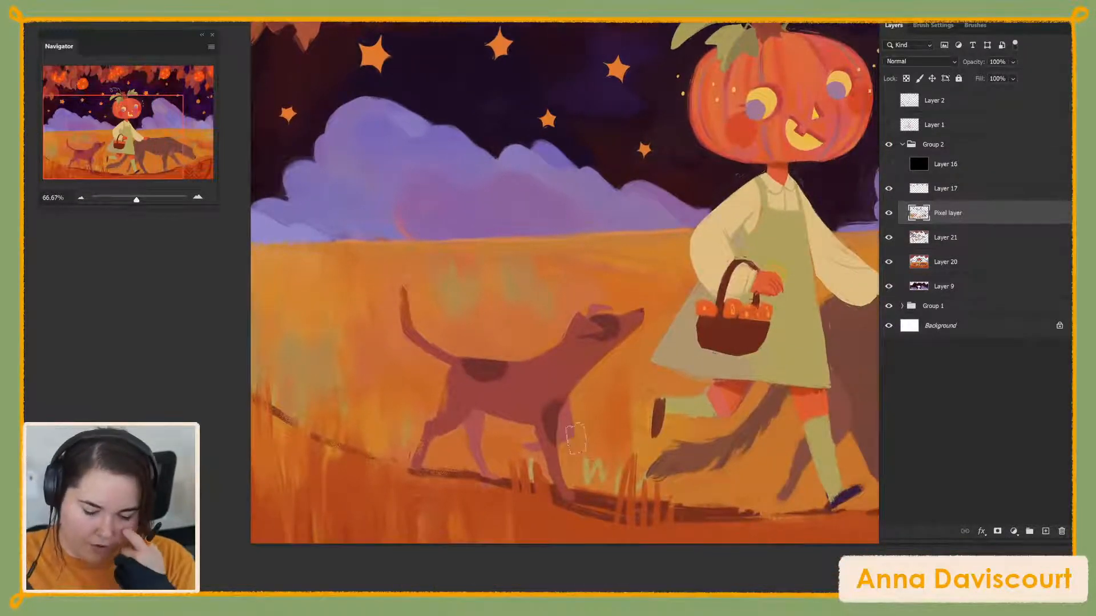
Switch to the Kyle's Paintbox - Bristle Bomb brush at 90 px and paint vertical sampled-green streaks into the field's edge patch behind the small dog
{"action": "left_click", "coordinate": [976, 25]}
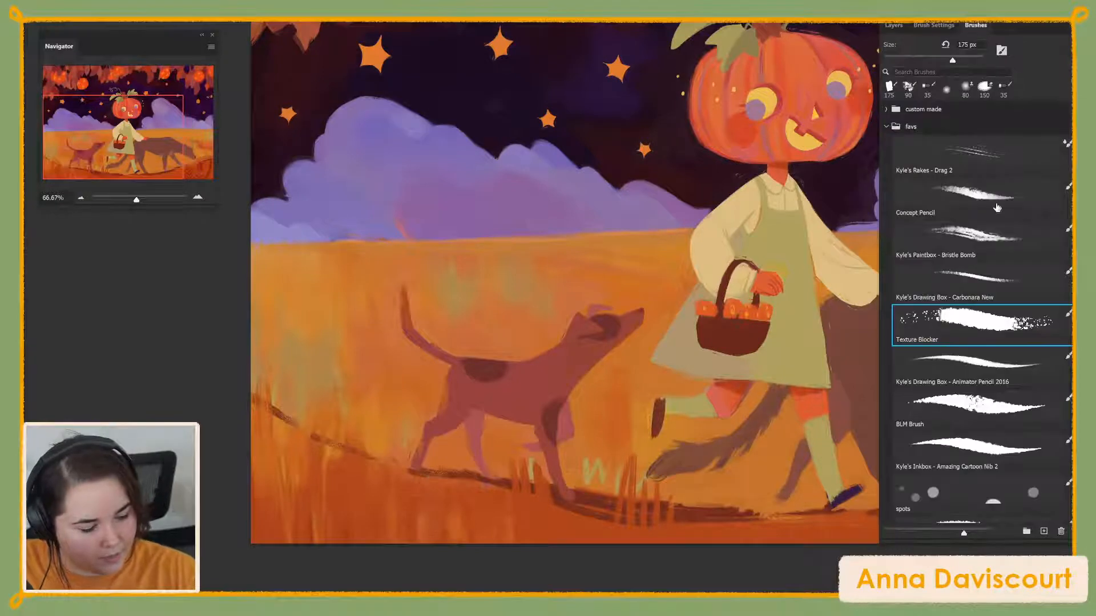
{"action": "left_click", "coordinate": [994, 247]}
{"action": "left_click_drag", "start_coordinate": [540, 411], "coordinate": [668, 447]}
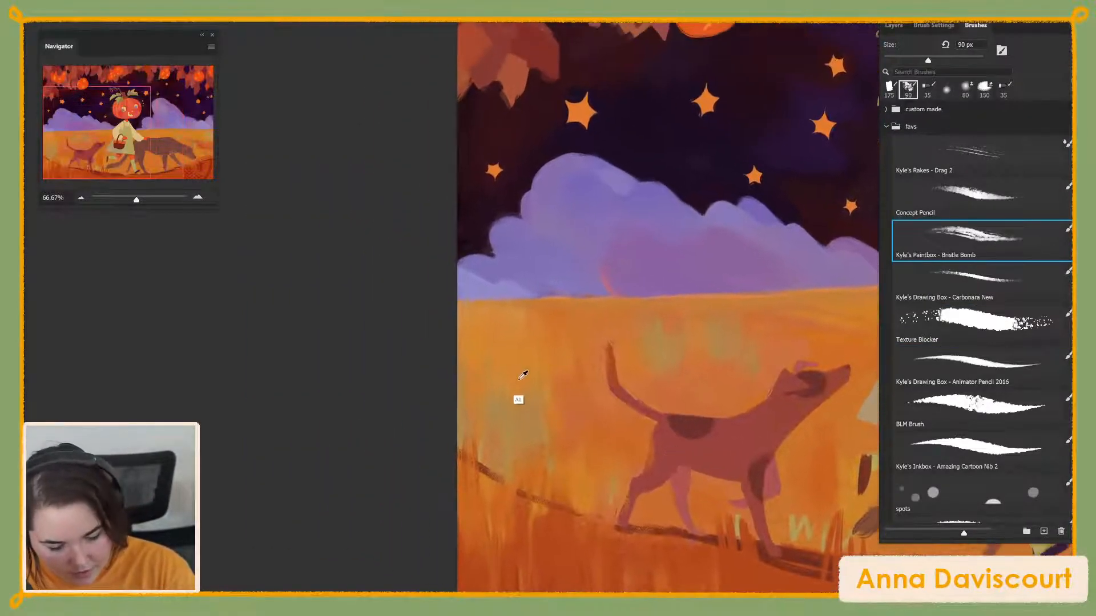
{"action": "key", "text": "alt"}
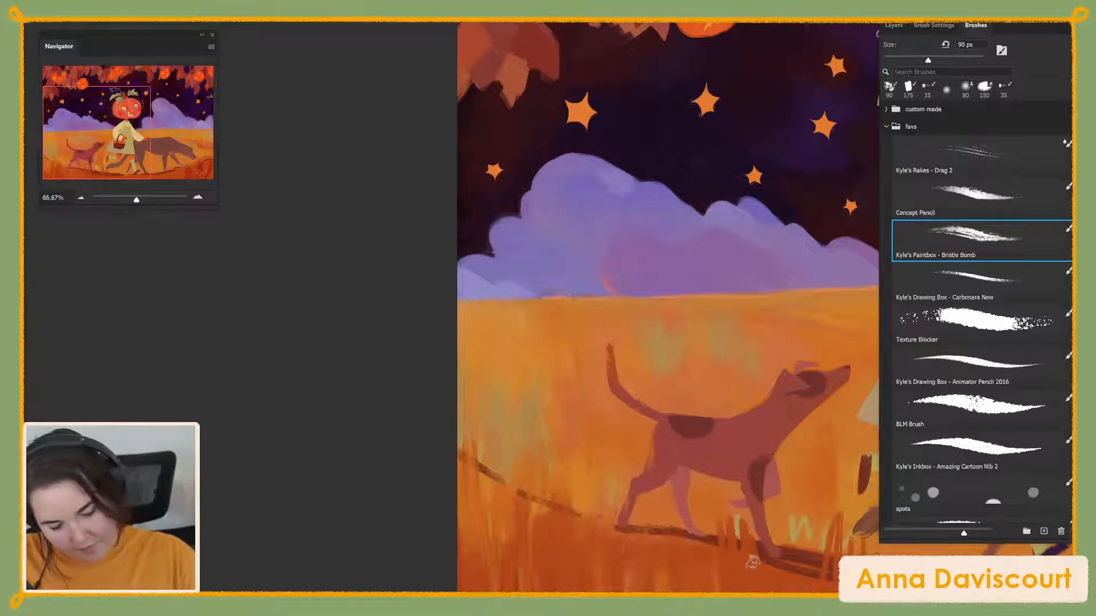
Work vertical bristle strokes of orange and muted green through the field between the canvas edge and the small dog's hind leg
{"action": "left_click_drag", "start_coordinate": [642, 494], "coordinate": [666, 478]}
{"action": "scroll", "coordinate": [662, 486], "scroll_direction": "up", "scroll_amount": 5}
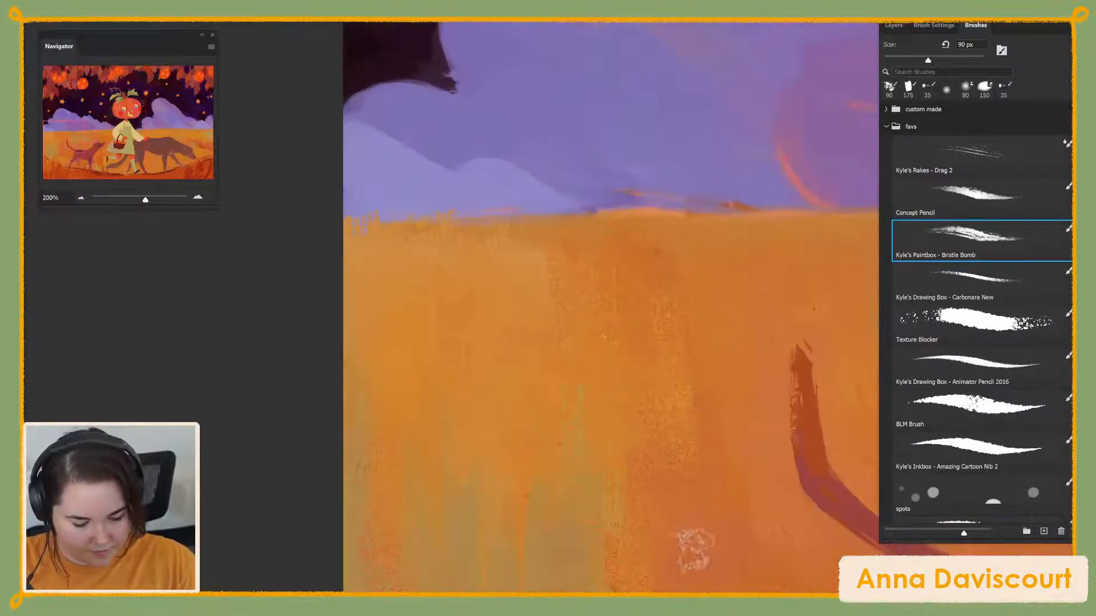
{"action": "left_click_drag", "start_coordinate": [643, 255], "coordinate": [643, 230]}
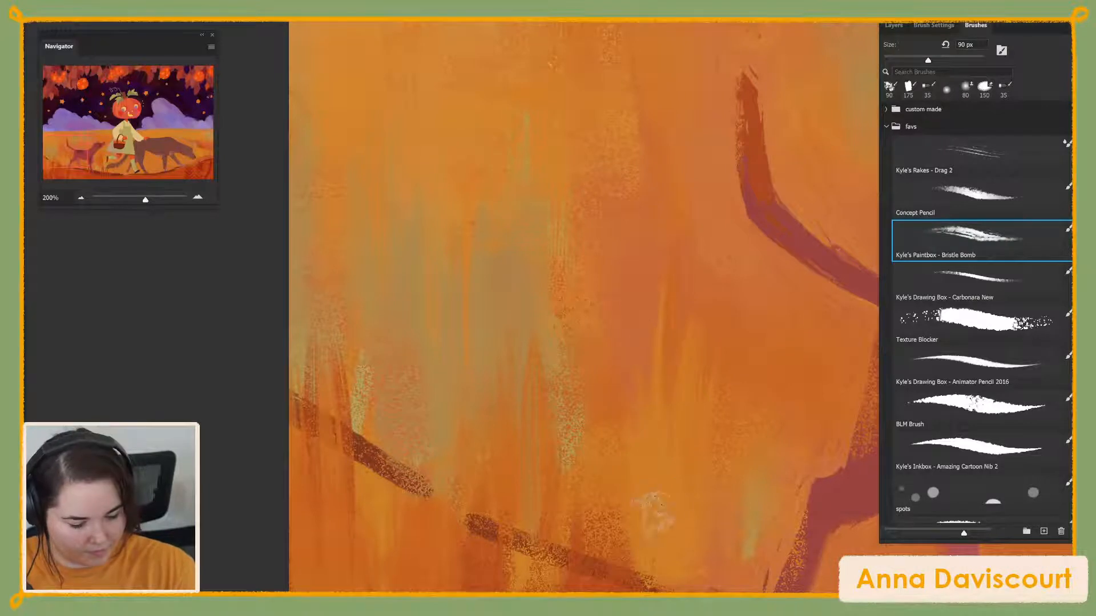
{"action": "left_click_drag", "start_coordinate": [726, 518], "coordinate": [622, 421]}
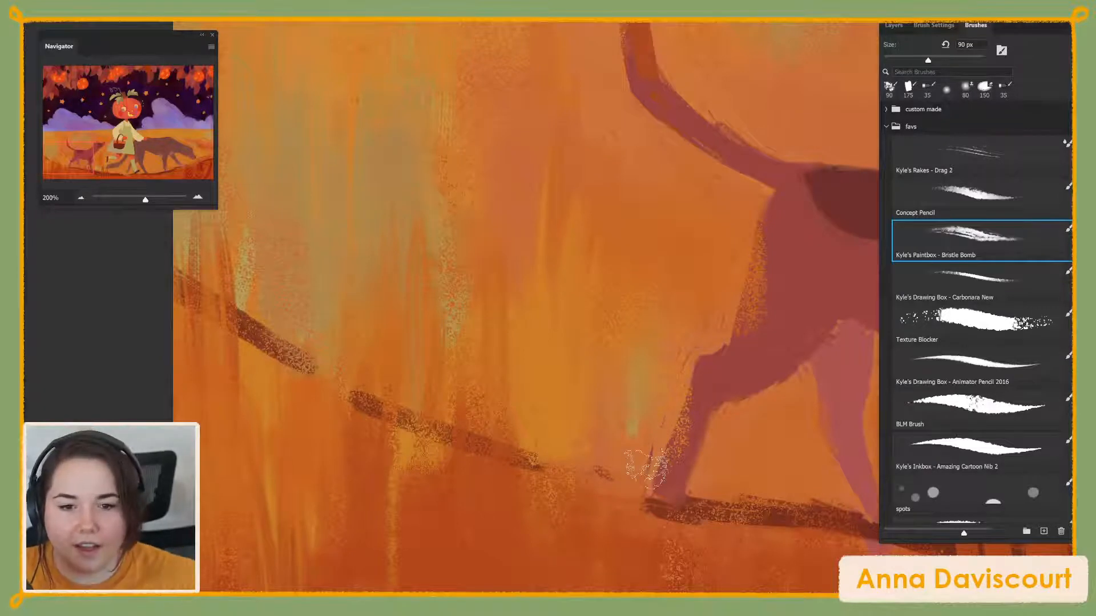
{"action": "left_click_drag", "start_coordinate": [645, 466], "coordinate": [656, 483]}
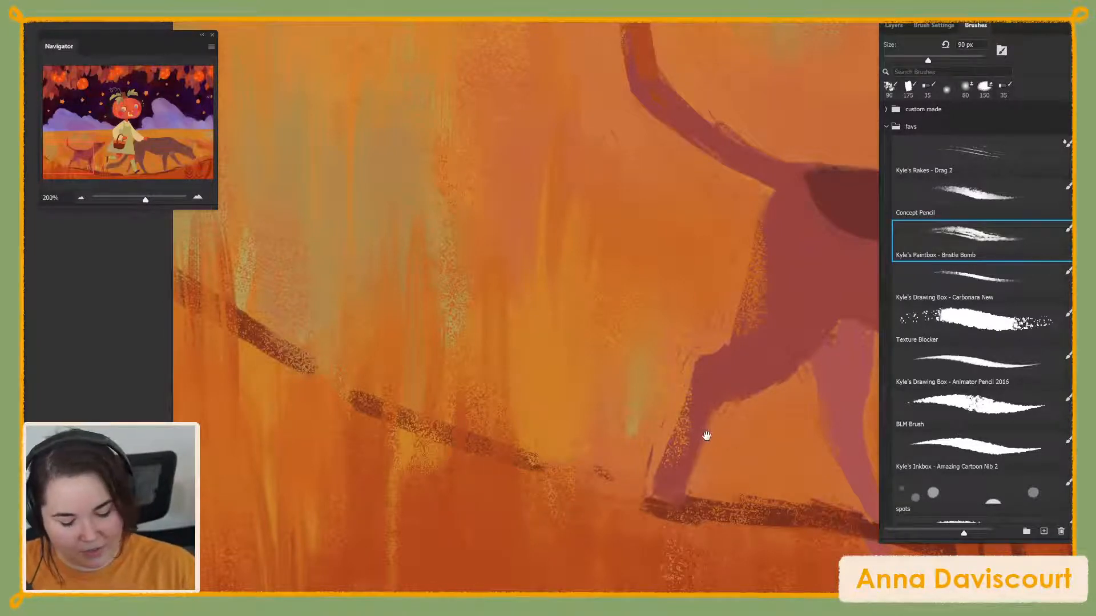
Paint pale green grass streaks beside the small dog's hind leg and blend their ends into the surrounding orange
{"action": "left_click_drag", "start_coordinate": [705, 435], "coordinate": [680, 475]}
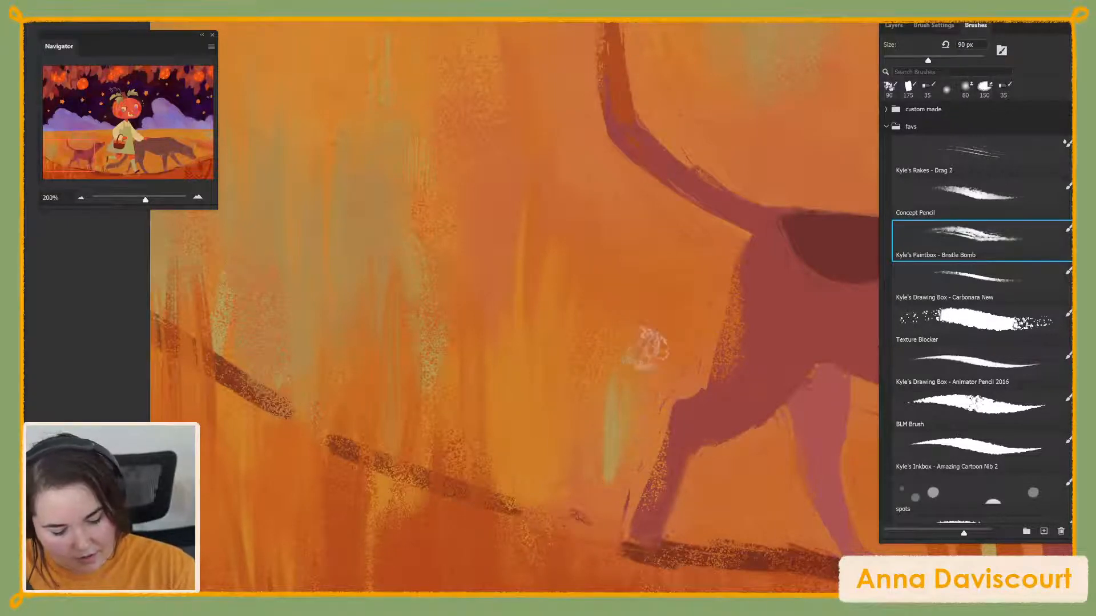
{"action": "mouse_move", "coordinate": [593, 360]}
{"action": "left_mouse_down"}
{"action": "mouse_move", "coordinate": [591, 484]}
{"action": "mouse_move", "coordinate": [610, 371]}
{"action": "left_mouse_up"}
{"action": "mouse_move", "coordinate": [597, 506]}
{"action": "left_mouse_down"}
{"action": "mouse_move", "coordinate": [615, 380]}
{"action": "mouse_move", "coordinate": [616, 485]}
{"action": "mouse_move", "coordinate": [658, 354]}
{"action": "mouse_move", "coordinate": [592, 517]}
{"action": "mouse_move", "coordinate": [585, 357]}
{"action": "left_mouse_up"}
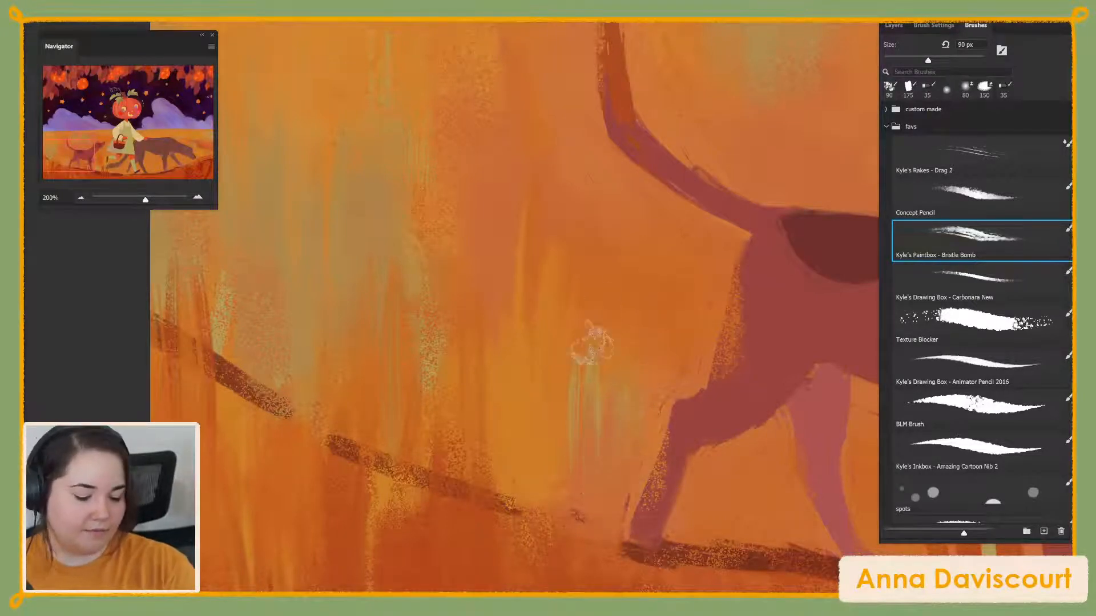
{"action": "key", "text": "alt"}
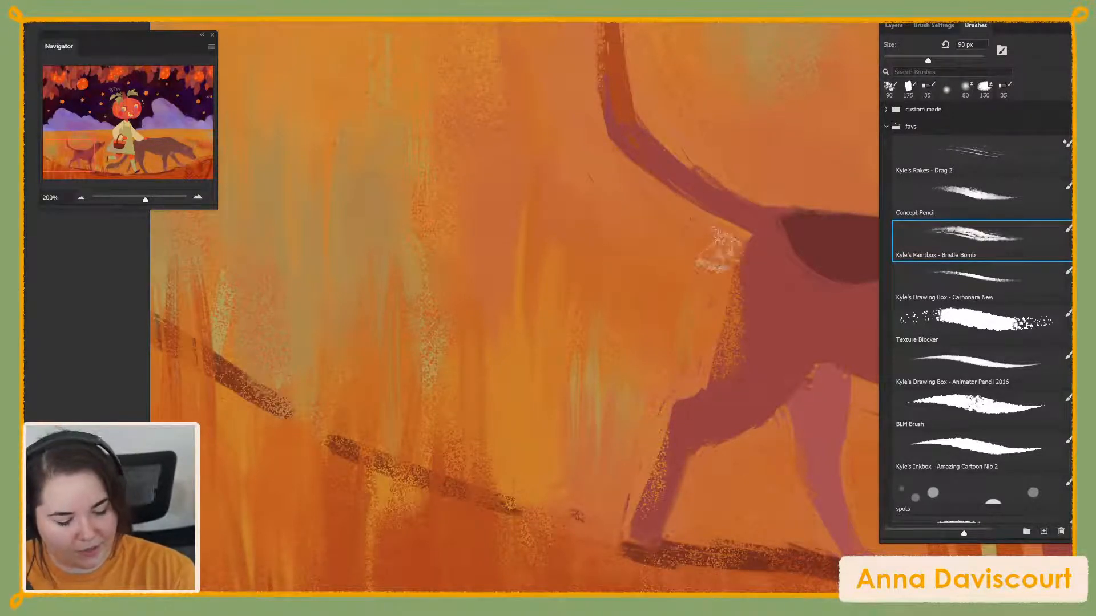
Blend the field beneath the small dog's tail using yellow-orange and green tones sampled from the painting
{"action": "left_click_drag", "start_coordinate": [513, 422], "coordinate": [394, 553]}
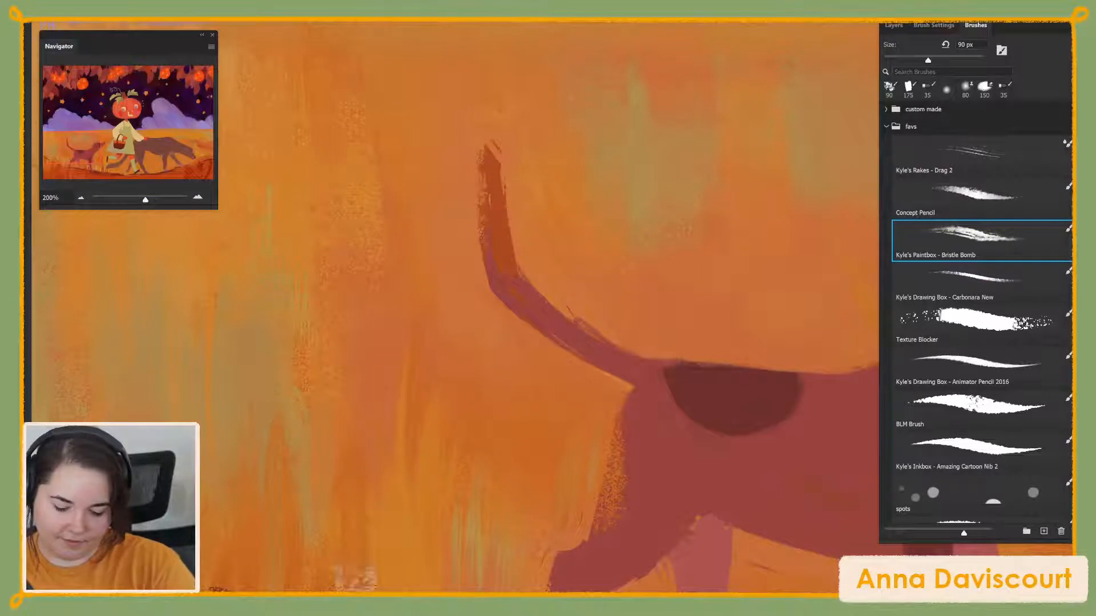
{"action": "left_click_drag", "start_coordinate": [587, 464], "coordinate": [672, 440]}
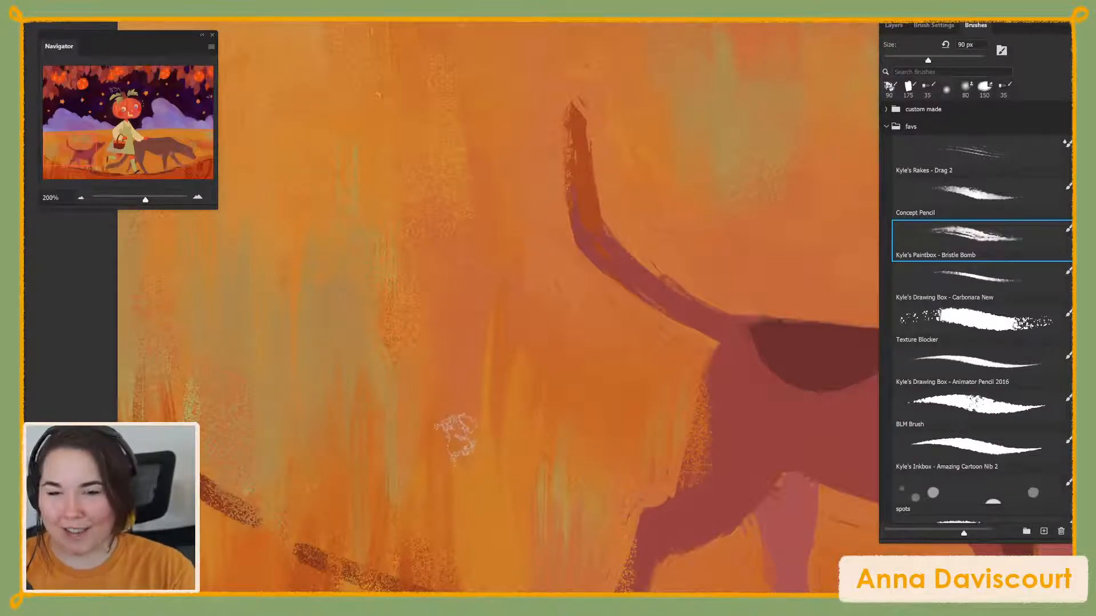
{"action": "key", "text": "alt"}
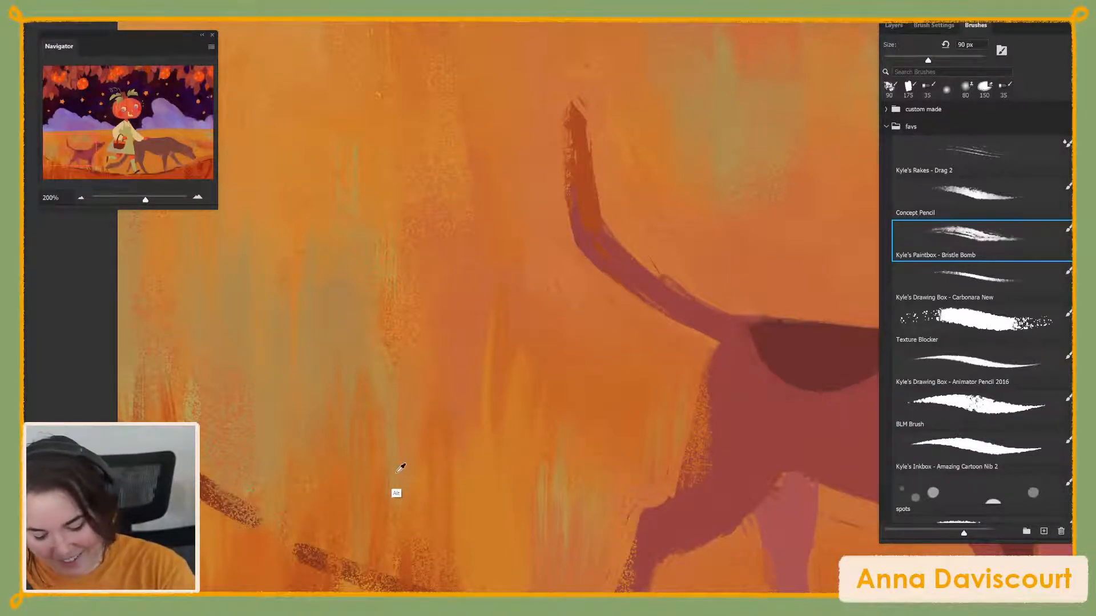
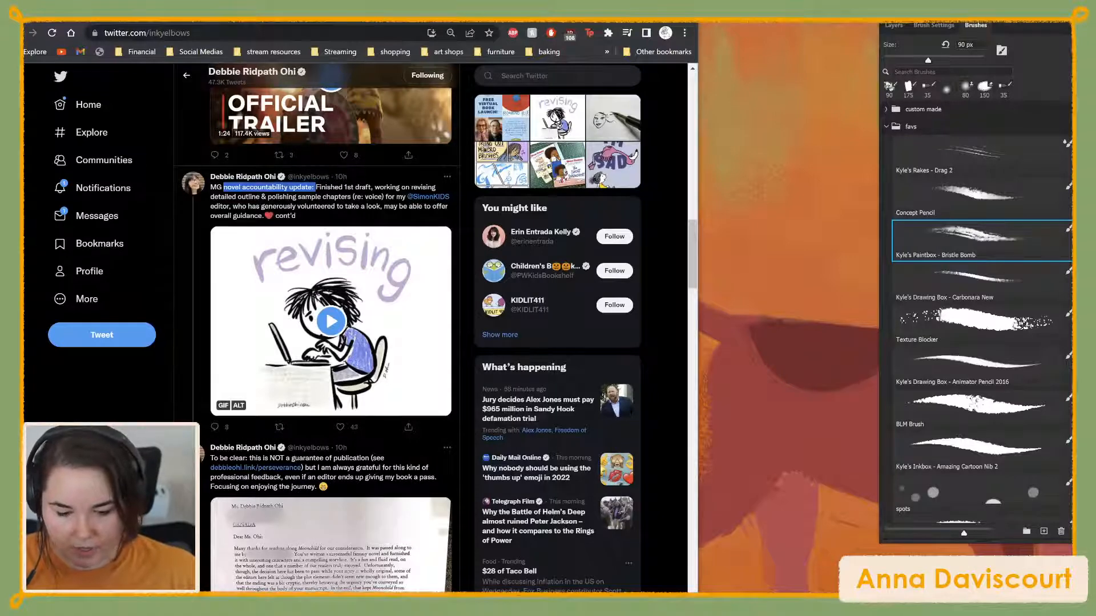
Switch back to Photoshop and blend yellow-orange strokes into the field and ground line behind the small dog's hind leg
{"action": "key", "text": "alt+Tab"}
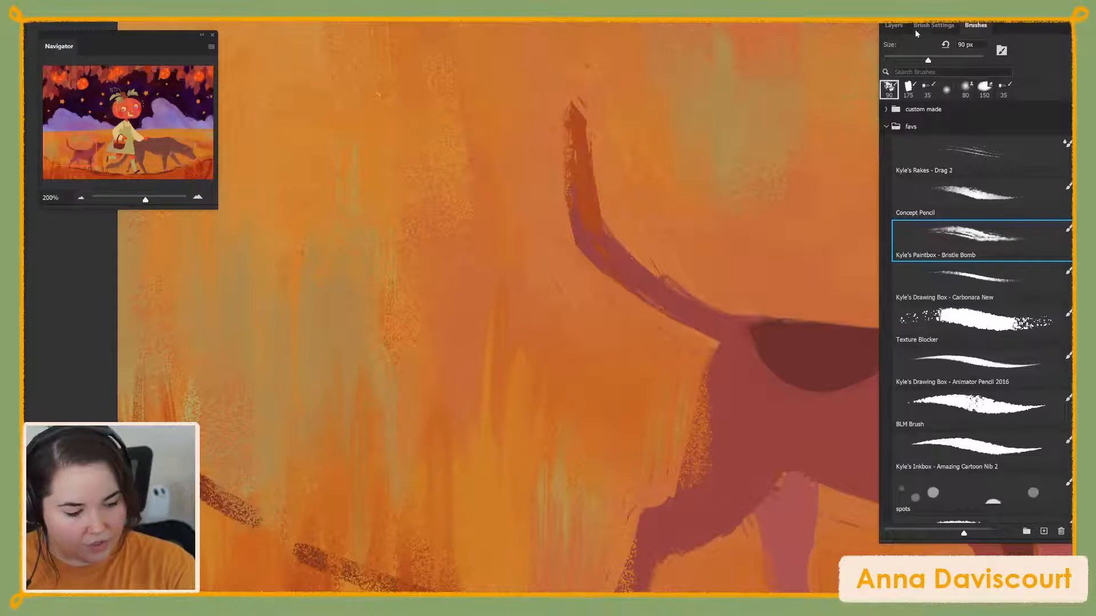
{"action": "left_click", "coordinate": [894, 25]}
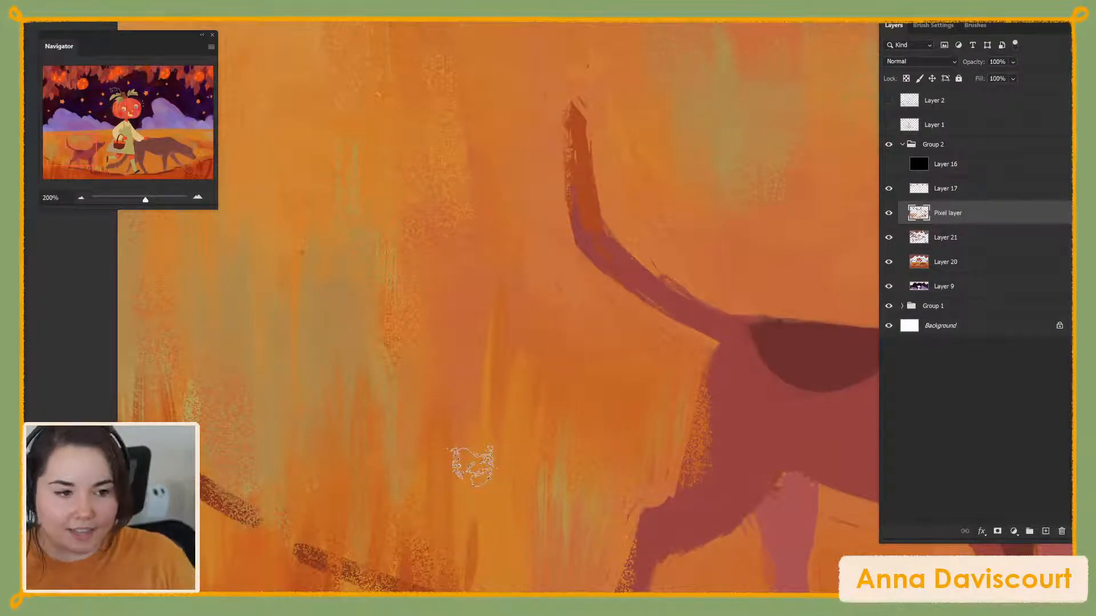
{"action": "scroll", "coordinate": [472, 465], "scroll_direction": "down", "scroll_amount": 3}
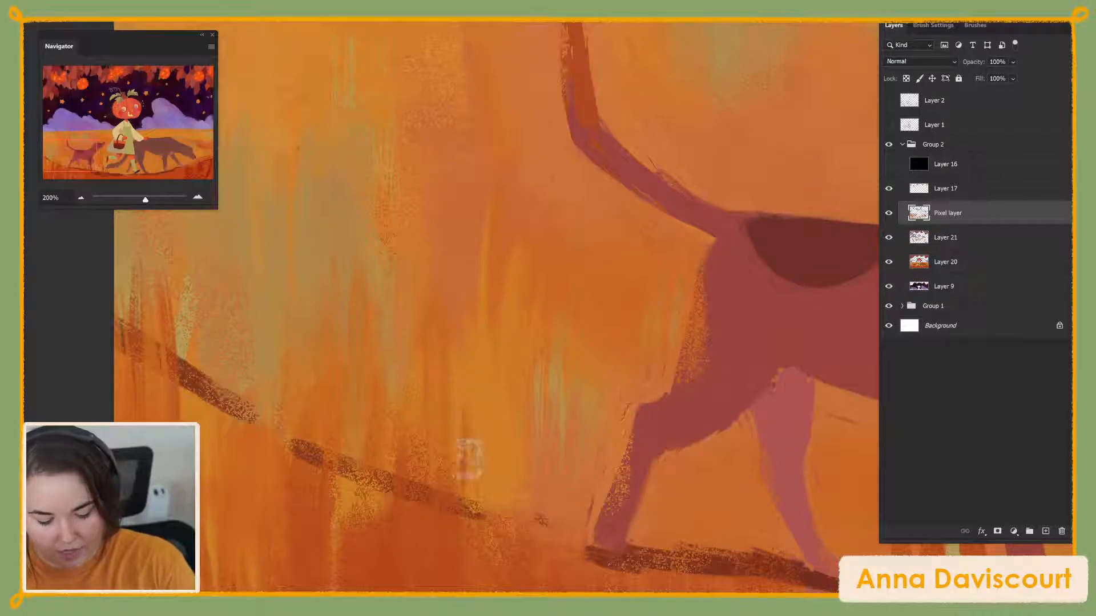
{"action": "key", "text": "alt"}
{"action": "key", "text": "space"}
{"action": "left_click_drag", "start_coordinate": [699, 500], "coordinate": [577, 548]}
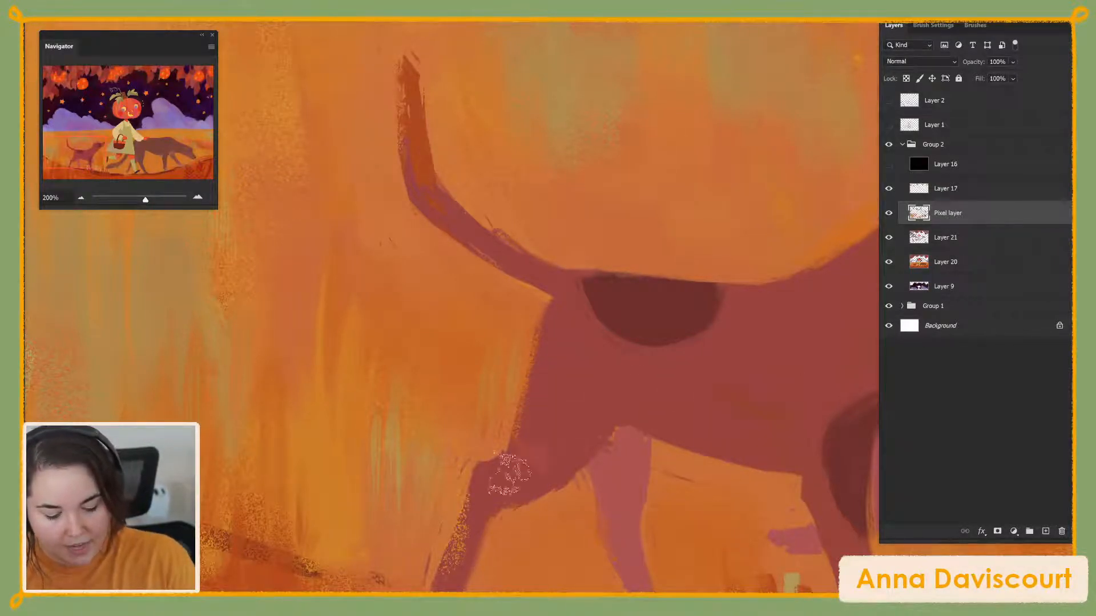
Clean up the speckled orange edge along the back of the small dog's thigh using a sampled colour
{"action": "key", "text": "alt"}
{"action": "left_click", "coordinate": [528, 352], "text": "alt"}
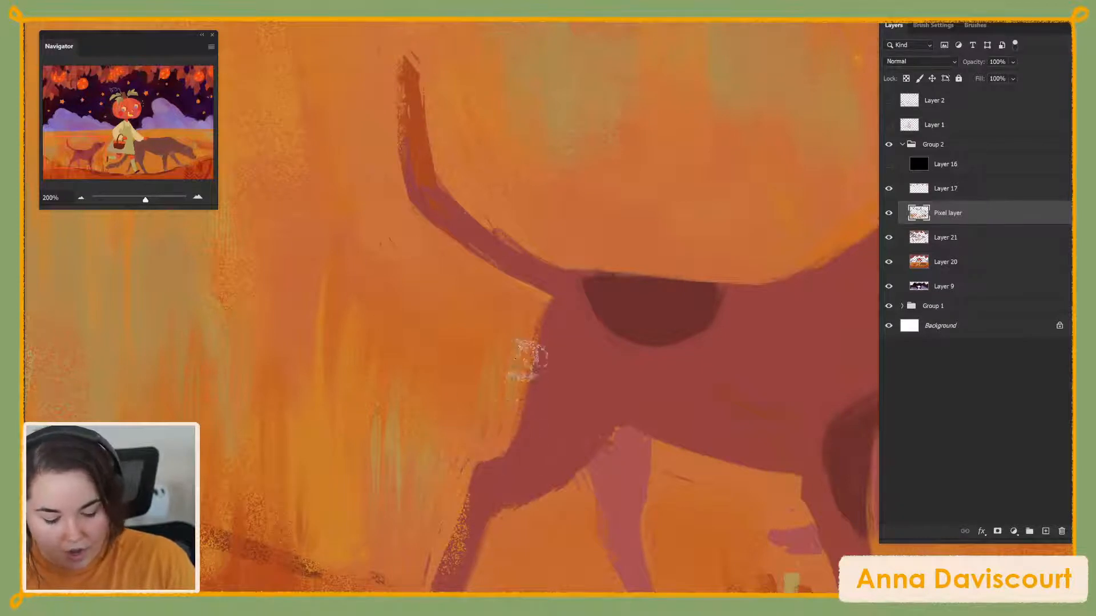
{"action": "scroll", "coordinate": [619, 416], "scroll_direction": "down", "scroll_amount": 2}
{"action": "scroll", "coordinate": [619, 416], "scroll_direction": "right", "scroll_amount": 3}
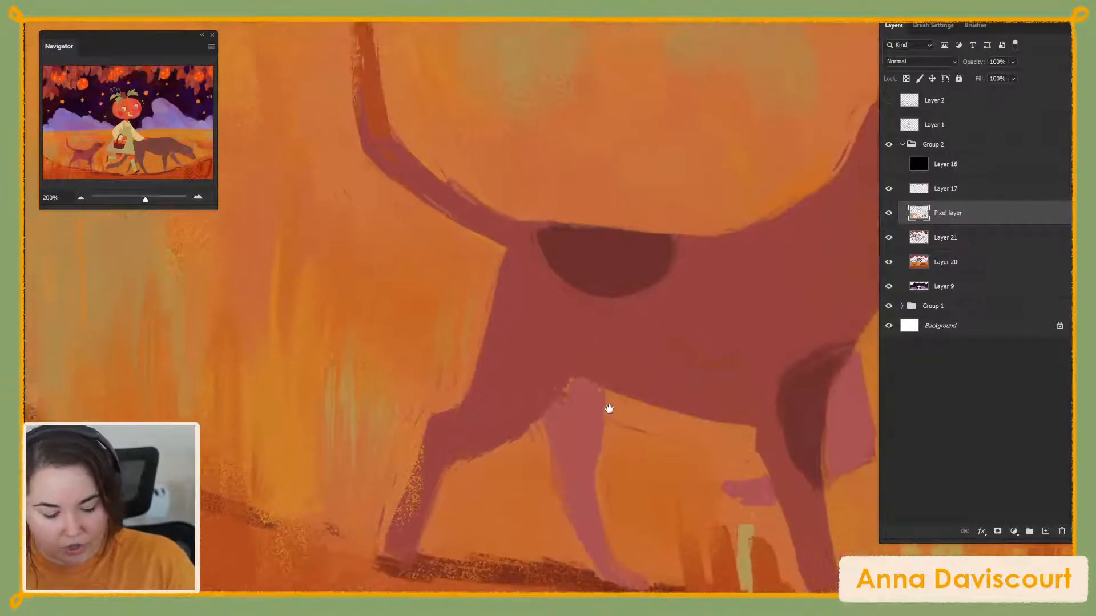
{"action": "key", "text": "alt"}
{"action": "left_click", "coordinate": [496, 180], "text": "alt"}
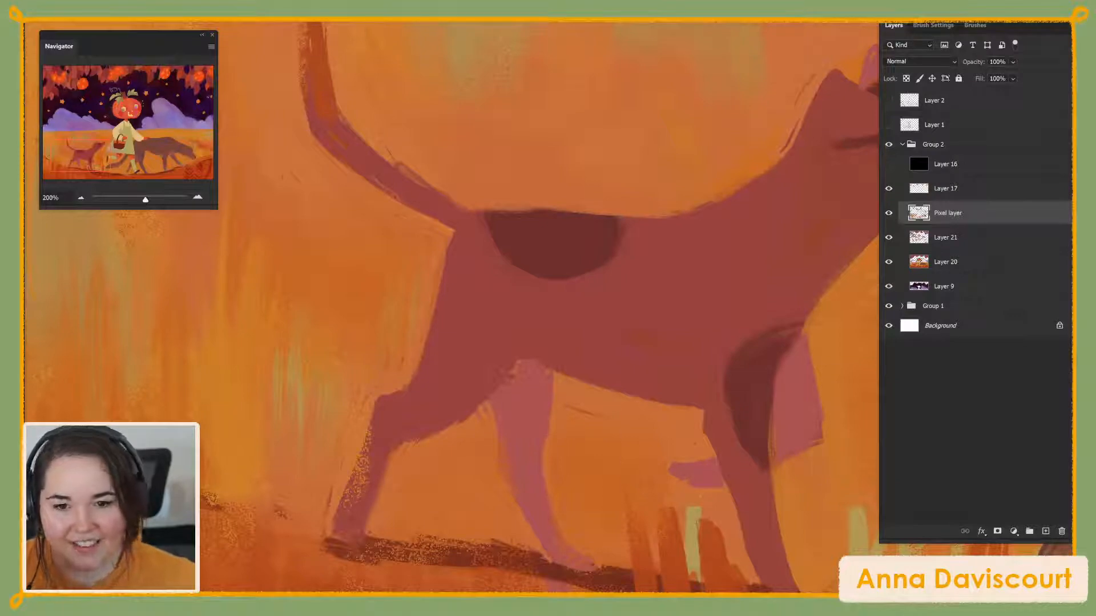
Switch to the browser and look through the Chris Van Allsburg surreal image results, previewing two images from The Mysteries of Harris Burdick
{"action": "key", "text": "alt+Tab"}
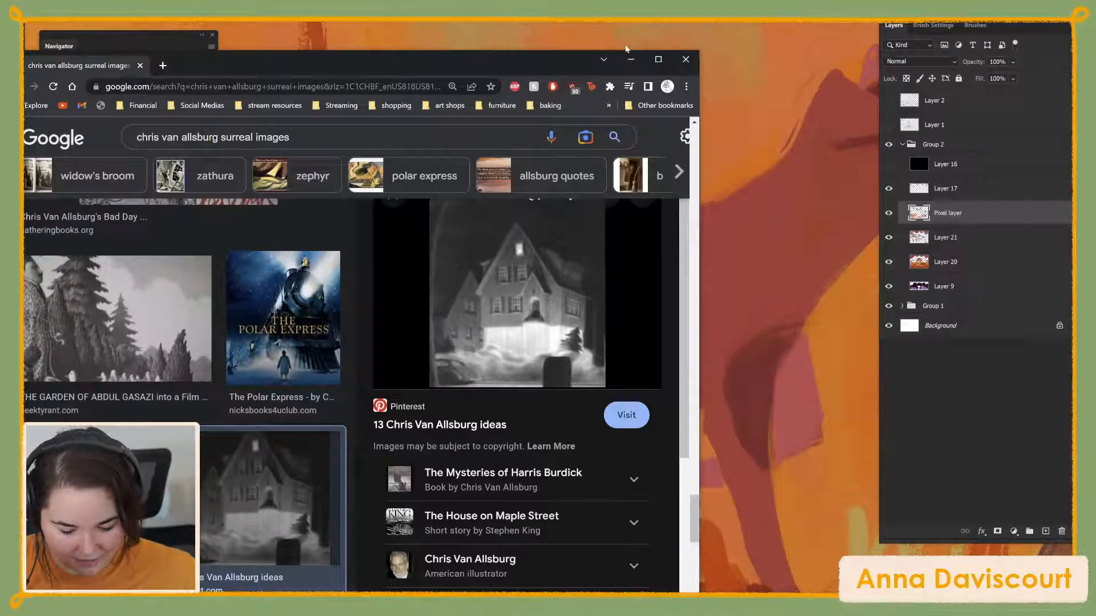
{"action": "left_click_drag", "start_coordinate": [582, 64], "coordinate": [719, 13]}
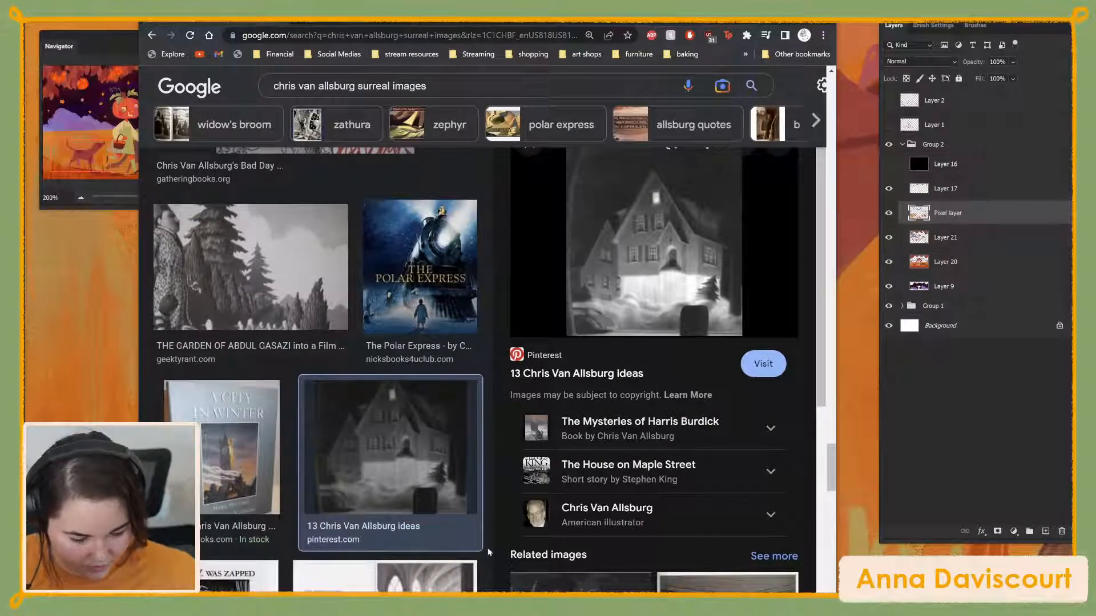
{"action": "scroll", "coordinate": [495, 530], "scroll_direction": "down", "scroll_amount": 6}
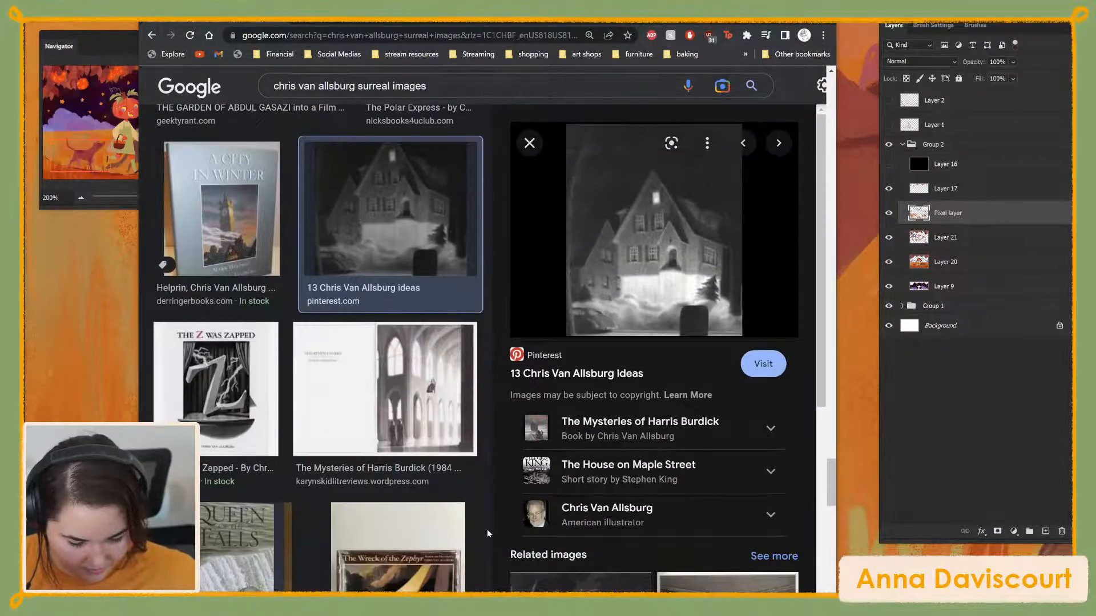
{"action": "left_click", "coordinate": [438, 276]}
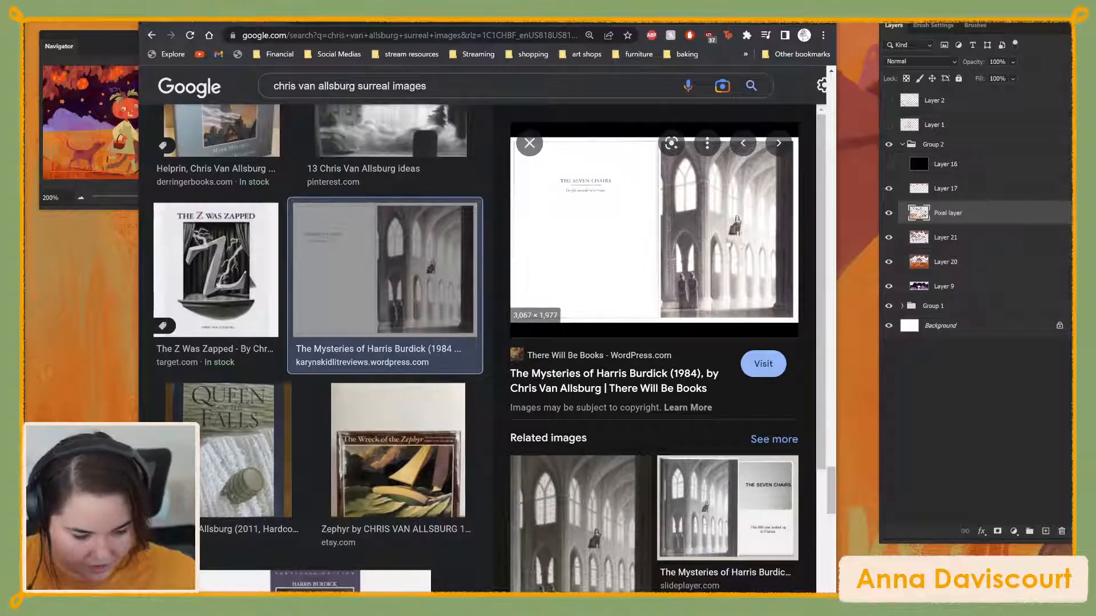
{"action": "scroll", "coordinate": [374, 439], "scroll_direction": "down", "scroll_amount": 5}
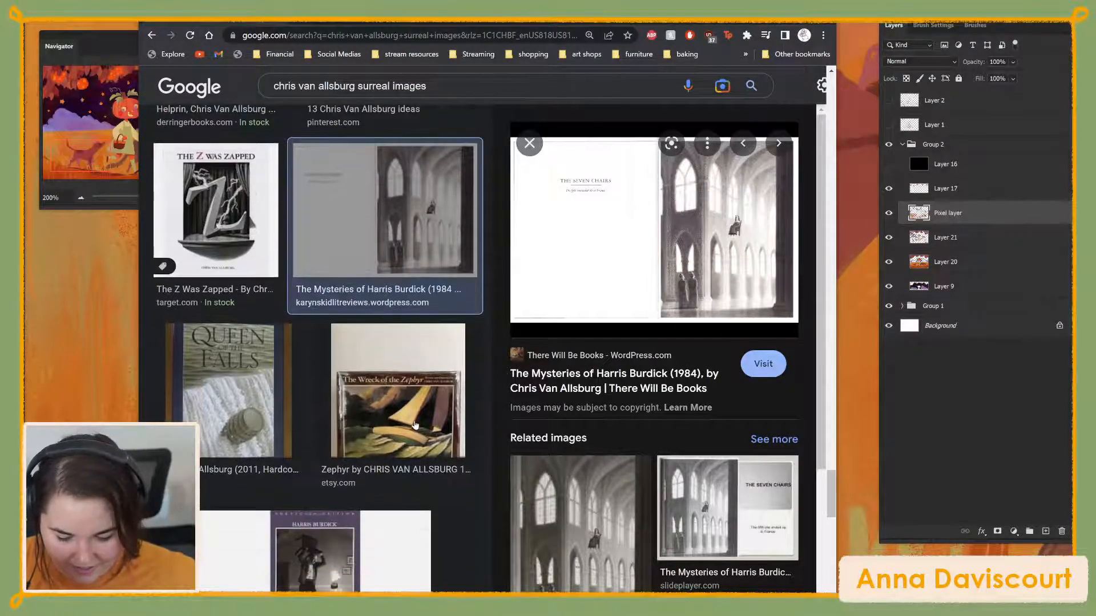
{"action": "scroll", "coordinate": [416, 426], "scroll_direction": "down", "scroll_amount": 4}
{"action": "scroll", "coordinate": [400, 399], "scroll_direction": "up", "scroll_amount": 4}
{"action": "left_click", "coordinate": [336, 346]}
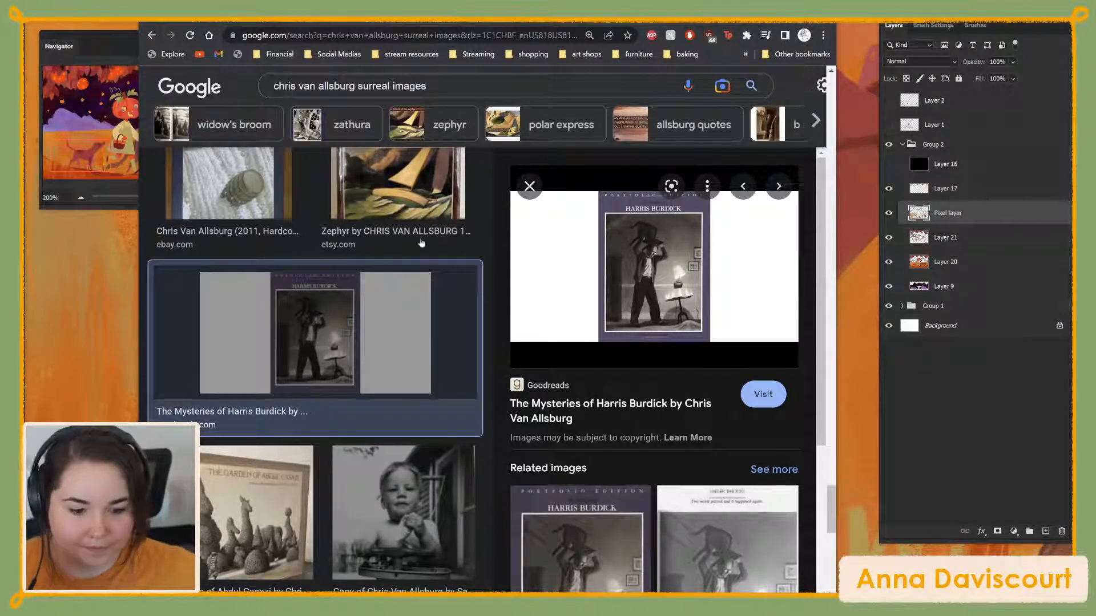
Switch back to Photoshop and brush orange grass strokes into the field beneath the small dog's belly, between its legs
{"action": "key", "text": "alt+Tab"}
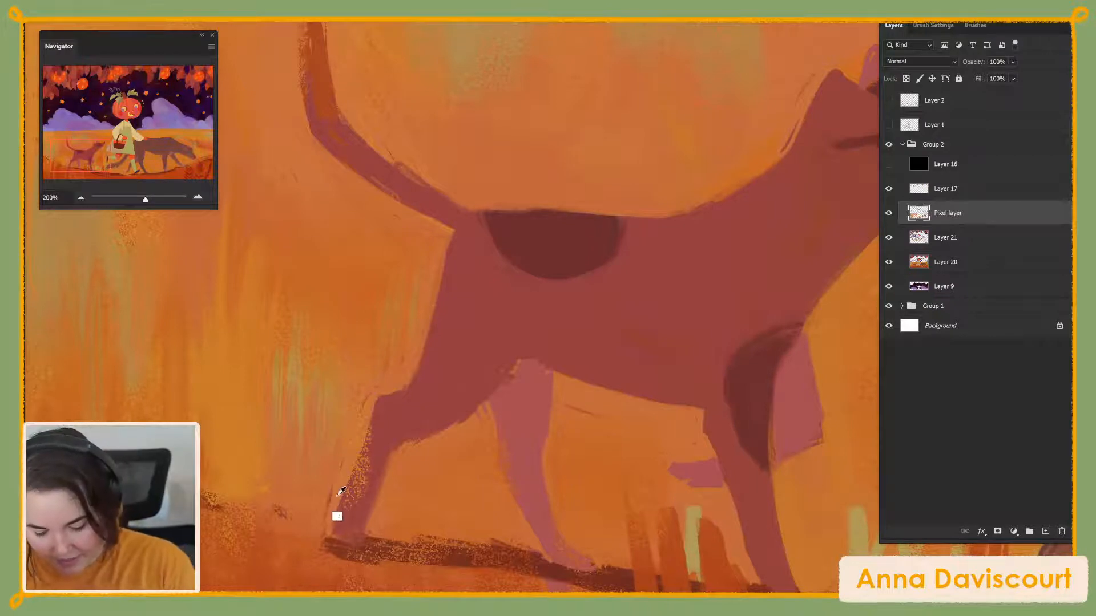
{"action": "left_click_drag", "start_coordinate": [485, 473], "coordinate": [502, 500]}
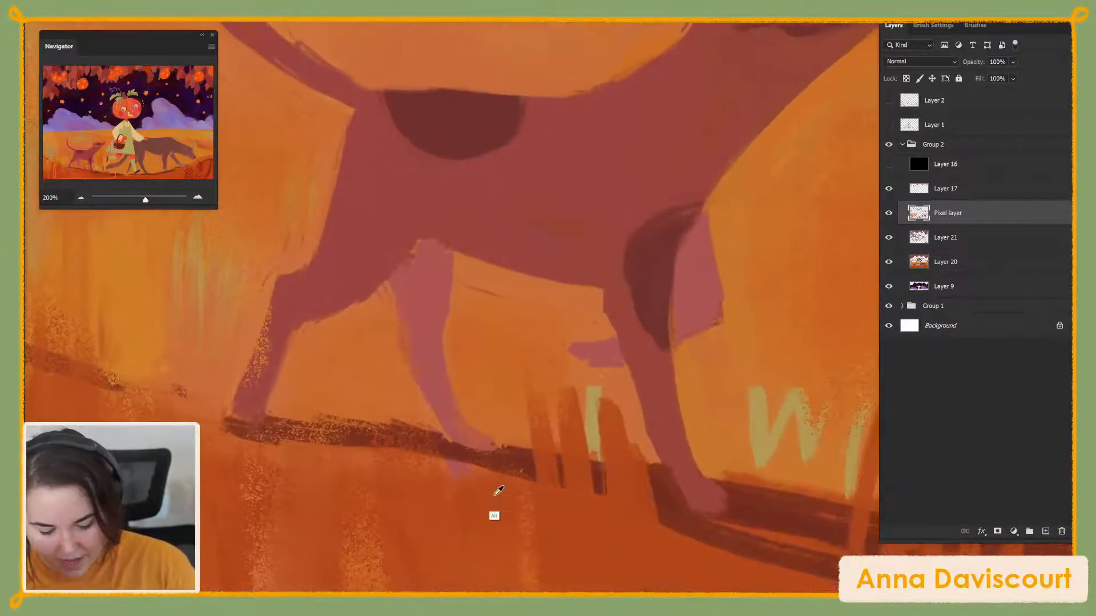
{"action": "left_click_drag", "start_coordinate": [483, 300], "coordinate": [503, 425]}
{"action": "left_click_drag", "start_coordinate": [506, 283], "coordinate": [524, 460]}
{"action": "mouse_move", "coordinate": [521, 306]}
{"action": "left_mouse_down"}
{"action": "mouse_move", "coordinate": [499, 356]}
{"action": "mouse_move", "coordinate": [511, 354]}
{"action": "mouse_move", "coordinate": [482, 354]}
{"action": "mouse_move", "coordinate": [582, 431]}
{"action": "mouse_move", "coordinate": [472, 299]}
{"action": "left_mouse_up"}
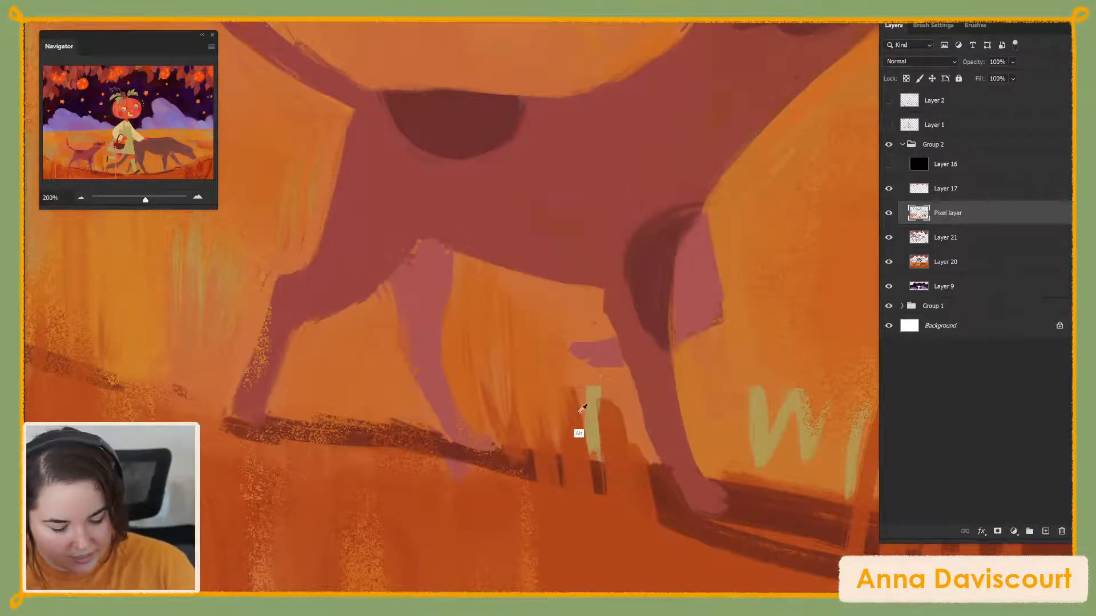
Paint over the pale green grass scribbles beside the small dog's front leg, leaving a soft muted green patch
{"action": "left_click_drag", "start_coordinate": [665, 550], "coordinate": [647, 473]}
{"action": "scroll", "coordinate": [650, 474], "scroll_direction": "down", "scroll_amount": 3}
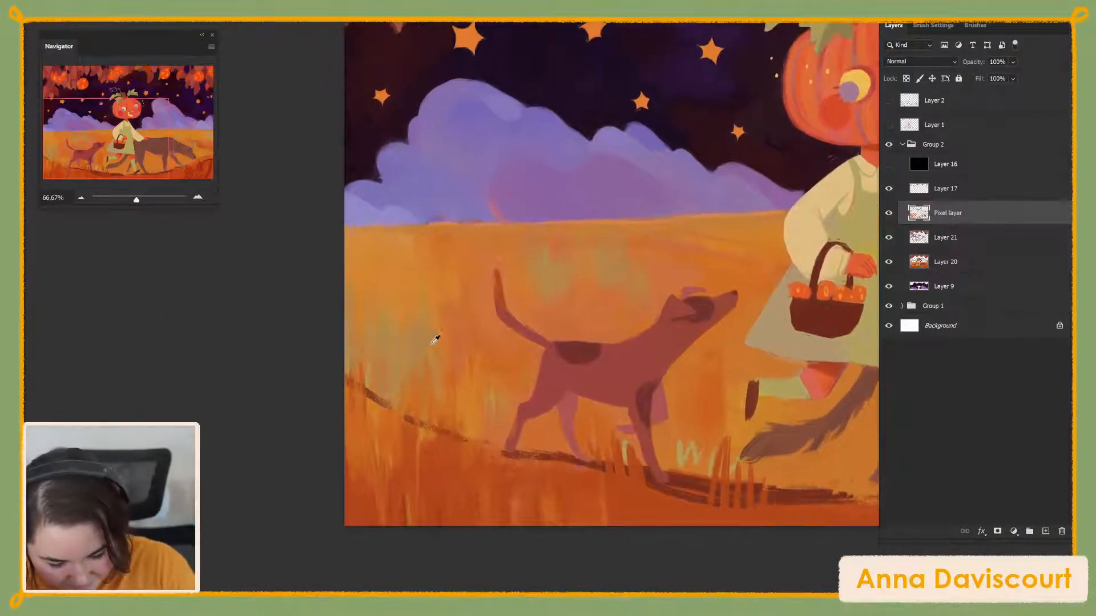
{"action": "mouse_move", "coordinate": [683, 440]}
{"action": "left_mouse_down"}
{"action": "mouse_move", "coordinate": [684, 467]}
{"action": "mouse_move", "coordinate": [691, 436]}
{"action": "mouse_move", "coordinate": [698, 467]}
{"action": "mouse_move", "coordinate": [708, 456]}
{"action": "mouse_move", "coordinate": [698, 427]}
{"action": "mouse_move", "coordinate": [675, 447]}
{"action": "left_mouse_up"}
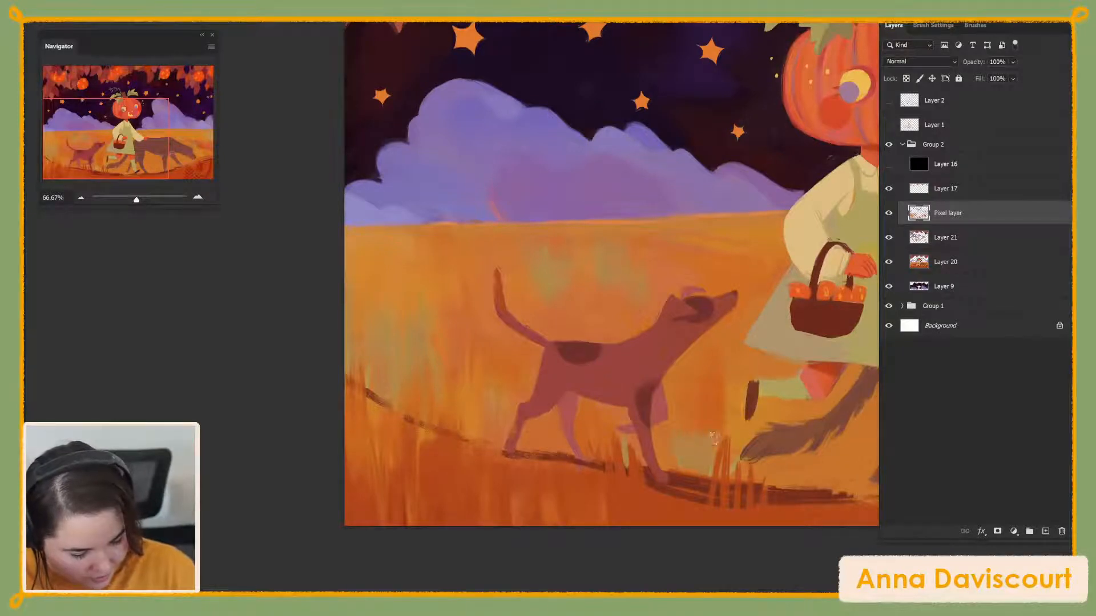
Paint out the small stray dark mark in the field beneath the large dog's belly using a sampled orange
{"action": "left_click_drag", "start_coordinate": [778, 471], "coordinate": [560, 434]}
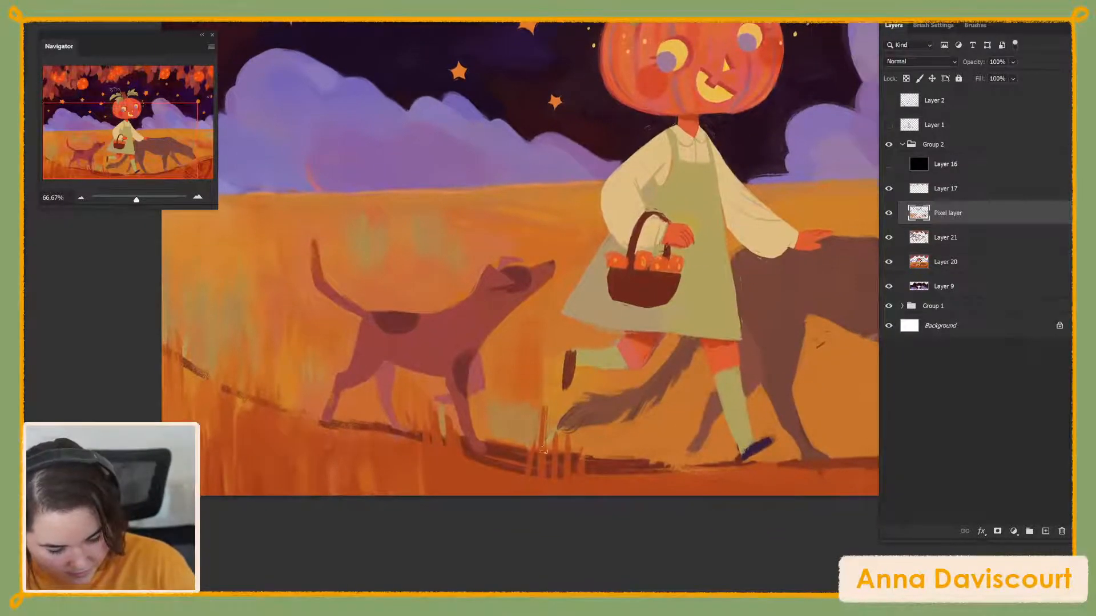
{"action": "left_click_drag", "start_coordinate": [807, 457], "coordinate": [368, 541]}
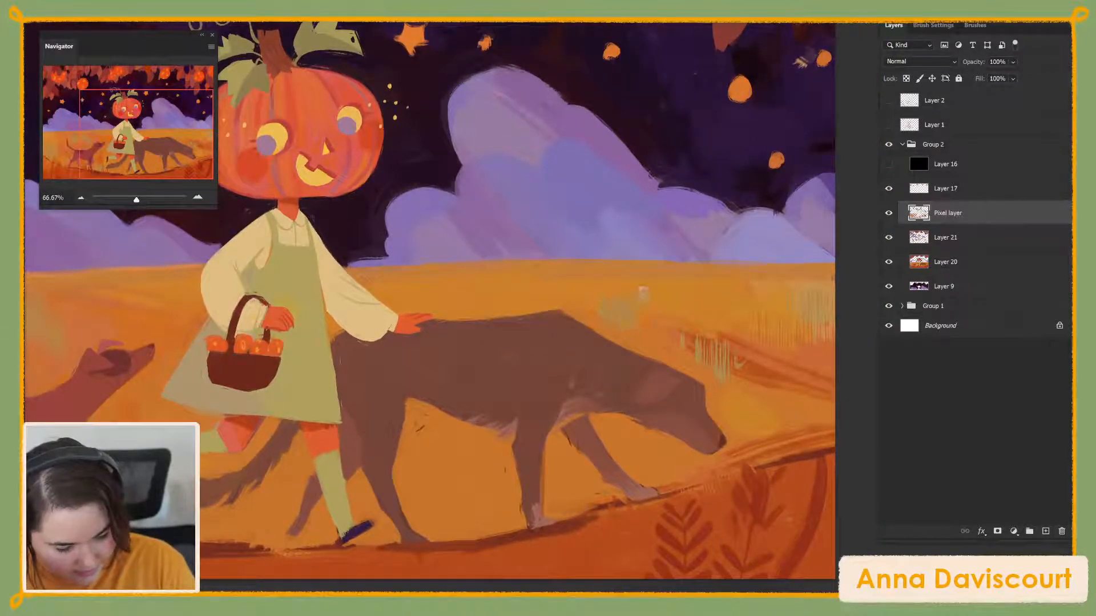
{"action": "left_click_drag", "start_coordinate": [788, 496], "coordinate": [959, 486]}
{"action": "left_click_drag", "start_coordinate": [642, 499], "coordinate": [746, 461]}
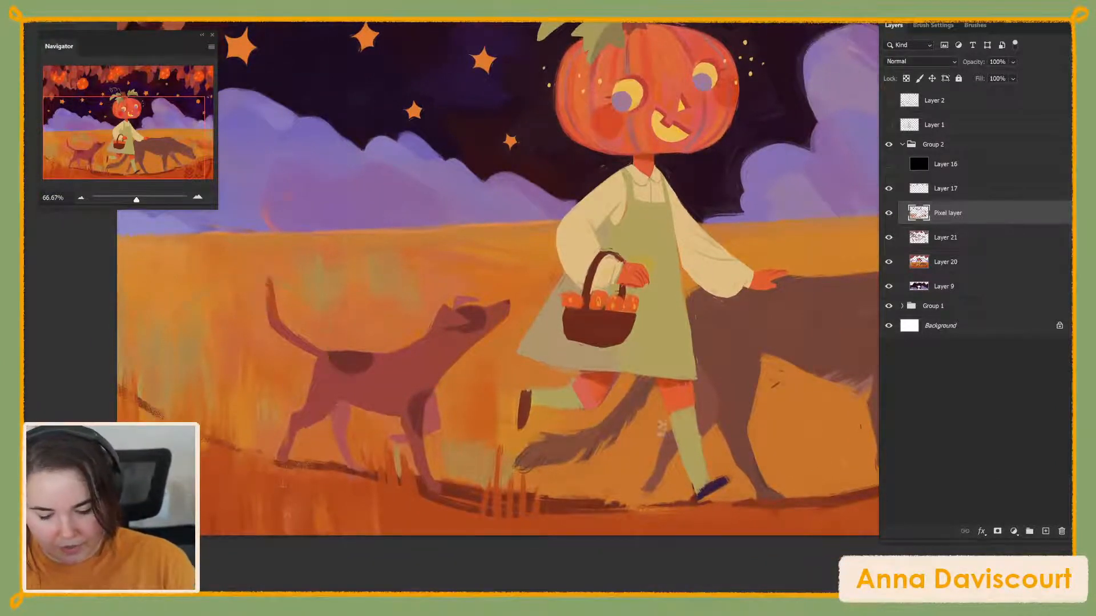
{"action": "left_click_drag", "start_coordinate": [734, 497], "coordinate": [468, 527]}
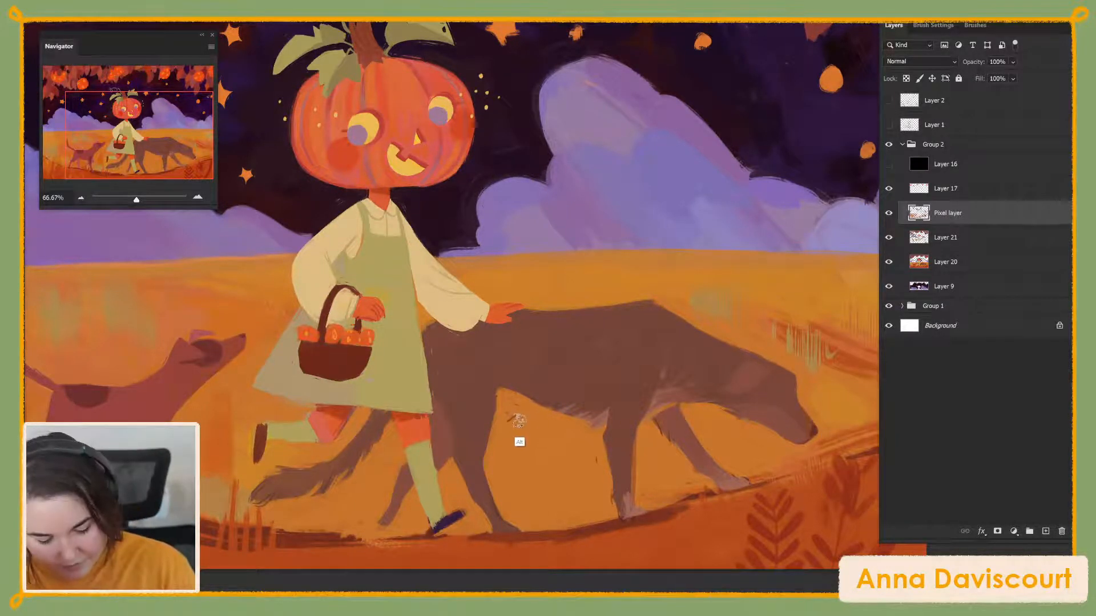
{"action": "left_click", "coordinate": [532, 432], "text": "alt"}
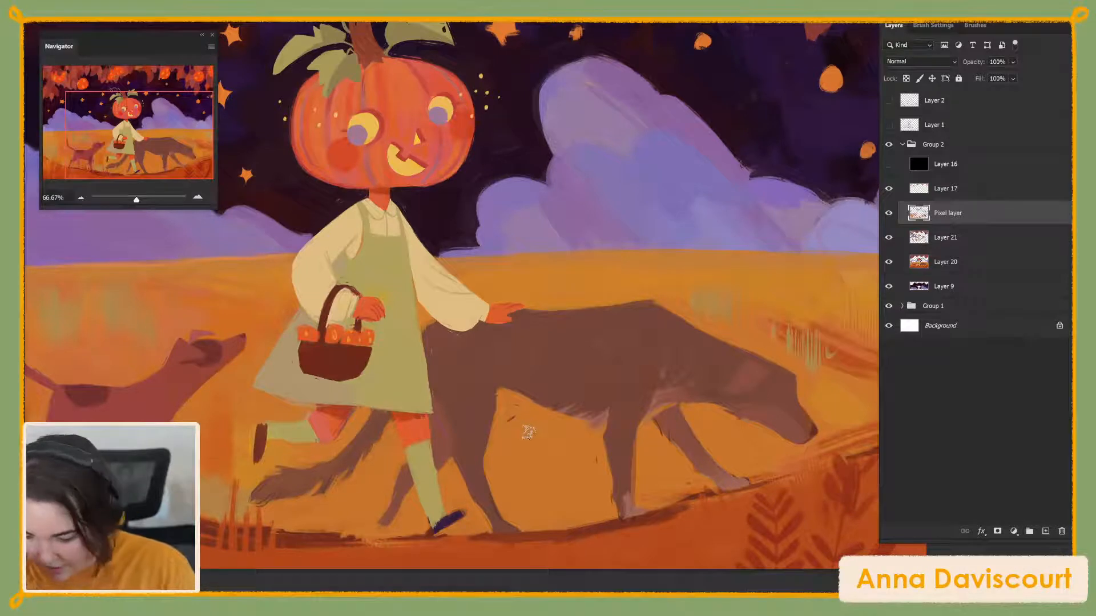
{"action": "key", "text": "alt+super"}
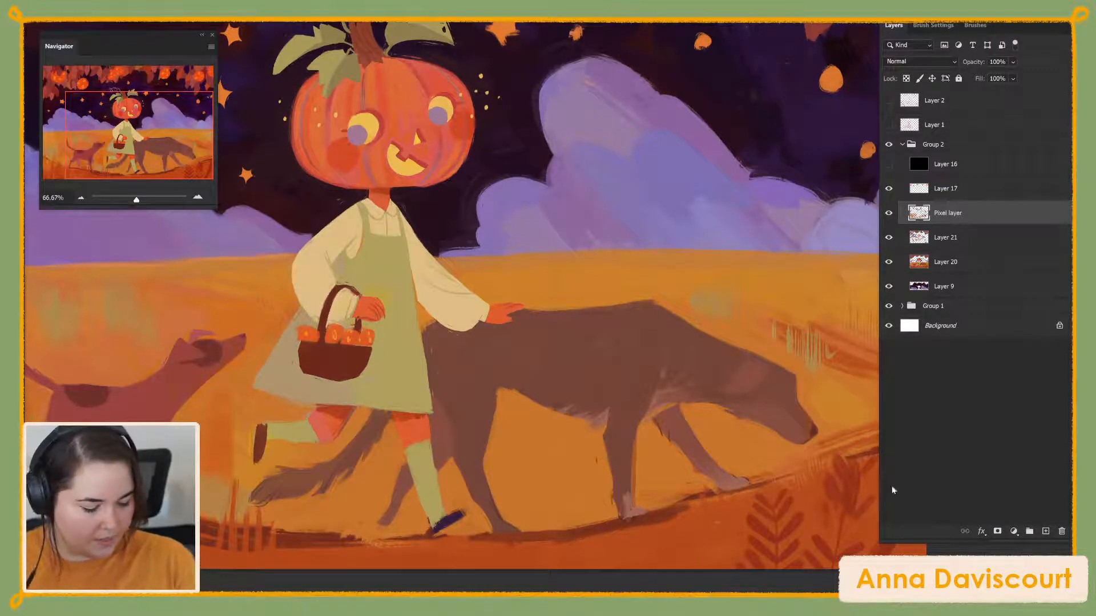
Choose the Texture Blocker brush and cover the brown sketch lines in the field ahead of the large dog's head with orange tones
{"action": "scroll", "coordinate": [617, 451], "scroll_direction": "right", "scroll_amount": 5}
{"action": "mouse_move", "coordinate": [608, 284]}
{"action": "left_mouse_down"}
{"action": "mouse_move", "coordinate": [621, 320]}
{"action": "mouse_move", "coordinate": [644, 280]}
{"action": "mouse_move", "coordinate": [619, 289]}
{"action": "left_mouse_up"}
{"action": "left_click", "coordinate": [975, 25]}
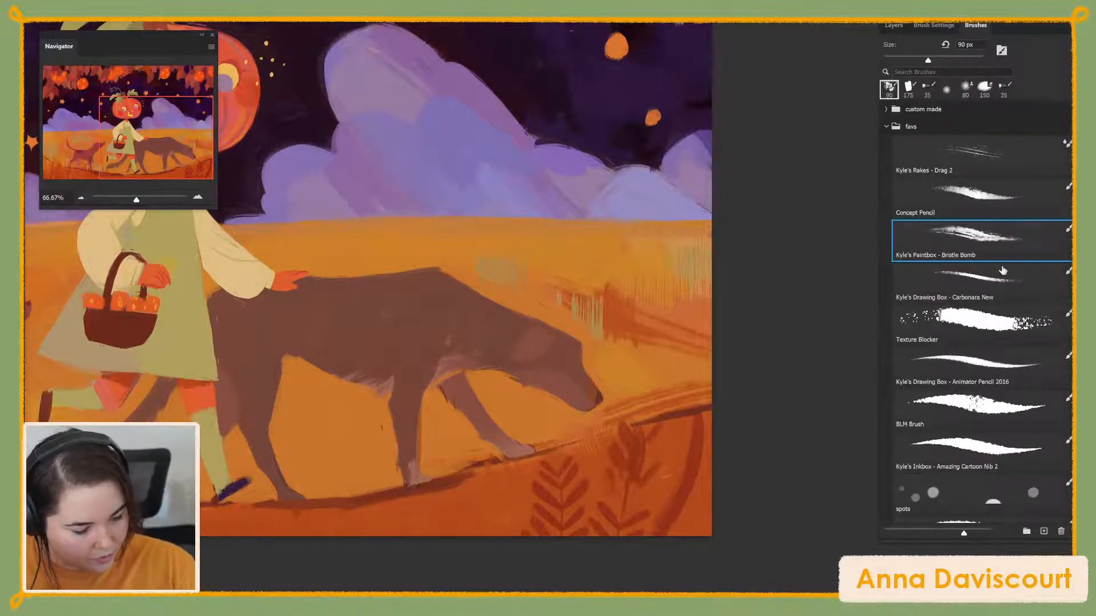
{"action": "left_click", "coordinate": [994, 316]}
{"action": "left_click", "coordinate": [894, 25]}
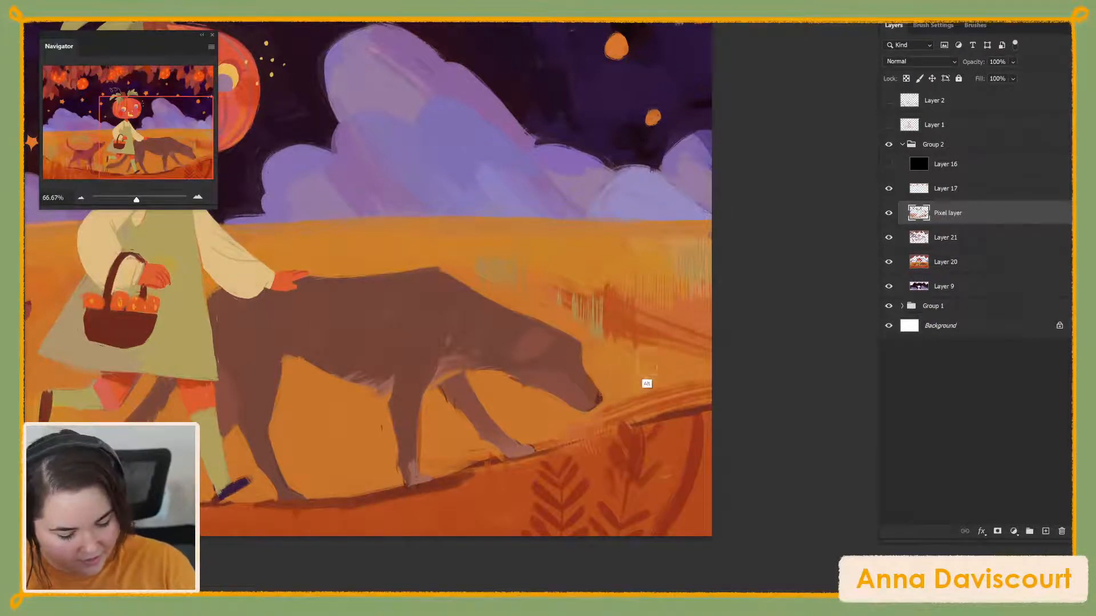
{"action": "mouse_move", "coordinate": [639, 327]}
{"action": "left_mouse_down"}
{"action": "mouse_move", "coordinate": [642, 397]}
{"action": "mouse_move", "coordinate": [649, 331]}
{"action": "mouse_move", "coordinate": [656, 384]}
{"action": "mouse_move", "coordinate": [658, 354]}
{"action": "mouse_move", "coordinate": [628, 312]}
{"action": "mouse_move", "coordinate": [678, 317]}
{"action": "mouse_move", "coordinate": [670, 325]}
{"action": "mouse_move", "coordinate": [682, 339]}
{"action": "mouse_move", "coordinate": [679, 329]}
{"action": "mouse_move", "coordinate": [684, 398]}
{"action": "mouse_move", "coordinate": [700, 349]}
{"action": "mouse_move", "coordinate": [705, 361]}
{"action": "mouse_move", "coordinate": [705, 319]}
{"action": "mouse_move", "coordinate": [716, 402]}
{"action": "mouse_move", "coordinate": [702, 355]}
{"action": "mouse_move", "coordinate": [666, 408]}
{"action": "mouse_move", "coordinate": [665, 374]}
{"action": "mouse_move", "coordinate": [687, 345]}
{"action": "mouse_move", "coordinate": [689, 367]}
{"action": "mouse_move", "coordinate": [677, 382]}
{"action": "mouse_move", "coordinate": [675, 312]}
{"action": "mouse_move", "coordinate": [677, 411]}
{"action": "left_mouse_up"}
{"action": "mouse_move", "coordinate": [717, 329]}
{"action": "left_mouse_down"}
{"action": "mouse_move", "coordinate": [700, 400]}
{"action": "mouse_move", "coordinate": [694, 379]}
{"action": "mouse_move", "coordinate": [644, 384]}
{"action": "mouse_move", "coordinate": [657, 391]}
{"action": "mouse_move", "coordinate": [658, 344]}
{"action": "mouse_move", "coordinate": [669, 375]}
{"action": "left_mouse_up"}
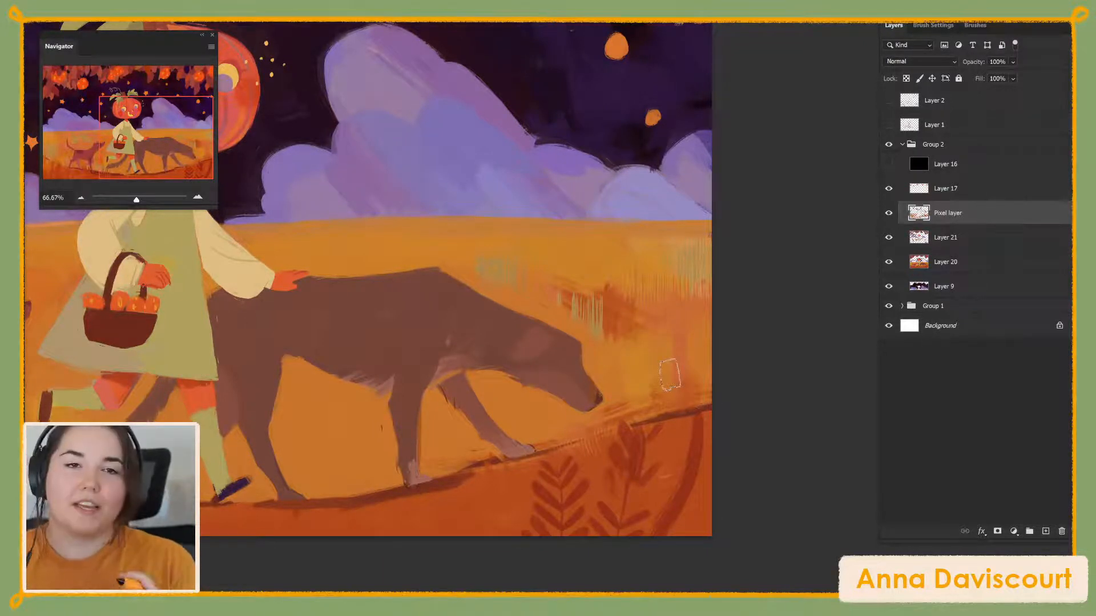
Blend sampled yellow-orange and reddish strokes into the field between the large dog's nose and the canvas edge
{"action": "key", "text": "alt"}
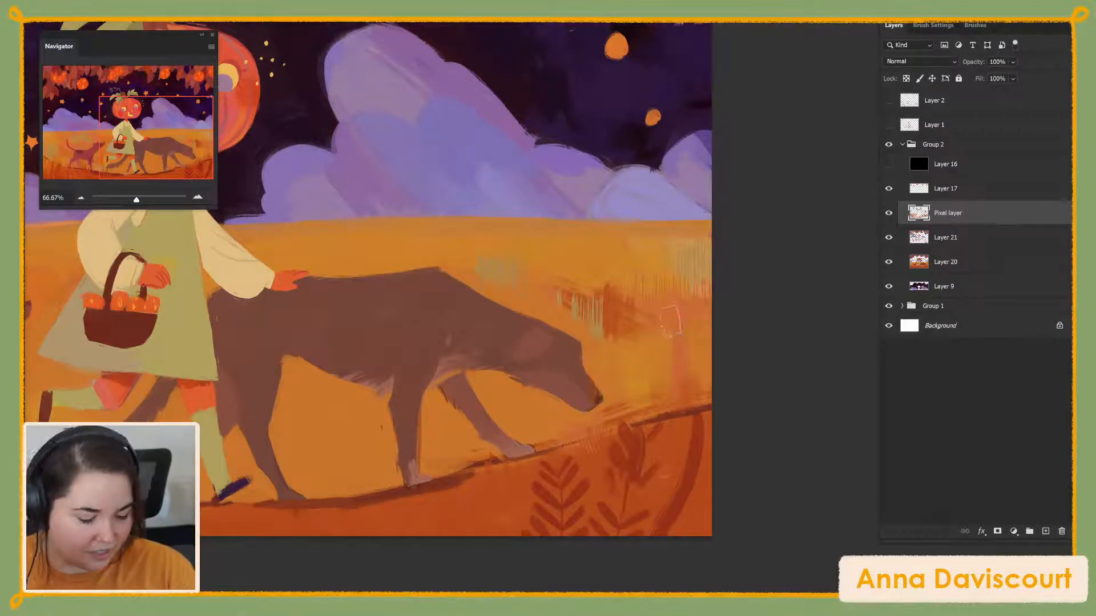
{"action": "left_click", "coordinate": [643, 363], "text": "alt"}
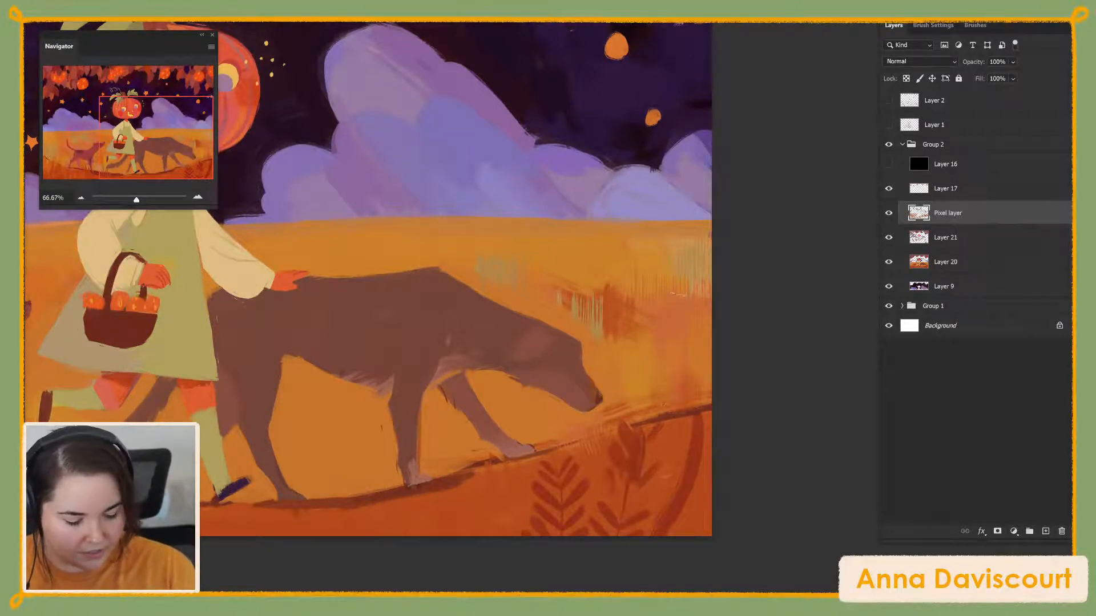
{"action": "mouse_move", "coordinate": [692, 363]}
{"action": "left_mouse_down"}
{"action": "mouse_move", "coordinate": [720, 313]}
{"action": "mouse_move", "coordinate": [721, 376]}
{"action": "mouse_move", "coordinate": [692, 429]}
{"action": "mouse_move", "coordinate": [685, 383]}
{"action": "mouse_move", "coordinate": [685, 402]}
{"action": "mouse_move", "coordinate": [667, 402]}
{"action": "mouse_move", "coordinate": [675, 341]}
{"action": "mouse_move", "coordinate": [685, 406]}
{"action": "mouse_move", "coordinate": [703, 319]}
{"action": "mouse_move", "coordinate": [700, 406]}
{"action": "mouse_move", "coordinate": [720, 296]}
{"action": "mouse_move", "coordinate": [713, 356]}
{"action": "mouse_move", "coordinate": [708, 313]}
{"action": "left_mouse_up"}
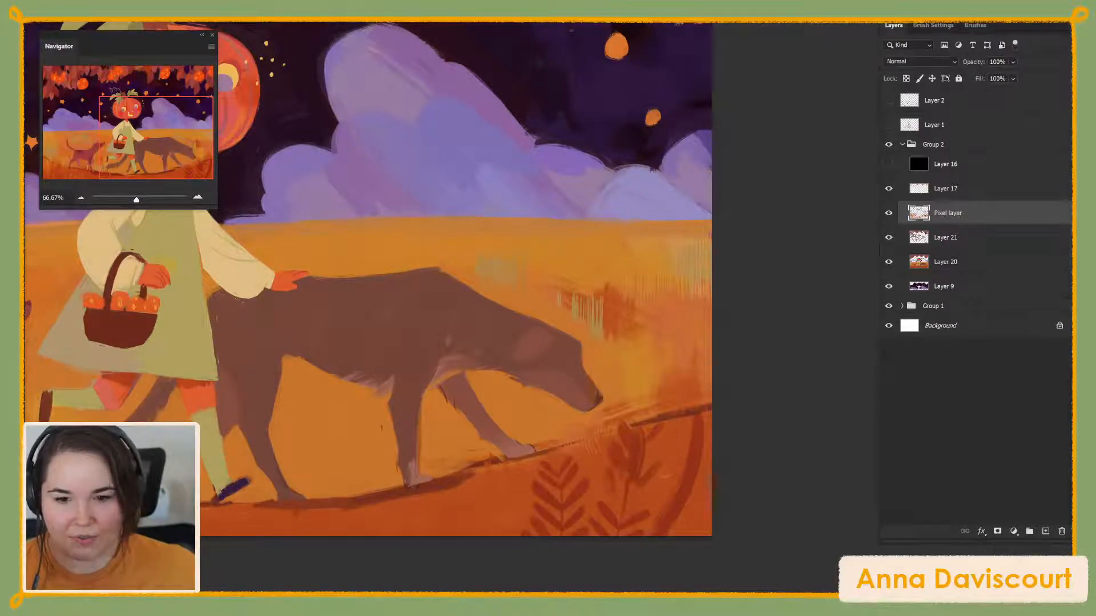
Switch to the browser, open the Portfolio 2016 project and examine the long-haired girl illustrations in the parlour and outside the mansion
{"action": "key", "text": "alt+Tab"}
{"action": "scroll", "coordinate": [485, 297], "scroll_direction": "down", "scroll_amount": 2}
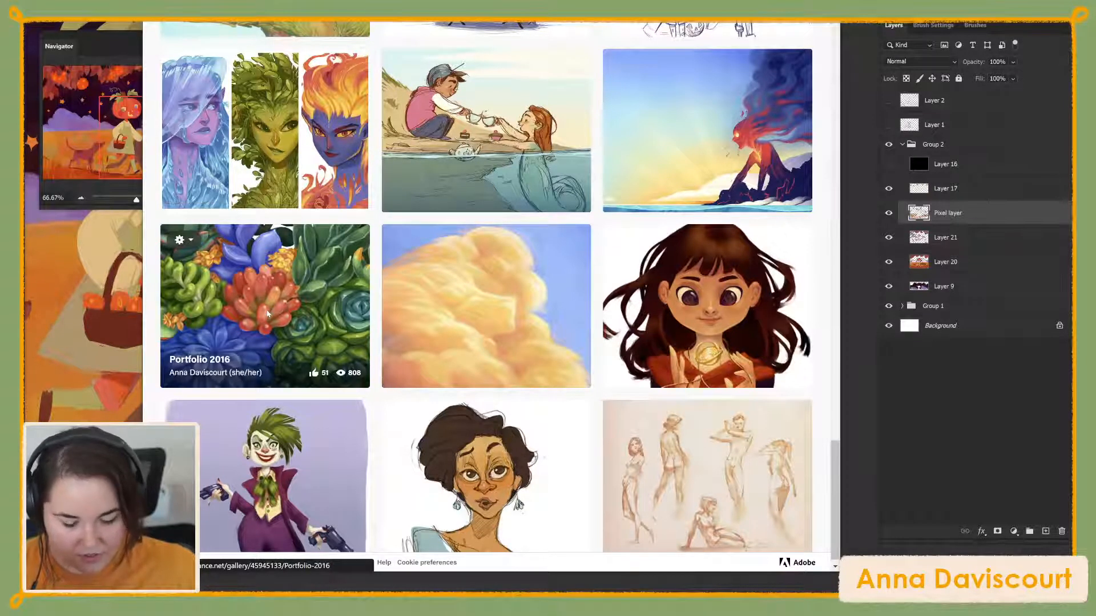
{"action": "left_click", "coordinate": [290, 322]}
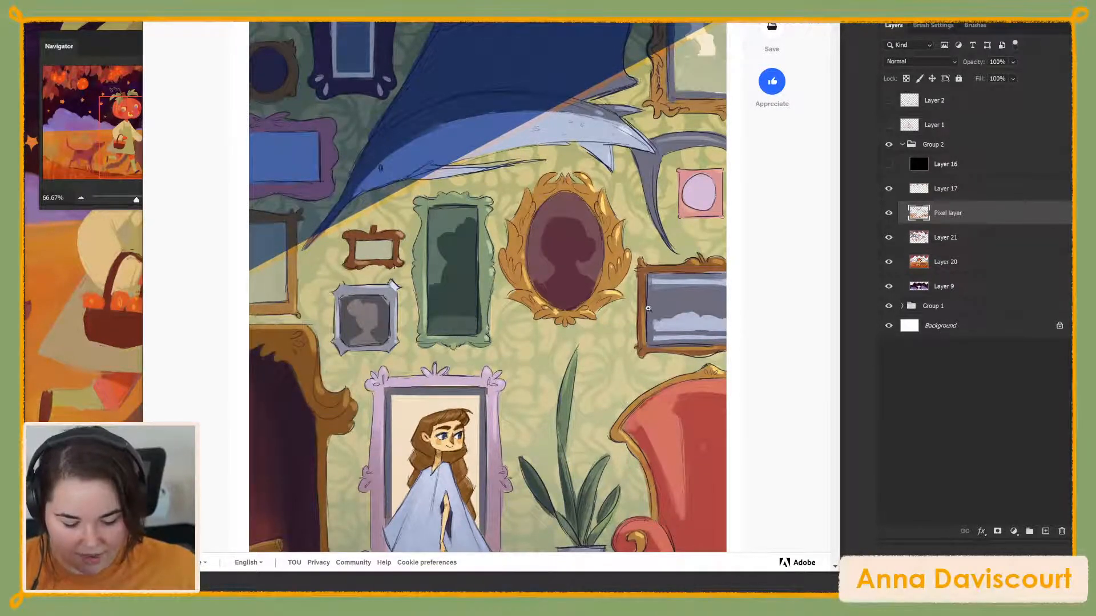
{"action": "scroll", "coordinate": [644, 305], "scroll_direction": "down", "scroll_amount": 3}
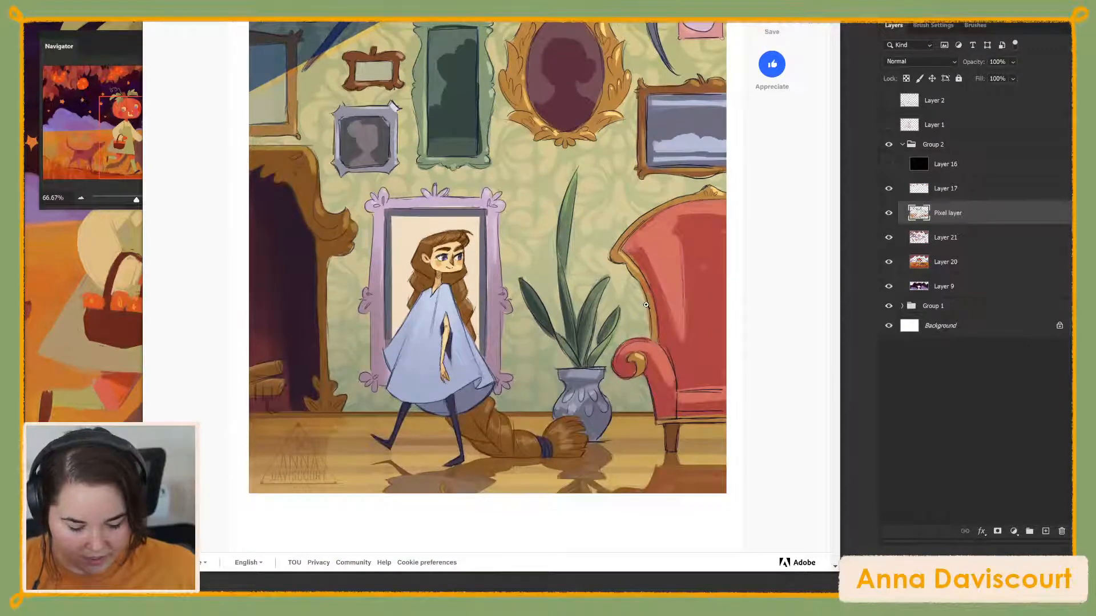
{"action": "scroll", "coordinate": [644, 304], "scroll_direction": "up", "scroll_amount": 3}
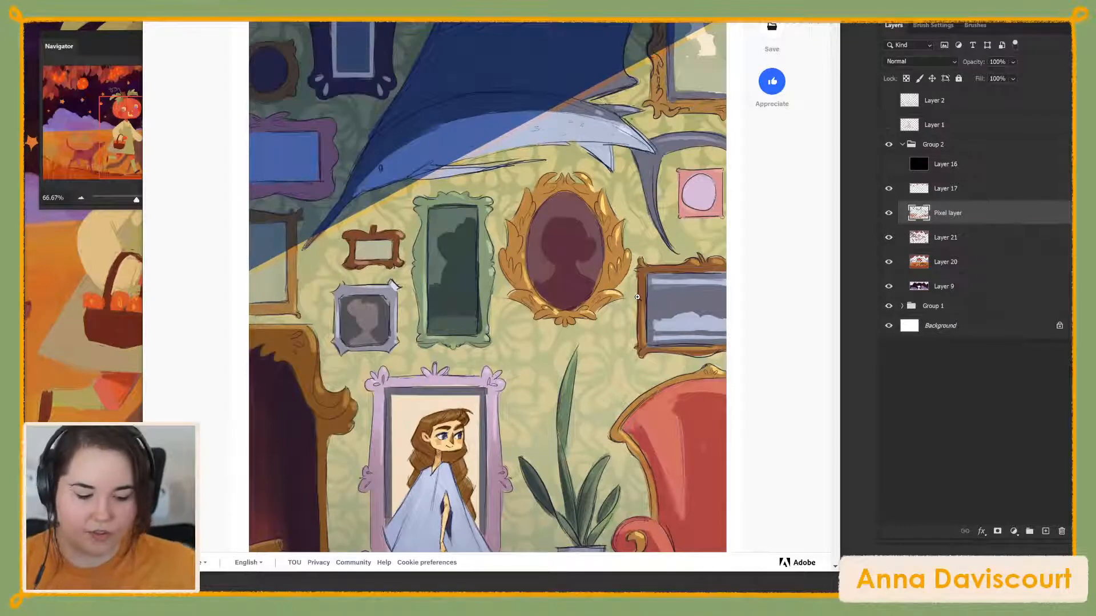
{"action": "scroll", "coordinate": [621, 291], "scroll_direction": "down", "scroll_amount": 3}
{"action": "scroll", "coordinate": [633, 313], "scroll_direction": "down", "scroll_amount": 3}
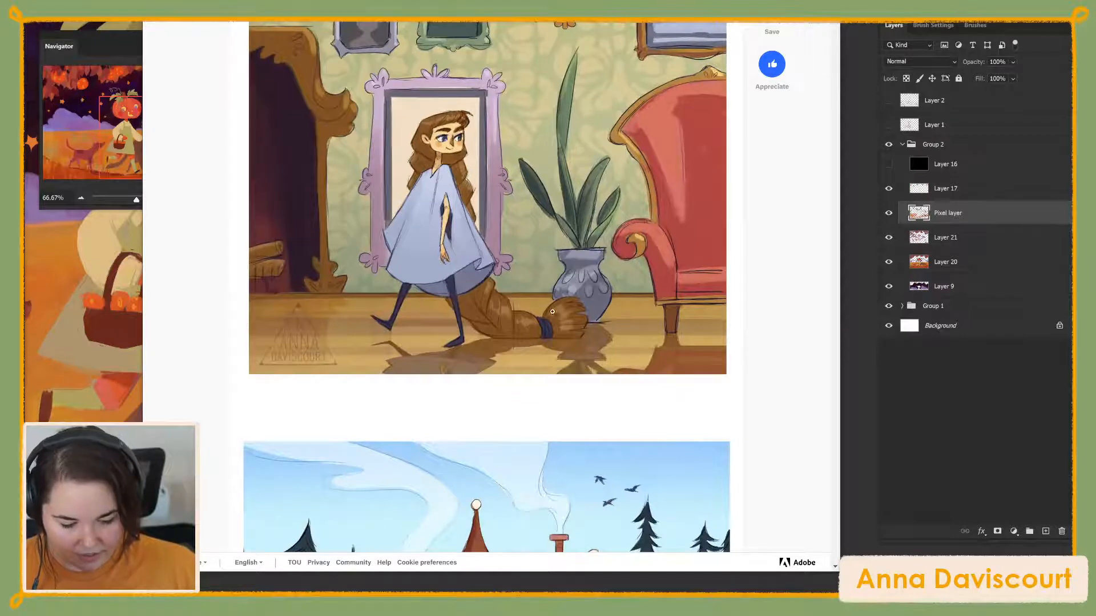
{"action": "scroll", "coordinate": [670, 344], "scroll_direction": "down", "scroll_amount": 5}
{"action": "scroll", "coordinate": [670, 343], "scroll_direction": "down", "scroll_amount": 6}
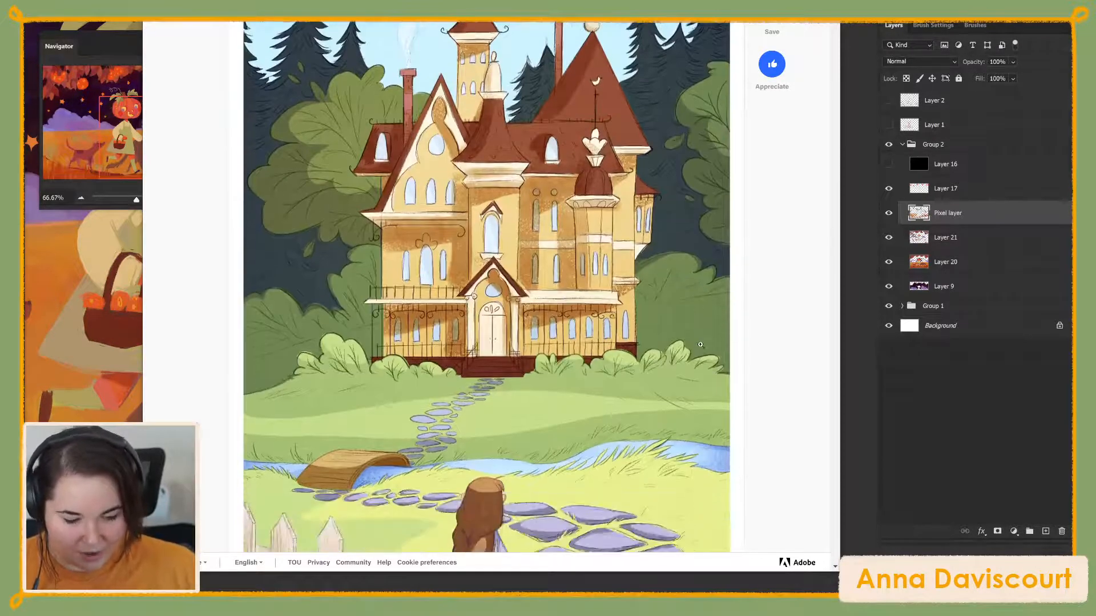
{"action": "scroll", "coordinate": [701, 346], "scroll_direction": "down", "scroll_amount": 5}
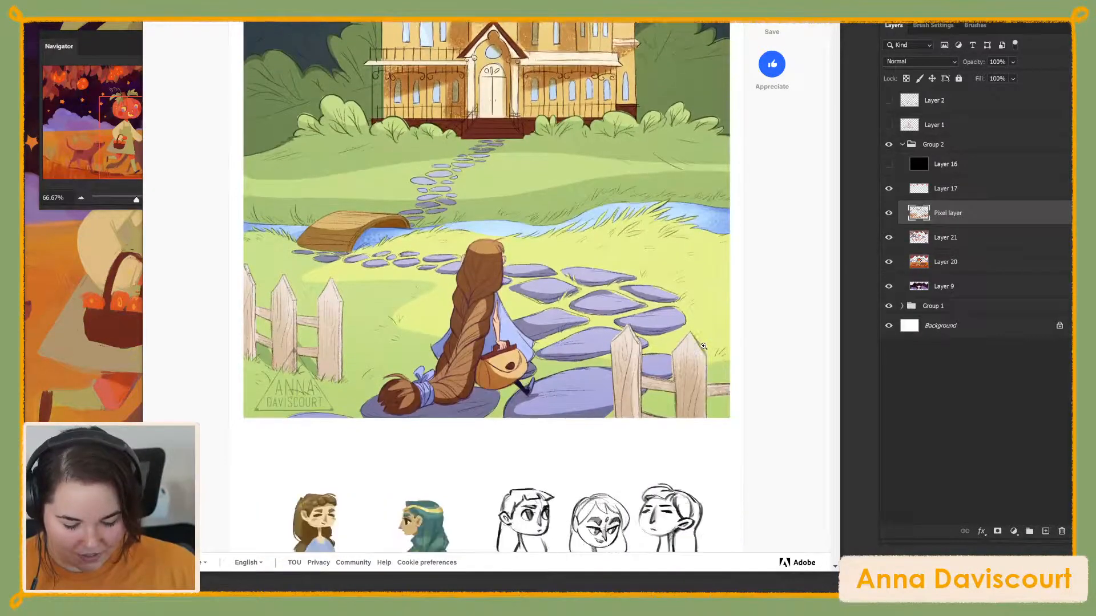
{"action": "scroll", "coordinate": [704, 346], "scroll_direction": "up", "scroll_amount": 11}
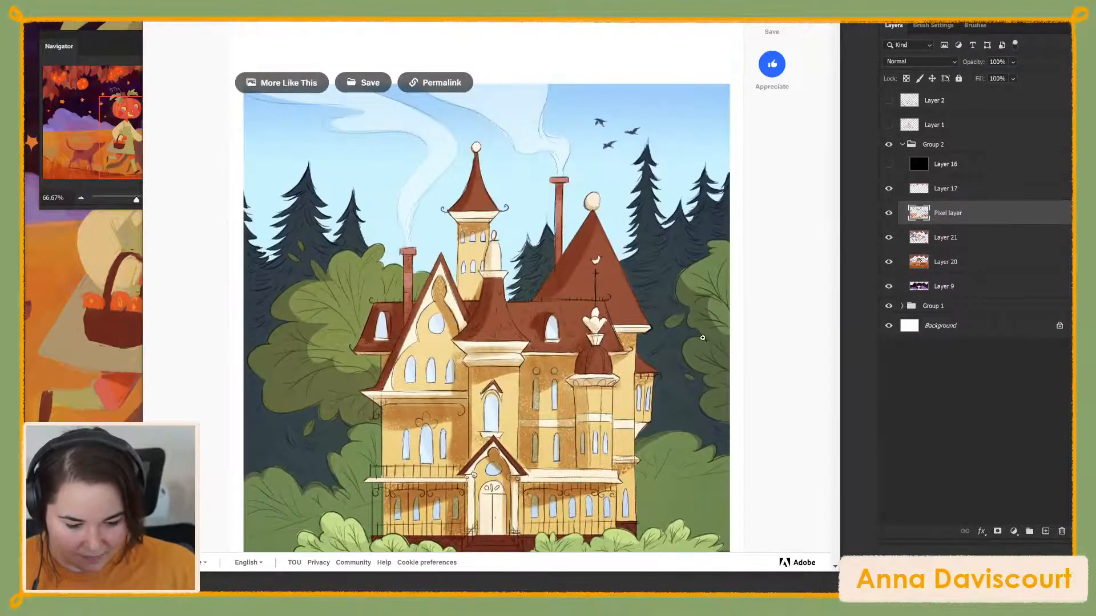
{"action": "scroll", "coordinate": [703, 338], "scroll_direction": "down", "scroll_amount": 4}
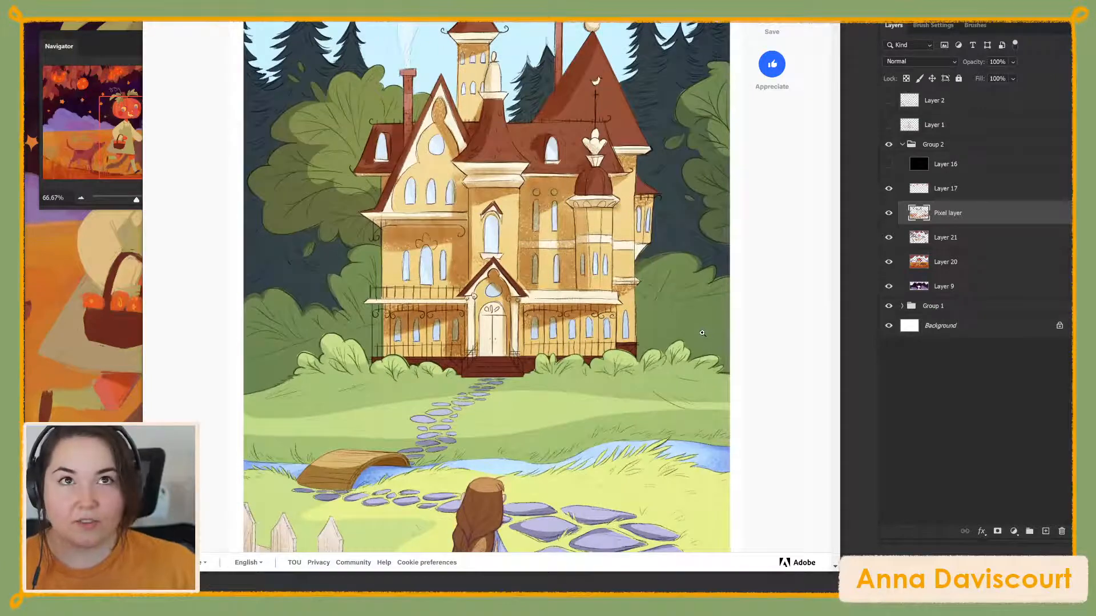
{"action": "scroll", "coordinate": [702, 333], "scroll_direction": "up", "scroll_amount": 10}
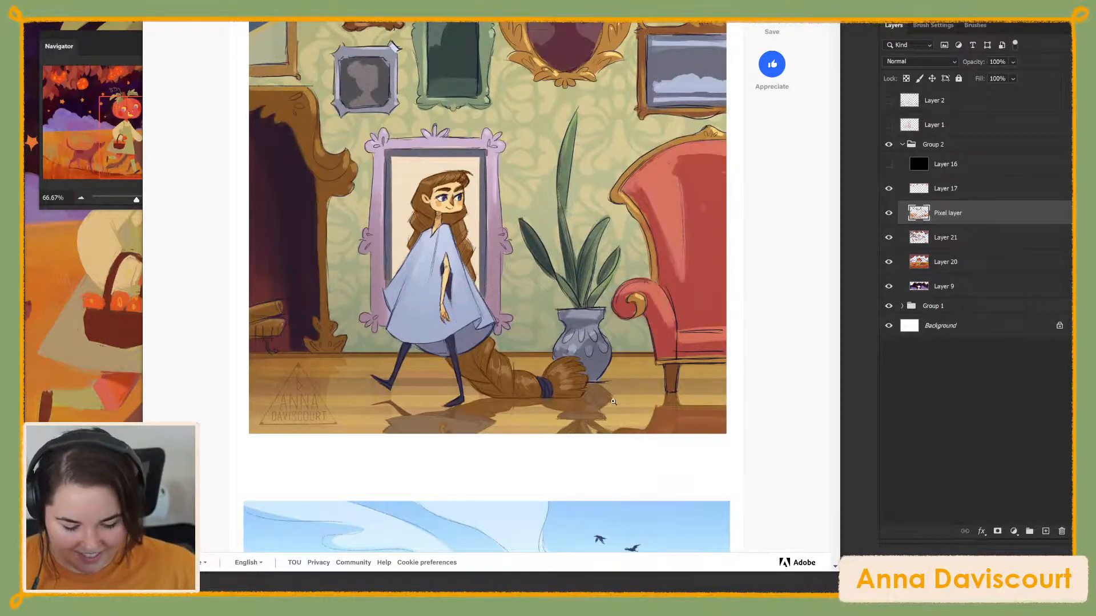
{"action": "scroll", "coordinate": [613, 402], "scroll_direction": "down", "scroll_amount": 11}
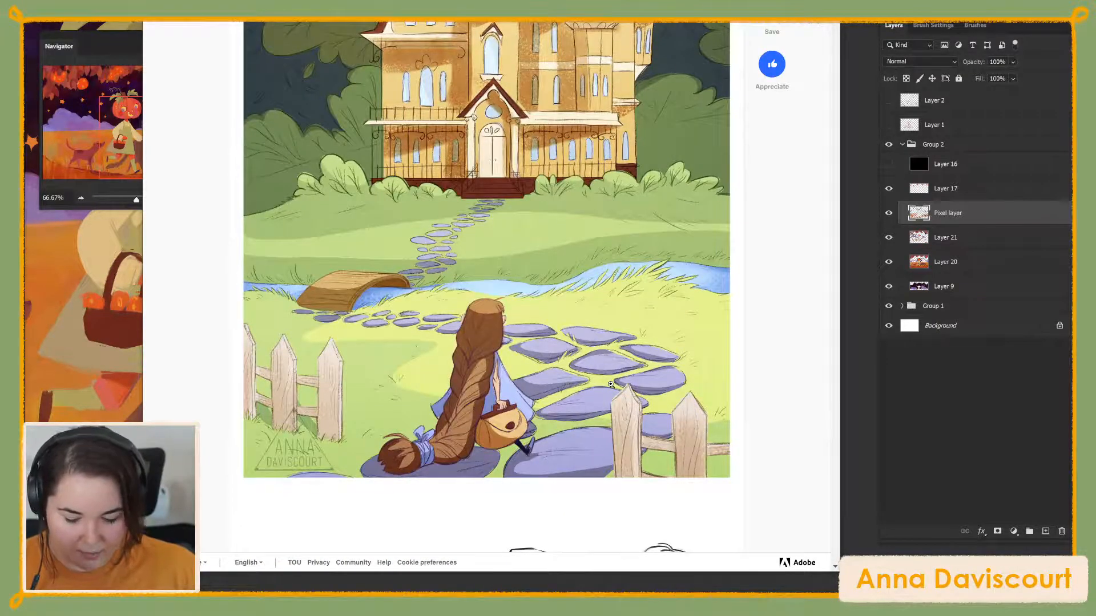
{"action": "scroll", "coordinate": [610, 384], "scroll_direction": "up", "scroll_amount": 5}
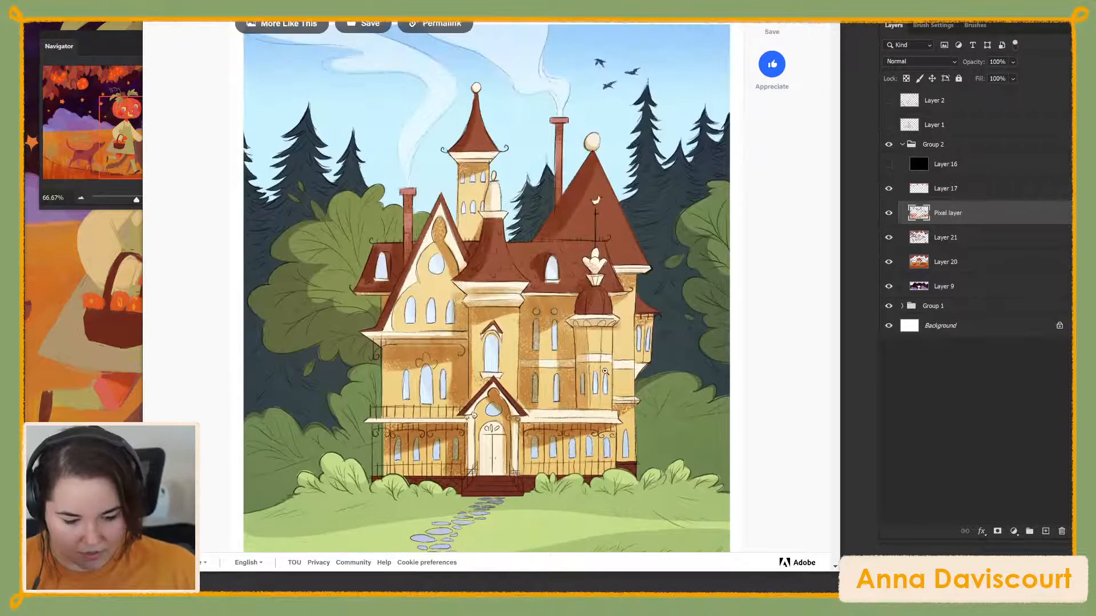
Look through the project's character design sheet, succulent fairy illustrations and painted succulent bouquet
{"action": "scroll", "coordinate": [605, 372], "scroll_direction": "down", "scroll_amount": 10}
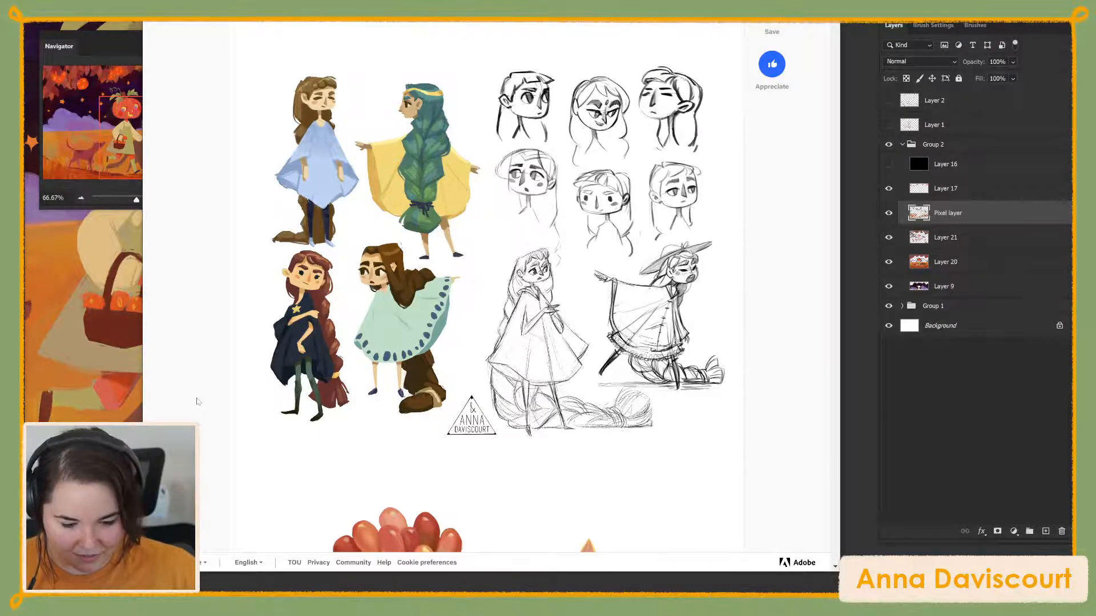
{"action": "scroll", "coordinate": [198, 401], "scroll_direction": "down", "scroll_amount": 5}
{"action": "scroll", "coordinate": [198, 401], "scroll_direction": "down", "scroll_amount": 4}
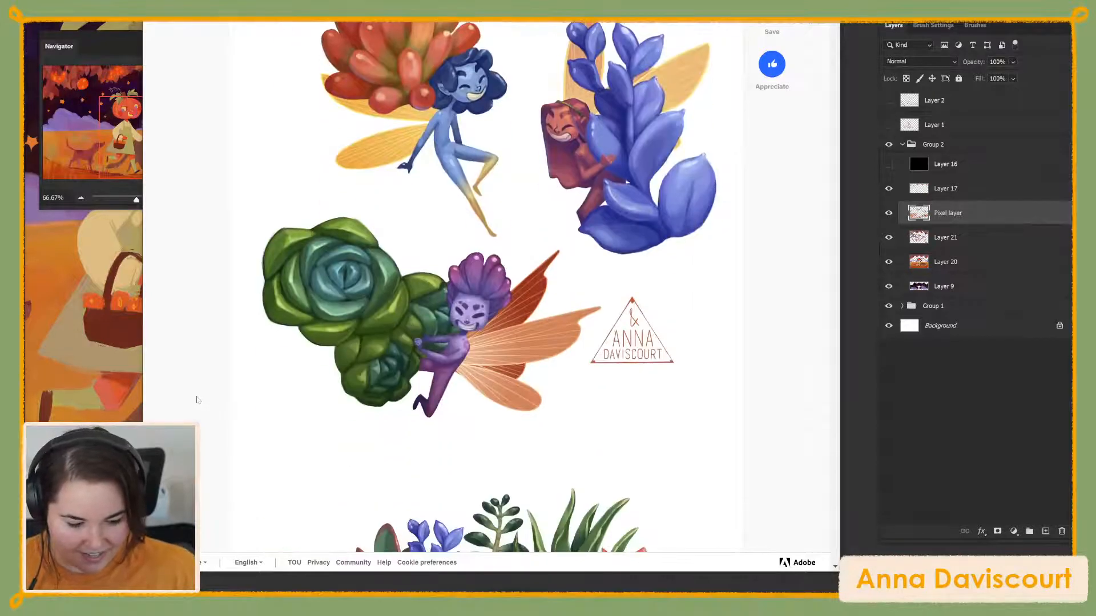
{"action": "scroll", "coordinate": [198, 401], "scroll_direction": "down", "scroll_amount": 7}
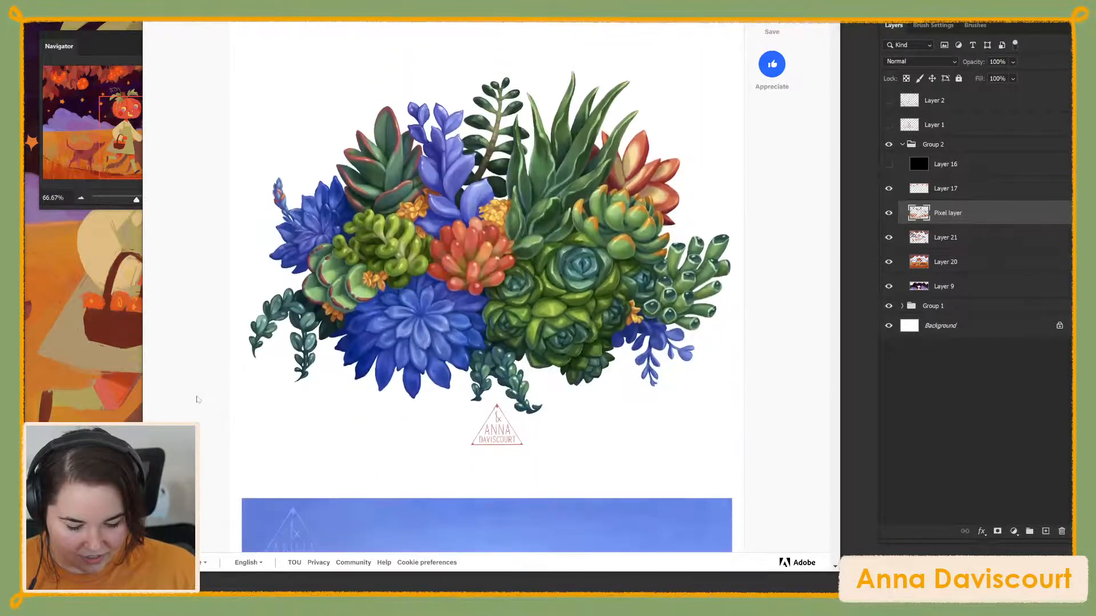
{"action": "scroll", "coordinate": [197, 399], "scroll_direction": "up", "scroll_amount": 8}
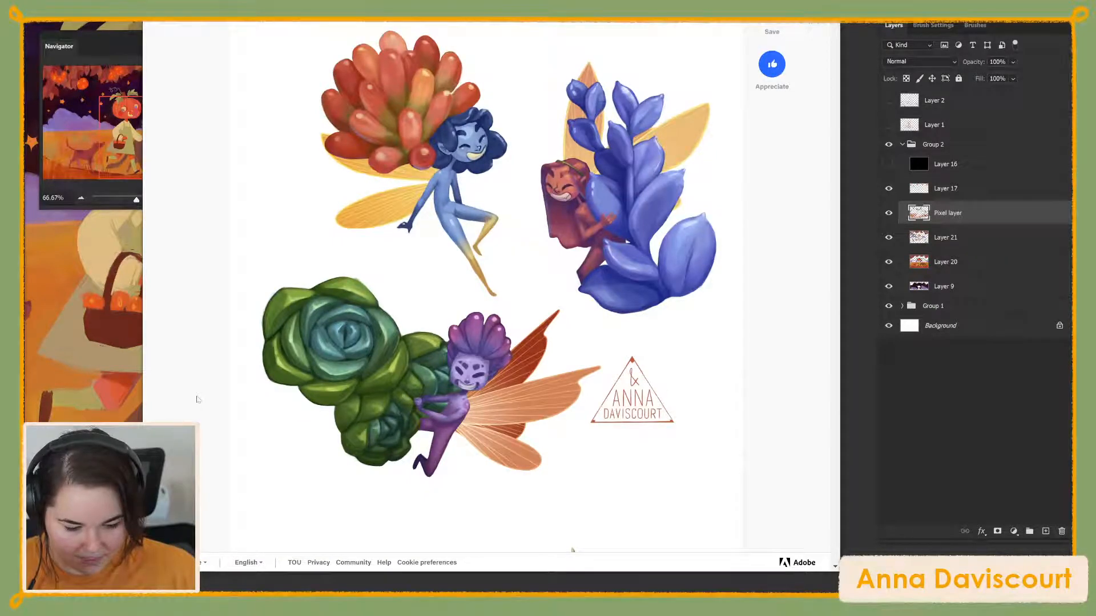
{"action": "scroll", "coordinate": [197, 399], "scroll_direction": "down", "scroll_amount": 6}
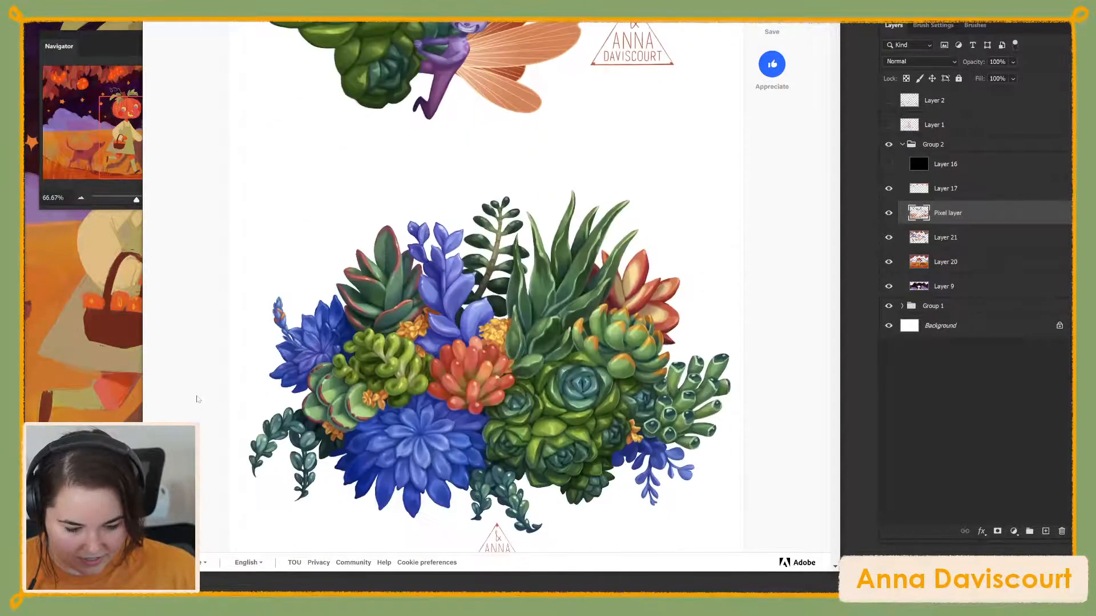
{"action": "scroll", "coordinate": [197, 400], "scroll_direction": "down", "scroll_amount": 1}
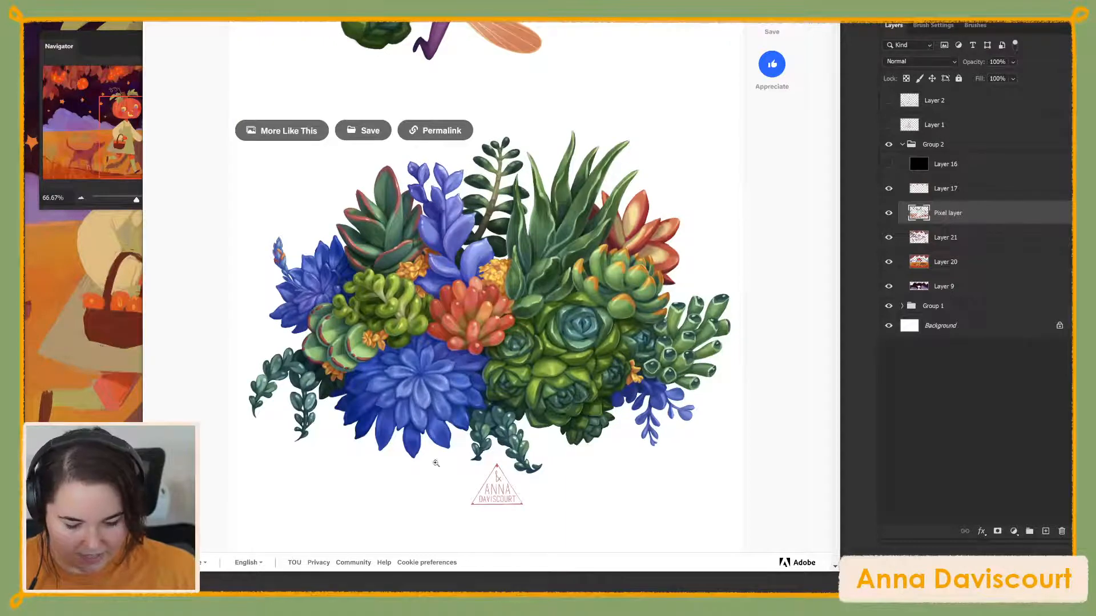
Compare the painted succulent bouquet with the purple succulent fairy illustration above it
{"action": "scroll", "coordinate": [556, 417], "scroll_direction": "up", "scroll_amount": 2}
{"action": "scroll", "coordinate": [556, 418], "scroll_direction": "up", "scroll_amount": 2}
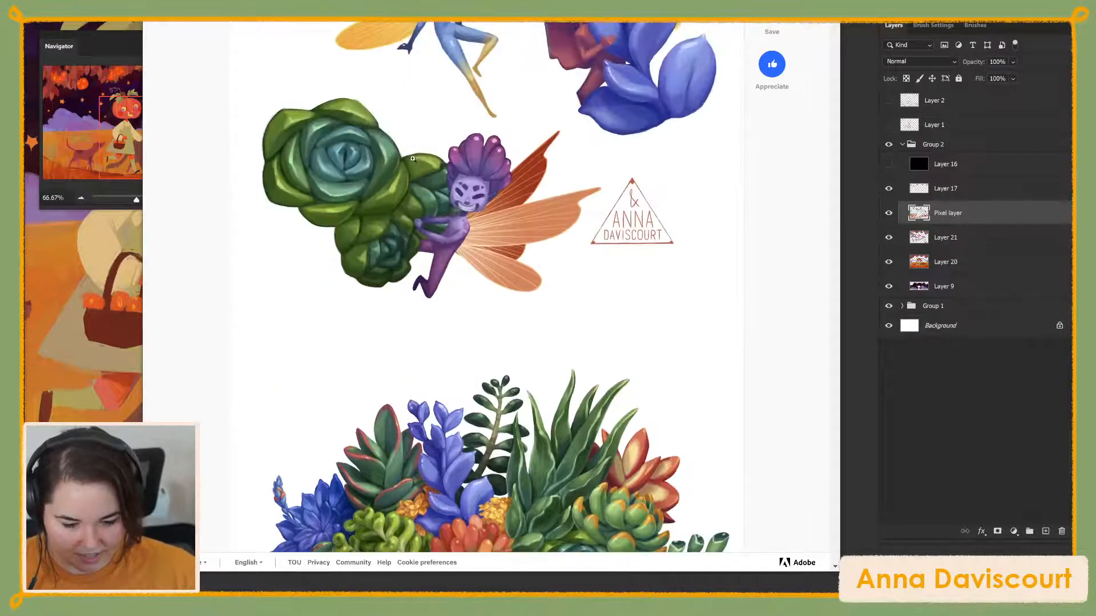
{"action": "scroll", "coordinate": [402, 194], "scroll_direction": "down", "scroll_amount": 4}
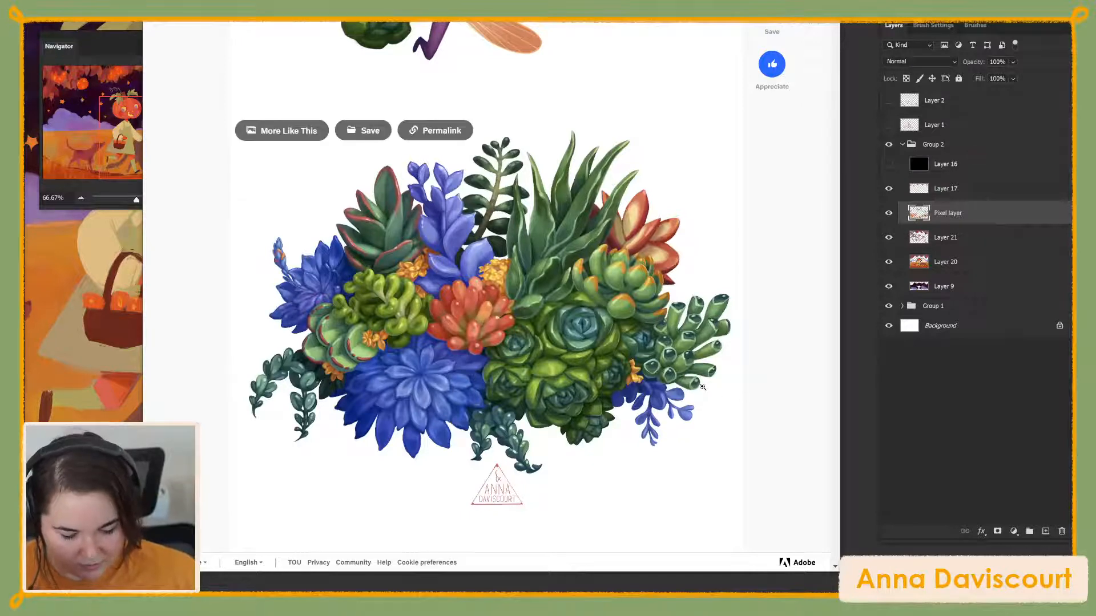
{"action": "scroll", "coordinate": [704, 396], "scroll_direction": "up", "scroll_amount": 5}
{"action": "scroll", "coordinate": [702, 394], "scroll_direction": "up", "scroll_amount": 3}
Examine the lion-shaped cloud painting from the blue sky down to the rock on the purple horizon
{"action": "scroll", "coordinate": [694, 391], "scroll_direction": "down", "scroll_amount": 12}
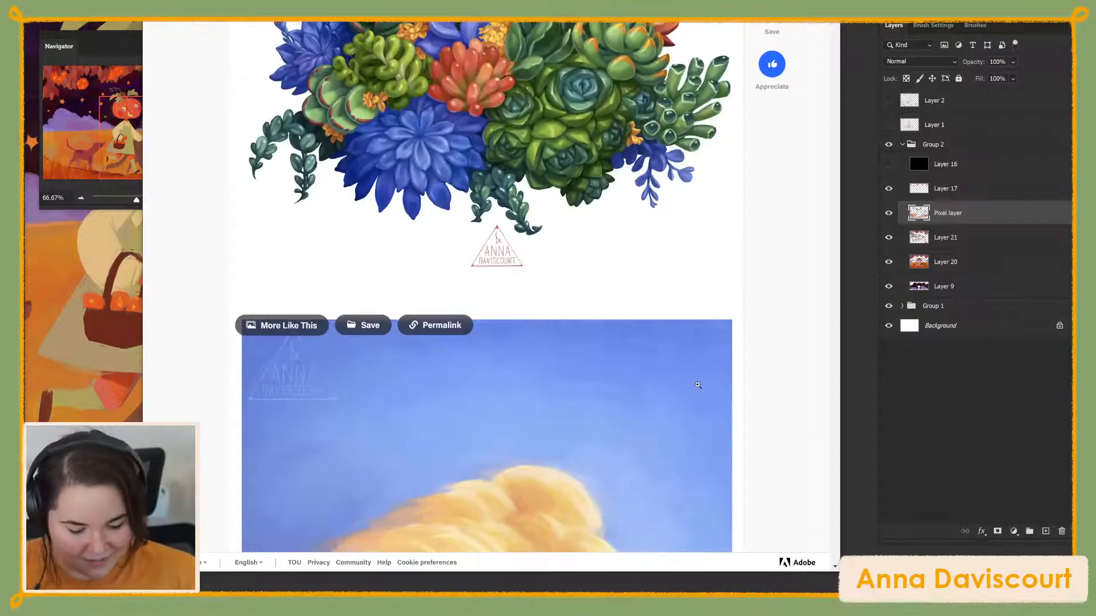
{"action": "scroll", "coordinate": [698, 387], "scroll_direction": "down", "scroll_amount": 8}
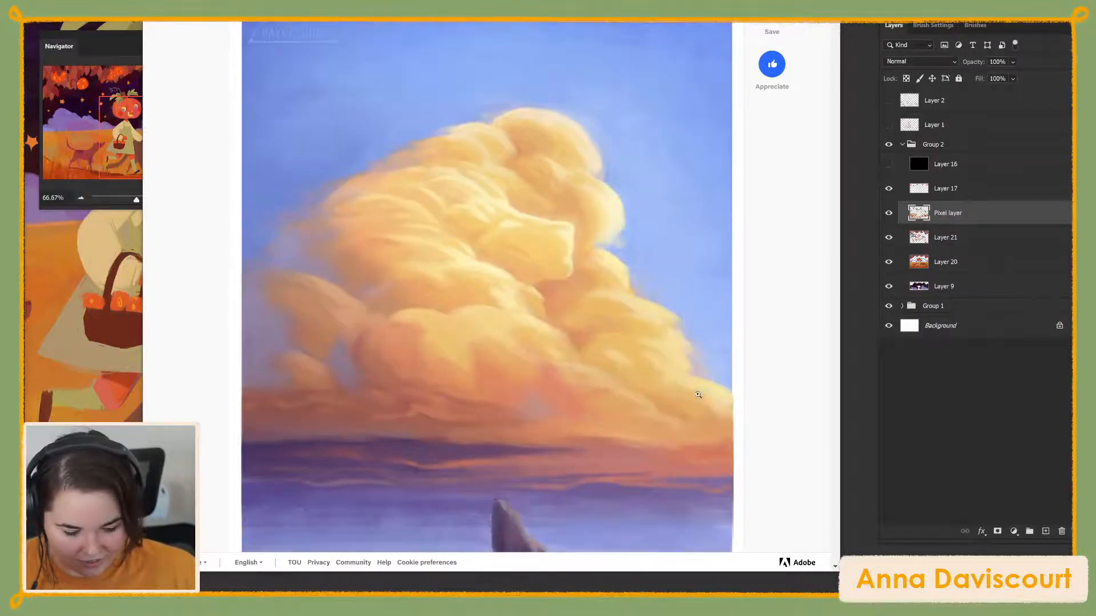
{"action": "scroll", "coordinate": [698, 394], "scroll_direction": "down", "scroll_amount": 2}
{"action": "scroll", "coordinate": [697, 392], "scroll_direction": "up", "scroll_amount": 1}
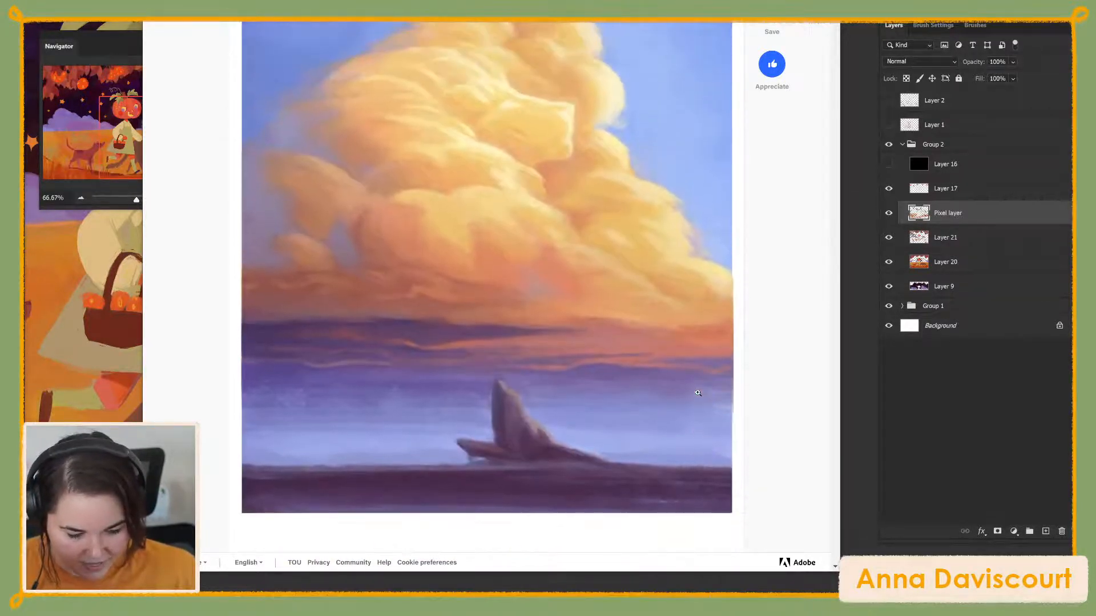
{"action": "scroll", "coordinate": [698, 391], "scroll_direction": "up", "scroll_amount": 5}
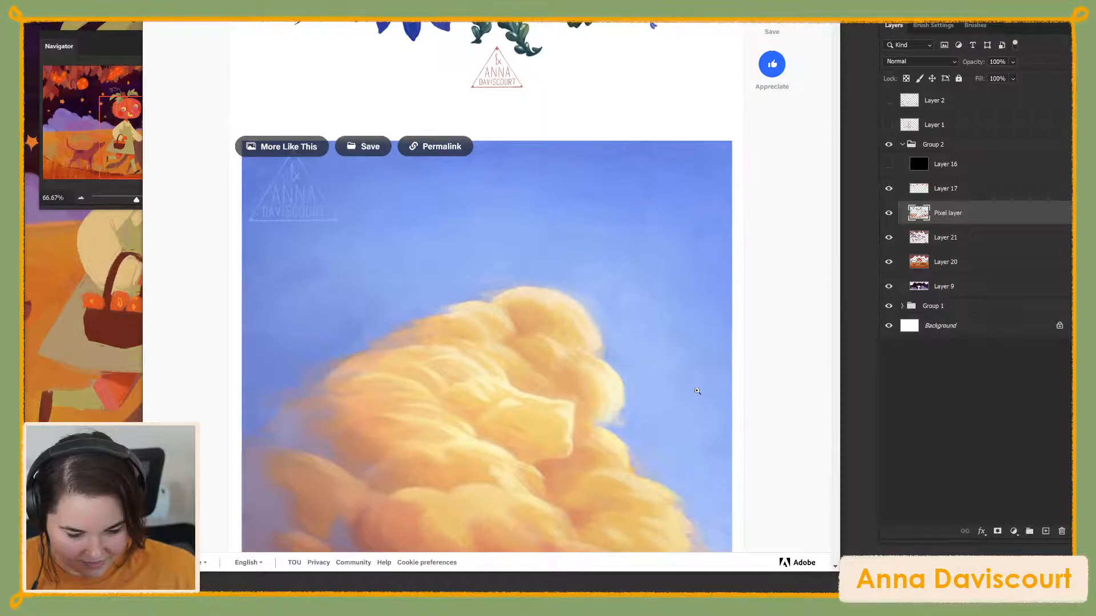
{"action": "scroll", "coordinate": [698, 391], "scroll_direction": "down", "scroll_amount": 2}
{"action": "scroll", "coordinate": [698, 391], "scroll_direction": "down", "scroll_amount": 3}
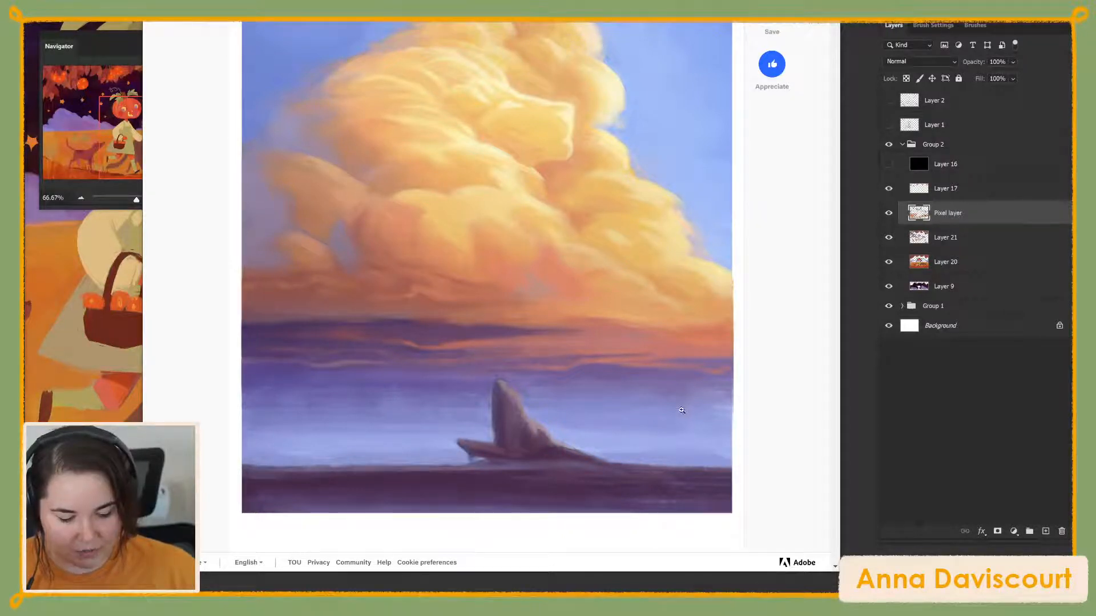
{"action": "scroll", "coordinate": [681, 410], "scroll_direction": "down", "scroll_amount": 10}
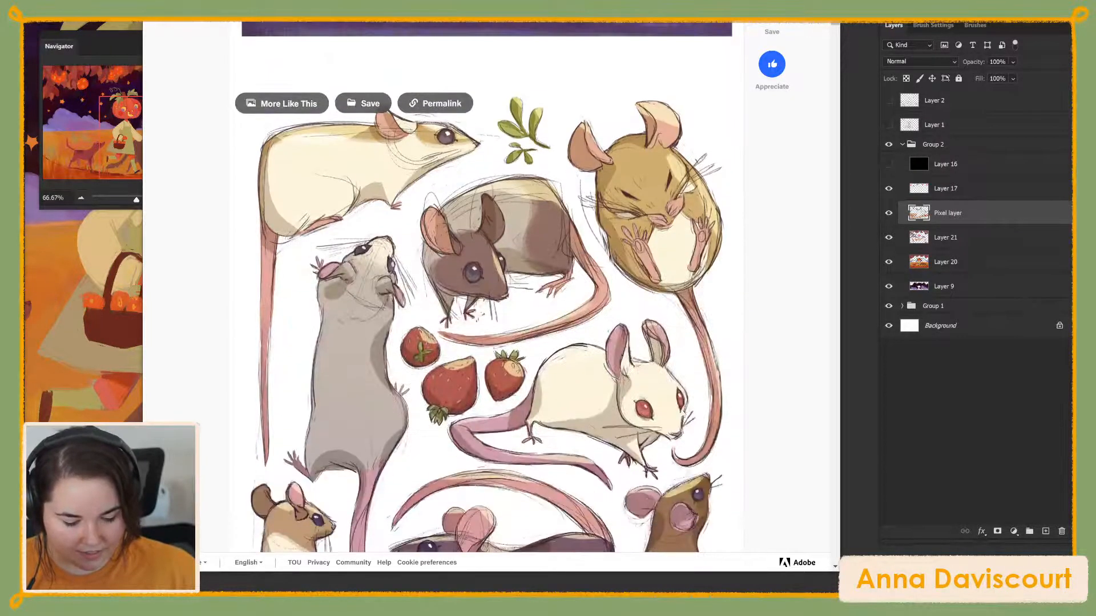
{"action": "scroll", "coordinate": [707, 405], "scroll_direction": "up", "scroll_amount": 10}
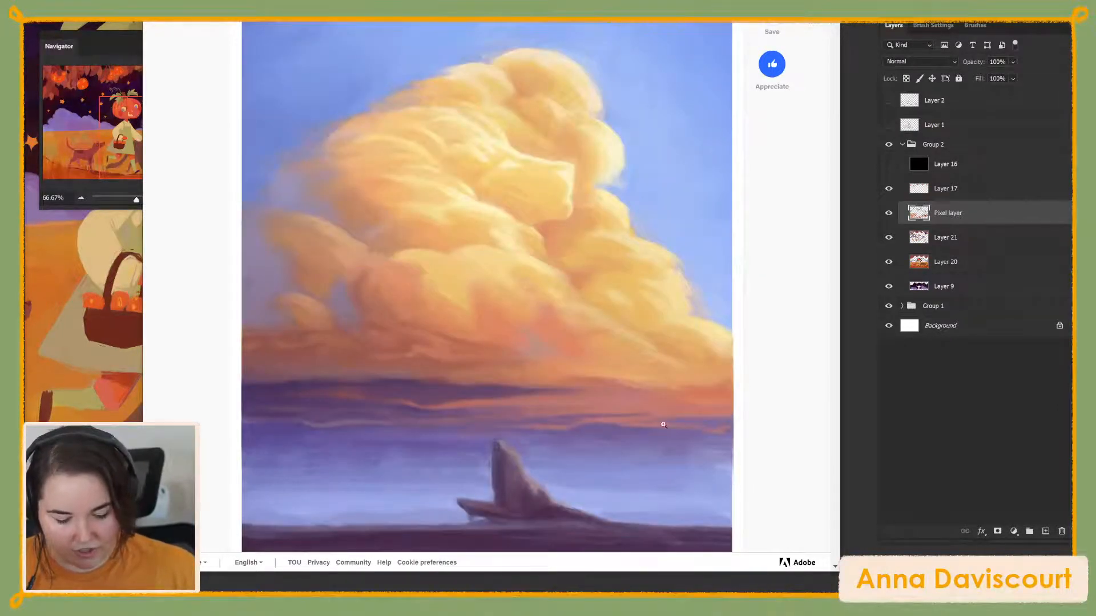
{"action": "scroll", "coordinate": [658, 418], "scroll_direction": "down", "scroll_amount": 5}
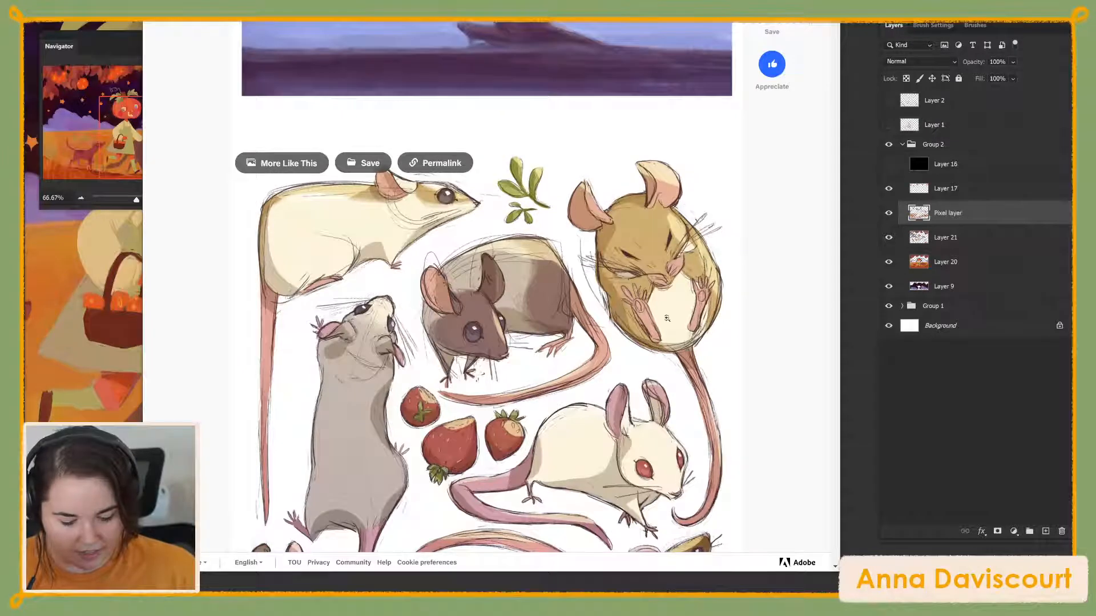
Study the sheet of mouse and rat drawings with strawberries, from the upper poses to the lowest row
{"action": "scroll", "coordinate": [751, 454], "scroll_direction": "down", "scroll_amount": 1}
{"action": "scroll", "coordinate": [751, 454], "scroll_direction": "down", "scroll_amount": 2}
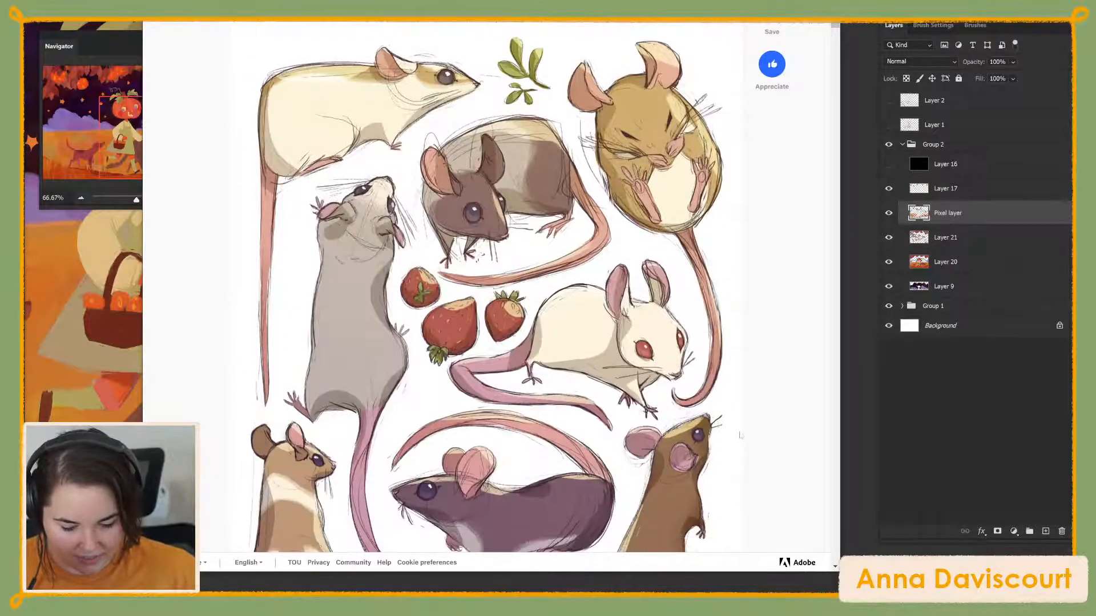
{"action": "scroll", "coordinate": [730, 429], "scroll_direction": "down", "scroll_amount": 4}
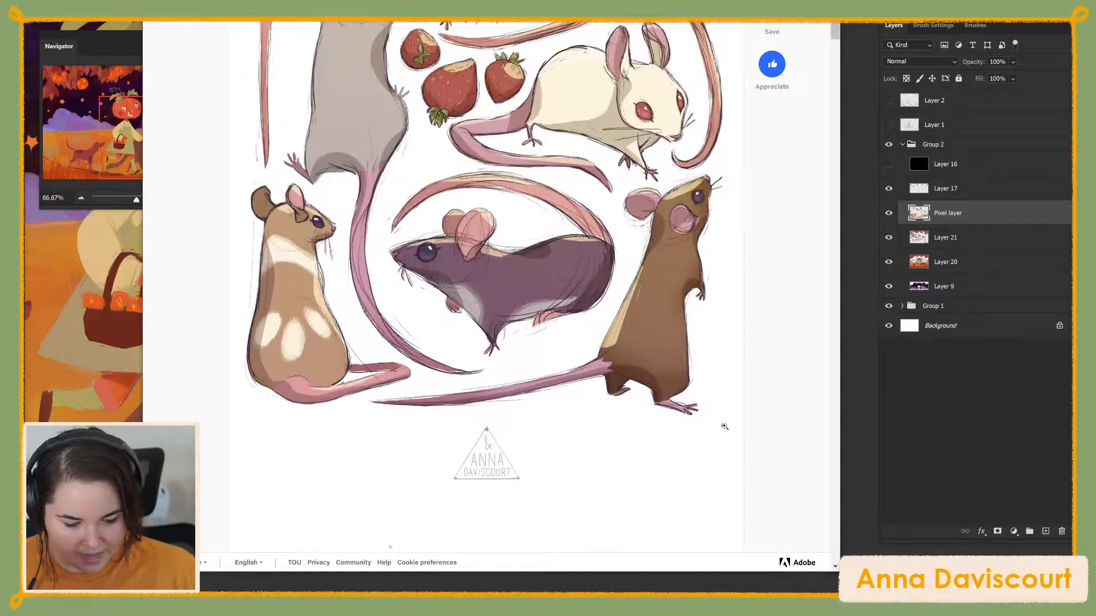
{"action": "scroll", "coordinate": [720, 425], "scroll_direction": "up", "scroll_amount": 4}
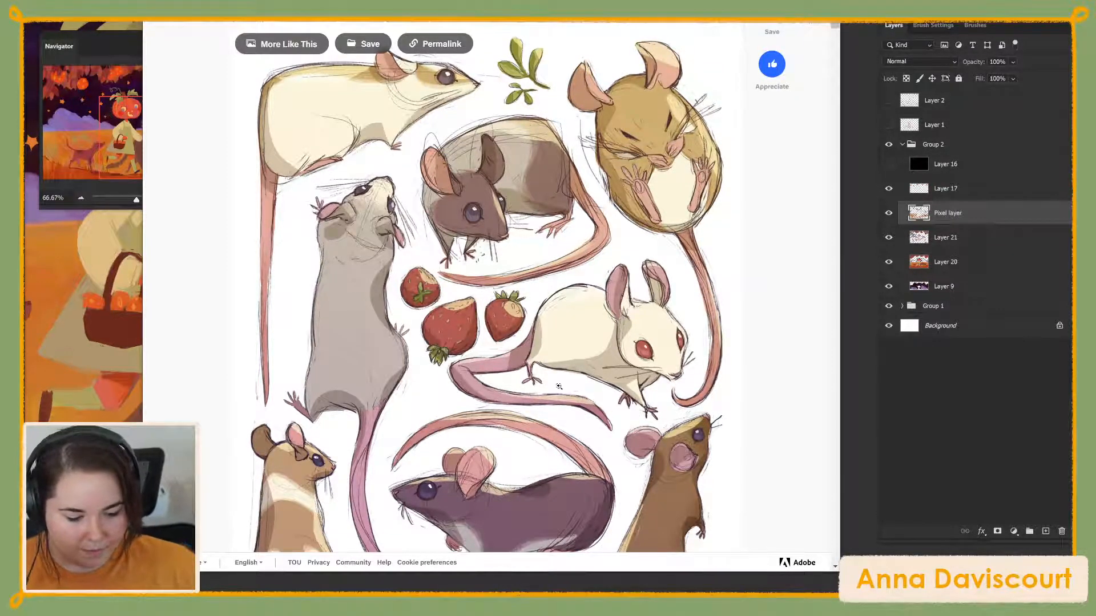
{"action": "scroll", "coordinate": [559, 385], "scroll_direction": "down", "scroll_amount": 2}
{"action": "scroll", "coordinate": [557, 382], "scroll_direction": "down", "scroll_amount": 1}
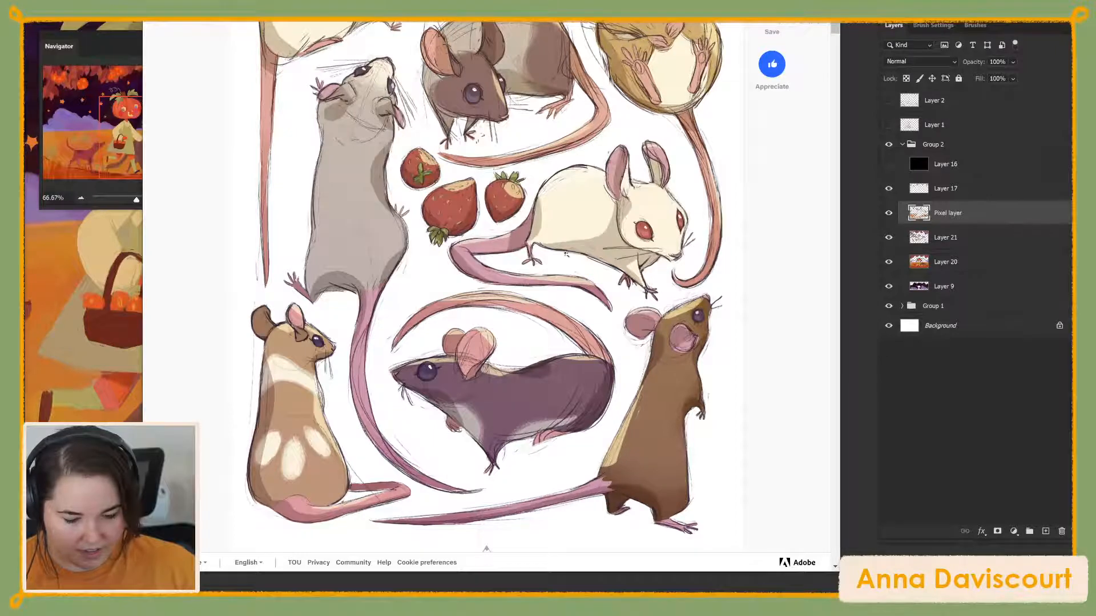
{"action": "scroll", "coordinate": [562, 256], "scroll_direction": "up", "scroll_amount": 3}
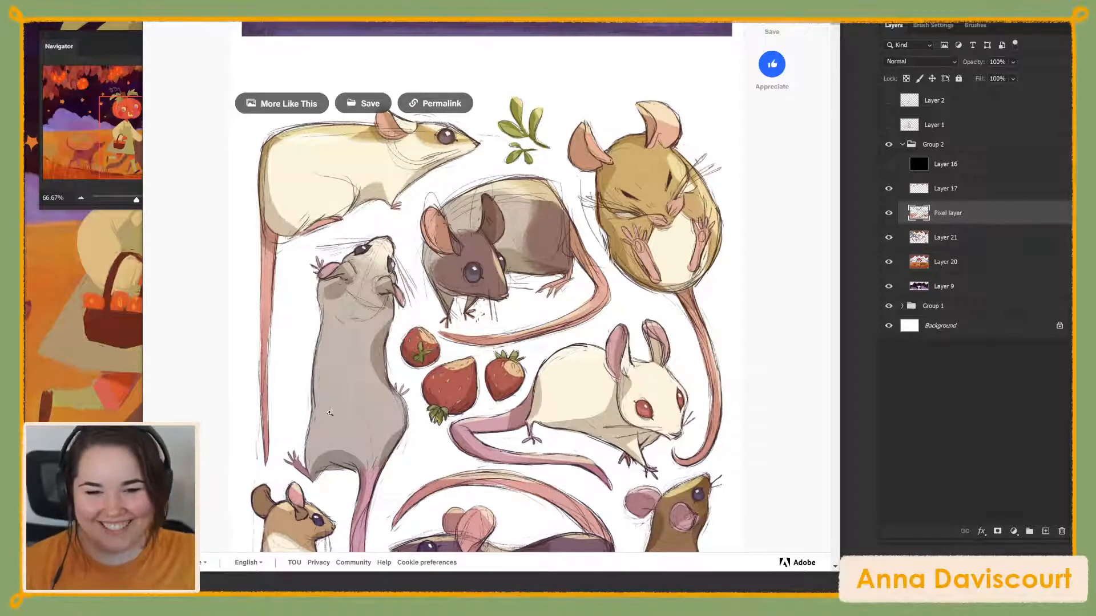
View the purple wedding couple sketch and the sheet of pigeon character drawings
{"action": "scroll", "coordinate": [464, 496], "scroll_direction": "down", "scroll_amount": 10}
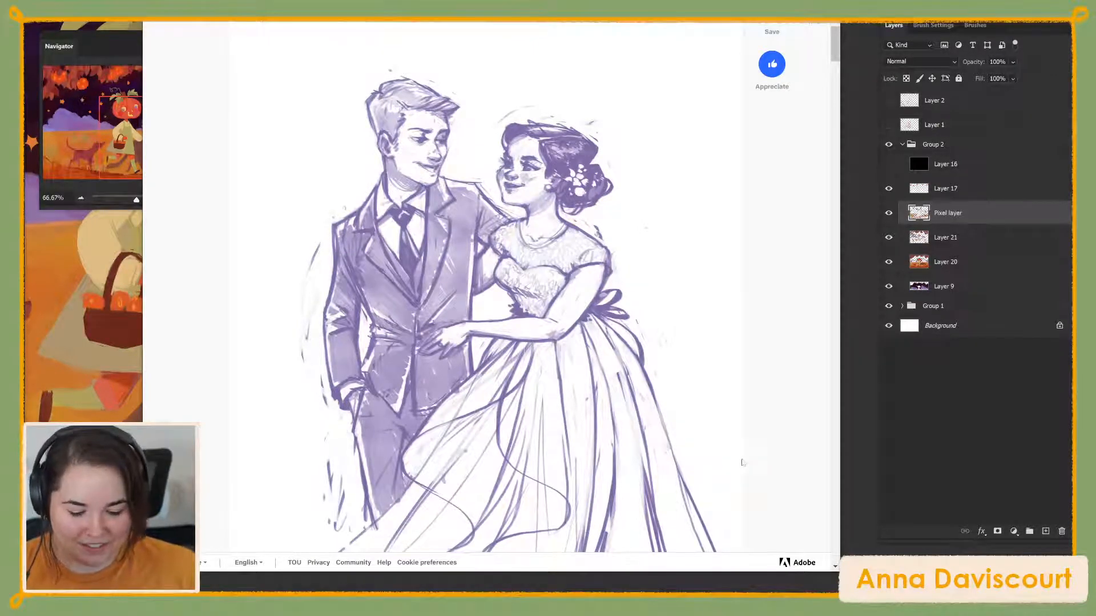
{"action": "scroll", "coordinate": [739, 463], "scroll_direction": "down", "scroll_amount": 2}
{"action": "scroll", "coordinate": [745, 460], "scroll_direction": "down", "scroll_amount": 2}
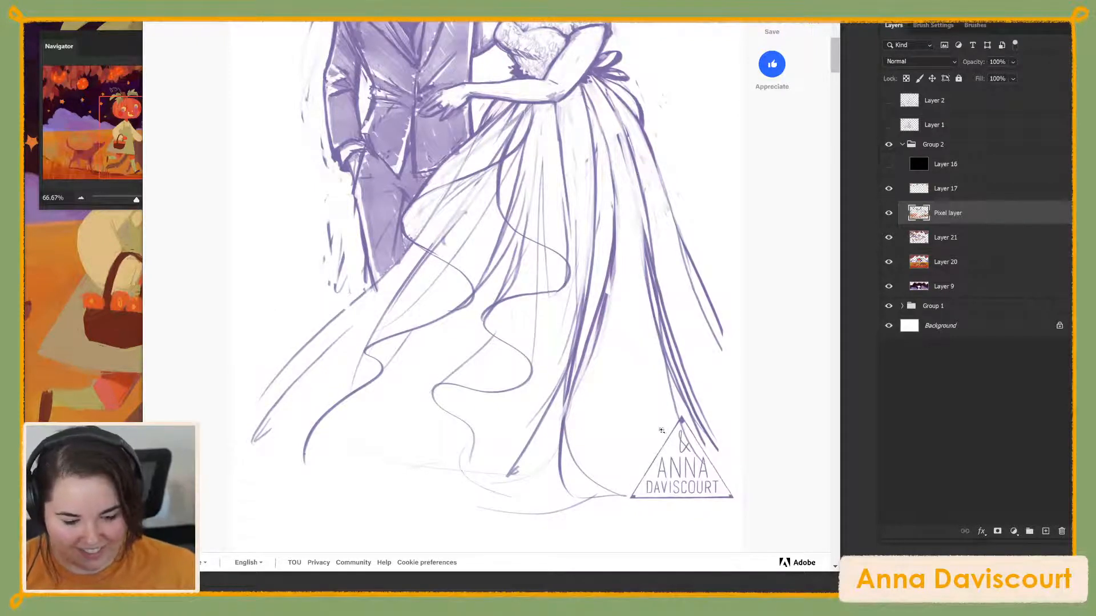
{"action": "scroll", "coordinate": [638, 436], "scroll_direction": "down", "scroll_amount": 10}
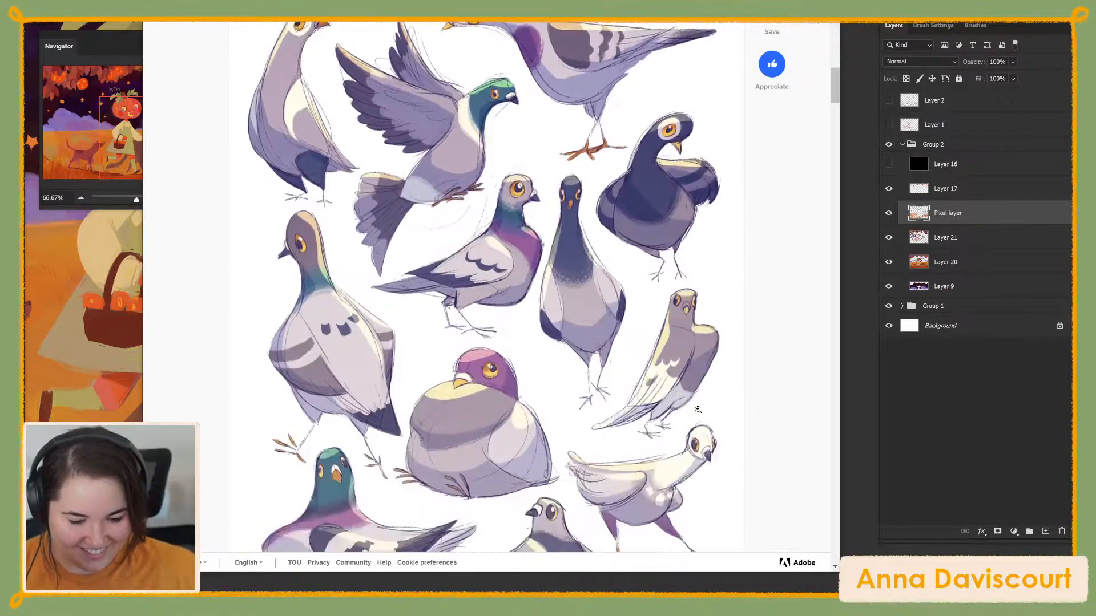
{"action": "scroll", "coordinate": [698, 410], "scroll_direction": "down", "scroll_amount": 1}
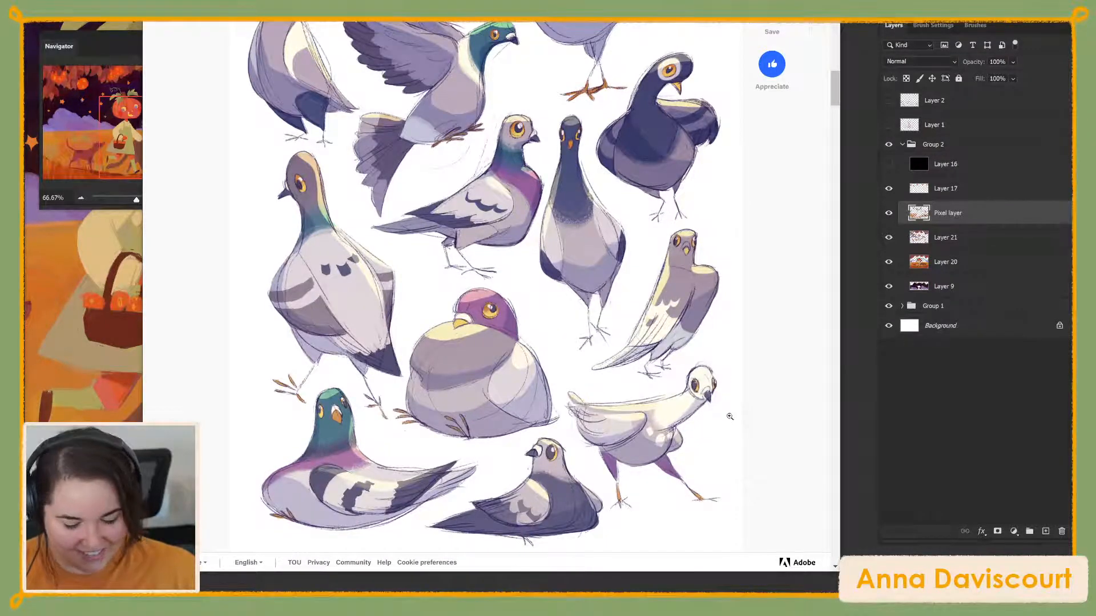
Look over the green-dress girl poses, the three body-type variations and the forest scene with the stone head
{"action": "scroll", "coordinate": [730, 416], "scroll_direction": "down", "scroll_amount": 10}
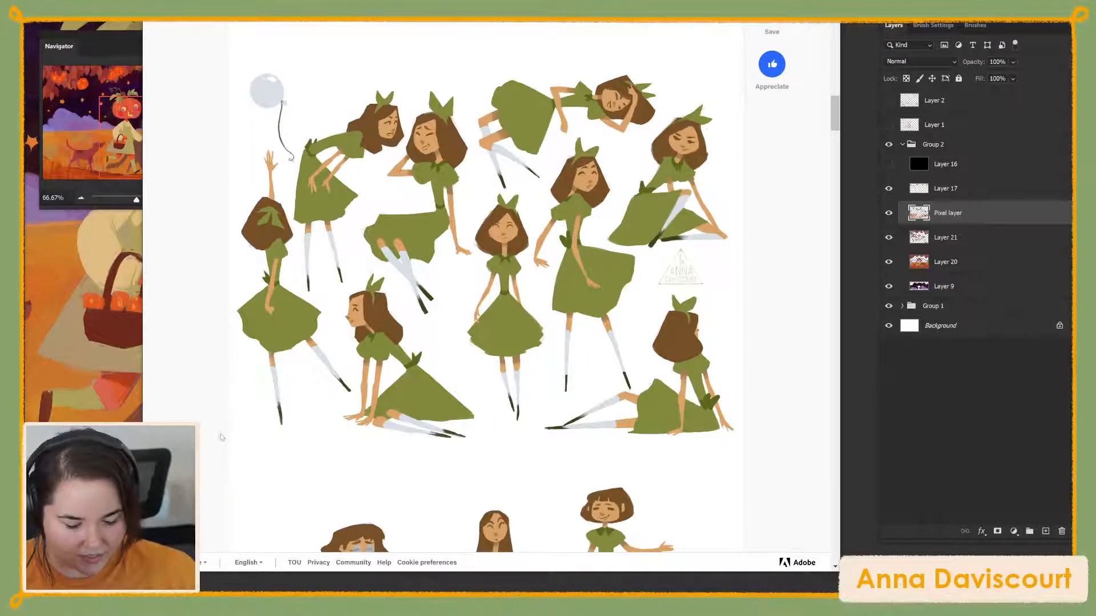
{"action": "scroll", "coordinate": [225, 417], "scroll_direction": "down", "scroll_amount": 6}
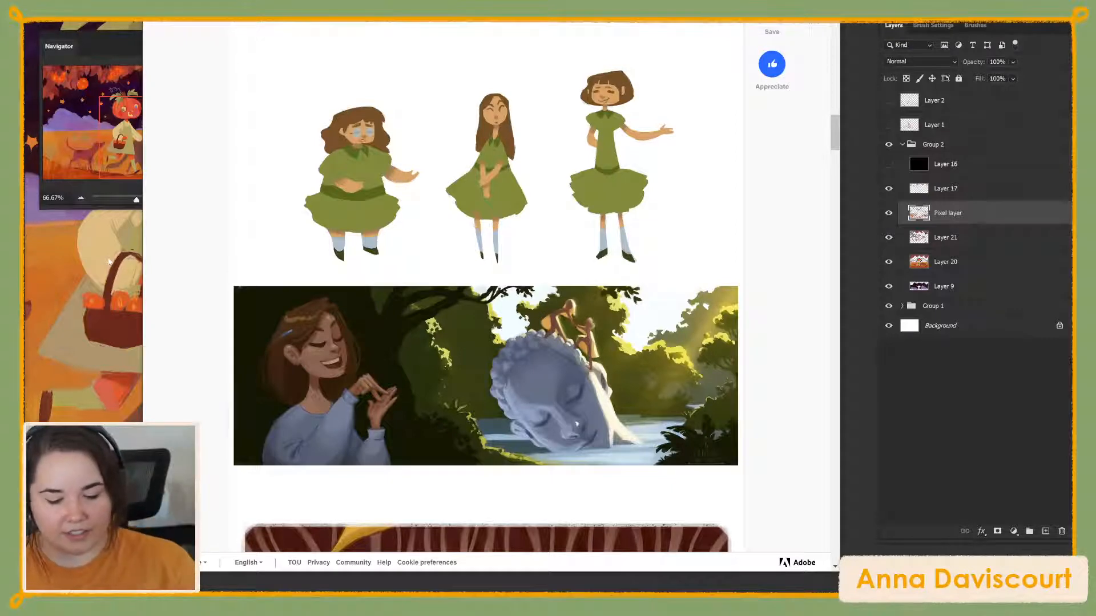
{"action": "scroll", "coordinate": [109, 262], "scroll_direction": "up", "scroll_amount": 1}
{"action": "scroll", "coordinate": [190, 307], "scroll_direction": "up", "scroll_amount": 3}
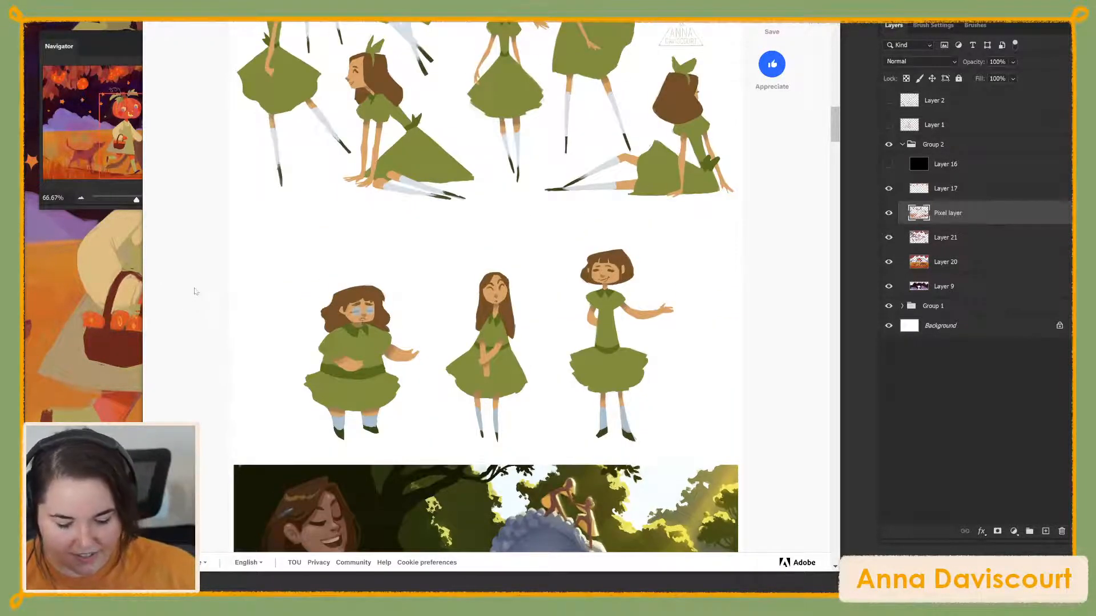
{"action": "scroll", "coordinate": [194, 292], "scroll_direction": "down", "scroll_amount": 2}
{"action": "mouse_move", "coordinate": [517, 254]}
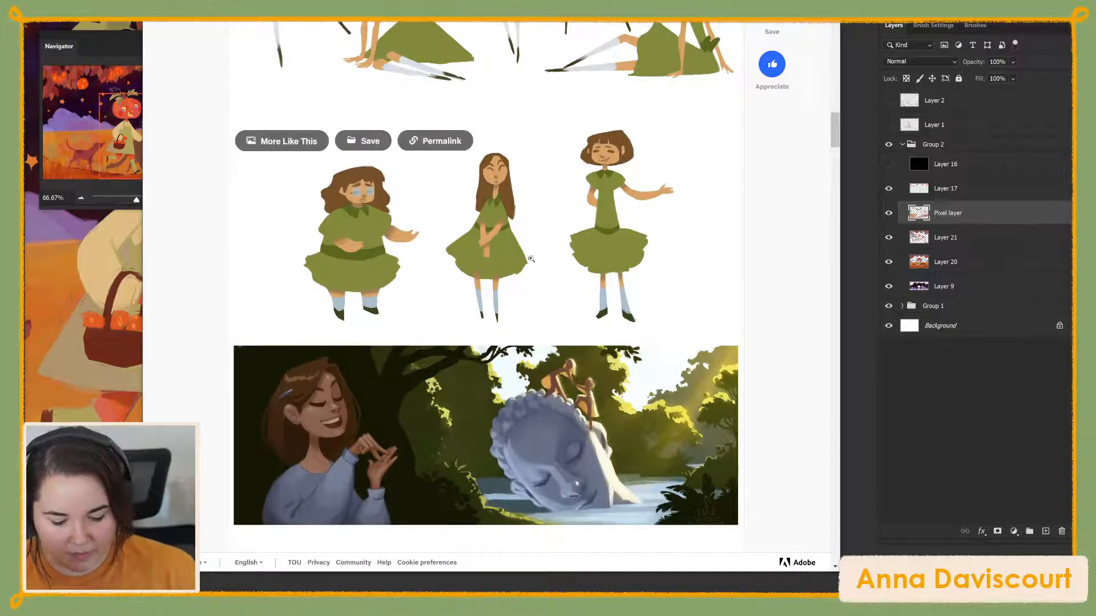
{"action": "scroll", "coordinate": [517, 253], "scroll_direction": "down", "scroll_amount": 3}
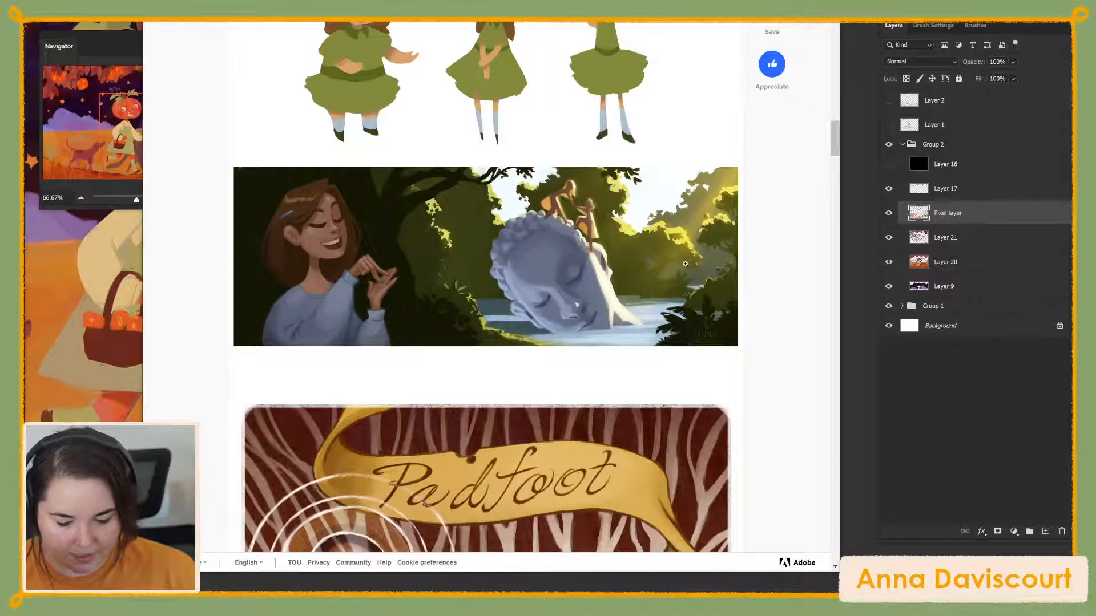
Browse past the Padfoot banner and blue forest illustration to examine the three Halloween costume pencil drawings
{"action": "scroll", "coordinate": [201, 387], "scroll_direction": "down", "scroll_amount": 6}
{"action": "scroll", "coordinate": [201, 387], "scroll_direction": "down", "scroll_amount": 7}
{"action": "scroll", "coordinate": [194, 381], "scroll_direction": "down", "scroll_amount": 20}
{"action": "scroll", "coordinate": [191, 376], "scroll_direction": "down", "scroll_amount": 19}
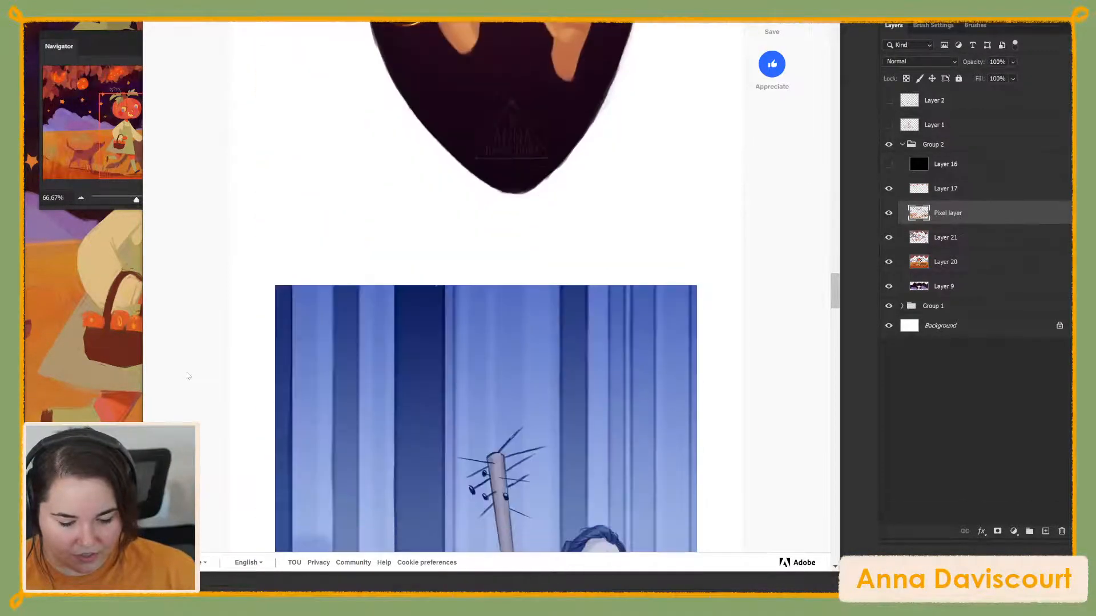
{"action": "scroll", "coordinate": [188, 376], "scroll_direction": "down", "scroll_amount": 20}
{"action": "scroll", "coordinate": [189, 375], "scroll_direction": "down", "scroll_amount": 20}
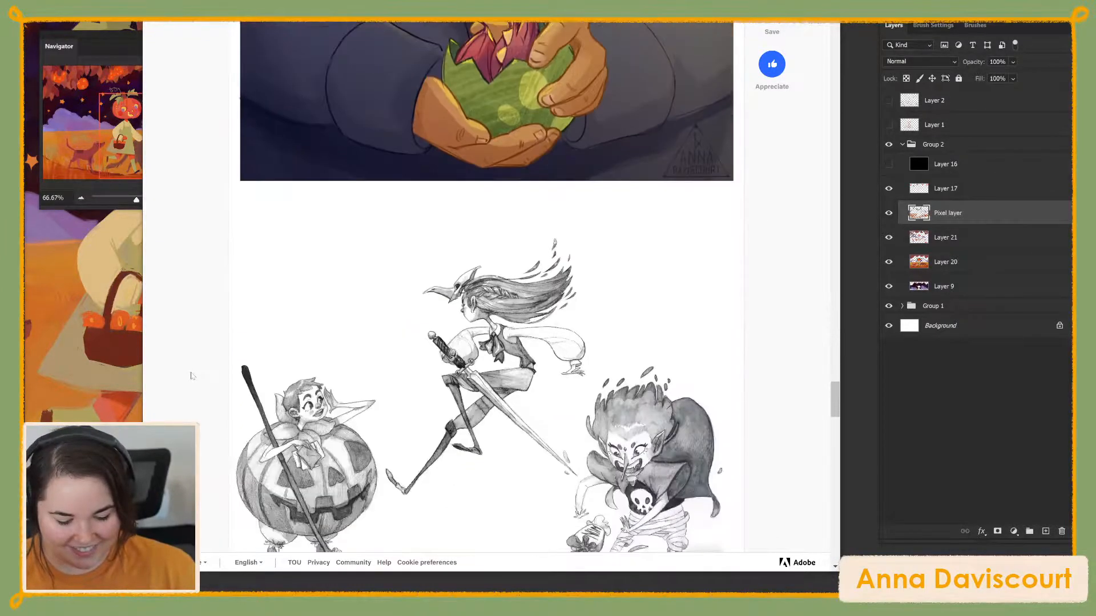
{"action": "scroll", "coordinate": [190, 375], "scroll_direction": "down", "scroll_amount": 5}
{"action": "scroll", "coordinate": [625, 378], "scroll_direction": "up", "scroll_amount": 2}
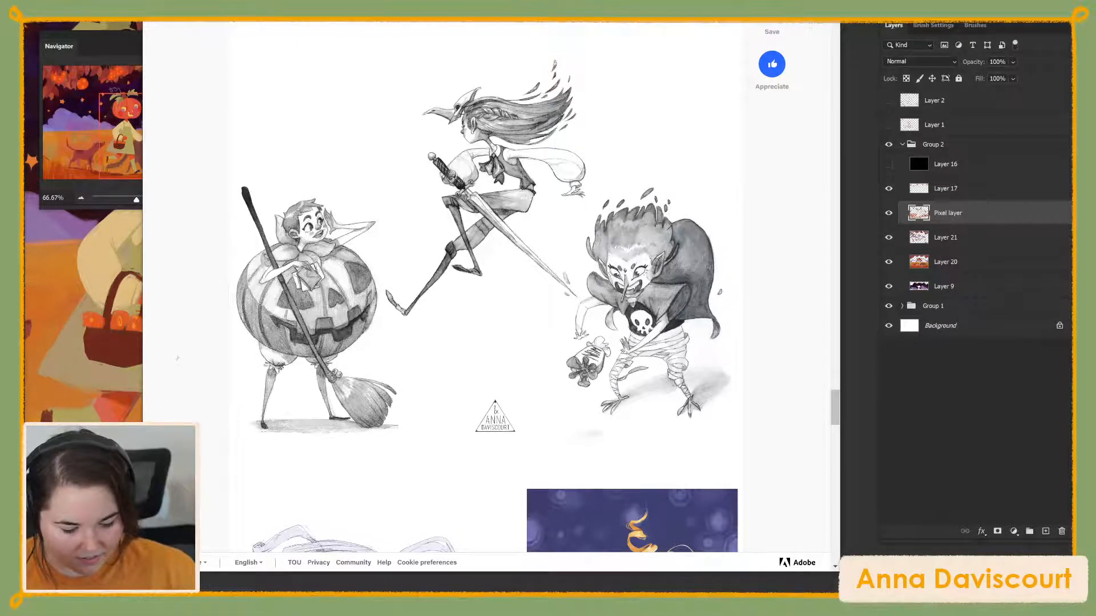
Compare the sketches and finished paintings of the ribbon-haired sailor girl and the long-haired spear bearer
{"action": "scroll", "coordinate": [177, 358], "scroll_direction": "down", "scroll_amount": 9}
{"action": "scroll", "coordinate": [175, 354], "scroll_direction": "up", "scroll_amount": 2}
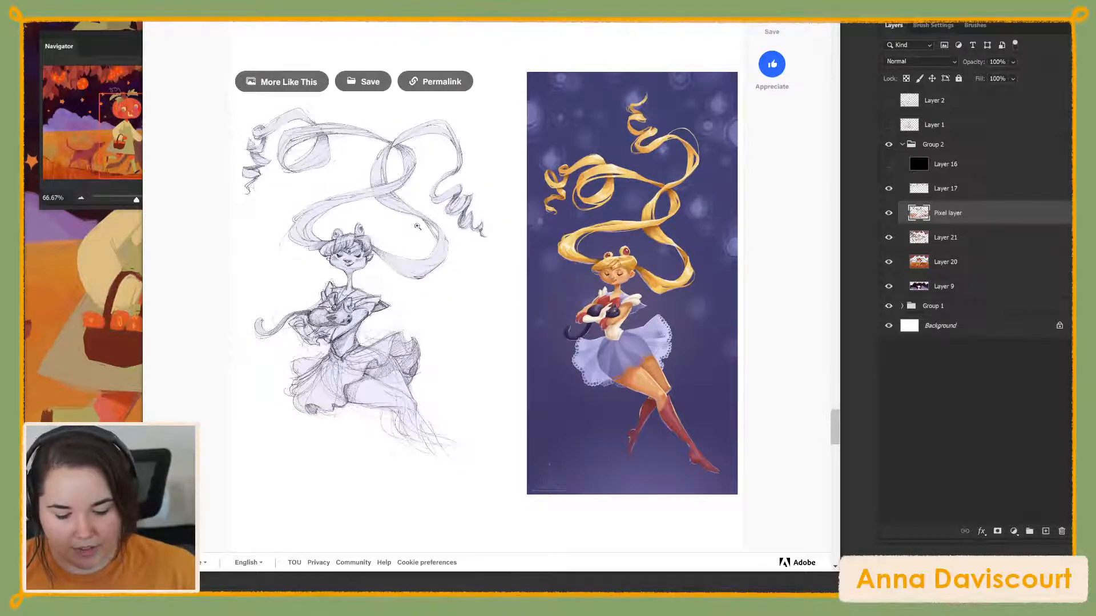
{"action": "scroll", "coordinate": [269, 319], "scroll_direction": "down", "scroll_amount": 6}
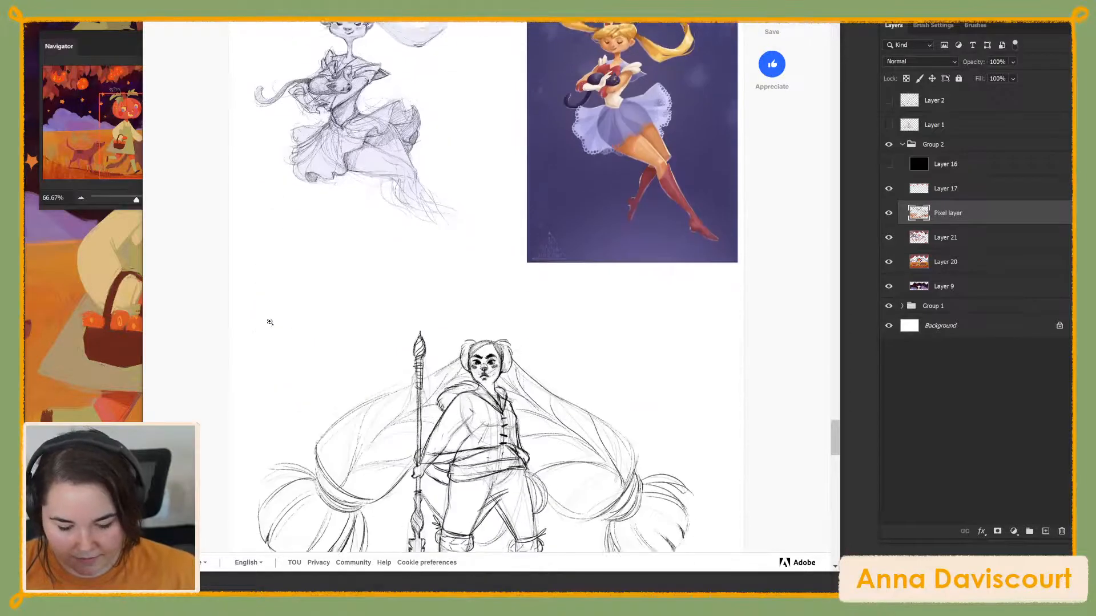
{"action": "scroll", "coordinate": [268, 323], "scroll_direction": "down", "scroll_amount": 1}
{"action": "scroll", "coordinate": [224, 323], "scroll_direction": "down", "scroll_amount": 4}
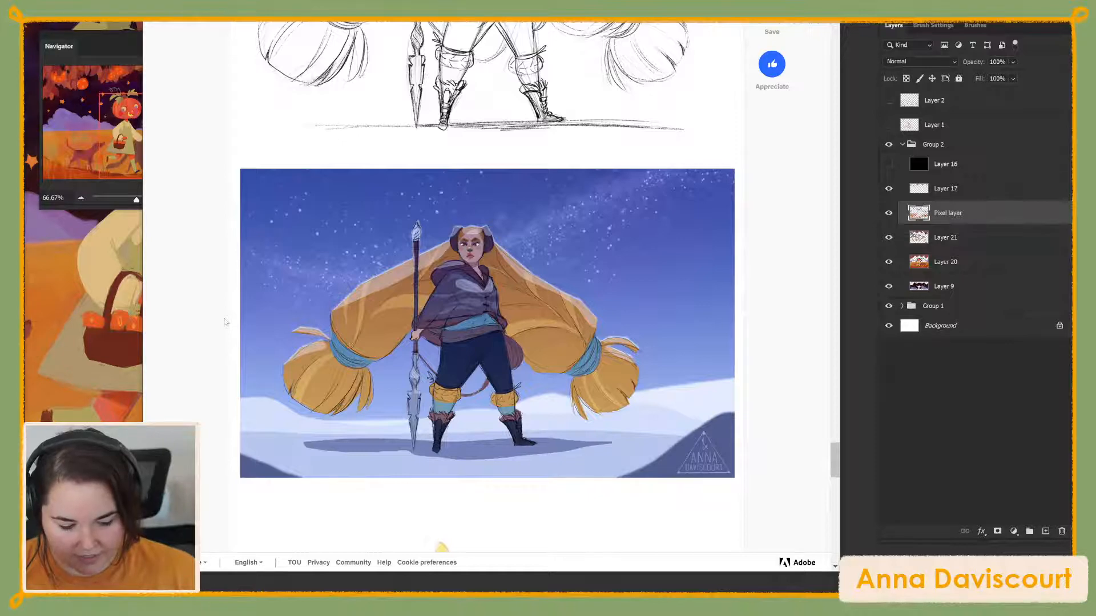
Examine the strawberry and honey dessert painting with bees and go on to the end of the Portfolio 2016 project
{"action": "scroll", "coordinate": [262, 347], "scroll_direction": "down", "scroll_amount": 12}
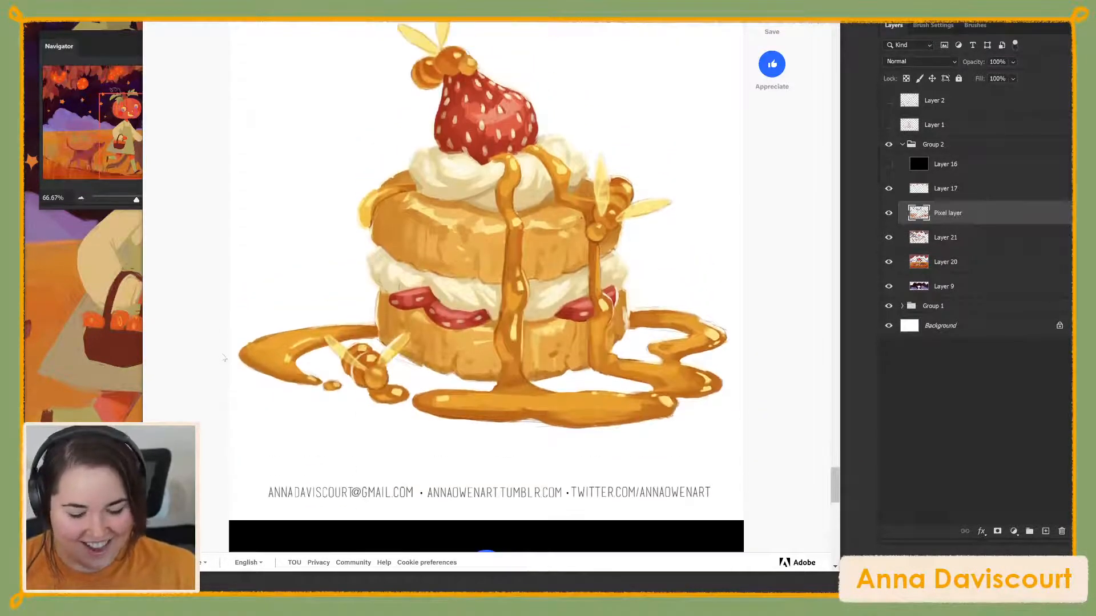
{"action": "scroll", "coordinate": [223, 360], "scroll_direction": "up", "scroll_amount": 1}
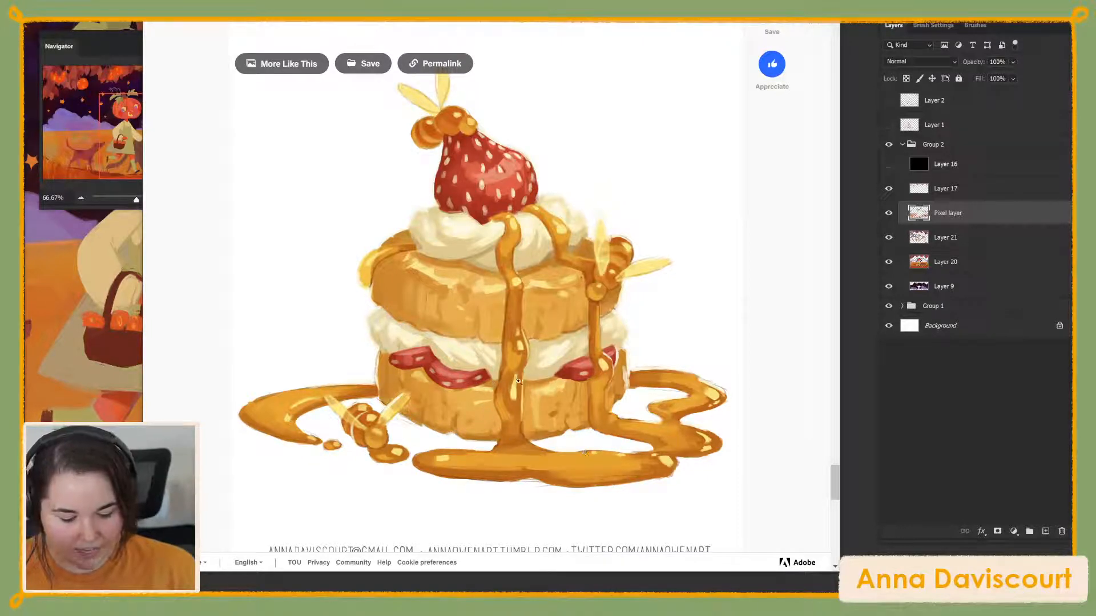
{"action": "scroll", "coordinate": [515, 392], "scroll_direction": "down", "scroll_amount": 3}
{"action": "scroll", "coordinate": [576, 515], "scroll_direction": "up", "scroll_amount": 3}
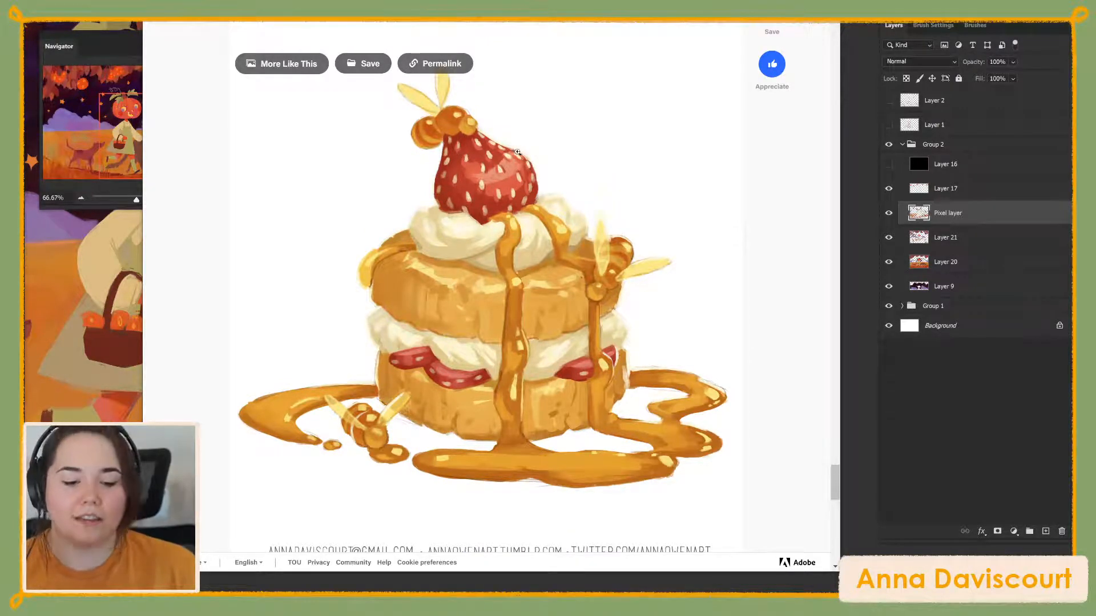
{"action": "scroll", "coordinate": [656, 188], "scroll_direction": "down", "scroll_amount": 3}
{"action": "scroll", "coordinate": [660, 186], "scroll_direction": "down", "scroll_amount": 2}
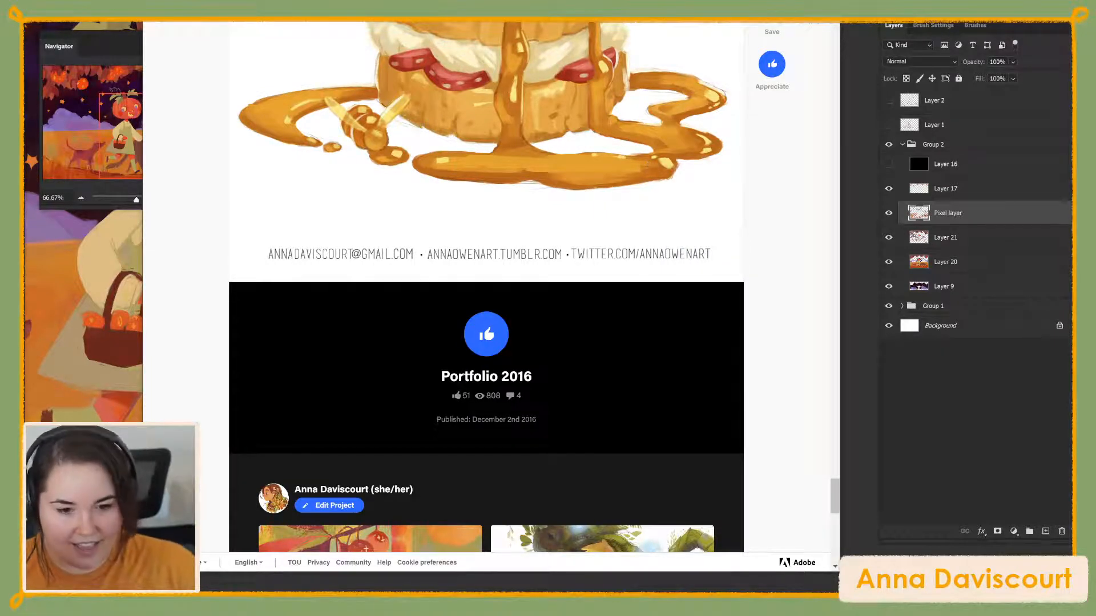
Open the artist's own website in a new browser tab and go from the shop to the portfolio gallery
{"action": "key", "text": "ctrl+t"}
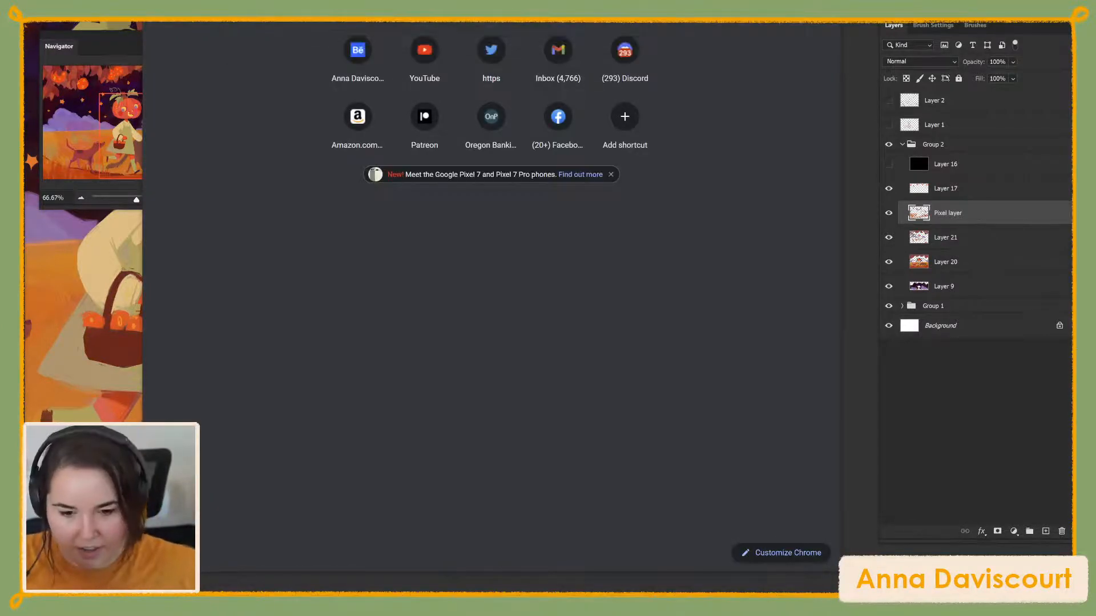
{"action": "key", "text": "Return"}
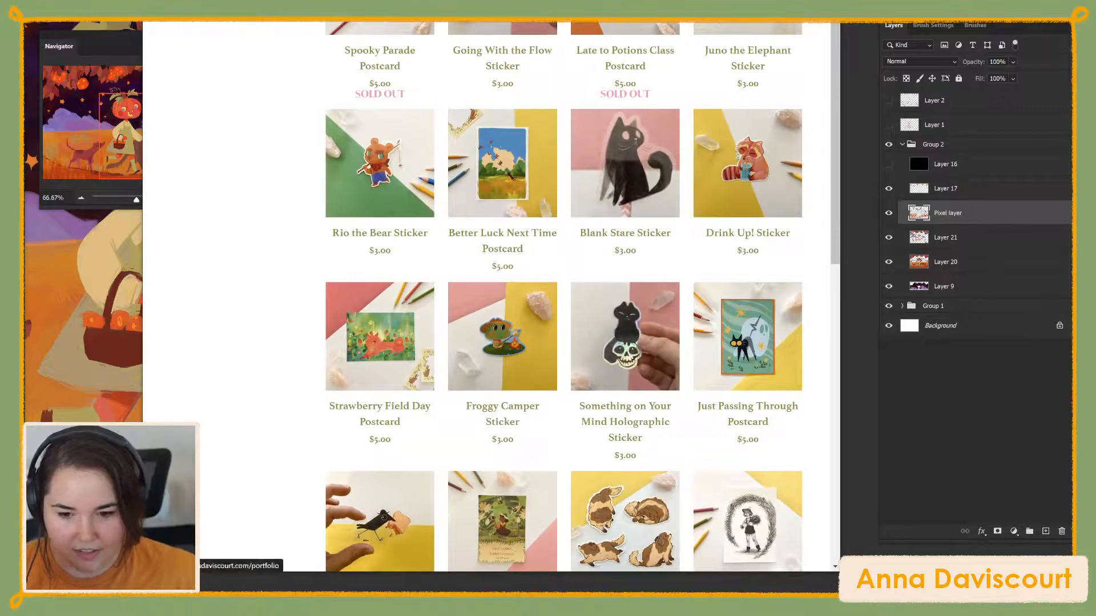
{"action": "left_click", "coordinate": [491, 24]}
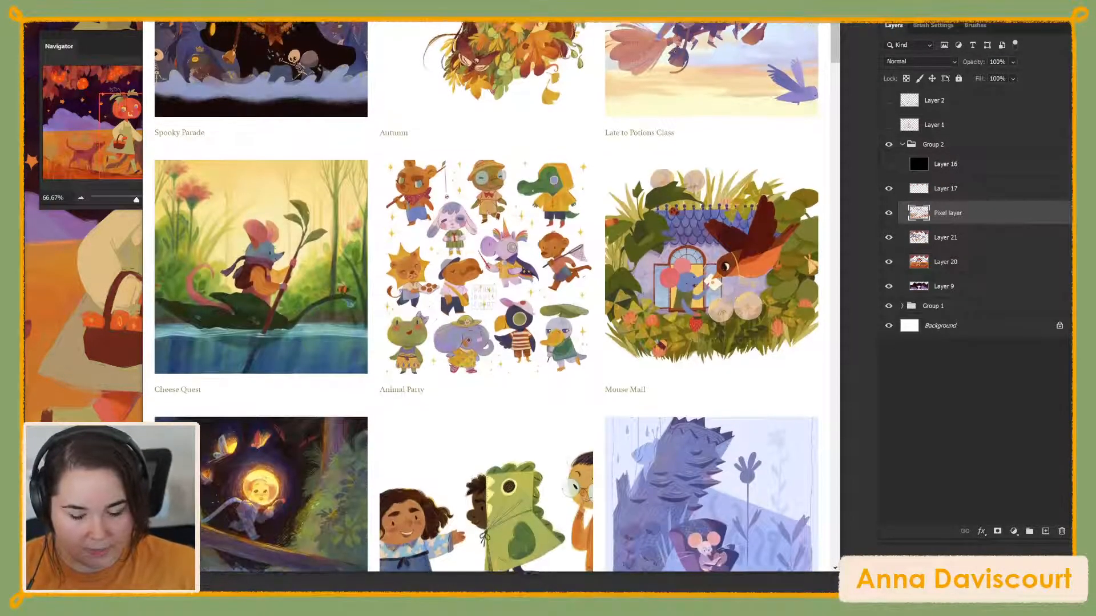
Look over the first portfolio pieces, from Spooky Parade and Autumn to Kiddos and Rainy Day
{"action": "scroll", "coordinate": [491, 297], "scroll_direction": "up", "scroll_amount": 3}
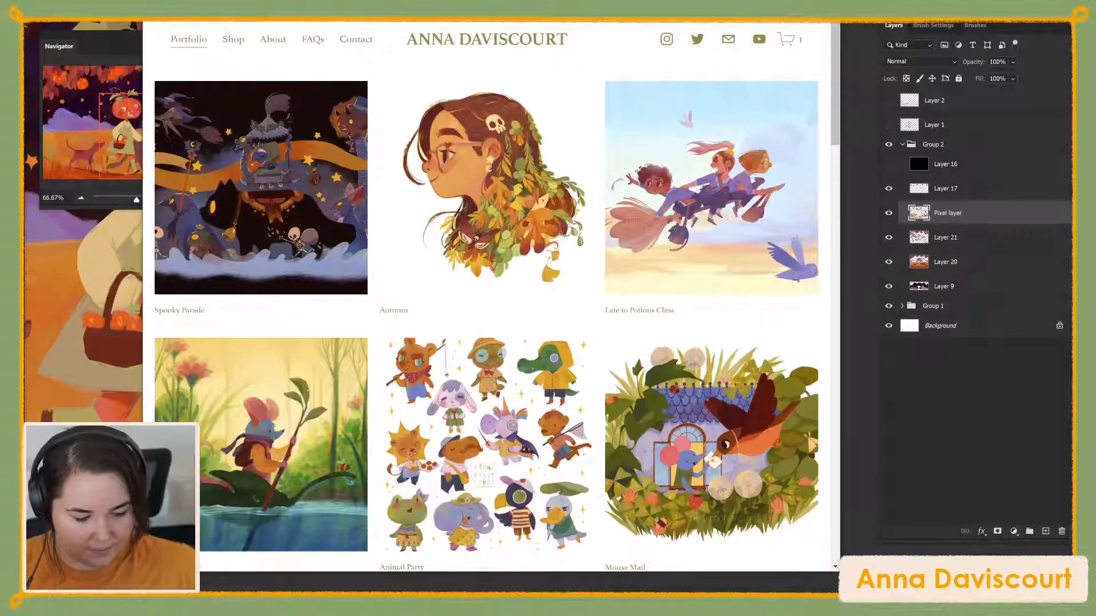
{"action": "scroll", "coordinate": [830, 40], "scroll_direction": "down", "scroll_amount": 2}
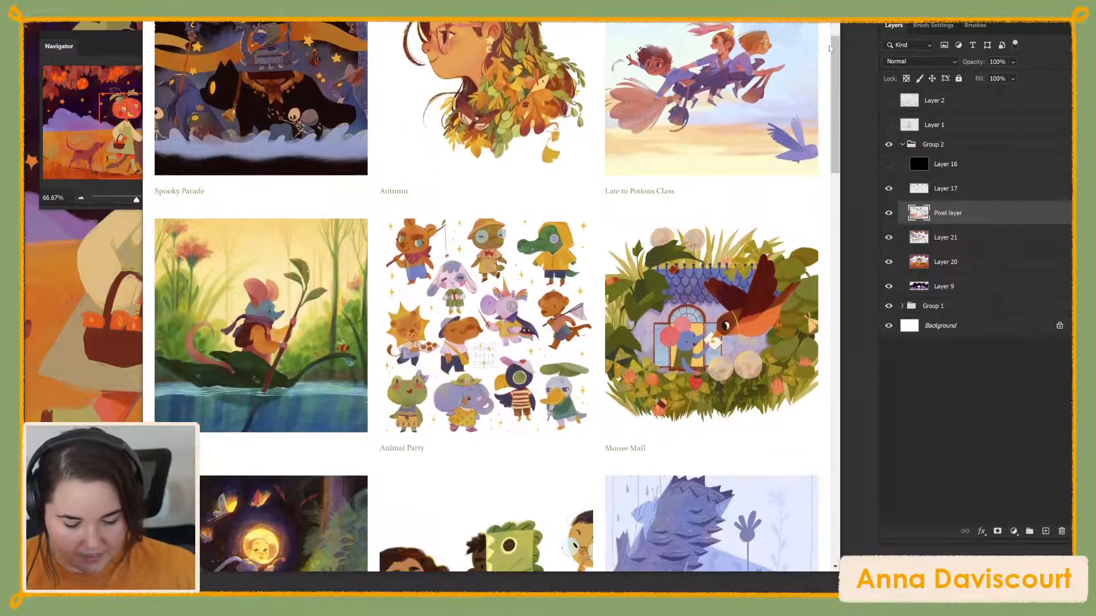
{"action": "scroll", "coordinate": [829, 48], "scroll_direction": "down", "scroll_amount": 3}
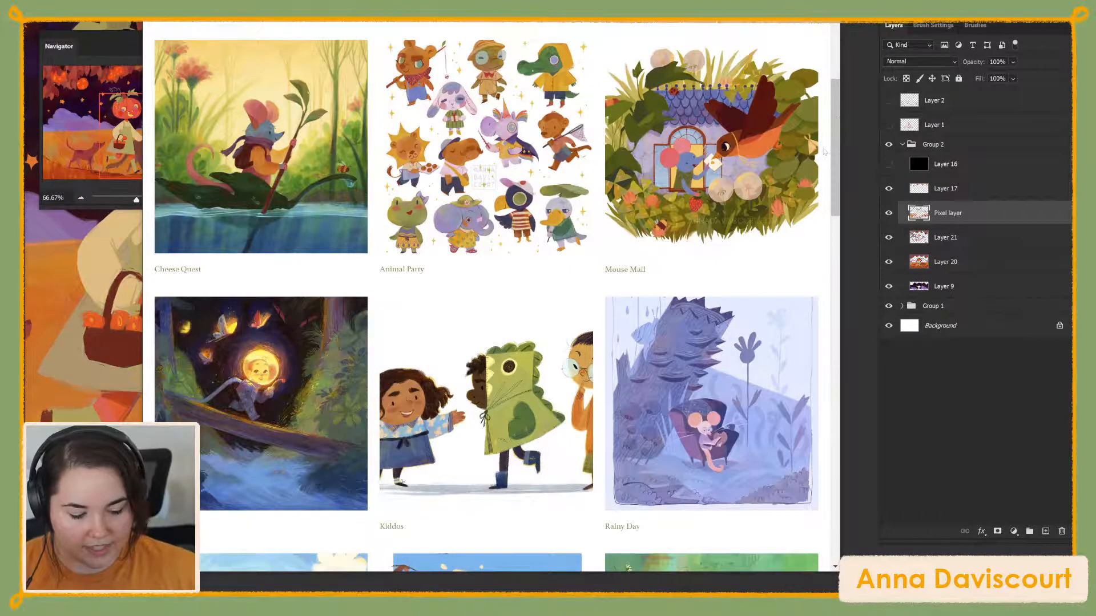
{"action": "scroll", "coordinate": [825, 151], "scroll_direction": "down", "scroll_amount": 1}
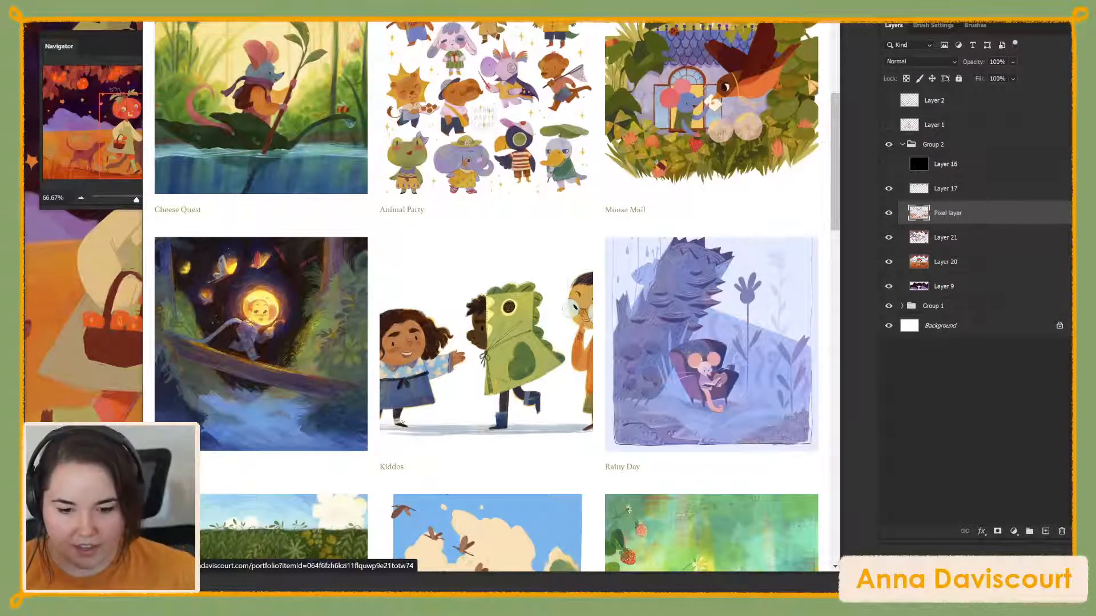
{"action": "left_click", "coordinate": [331, 7]}
{"action": "scroll", "coordinate": [329, 393], "scroll_direction": "up", "scroll_amount": 8}
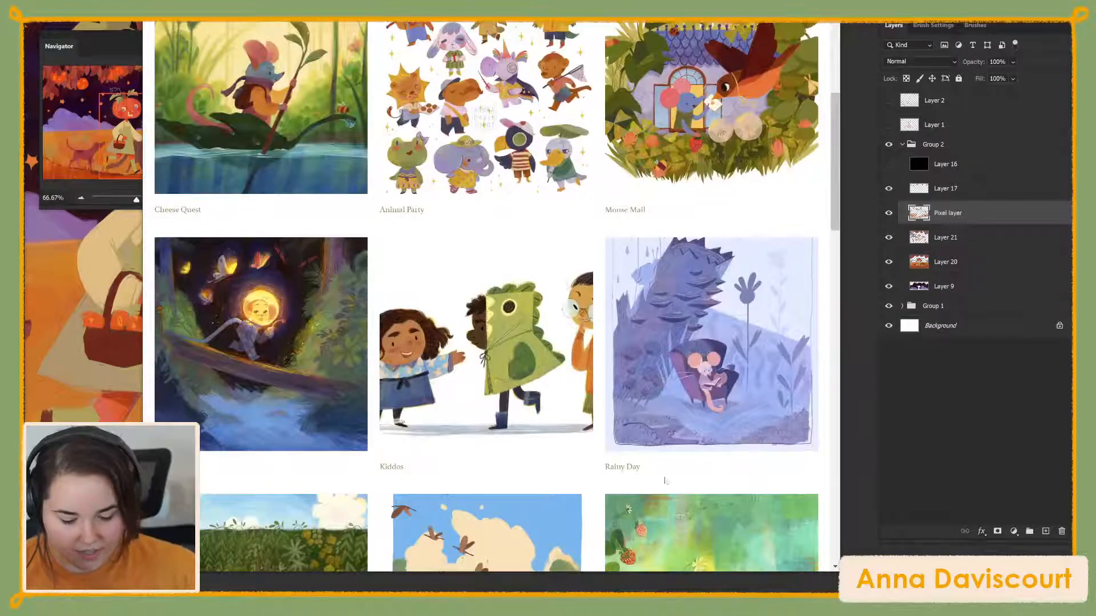
View The Explorer and Kiddos illustrations enlarged, and return to the portfolio gallery
{"action": "left_click", "coordinate": [254, 350]}
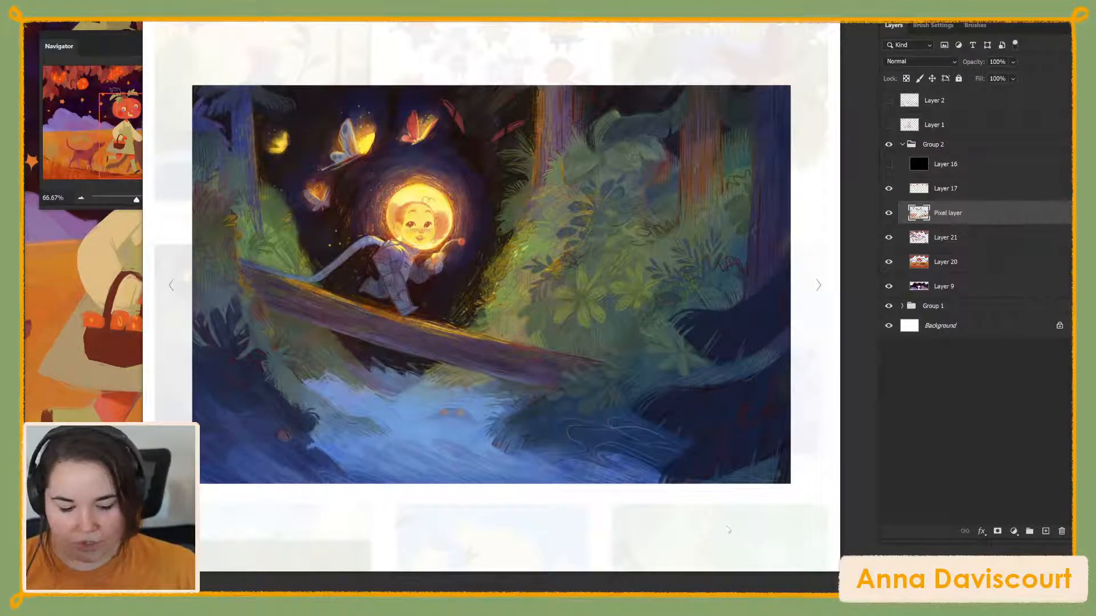
{"action": "left_click", "coordinate": [837, 289]}
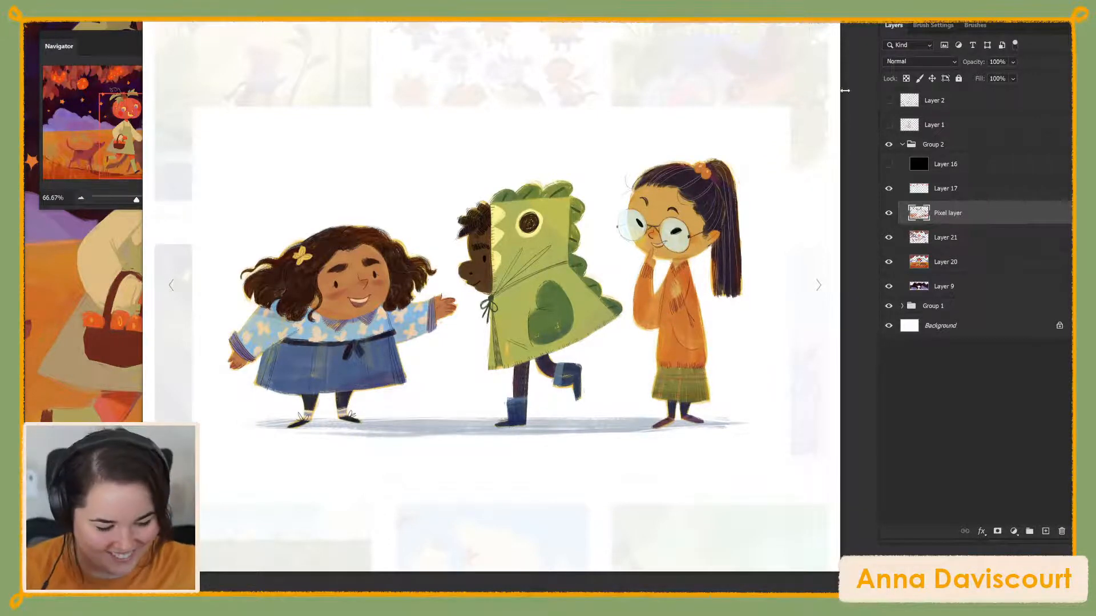
{"action": "key", "text": "Escape"}
Browse the gallery past Strawberry Field Day, Orange Cat and Cauldron Bubble, and view Scaredy Cat enlarged
{"action": "scroll", "coordinate": [762, 411], "scroll_direction": "down", "scroll_amount": 4}
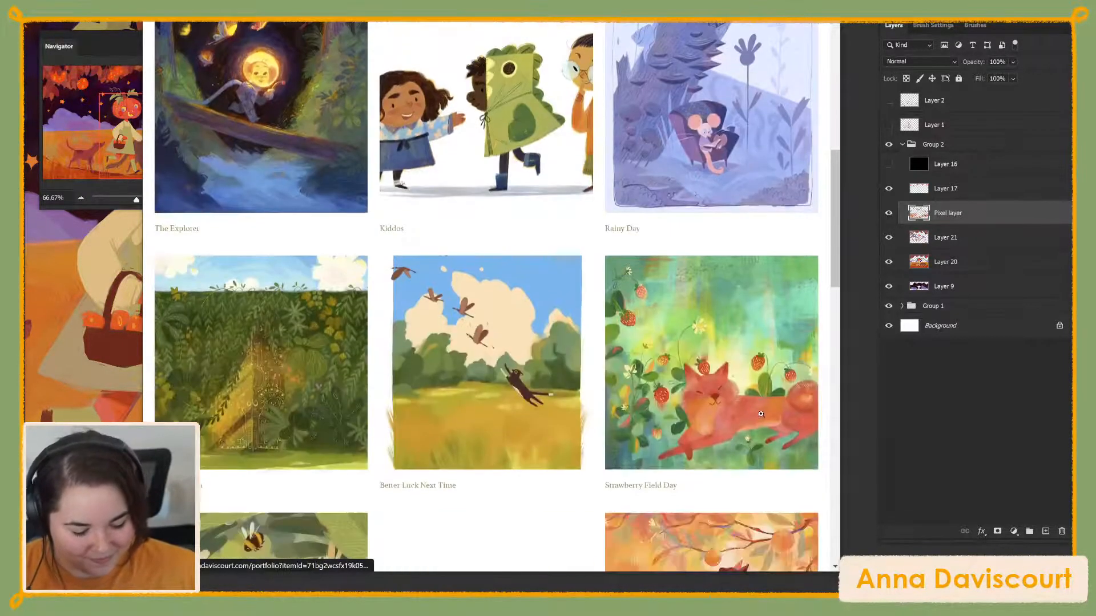
{"action": "scroll", "coordinate": [763, 412], "scroll_direction": "down", "scroll_amount": 5}
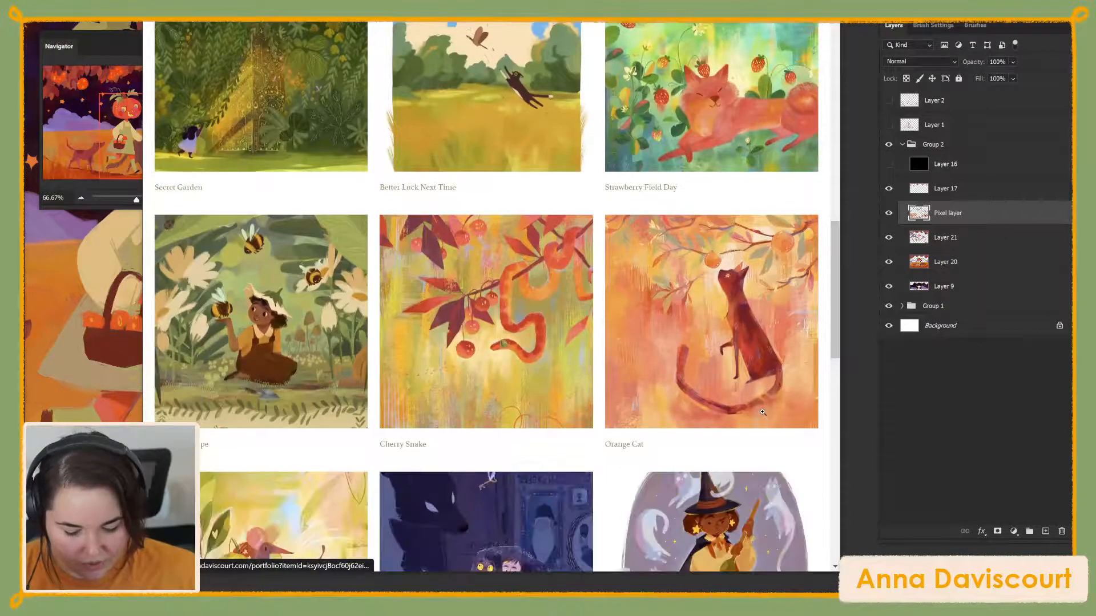
{"action": "scroll", "coordinate": [763, 411], "scroll_direction": "down", "scroll_amount": 2}
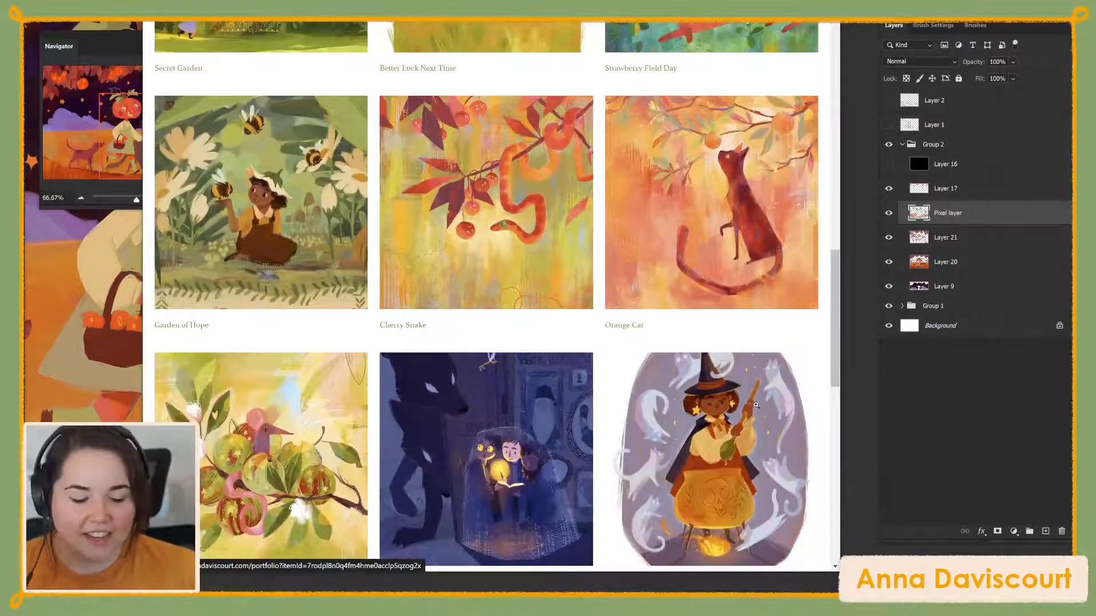
{"action": "scroll", "coordinate": [756, 405], "scroll_direction": "down", "scroll_amount": 8}
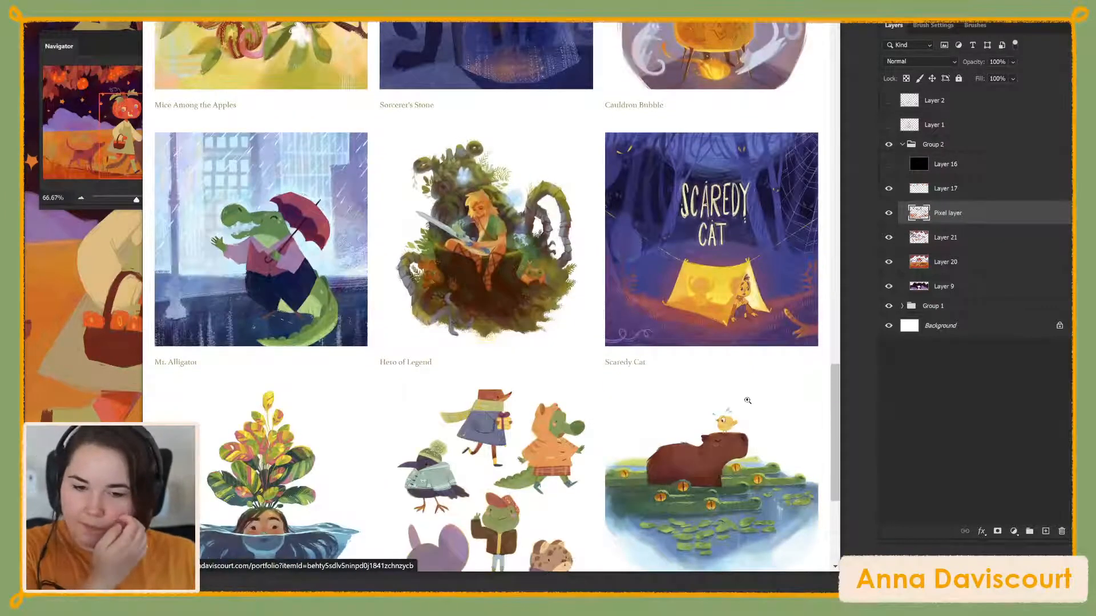
{"action": "left_click", "coordinate": [736, 331]}
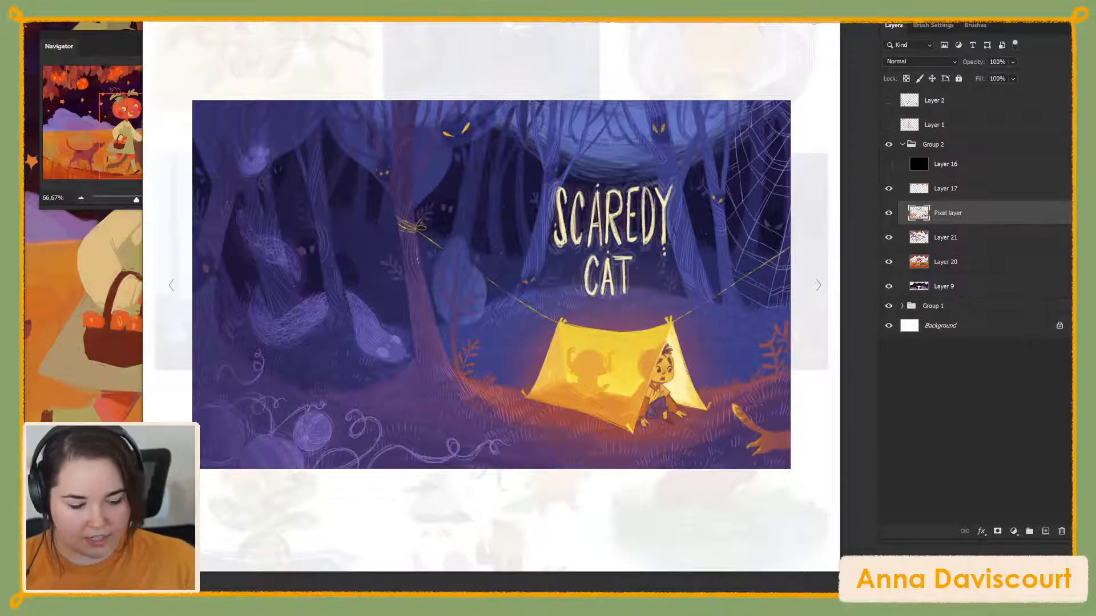
{"action": "left_click", "coordinate": [819, 27]}
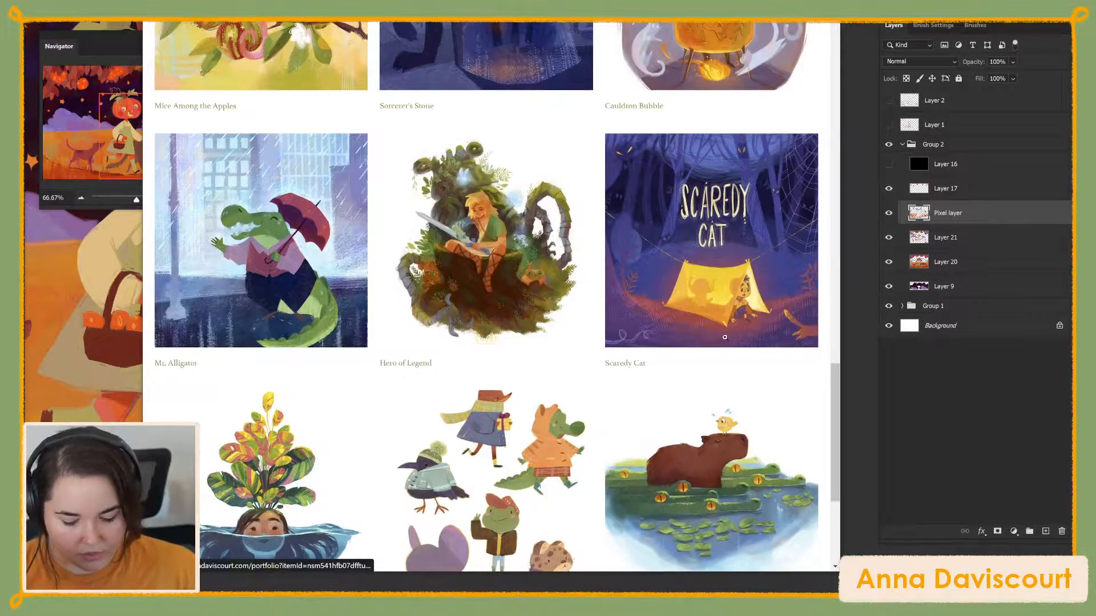
Skim the rest of the gallery, return to its start and switch back to the pumpkin-girl painting in Photoshop
{"action": "scroll", "coordinate": [721, 331], "scroll_direction": "down", "scroll_amount": 15}
{"action": "scroll", "coordinate": [728, 330], "scroll_direction": "up", "scroll_amount": 5}
{"action": "scroll", "coordinate": [728, 330], "scroll_direction": "up", "scroll_amount": 1}
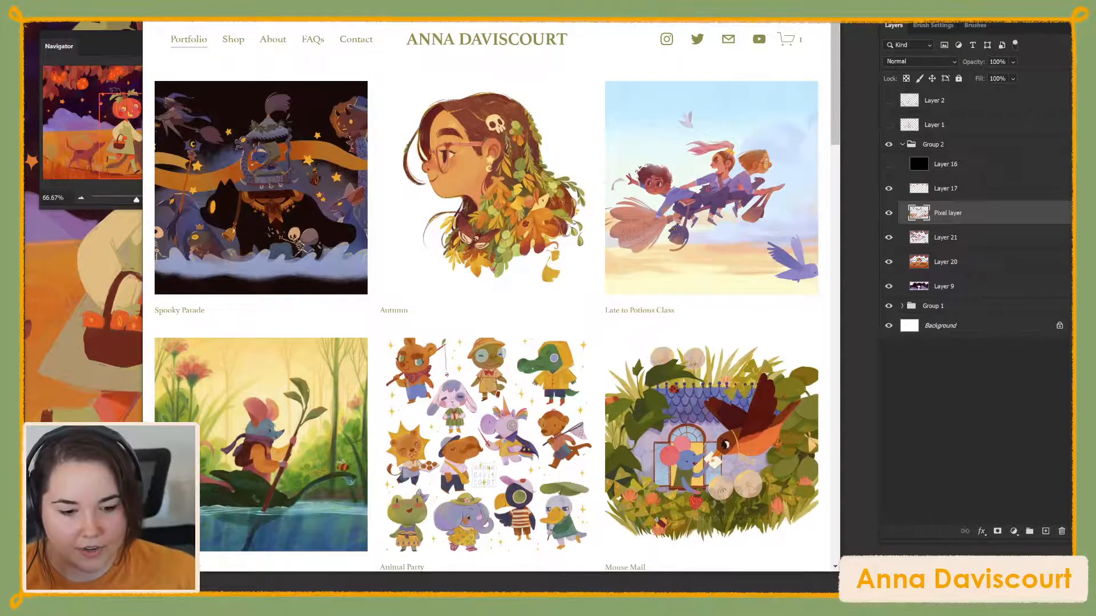
{"action": "key", "text": "super+Down"}
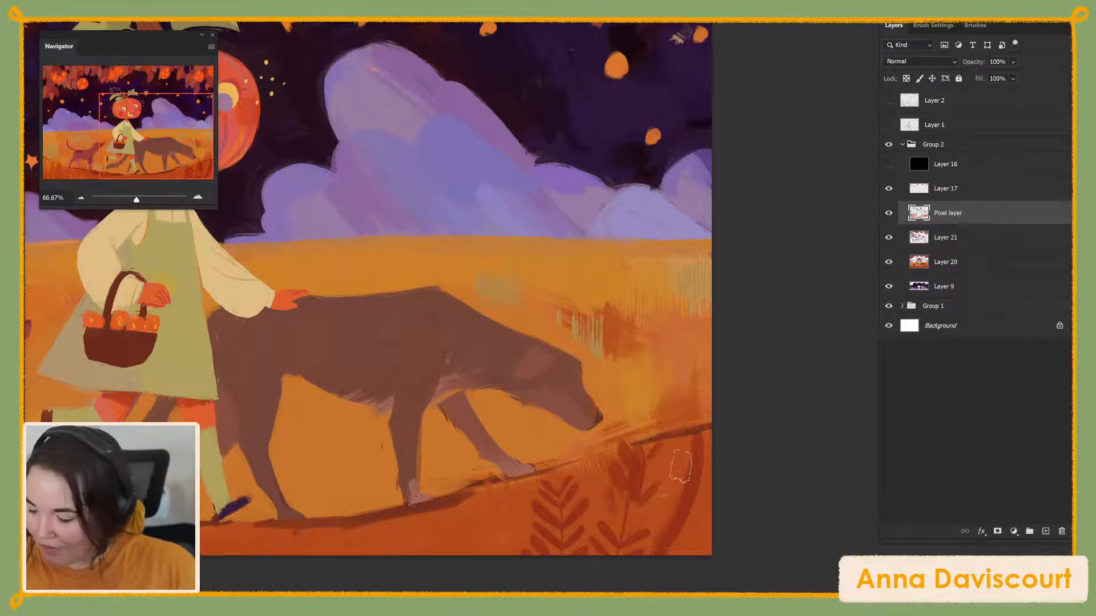
Blend the pale green vertical streaks at the field's right edge using colours sampled from the field
{"action": "left_click", "coordinate": [668, 352], "text": "alt"}
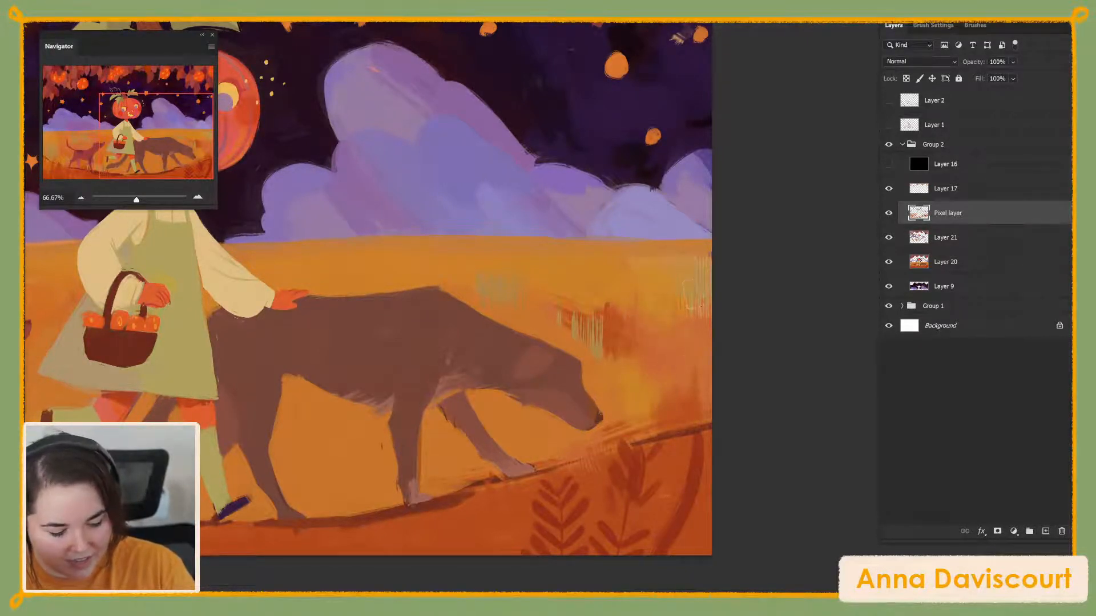
{"action": "left_click", "coordinate": [707, 285], "text": "alt"}
{"action": "left_click_drag", "start_coordinate": [707, 283], "coordinate": [706, 303]}
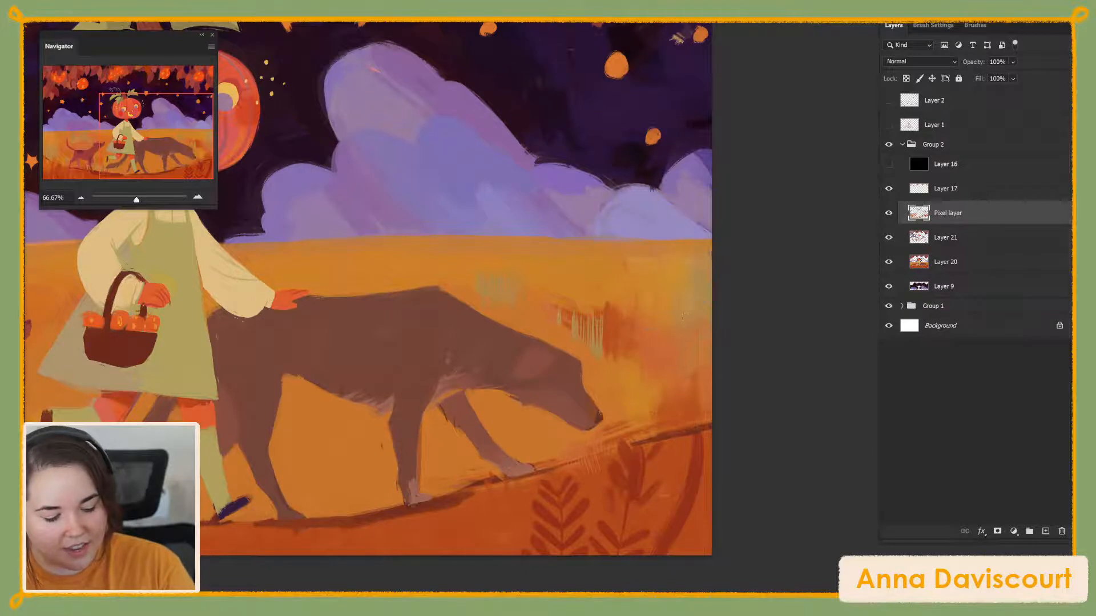
Brush soft orange patches into the field above the large dog's head and blend the green patch above its neck
{"action": "left_click", "coordinate": [636, 244], "text": "alt"}
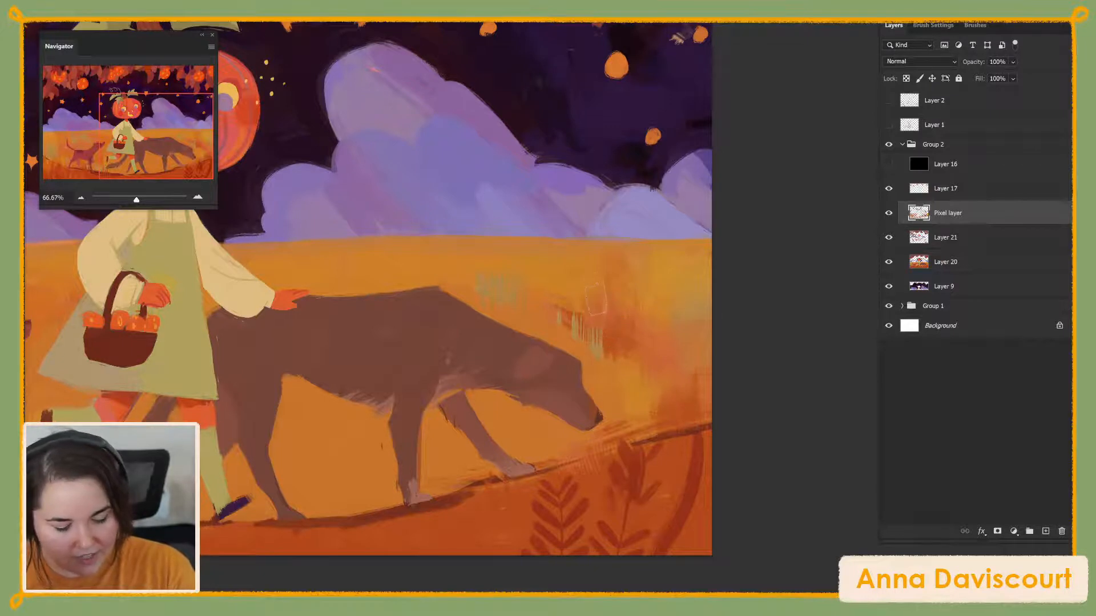
{"action": "key", "text": "alt"}
{"action": "left_click", "coordinate": [617, 349], "text": "alt"}
{"action": "mouse_move", "coordinate": [597, 297]}
{"action": "left_mouse_down"}
{"action": "mouse_move", "coordinate": [605, 340]}
{"action": "mouse_move", "coordinate": [655, 291]}
{"action": "left_mouse_up"}
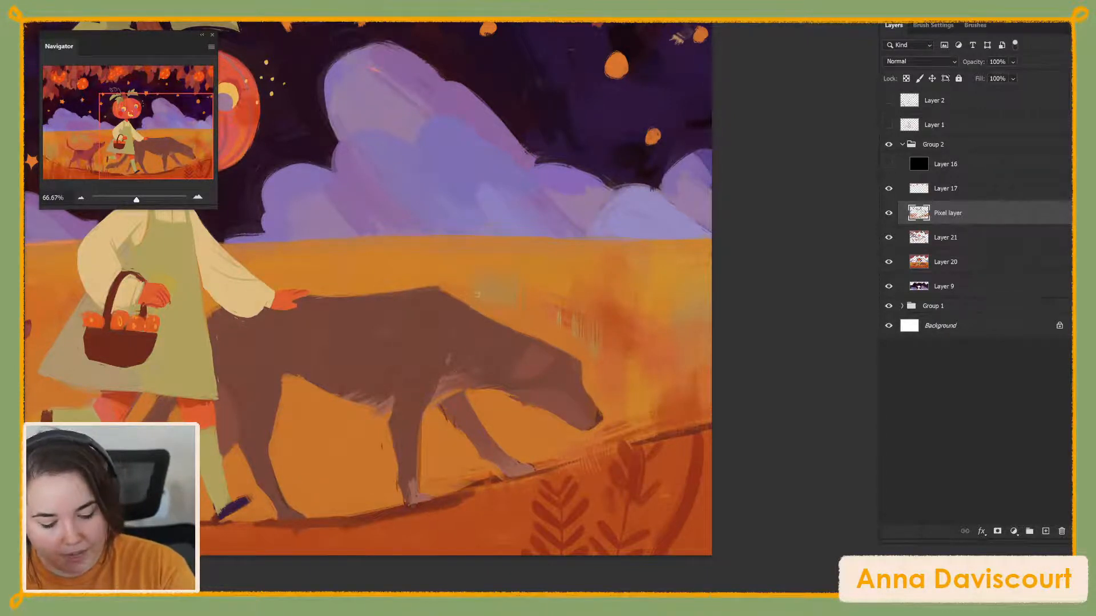
{"action": "left_click", "coordinate": [502, 252], "text": "alt"}
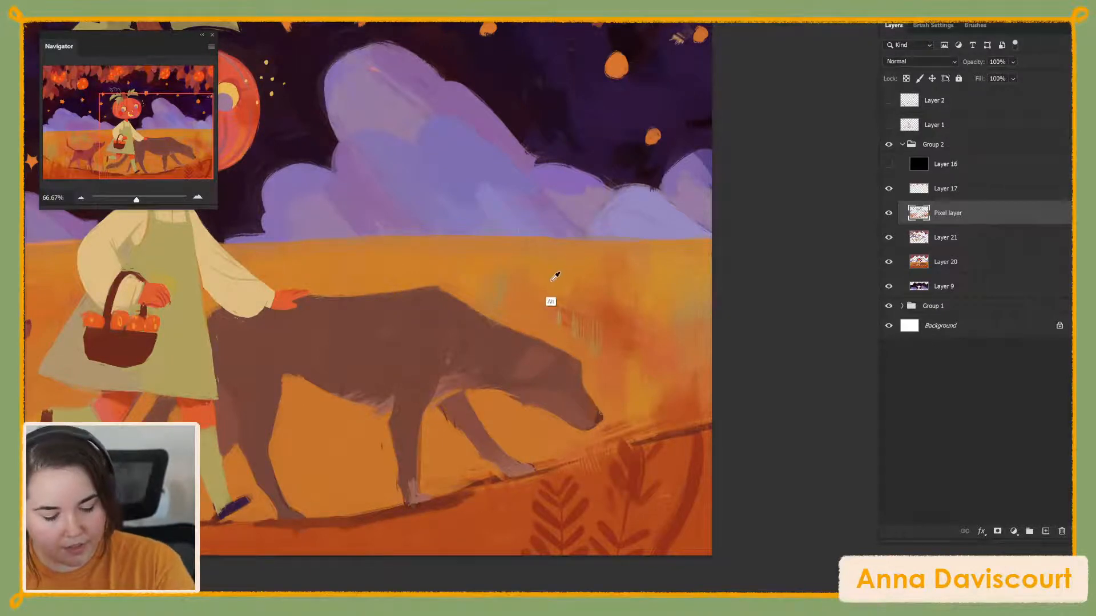
With a larger brush, soften the vertical streaks above the large dog's head and the dark ridge line beyond its front paws
{"action": "key", "text": "bracketright"}
{"action": "key", "text": "bracketright"}
{"action": "key", "text": "bracketright"}
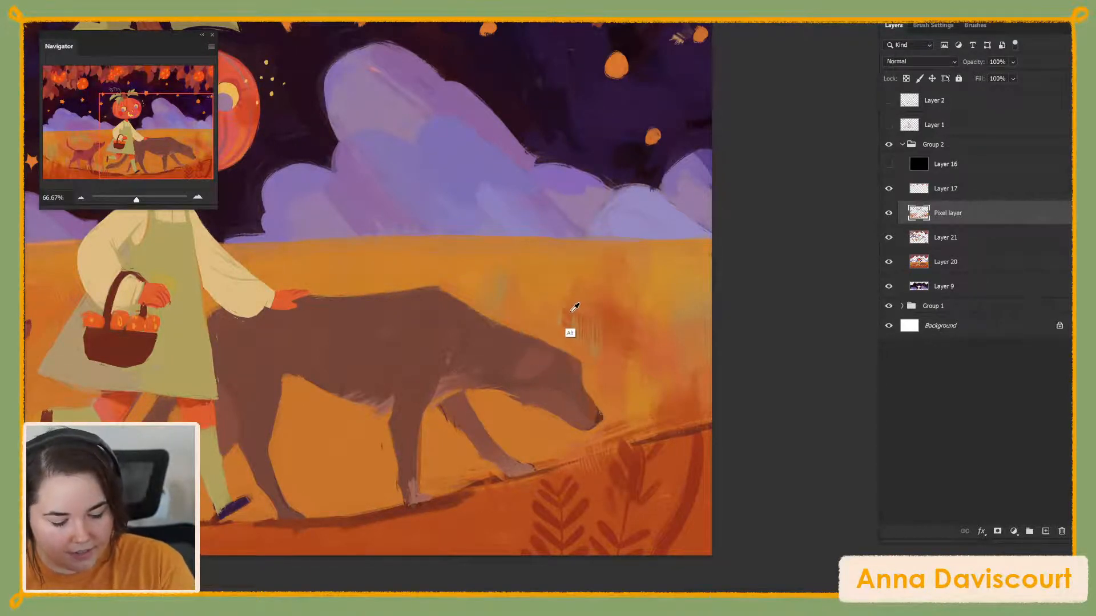
{"action": "key", "text": "alt"}
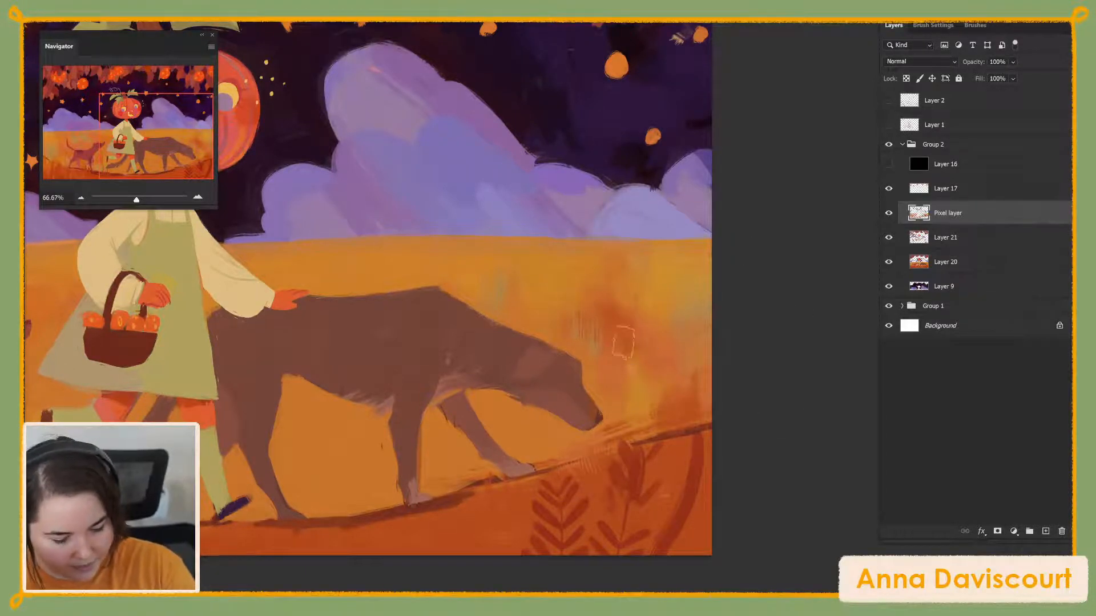
{"action": "key", "text": "alt"}
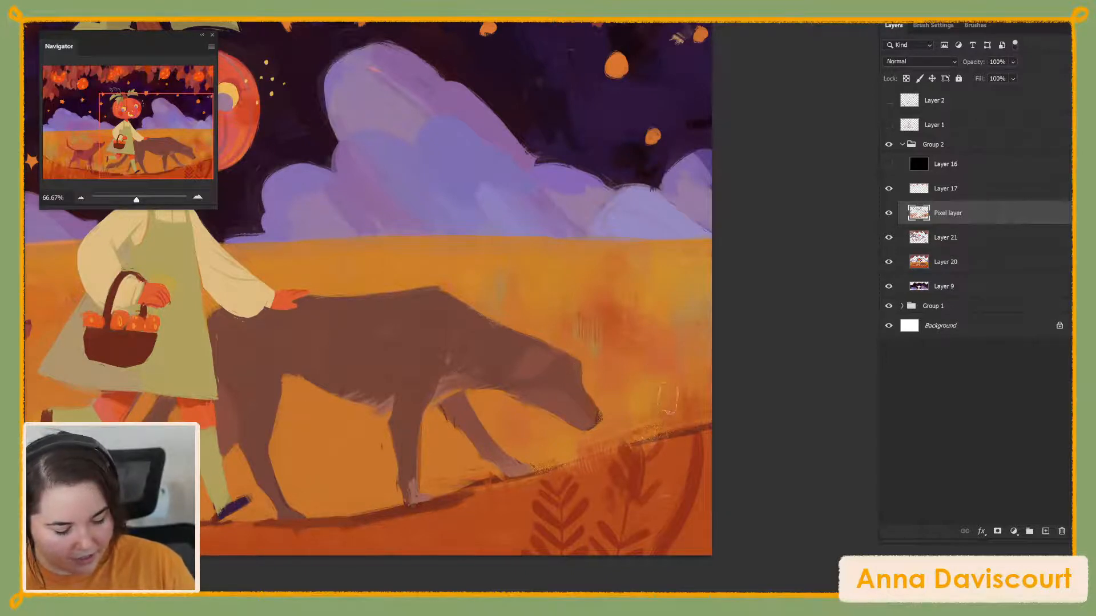
{"action": "key", "text": "alt"}
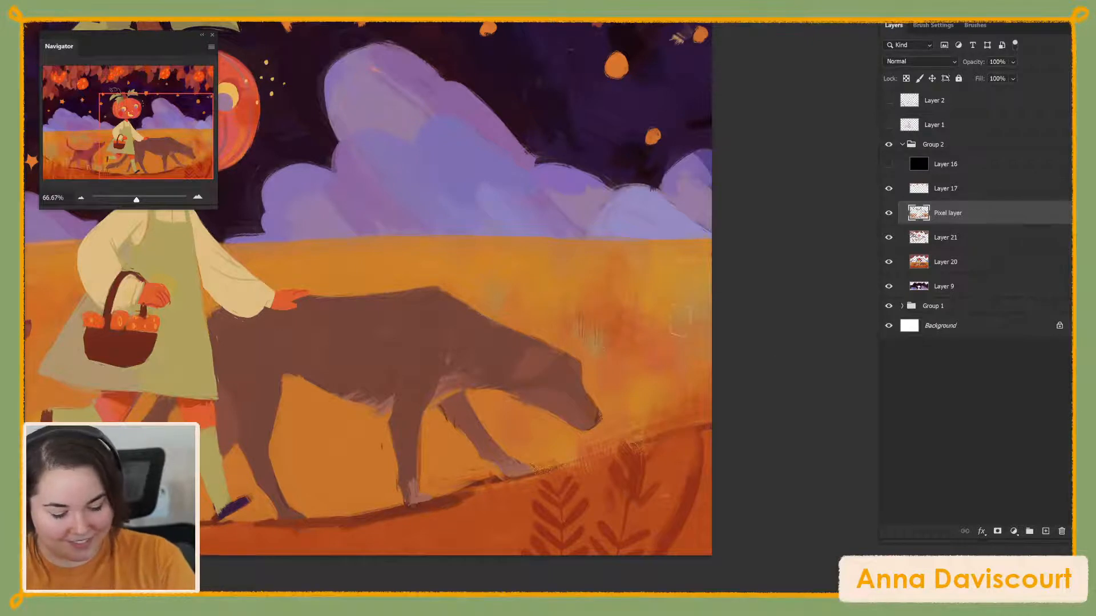
Paint textured variations of sampled field colour between the large dog's front and hind legs
{"action": "key", "text": "alt"}
{"action": "left_click_drag", "start_coordinate": [683, 472], "coordinate": [782, 413]}
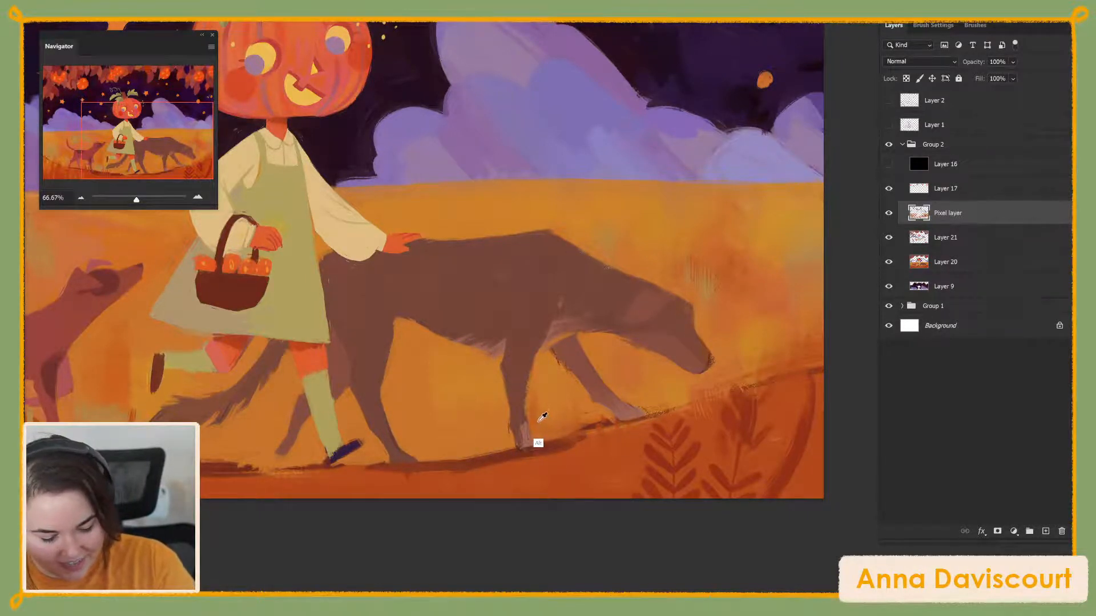
{"action": "mouse_move", "coordinate": [498, 399]}
{"action": "left_mouse_down"}
{"action": "mouse_move", "coordinate": [477, 444]}
{"action": "mouse_move", "coordinate": [447, 416]}
{"action": "mouse_move", "coordinate": [460, 370]}
{"action": "mouse_move", "coordinate": [459, 395]}
{"action": "left_mouse_up"}
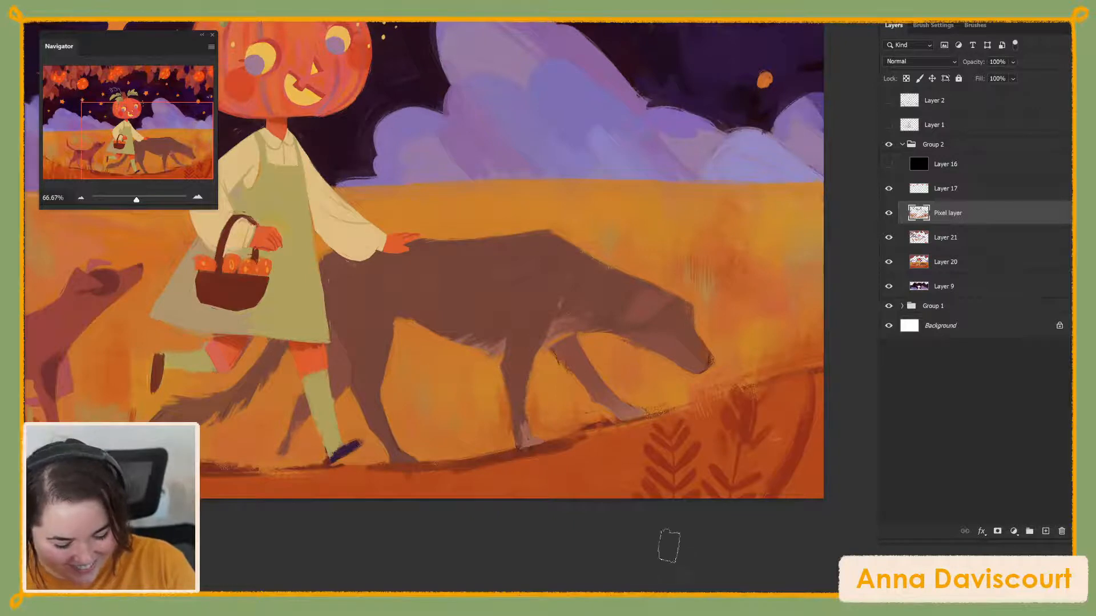
Brush vertical yellow-orange strokes into the red-orange foreground below the large dog and blend them into the ground
{"action": "mouse_move", "coordinate": [591, 493]}
{"action": "left_mouse_down"}
{"action": "mouse_move", "coordinate": [611, 451]}
{"action": "mouse_move", "coordinate": [594, 442]}
{"action": "mouse_move", "coordinate": [585, 503]}
{"action": "left_mouse_up"}
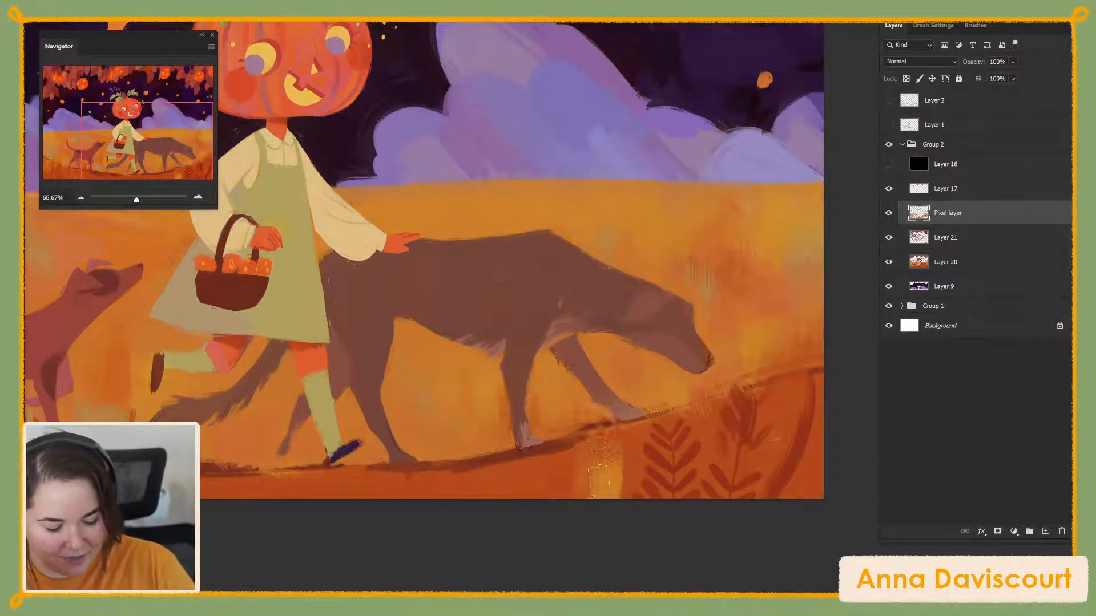
{"action": "left_click_drag", "start_coordinate": [600, 437], "coordinate": [602, 494]}
{"action": "left_click_drag", "start_coordinate": [625, 434], "coordinate": [621, 499]}
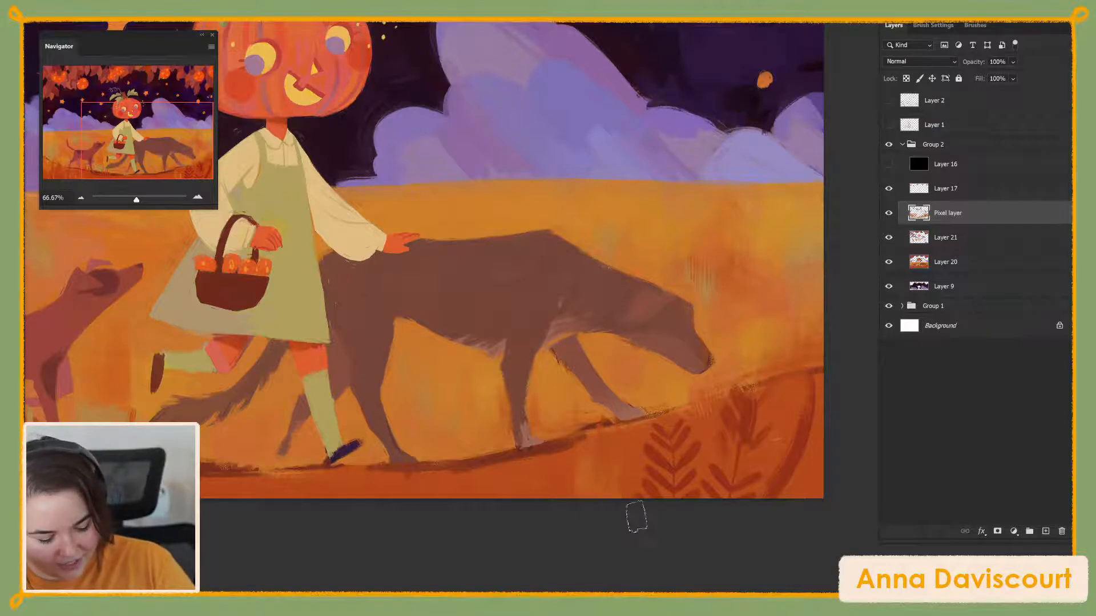
{"action": "mouse_move", "coordinate": [552, 468]}
{"action": "left_mouse_down"}
{"action": "mouse_move", "coordinate": [546, 541]}
{"action": "mouse_move", "coordinate": [519, 476]}
{"action": "mouse_move", "coordinate": [514, 560]}
{"action": "mouse_move", "coordinate": [540, 471]}
{"action": "mouse_move", "coordinate": [554, 531]}
{"action": "mouse_move", "coordinate": [566, 463]}
{"action": "mouse_move", "coordinate": [559, 511]}
{"action": "mouse_move", "coordinate": [539, 460]}
{"action": "mouse_move", "coordinate": [543, 545]}
{"action": "mouse_move", "coordinate": [530, 457]}
{"action": "mouse_move", "coordinate": [510, 552]}
{"action": "mouse_move", "coordinate": [500, 467]}
{"action": "mouse_move", "coordinate": [528, 506]}
{"action": "left_mouse_up"}
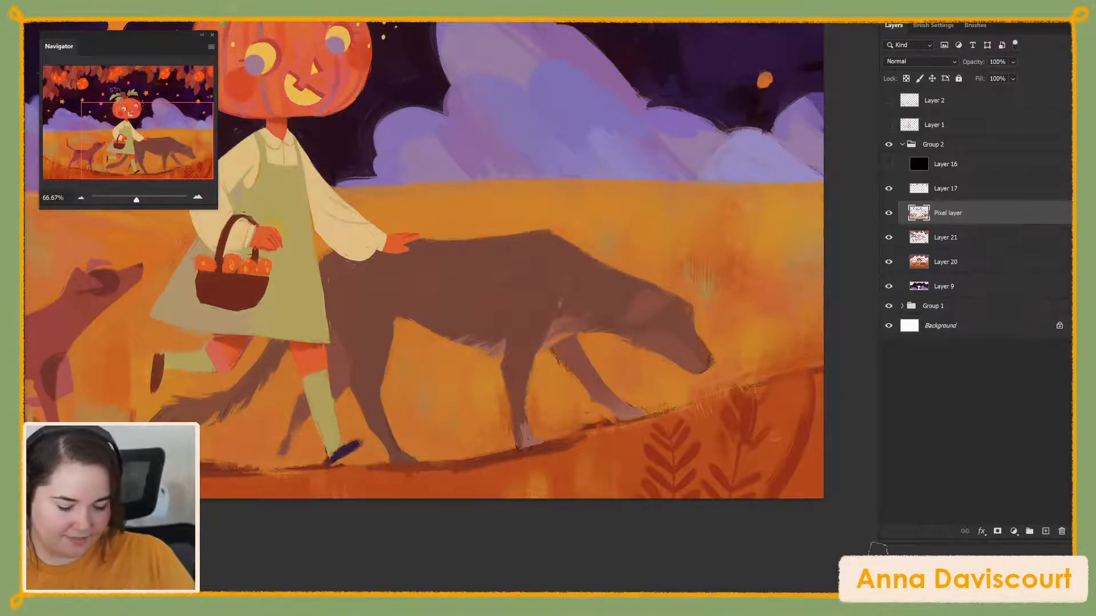
Paint over the taller fern sketch and dark curved stem beyond the large dog's muzzle with orange foreground colour, then sample the field colour
{"action": "left_click_drag", "start_coordinate": [772, 557], "coordinate": [754, 582]}
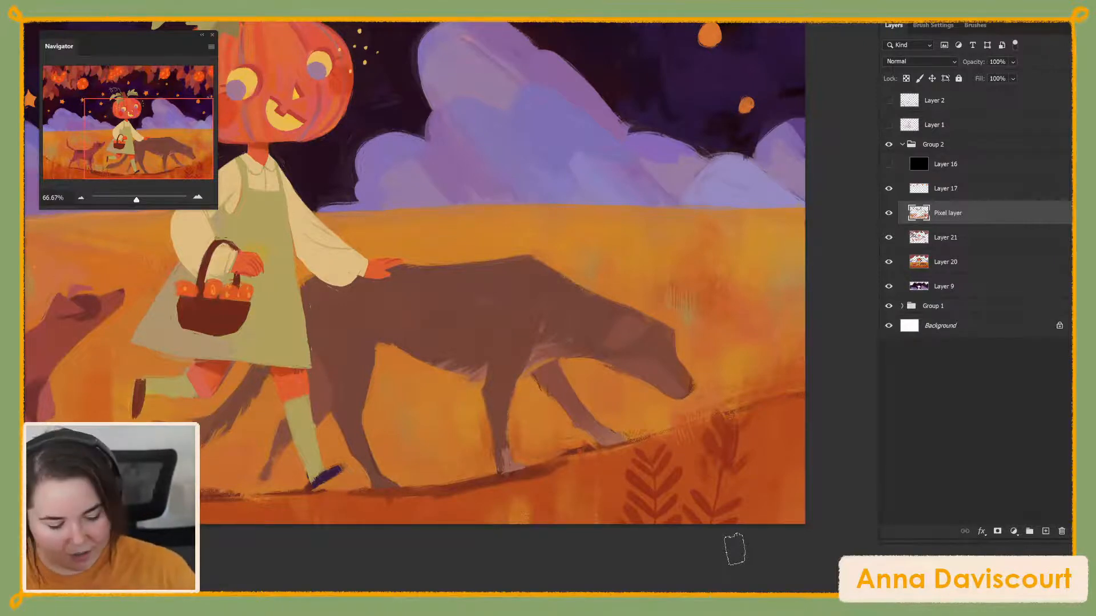
{"action": "left_click", "coordinate": [766, 476]}
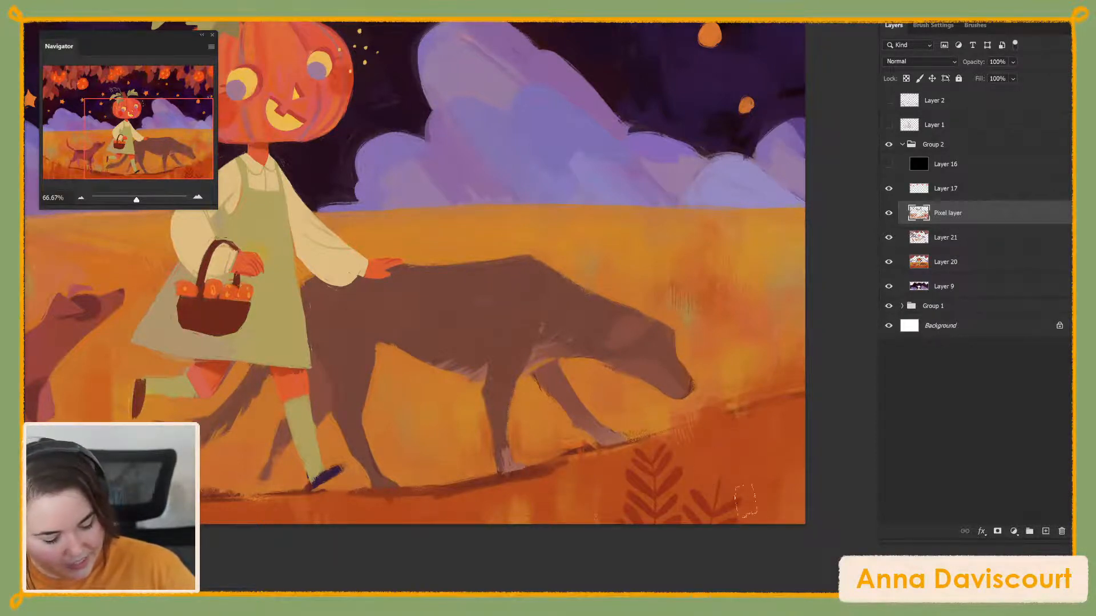
{"action": "key", "text": "alt"}
{"action": "left_click", "coordinate": [766, 339], "text": "alt"}
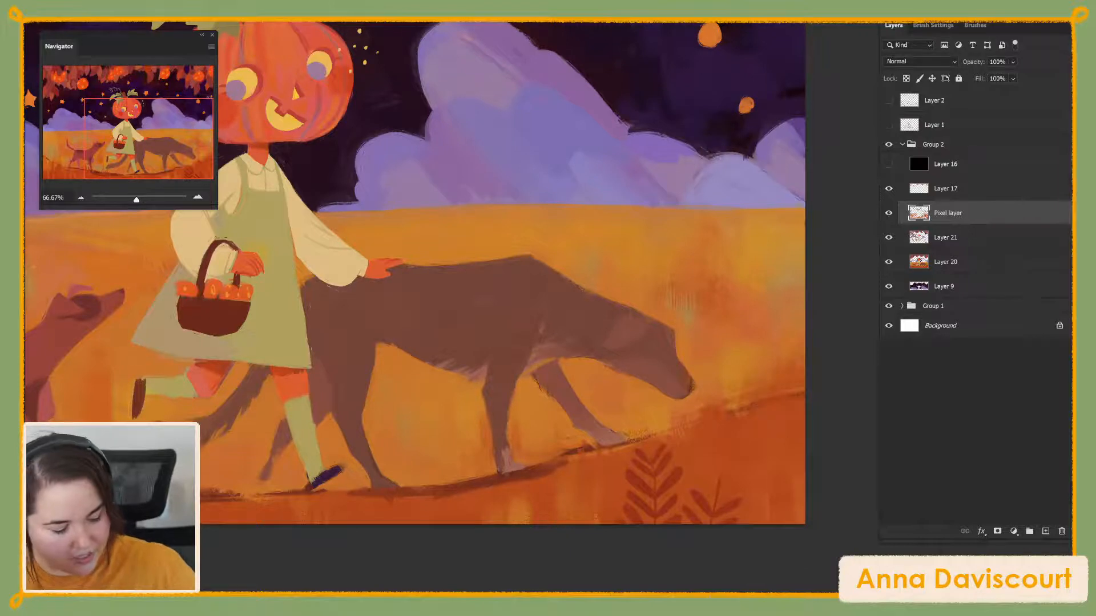
Blend sampled orange into the foreground ground beneath the small dog, softening its pale vertical streaks
{"action": "left_click_drag", "start_coordinate": [721, 535], "coordinate": [944, 479]}
{"action": "left_click_drag", "start_coordinate": [702, 458], "coordinate": [862, 496]}
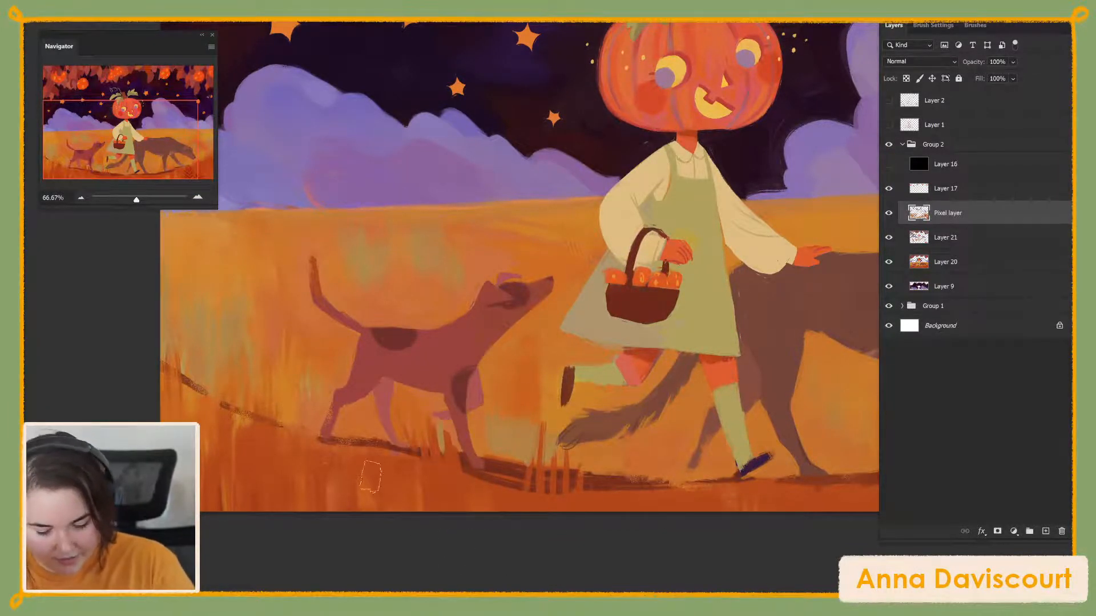
{"action": "key", "text": "alt"}
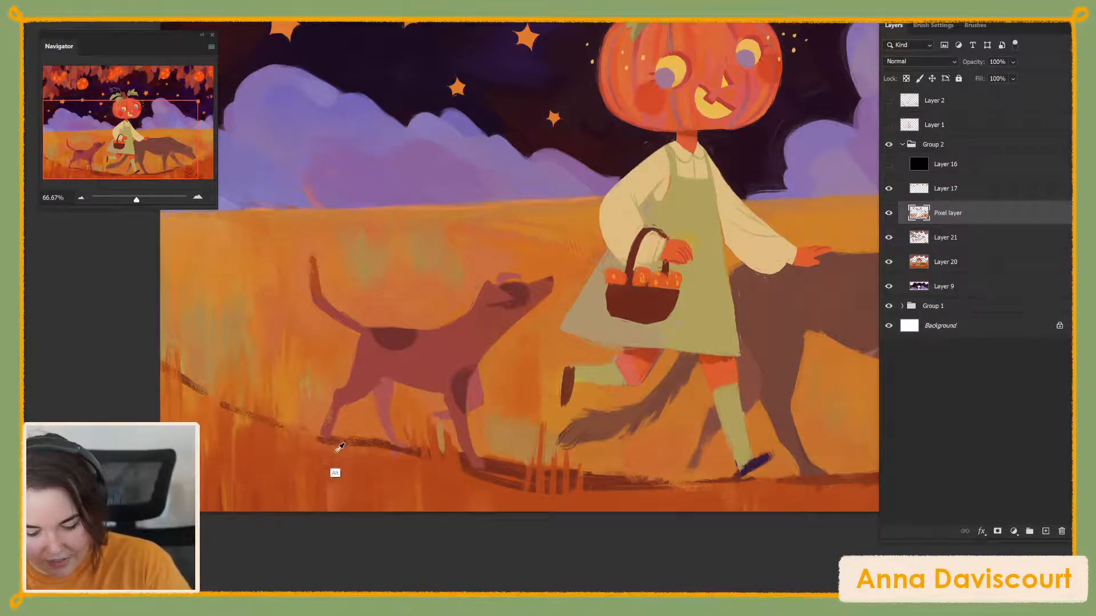
{"action": "left_click", "coordinate": [311, 440], "text": "alt"}
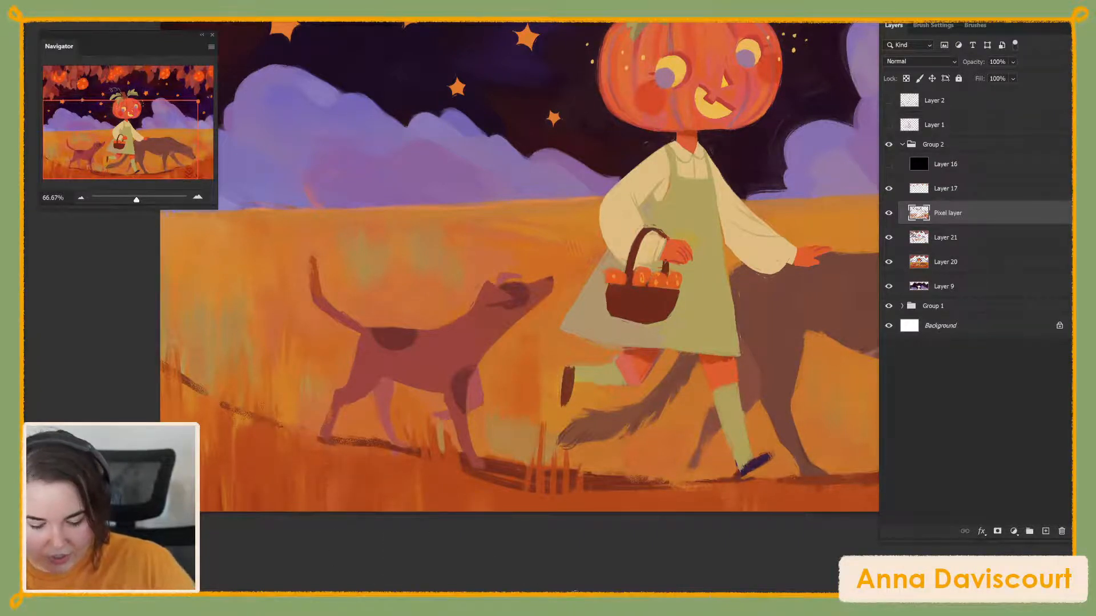
{"action": "left_click_drag", "start_coordinate": [668, 502], "coordinate": [491, 481]}
{"action": "left_click_drag", "start_coordinate": [716, 468], "coordinate": [884, 549]}
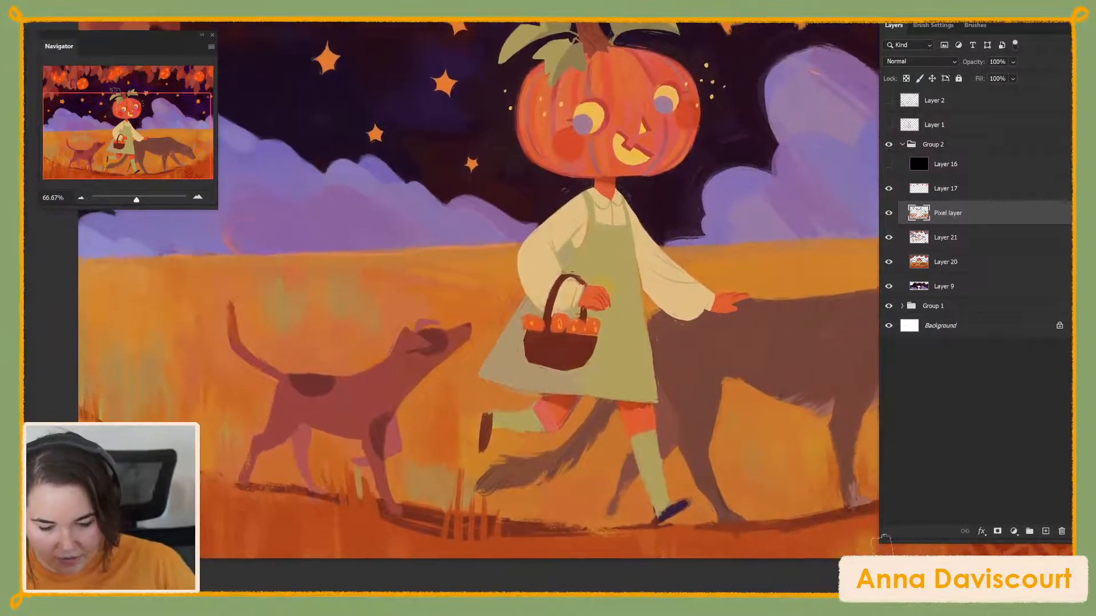
Examine the field, both dogs and the girl up close, and check the whole composition at 33.33% zoom
{"action": "scroll", "coordinate": [748, 498], "scroll_direction": "up", "scroll_amount": 3}
{"action": "scroll", "coordinate": [749, 498], "scroll_direction": "right", "scroll_amount": 2}
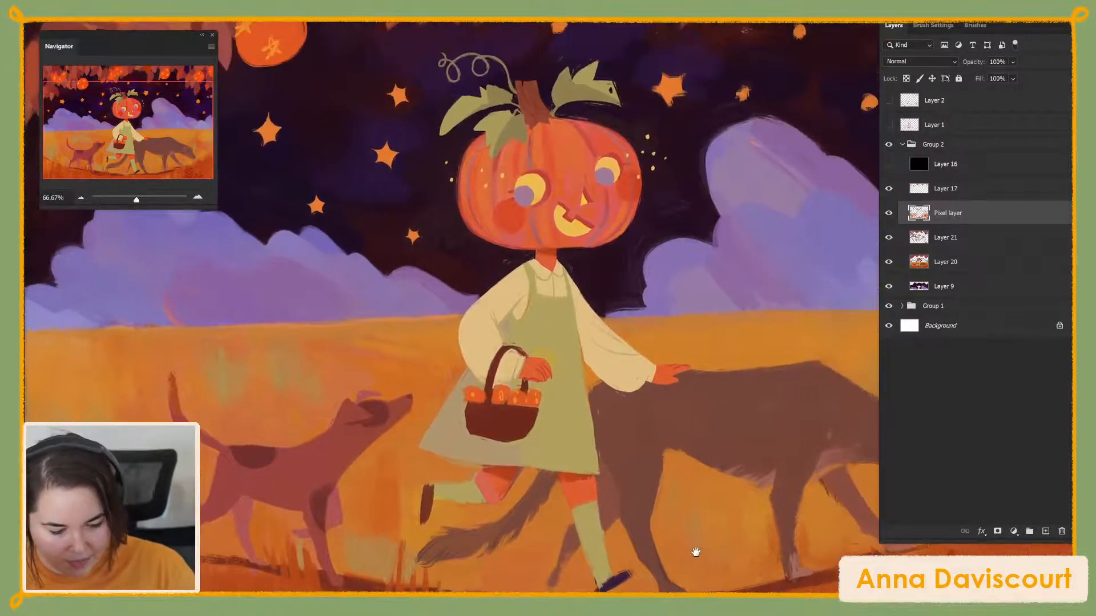
{"action": "left_click", "coordinate": [975, 25]}
{"action": "left_click", "coordinate": [894, 25]}
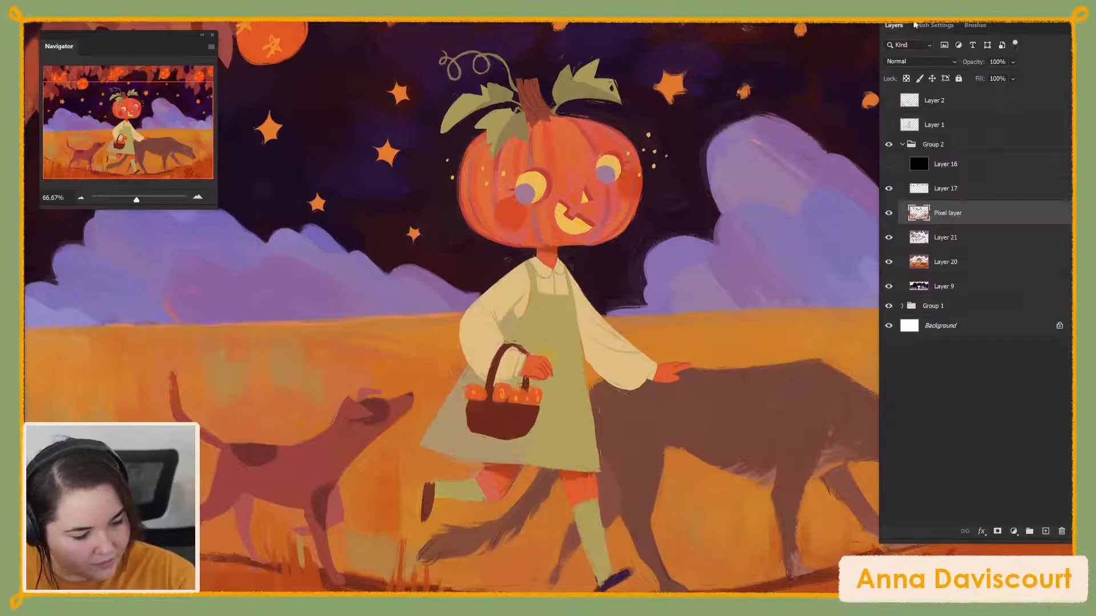
{"action": "scroll", "coordinate": [724, 514], "scroll_direction": "left", "scroll_amount": 5}
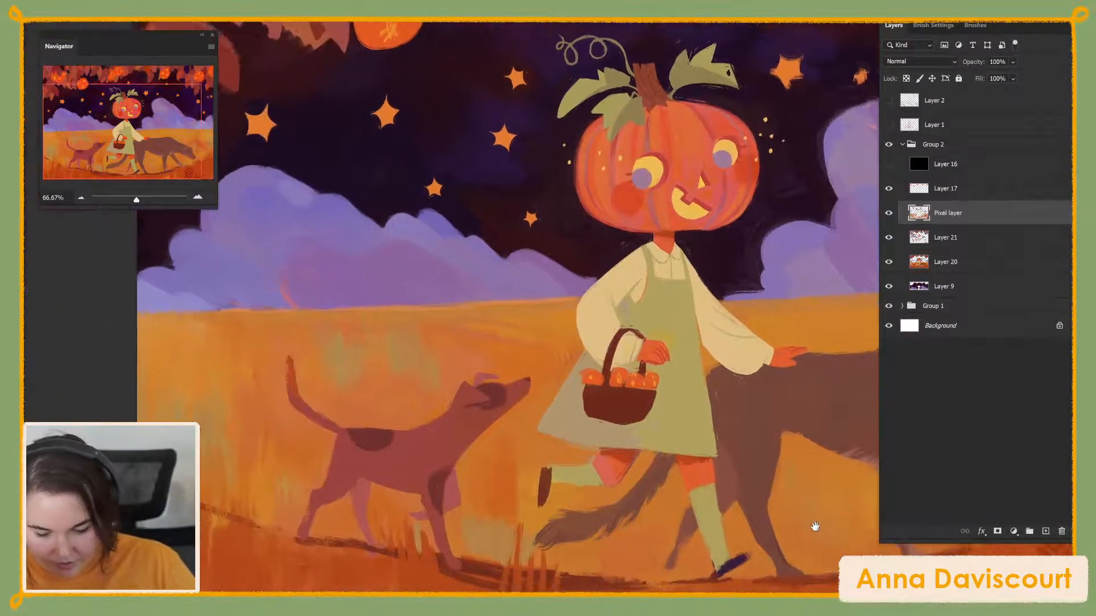
{"action": "left_click", "coordinate": [466, 339], "text": "alt"}
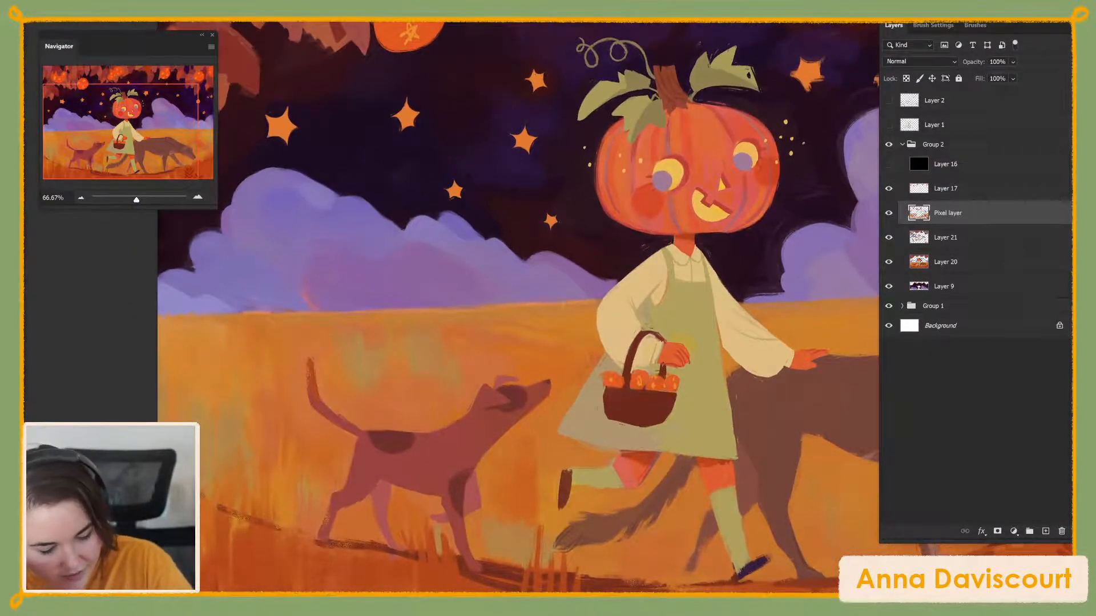
{"action": "left_click_drag", "start_coordinate": [827, 416], "coordinate": [643, 448]}
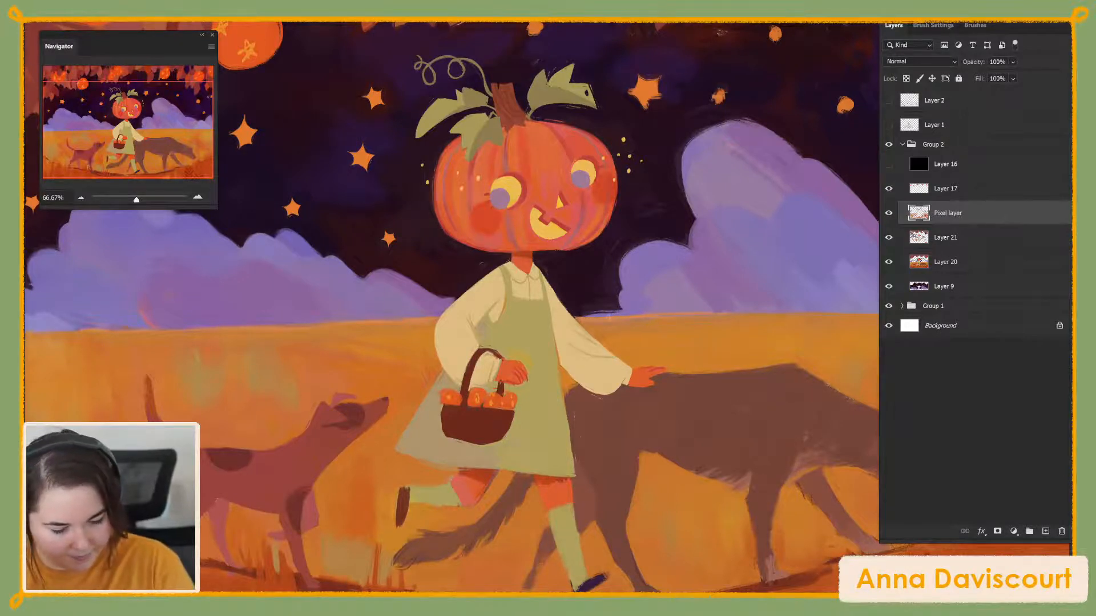
{"action": "left_click_drag", "start_coordinate": [773, 458], "coordinate": [578, 436]}
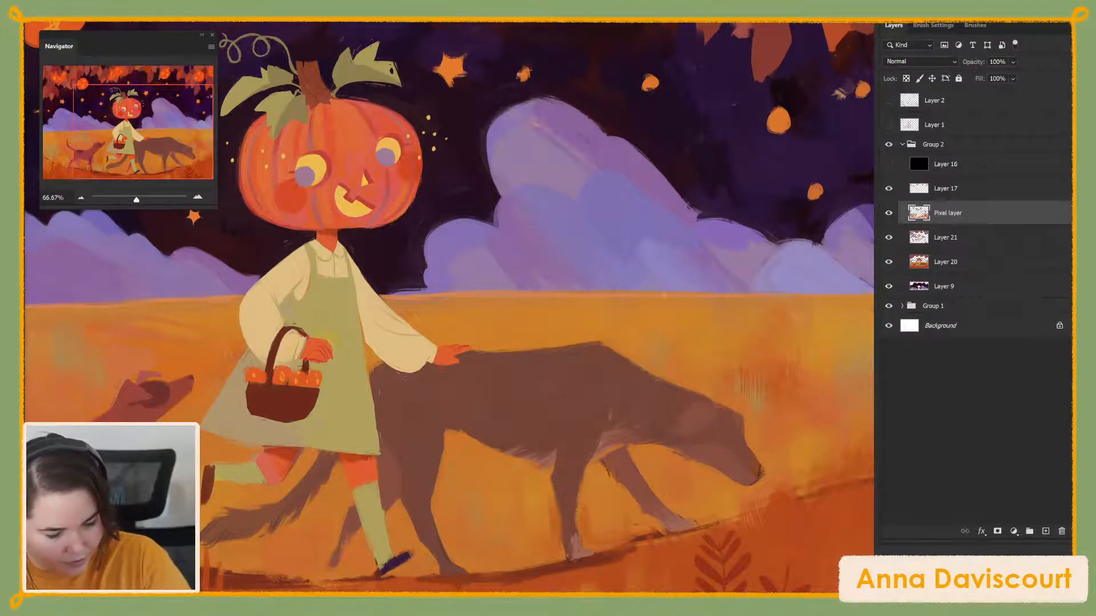
{"action": "left_click_drag", "start_coordinate": [739, 517], "coordinate": [863, 512]}
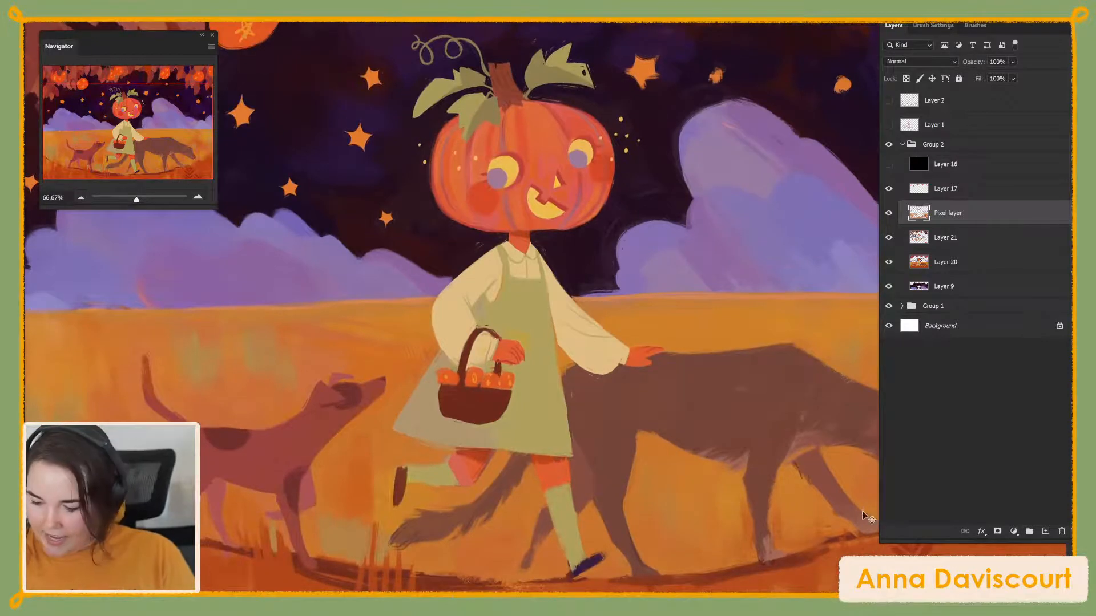
{"action": "key", "text": "ctrl+minus"}
{"action": "key", "text": "ctrl+minus"}
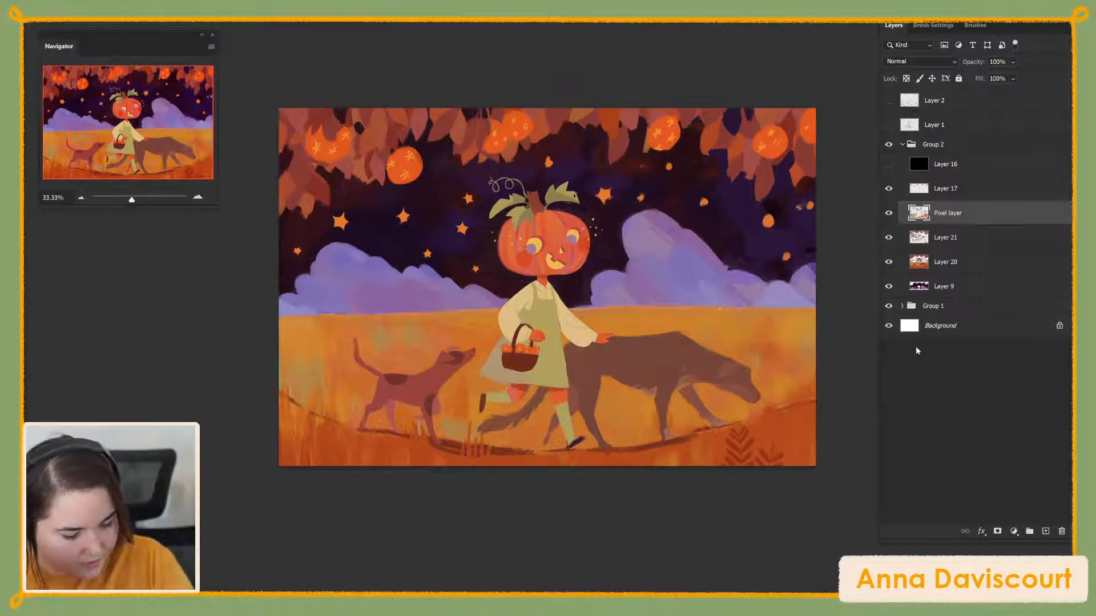
{"action": "left_click_drag", "start_coordinate": [748, 507], "coordinate": [742, 565]}
Reshape the small orange dots above the pumpkin head and cloud into pointed stars, and paint out the stray mark in the nearby sky
{"action": "key", "text": "ctrl+plus"}
{"action": "key", "text": "ctrl+plus"}
{"action": "left_click_drag", "start_coordinate": [678, 284], "coordinate": [609, 466]}
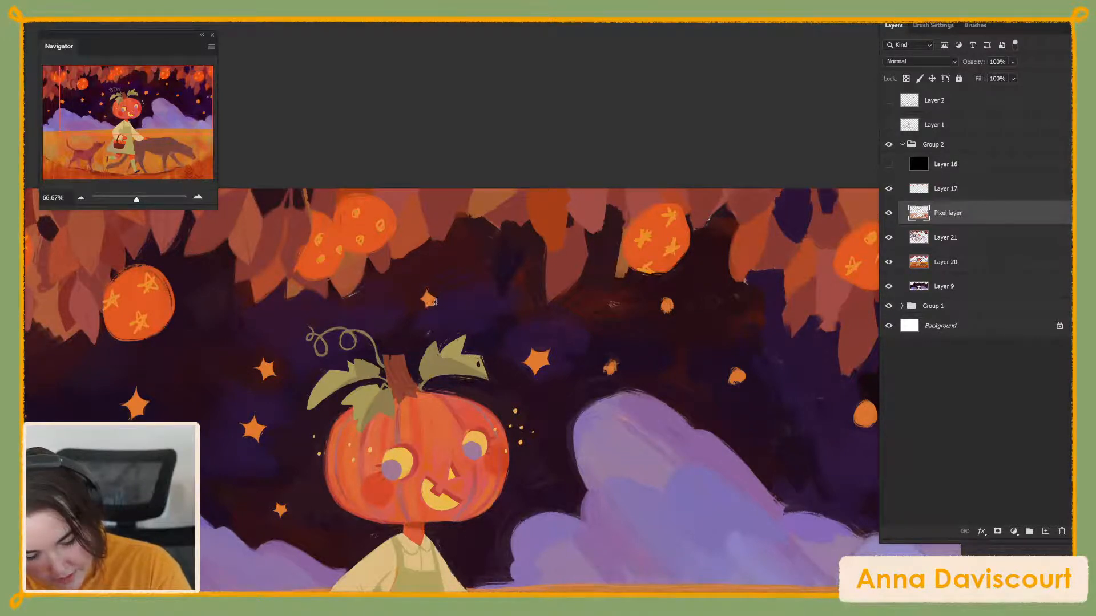
{"action": "key", "text": "alt"}
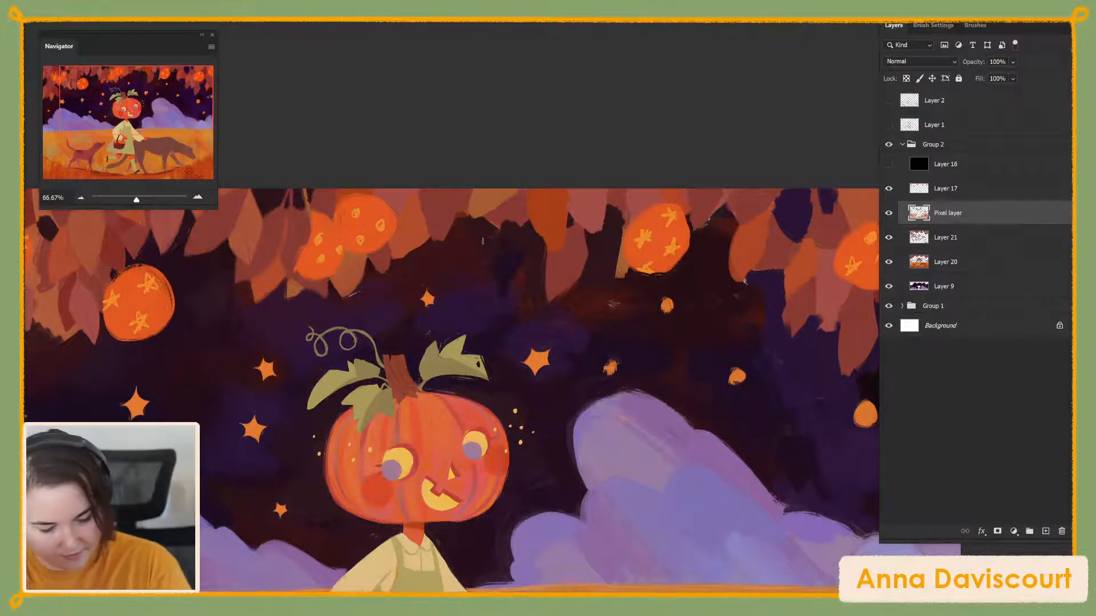
{"action": "key", "text": "alt"}
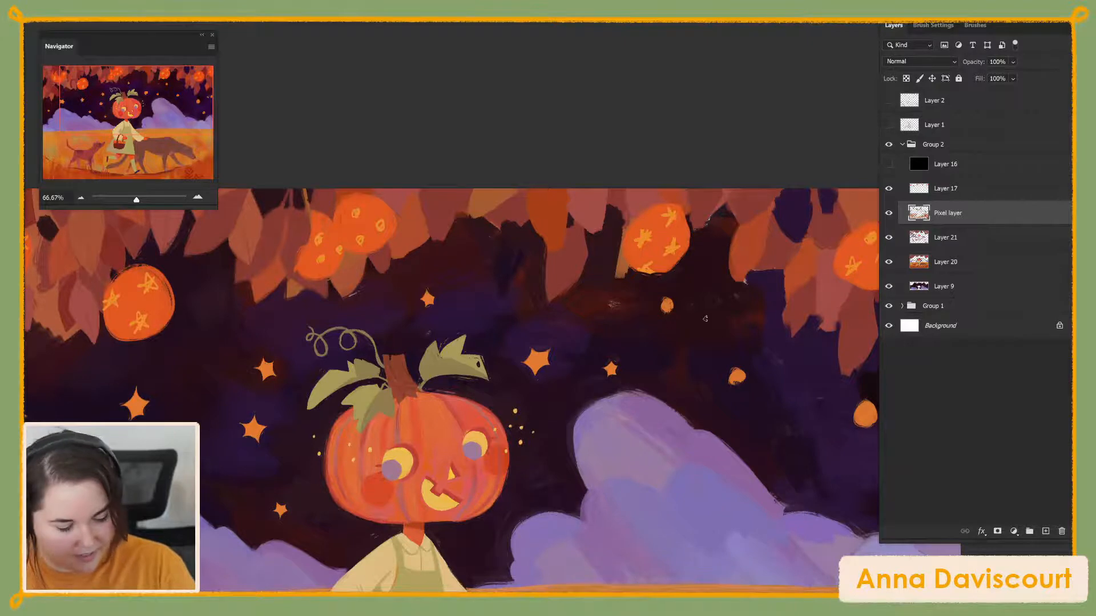
{"action": "left_click_drag", "start_coordinate": [626, 420], "coordinate": [543, 416]}
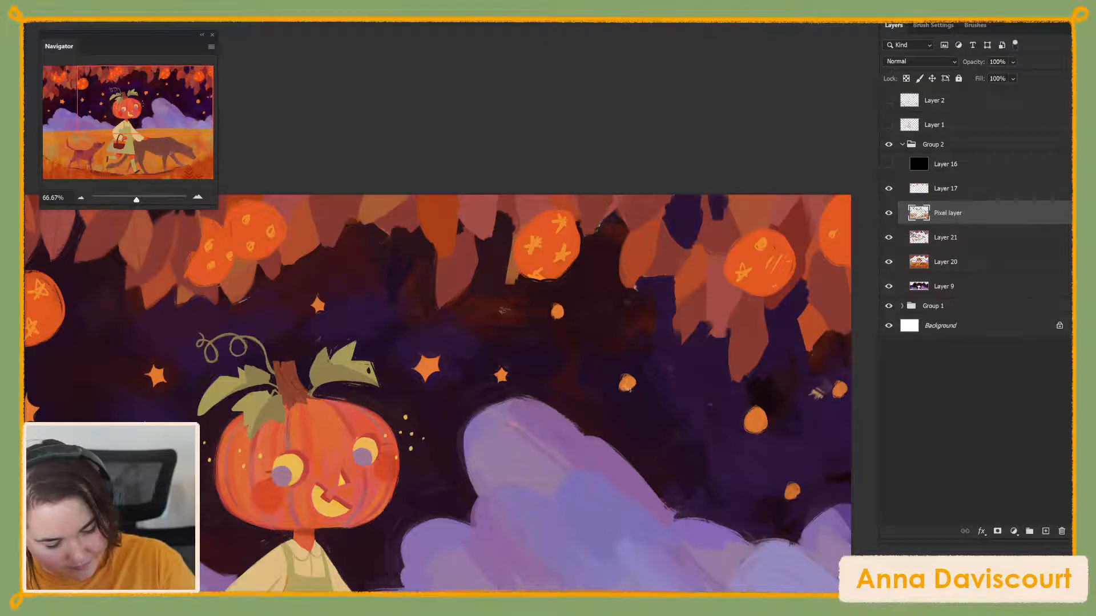
{"action": "left_click", "coordinate": [524, 309], "text": "alt"}
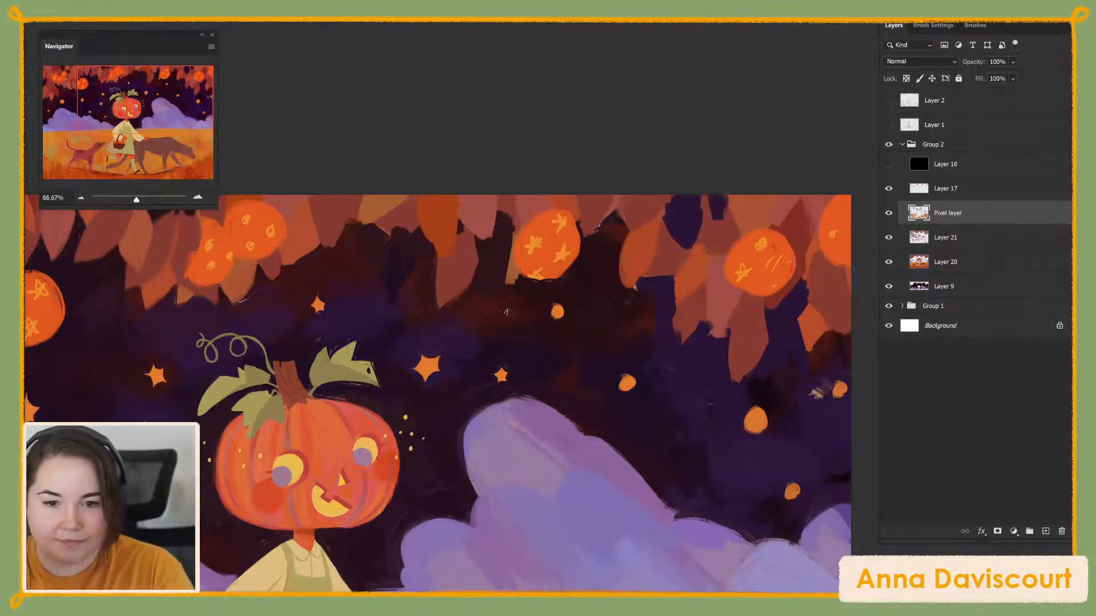
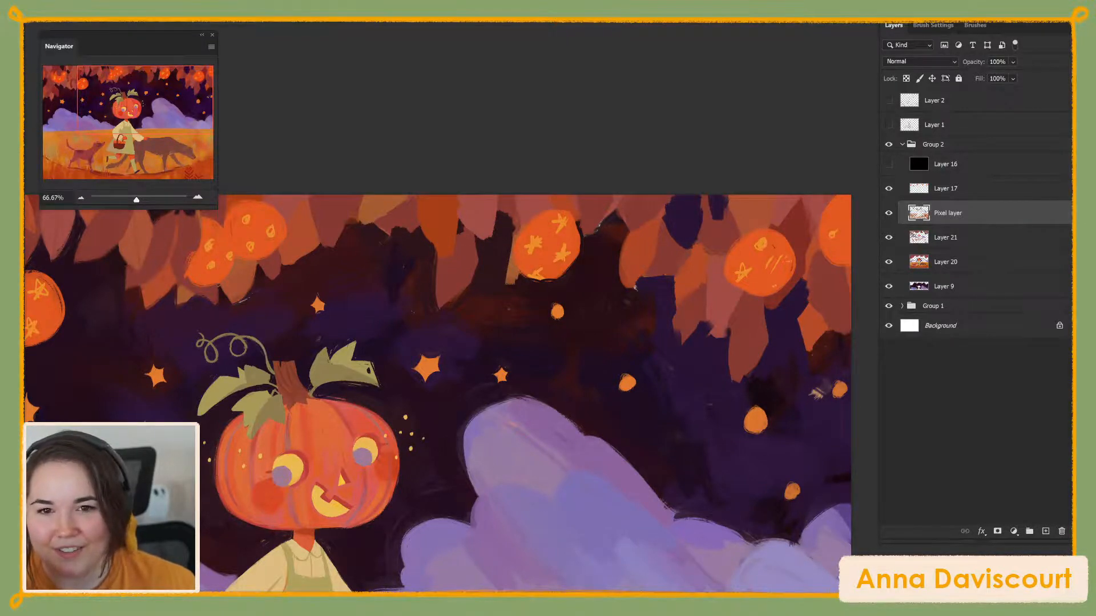
Switch to the browser and look through the image results for Keilah West: The World's Greatest Klutz, enlarging an interior spread showing the running girl
{"action": "left_click_drag", "start_coordinate": [434, 23], "coordinate": [615, 30]}
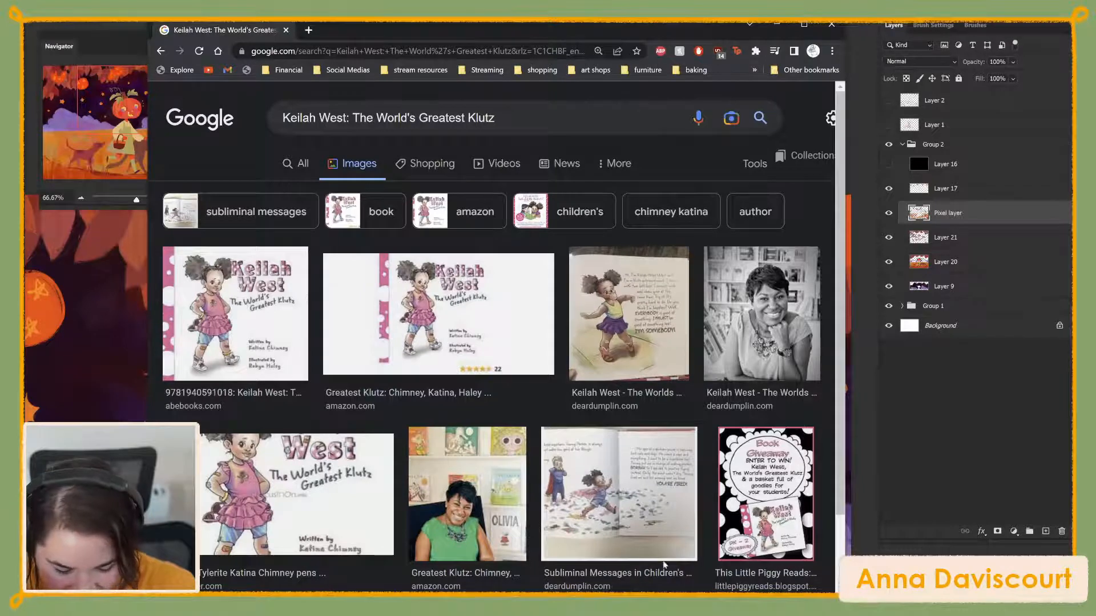
{"action": "scroll", "coordinate": [674, 498], "scroll_direction": "down", "scroll_amount": 3}
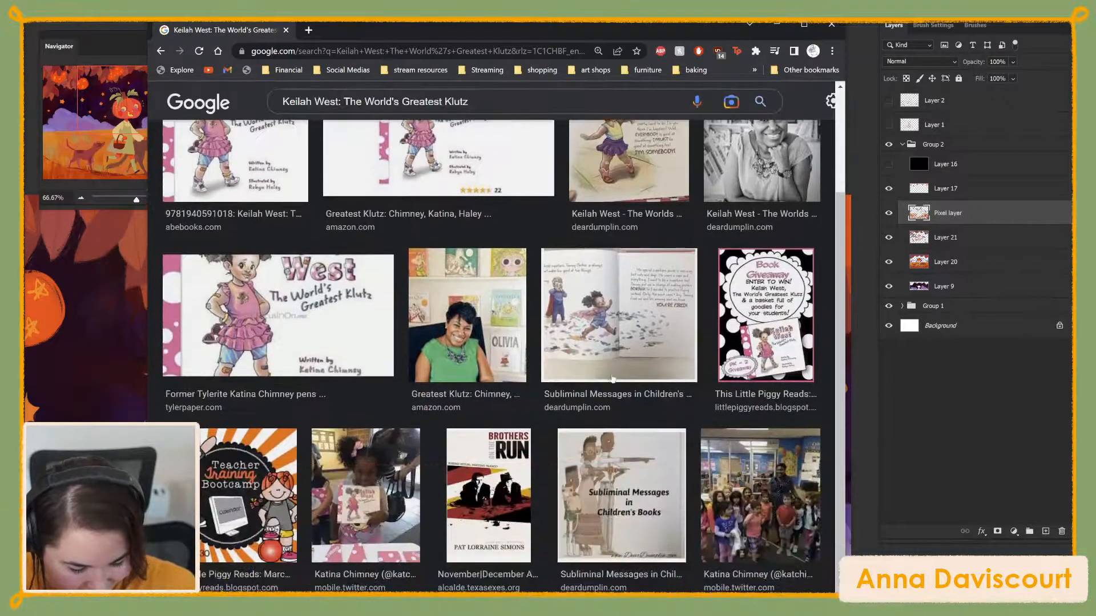
{"action": "left_click", "coordinate": [610, 361]}
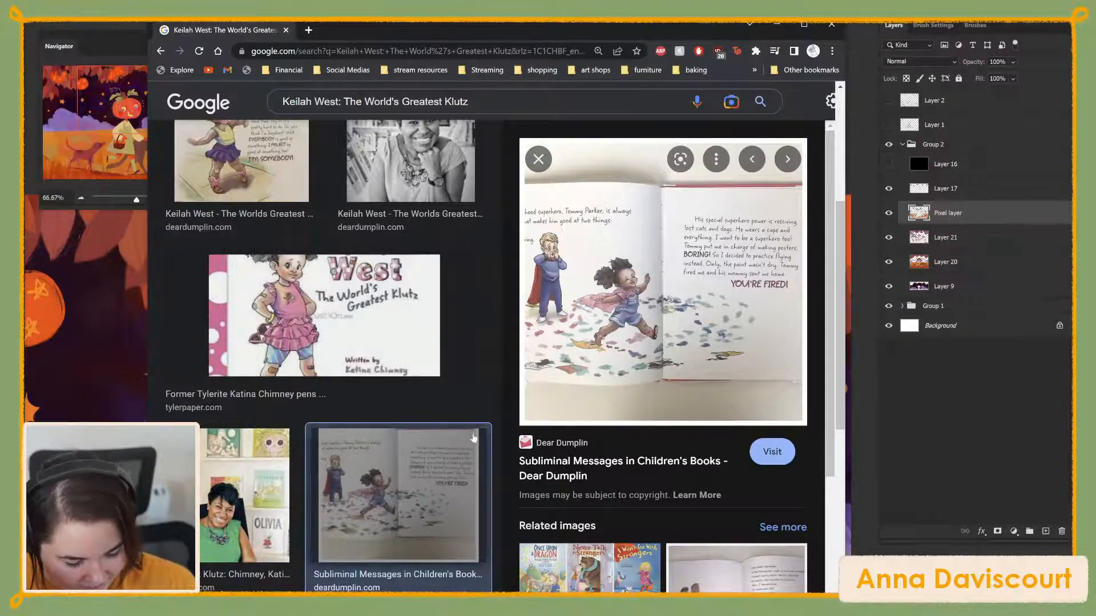
{"action": "scroll", "coordinate": [462, 425], "scroll_direction": "down", "scroll_amount": 5}
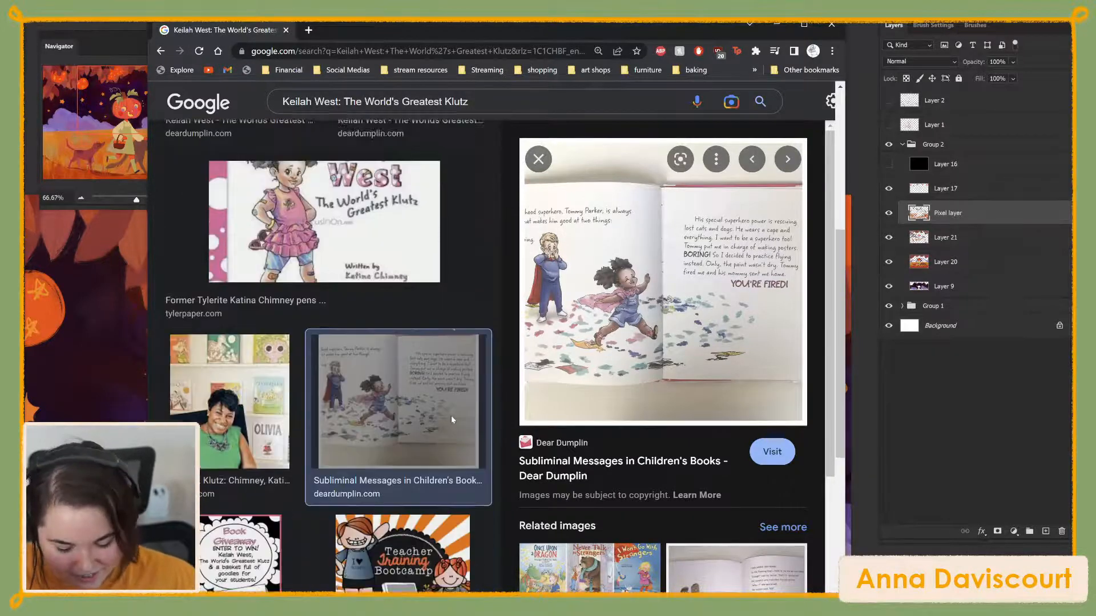
{"action": "scroll", "coordinate": [482, 427], "scroll_direction": "down", "scroll_amount": 6}
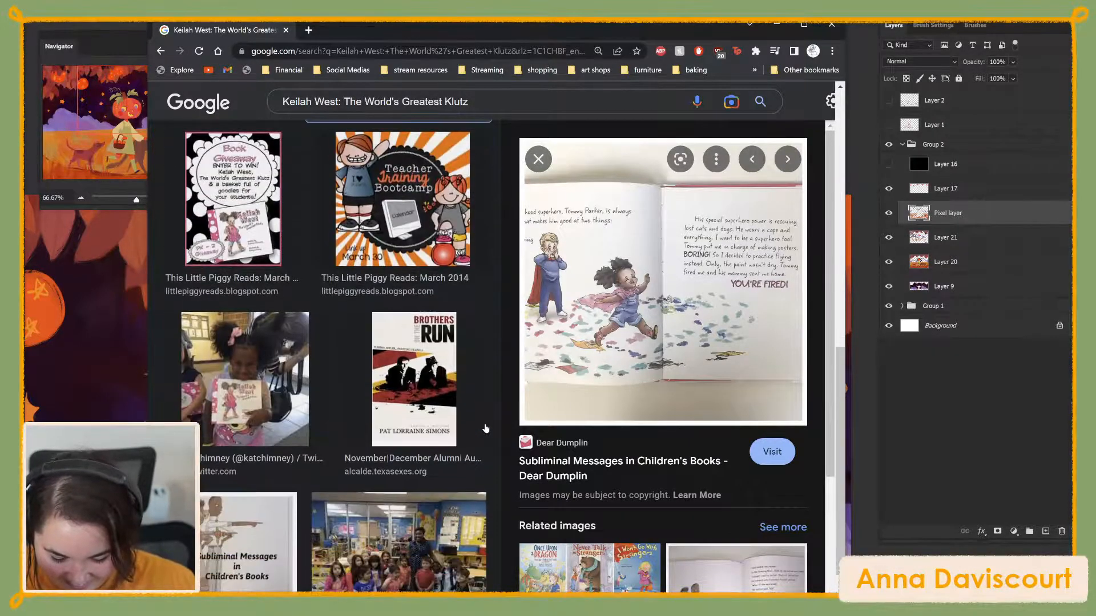
{"action": "scroll", "coordinate": [486, 428], "scroll_direction": "down", "scroll_amount": 3}
{"action": "scroll", "coordinate": [485, 428], "scroll_direction": "down", "scroll_amount": 4}
{"action": "scroll", "coordinate": [485, 428], "scroll_direction": "down", "scroll_amount": 1}
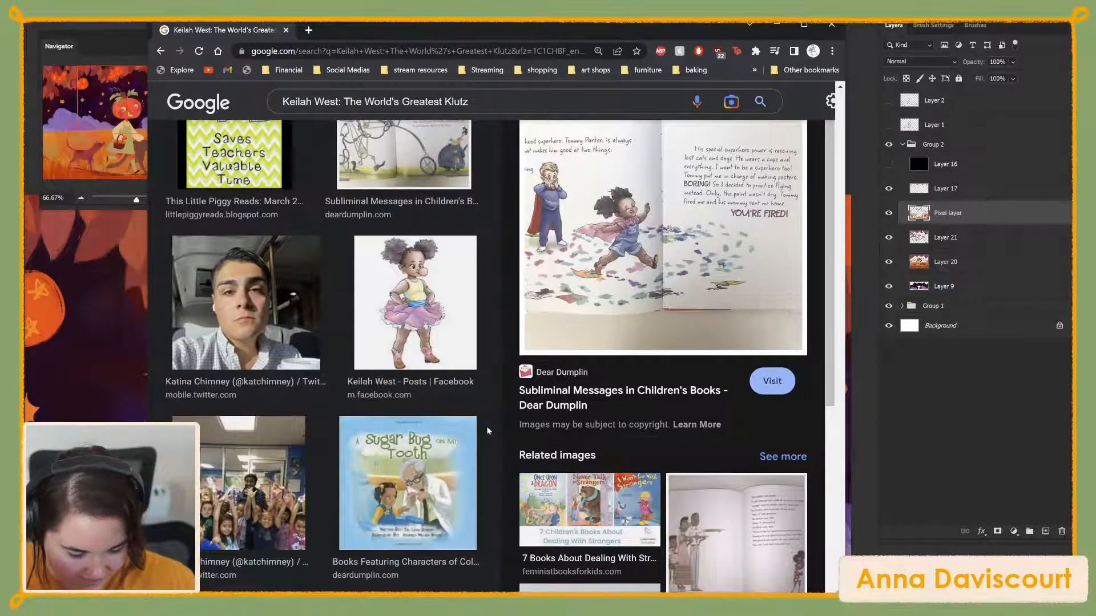
{"action": "left_click_drag", "start_coordinate": [570, 29], "coordinate": [308, 0]}
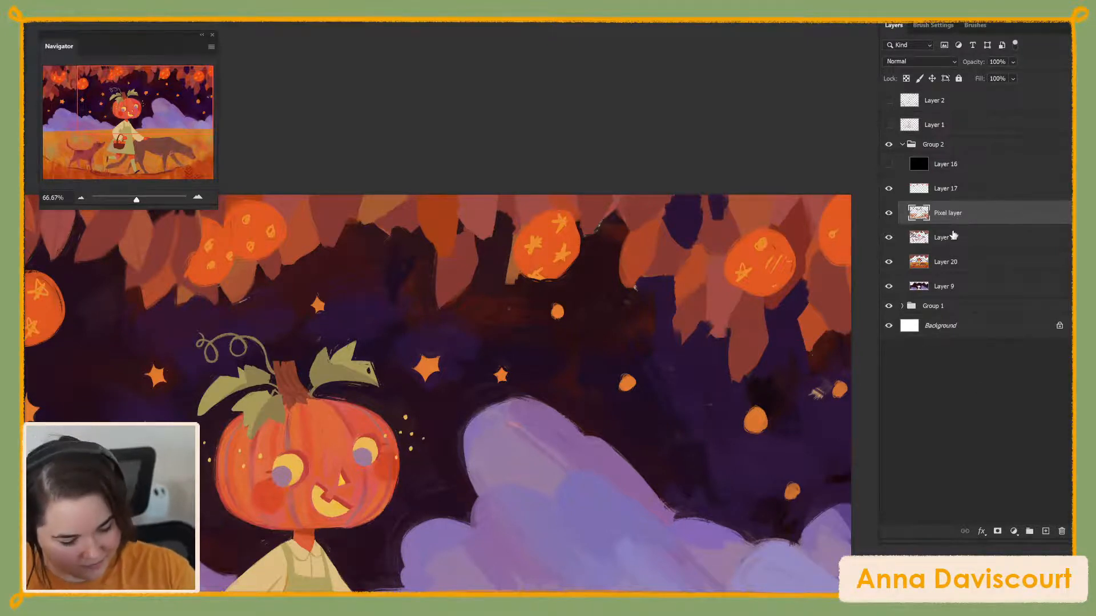
Carve the orange dots above and beyond the large cloud into pointed stars using sampled sky and star colours
{"action": "left_click_drag", "start_coordinate": [427, 367], "coordinate": [311, 399]}
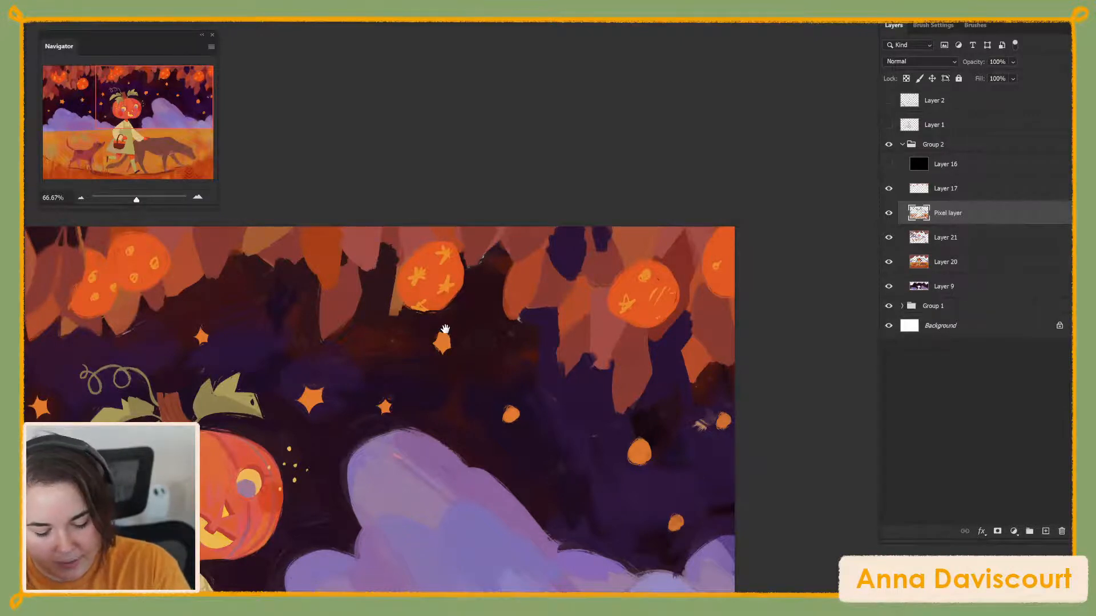
{"action": "key", "text": "alt"}
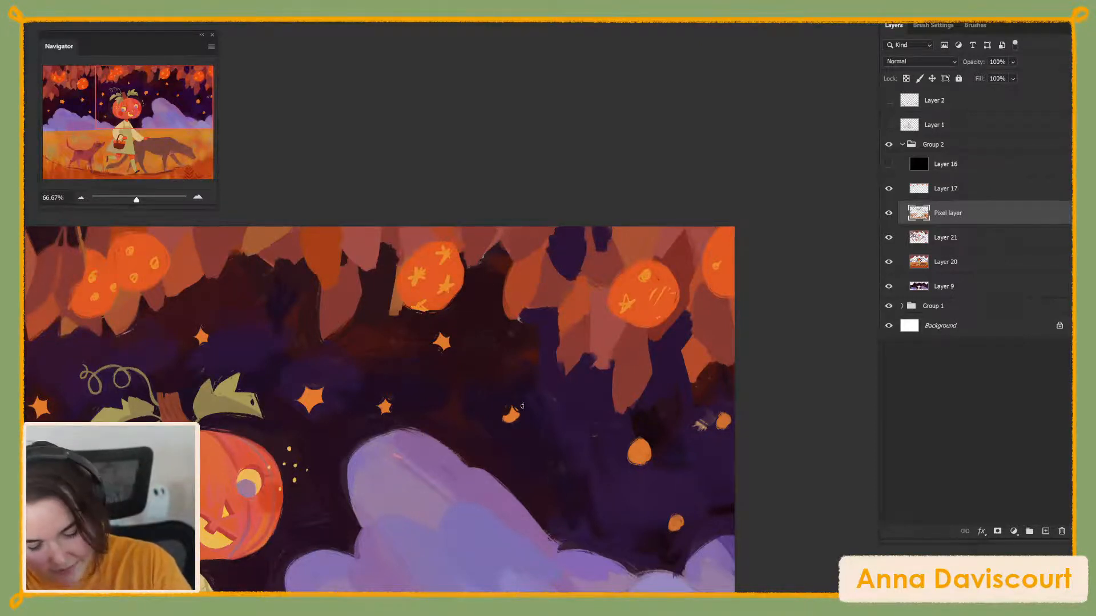
{"action": "left_click", "coordinate": [511, 416], "text": "alt"}
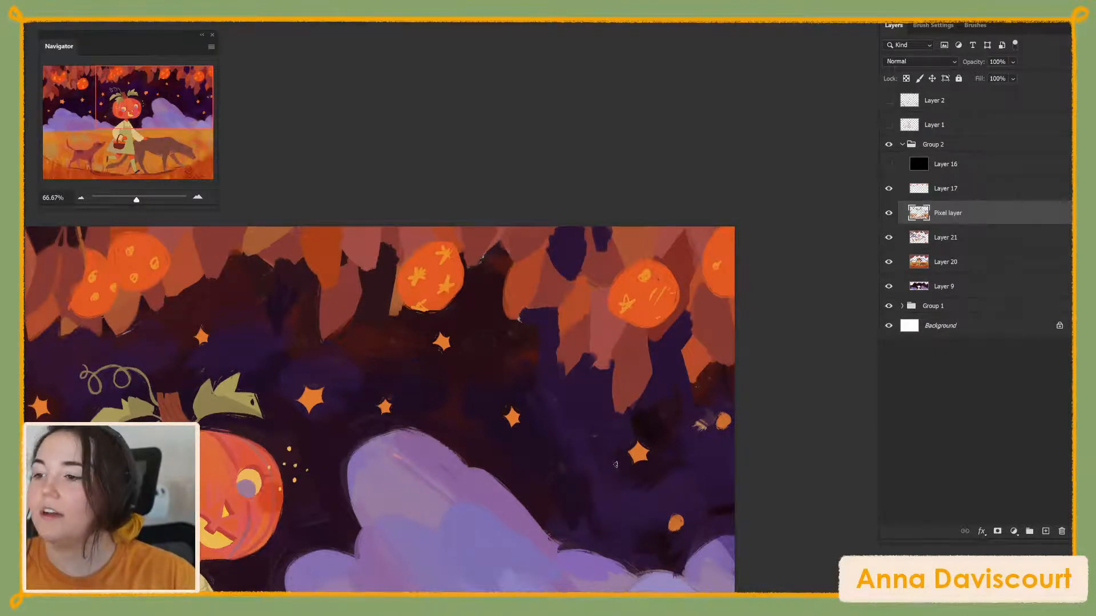
With the Texture Blocker brush at 175 px, blend dark purple over the reddish sky patches and the stray mark beside the outermost orange dot
{"action": "left_click", "coordinate": [975, 25]}
{"action": "left_click", "coordinate": [990, 317]}
{"action": "left_click", "coordinate": [632, 492]}
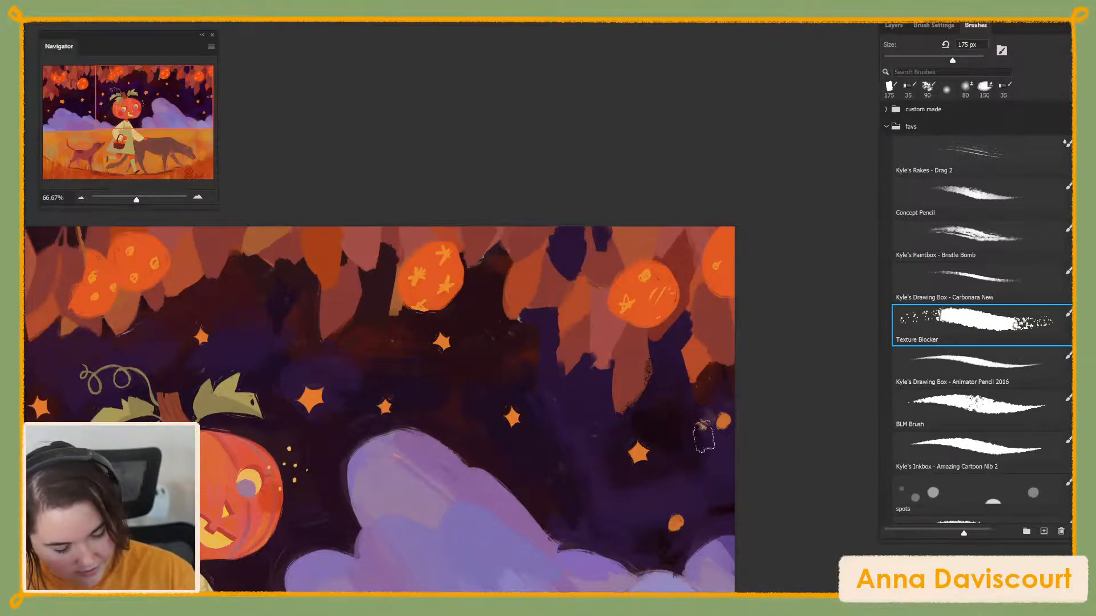
{"action": "key", "text": "alt"}
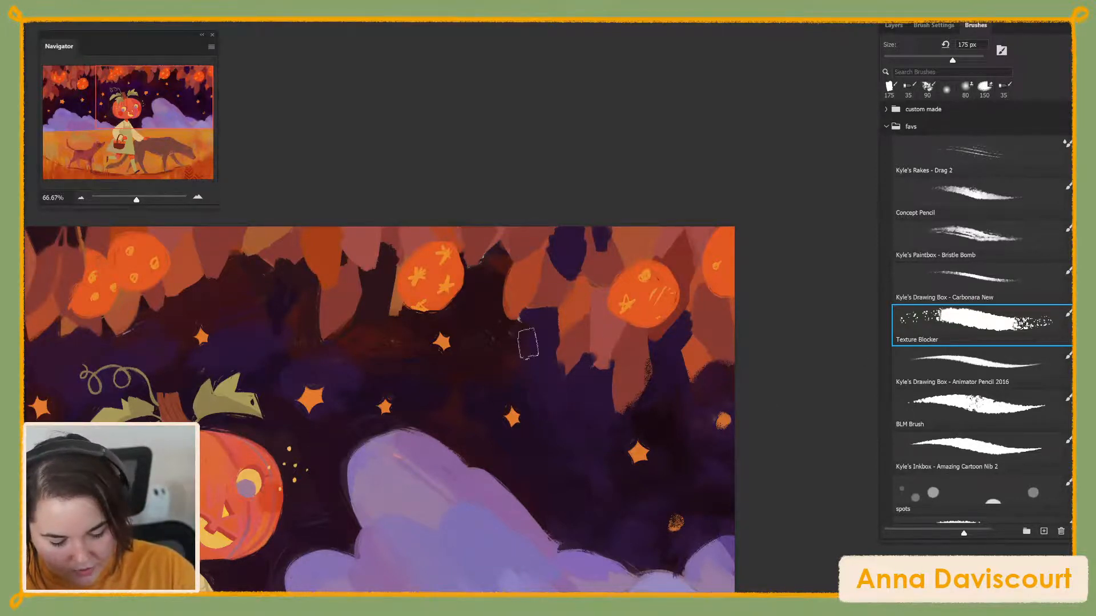
{"action": "left_click", "coordinate": [493, 394], "text": "alt"}
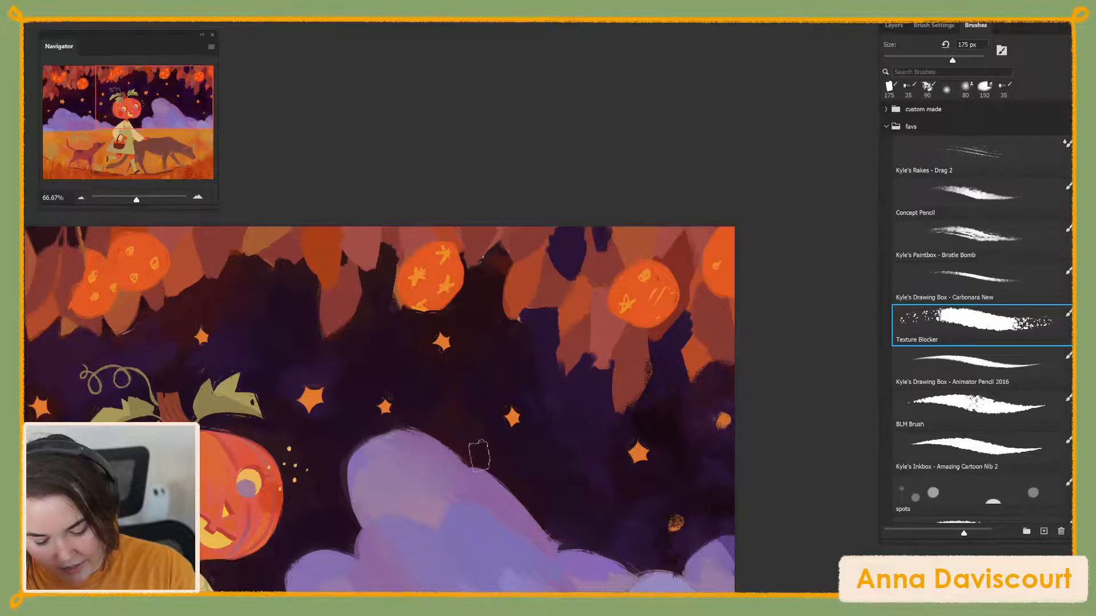
With the Texture Blocker brush at 80 px, blend sampled lilac and purple tones across the large cloud and soften its sloping edge
{"action": "key", "text": "bracketleft"}
{"action": "key", "text": "bracketleft"}
{"action": "key", "text": "bracketleft"}
{"action": "key", "text": "bracketleft"}
{"action": "key", "text": "bracketleft"}
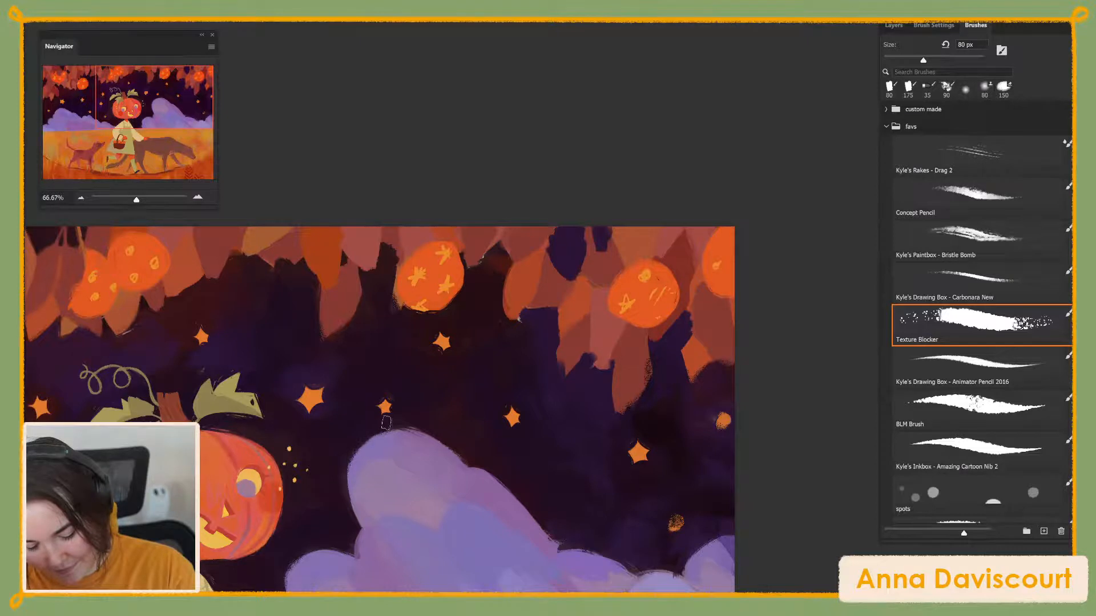
{"action": "key", "text": "alt"}
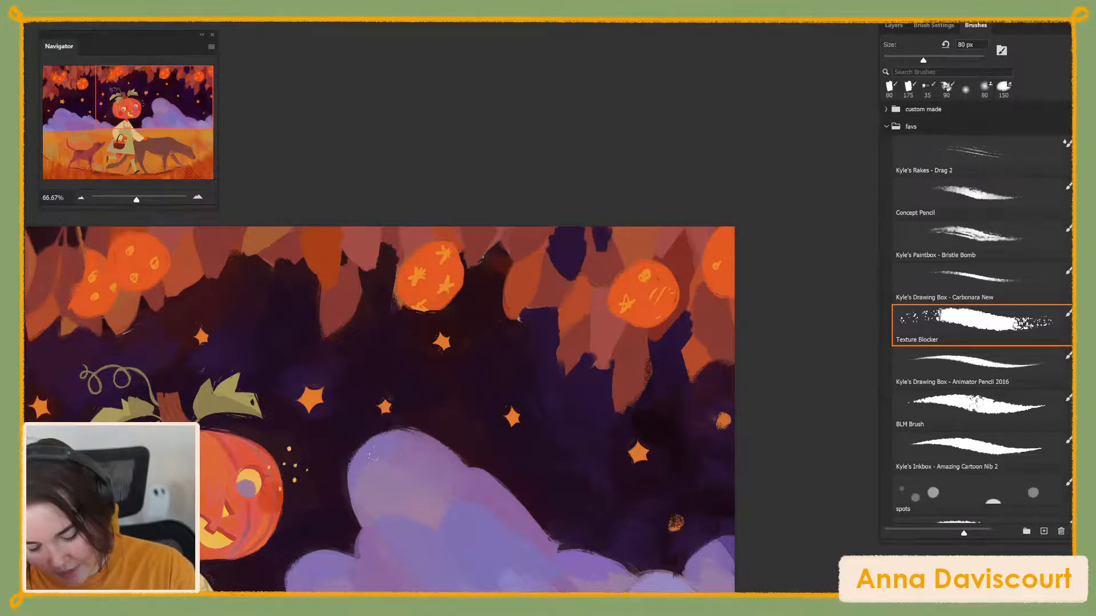
{"action": "left_click_drag", "start_coordinate": [422, 448], "coordinate": [449, 443]}
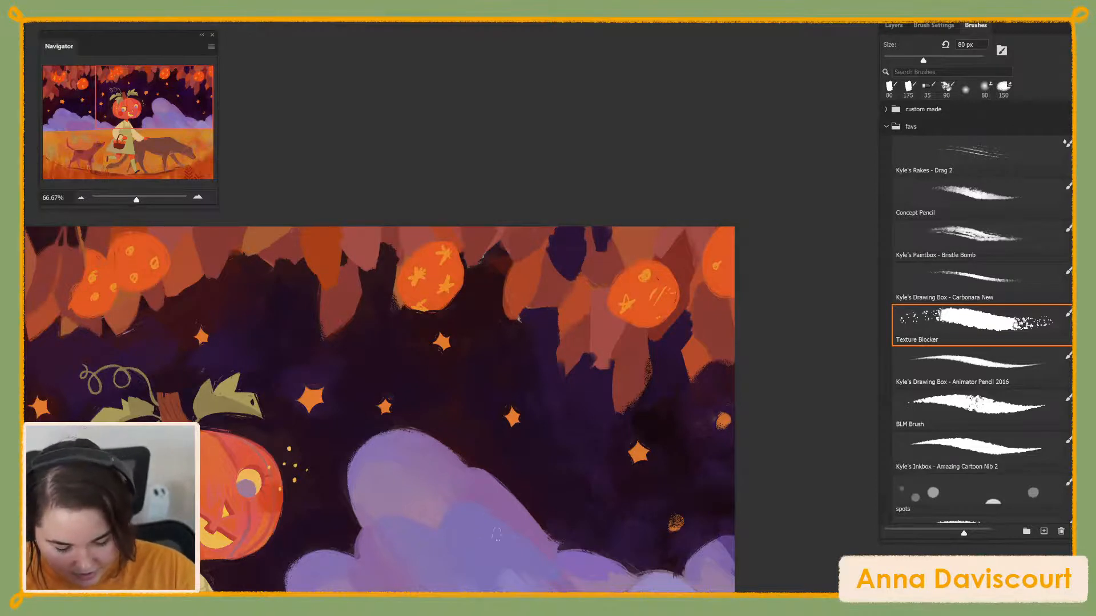
{"action": "left_click_drag", "start_coordinate": [621, 520], "coordinate": [567, 426]}
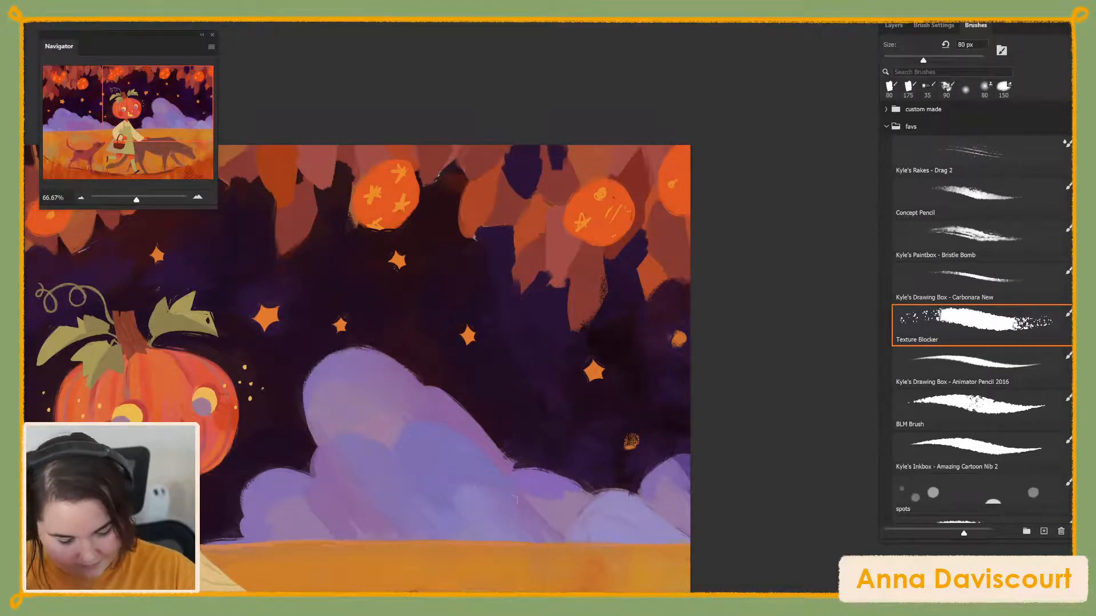
{"action": "left_click", "coordinate": [455, 512], "text": "alt"}
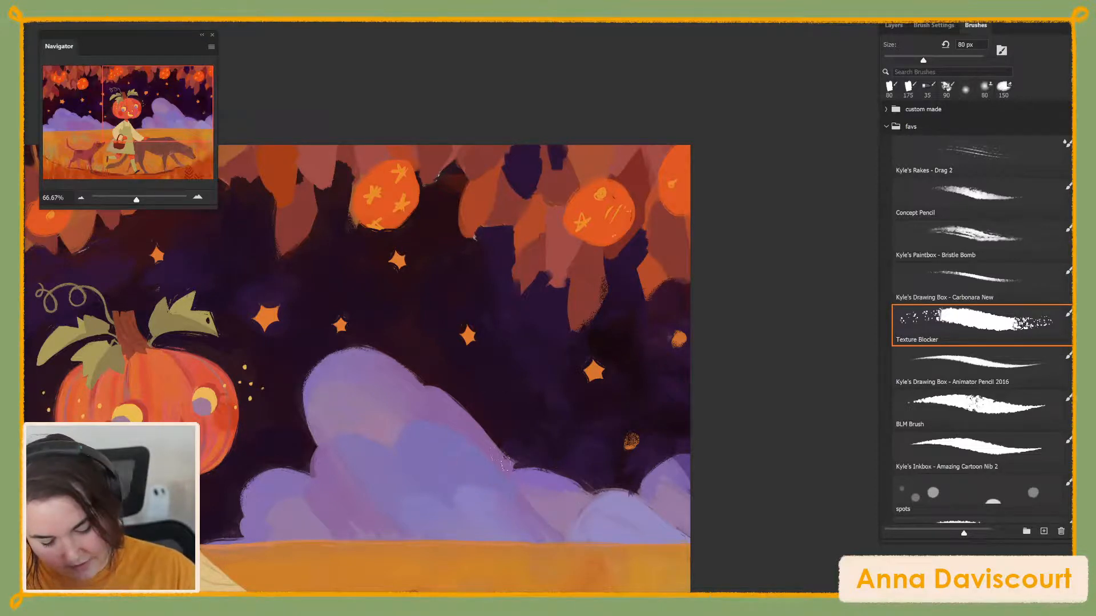
{"action": "key", "text": "alt"}
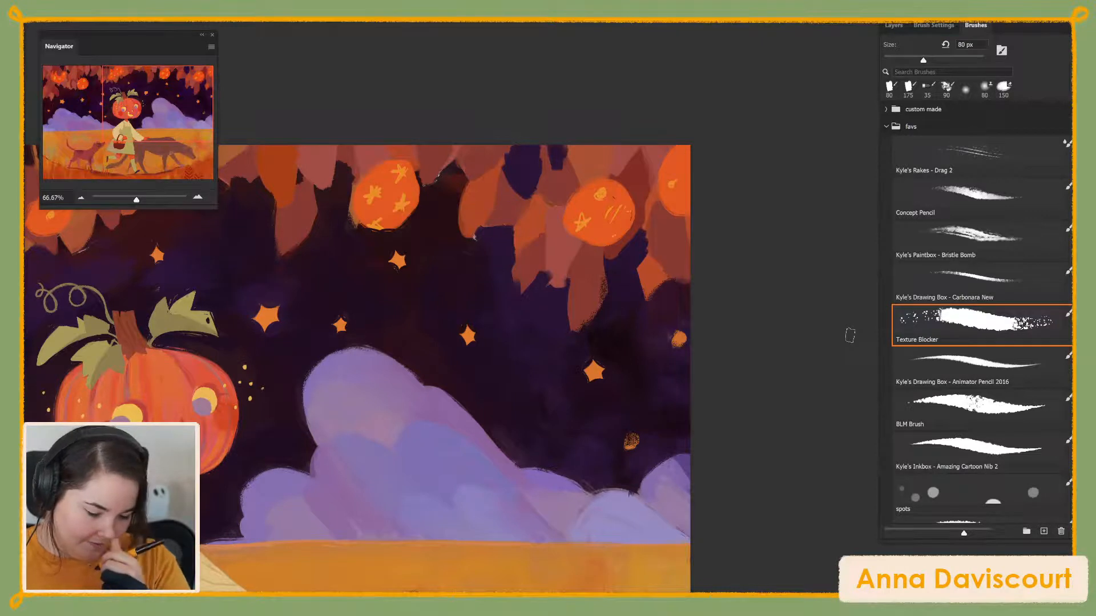
Fill in the orange dot above the far cloud and carve it and the dot near the canvas edge into stars with Carbonara New at 35 px
{"action": "left_click", "coordinate": [631, 441]}
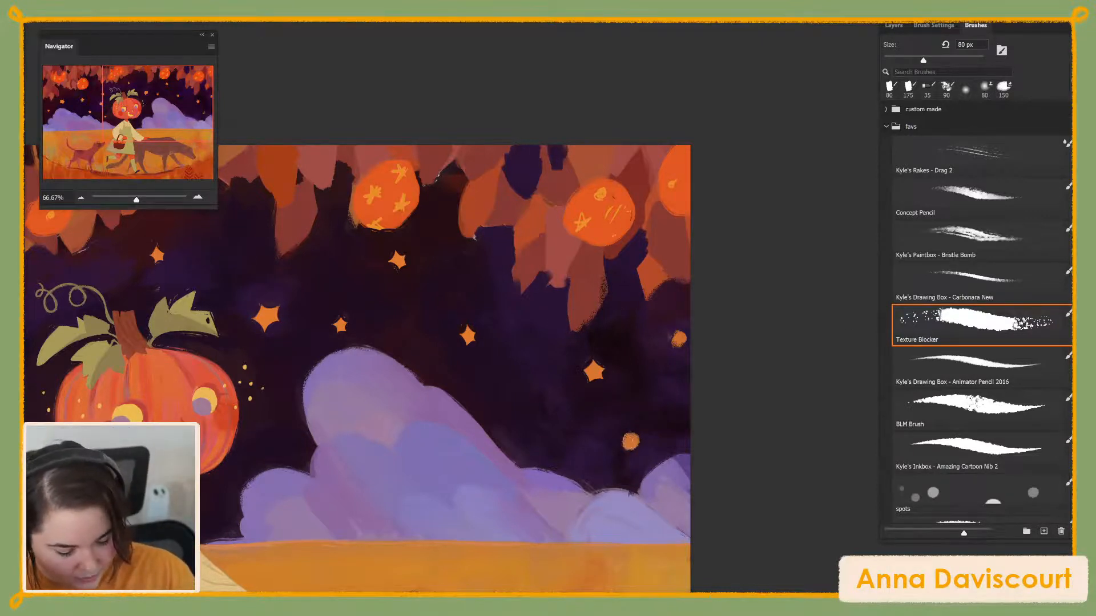
{"action": "left_click", "coordinate": [973, 285]}
{"action": "key", "text": "alt"}
{"action": "left_click", "coordinate": [628, 439]}
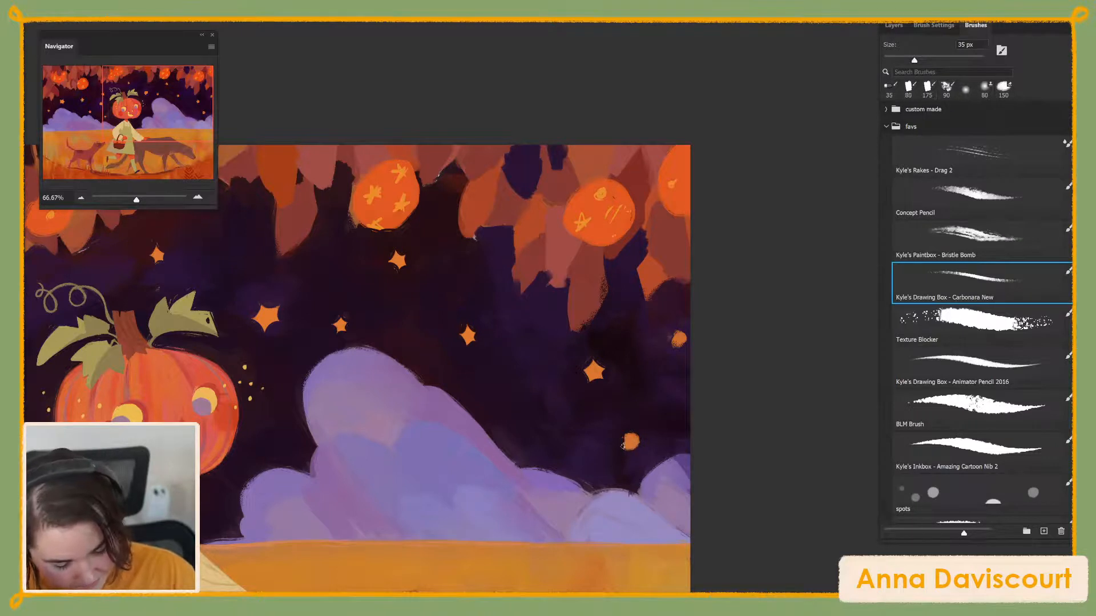
{"action": "mouse_move", "coordinate": [630, 437]}
{"action": "left_mouse_down"}
{"action": "mouse_move", "coordinate": [640, 445]}
{"action": "mouse_move", "coordinate": [640, 432]}
{"action": "mouse_move", "coordinate": [645, 448]}
{"action": "left_mouse_up"}
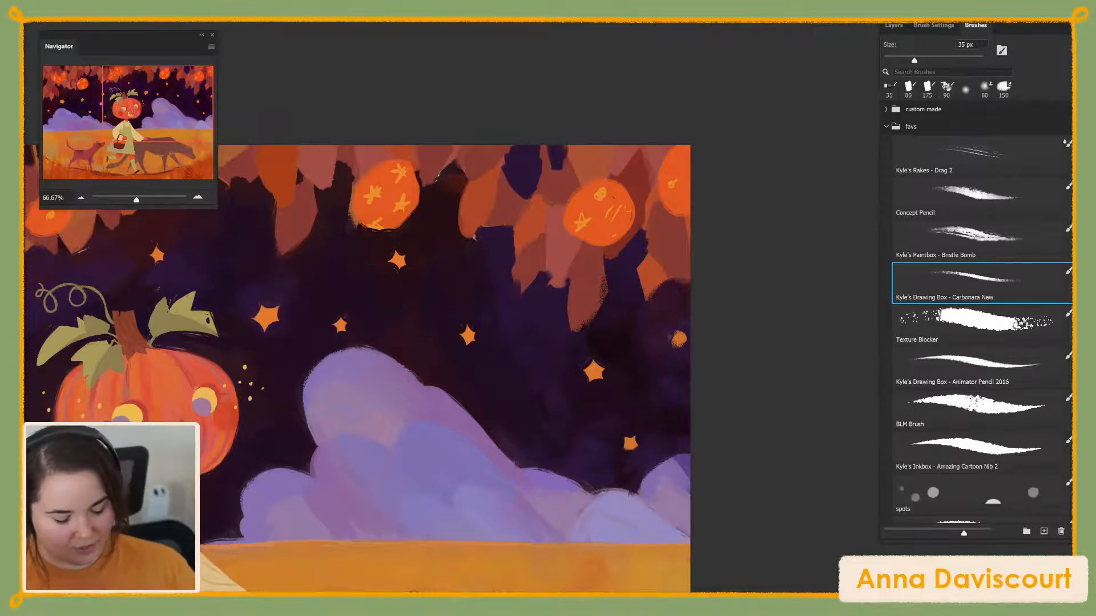
{"action": "left_click", "coordinate": [632, 451], "text": "alt"}
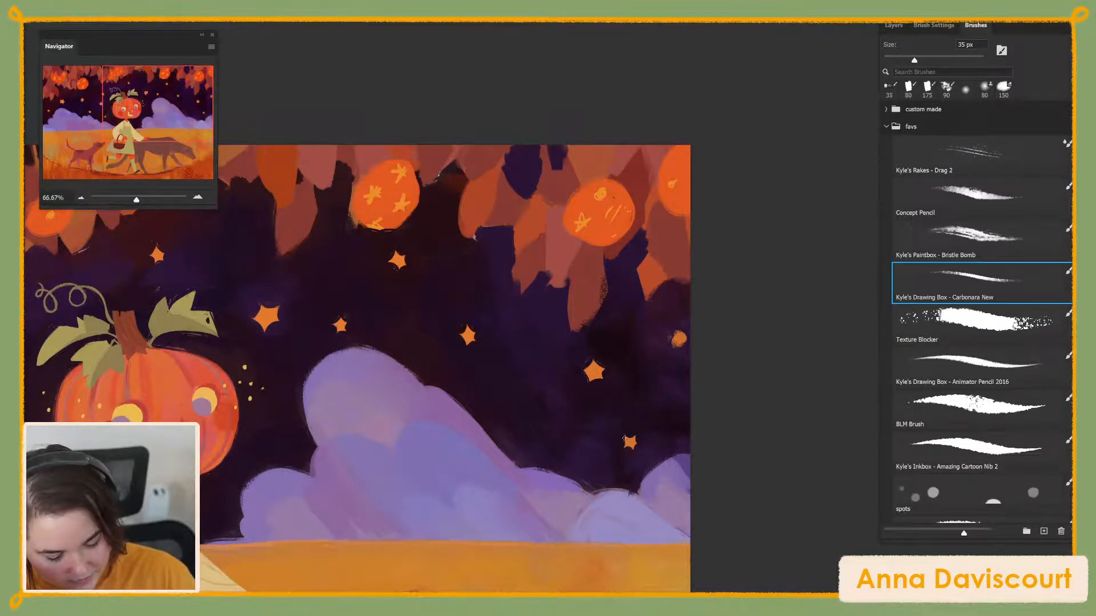
{"action": "left_click", "coordinate": [595, 372], "text": "alt"}
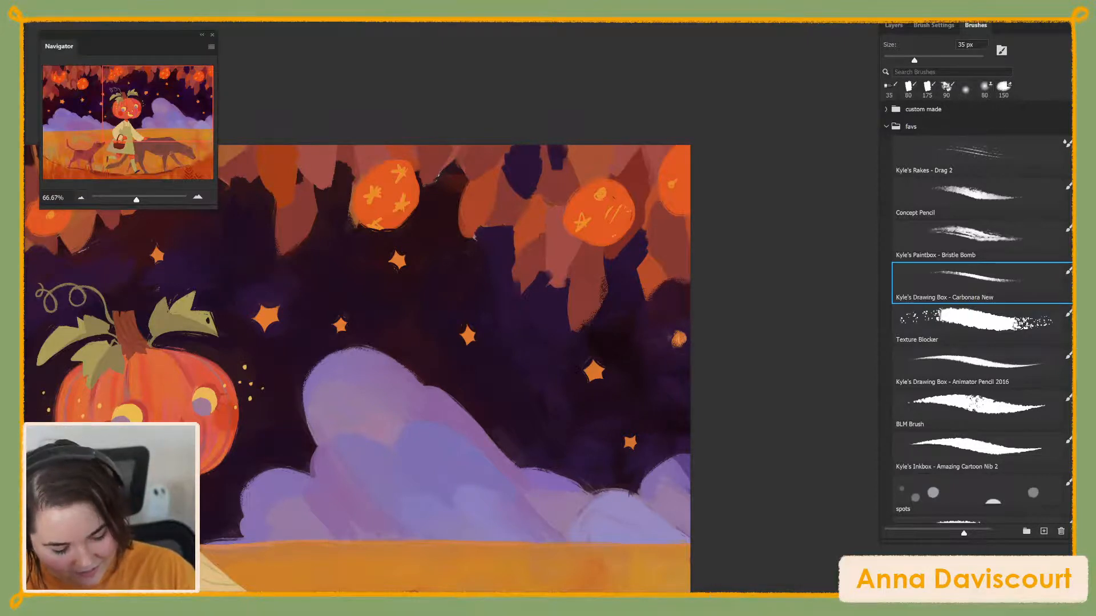
{"action": "left_click", "coordinate": [663, 337], "text": "alt"}
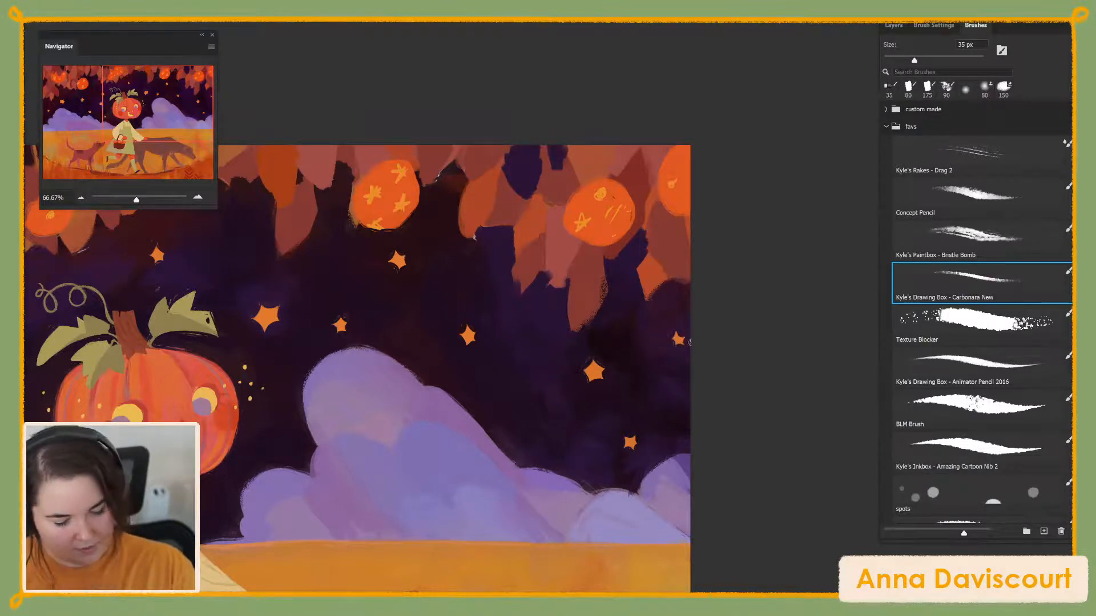
Review the whole illustration at 25% and 50% zoom, and compare it with and without the Pixel layer
{"action": "left_click_drag", "start_coordinate": [665, 485], "coordinate": [895, 395]}
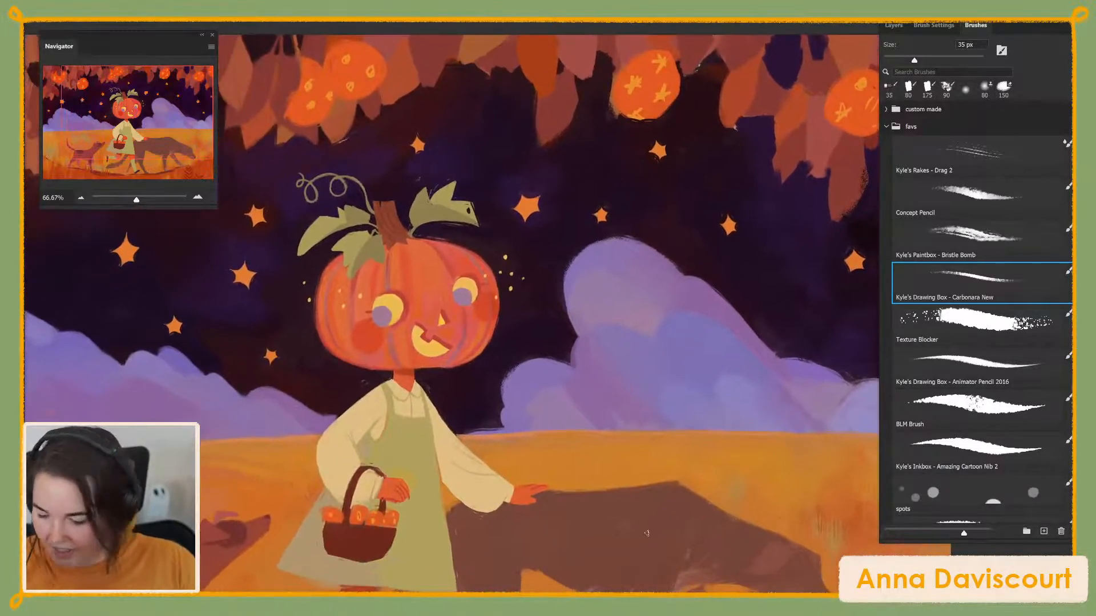
{"action": "key", "text": "ctrl+minus"}
{"action": "key", "text": "ctrl+minus"}
{"action": "key", "text": "ctrl+minus"}
{"action": "left_click_drag", "start_coordinate": [693, 457], "coordinate": [739, 461]}
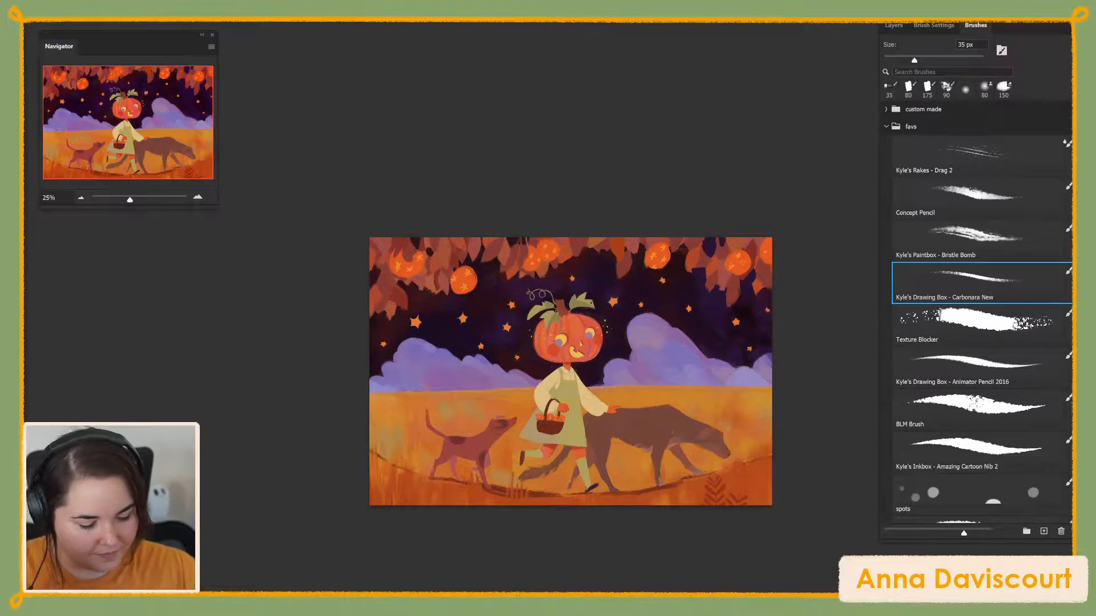
{"action": "left_click", "coordinate": [894, 25]}
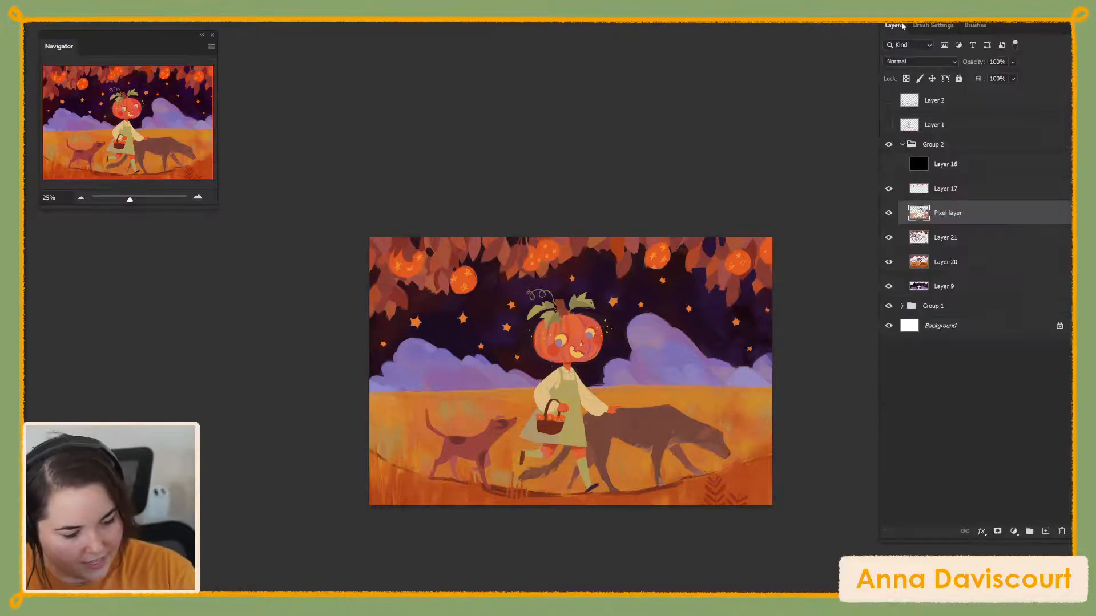
{"action": "scroll", "coordinate": [729, 468], "scroll_direction": "down", "scroll_amount": 2}
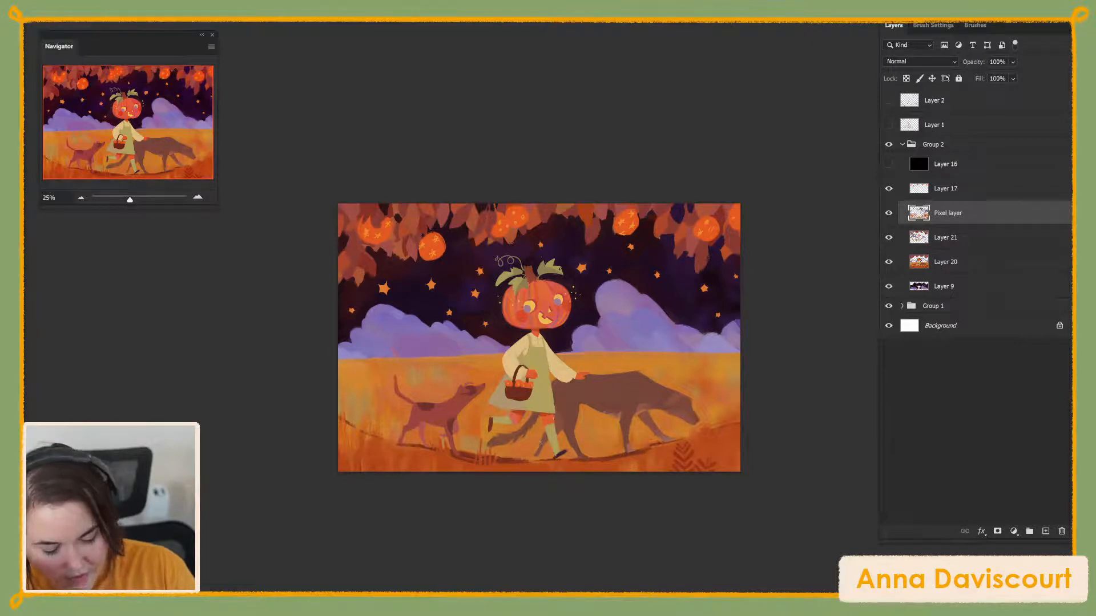
{"action": "scroll", "coordinate": [731, 487], "scroll_direction": "up", "scroll_amount": 2}
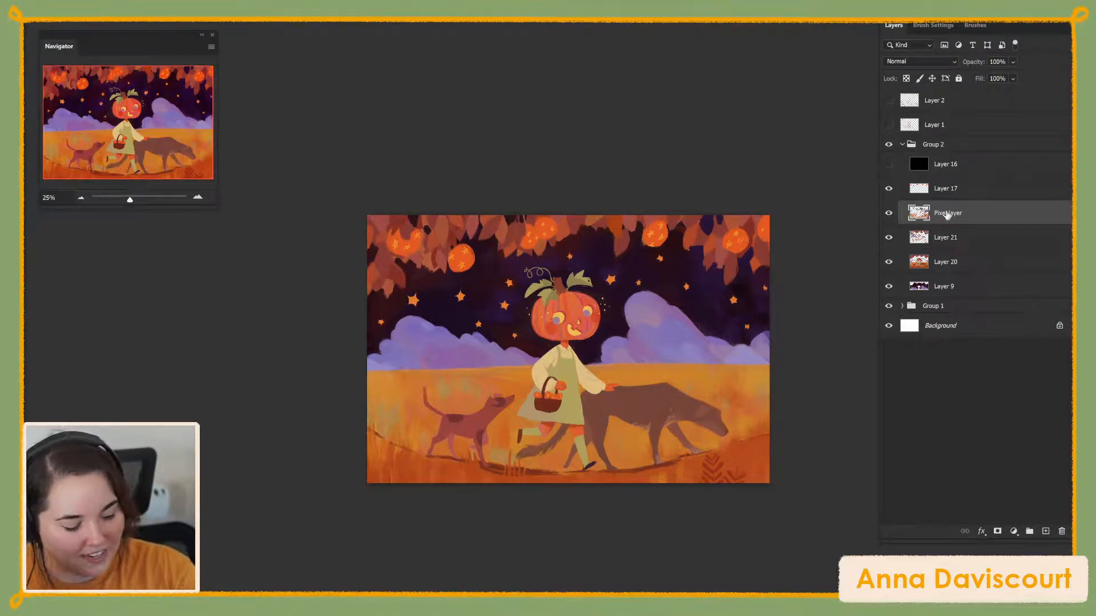
{"action": "key", "text": "ctrl+plus"}
{"action": "key", "text": "ctrl+plus"}
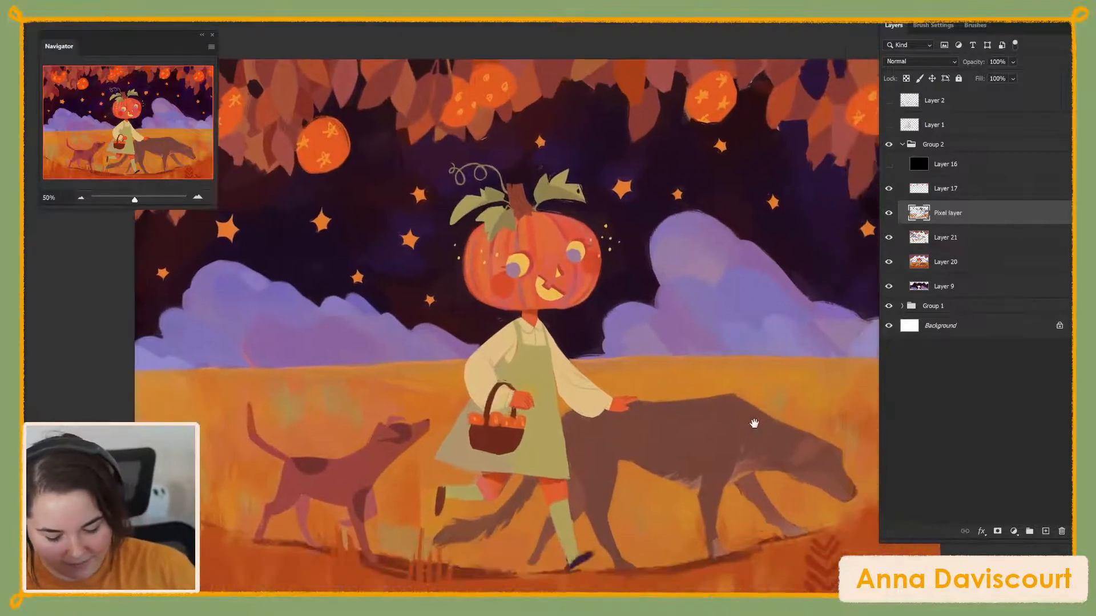
{"action": "left_click_drag", "start_coordinate": [754, 424], "coordinate": [688, 355]}
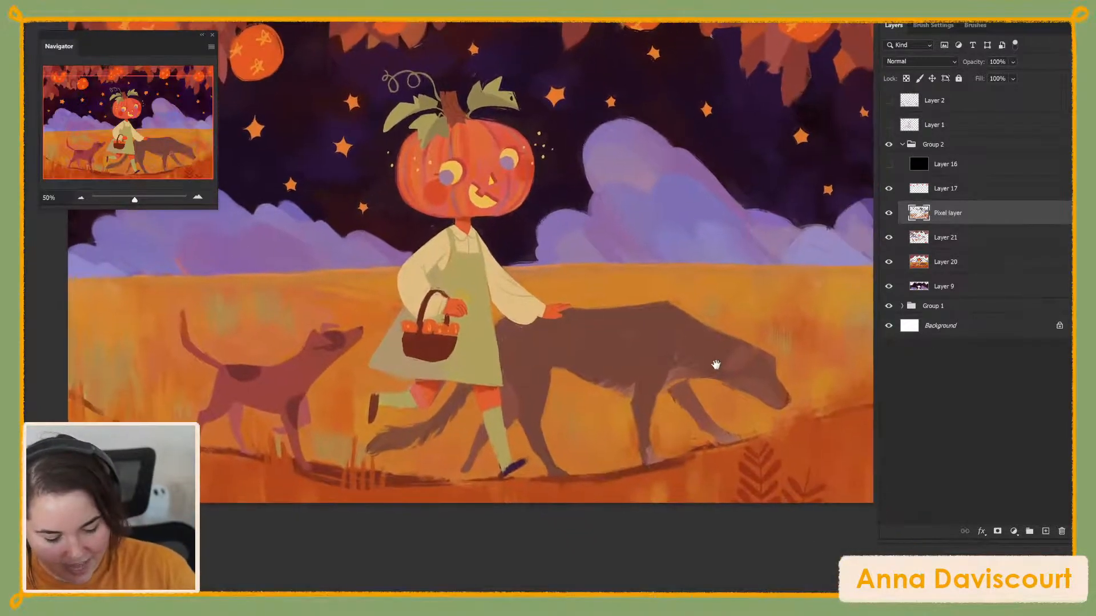
{"action": "left_click", "coordinate": [888, 213]}
{"action": "left_click", "coordinate": [888, 213]}
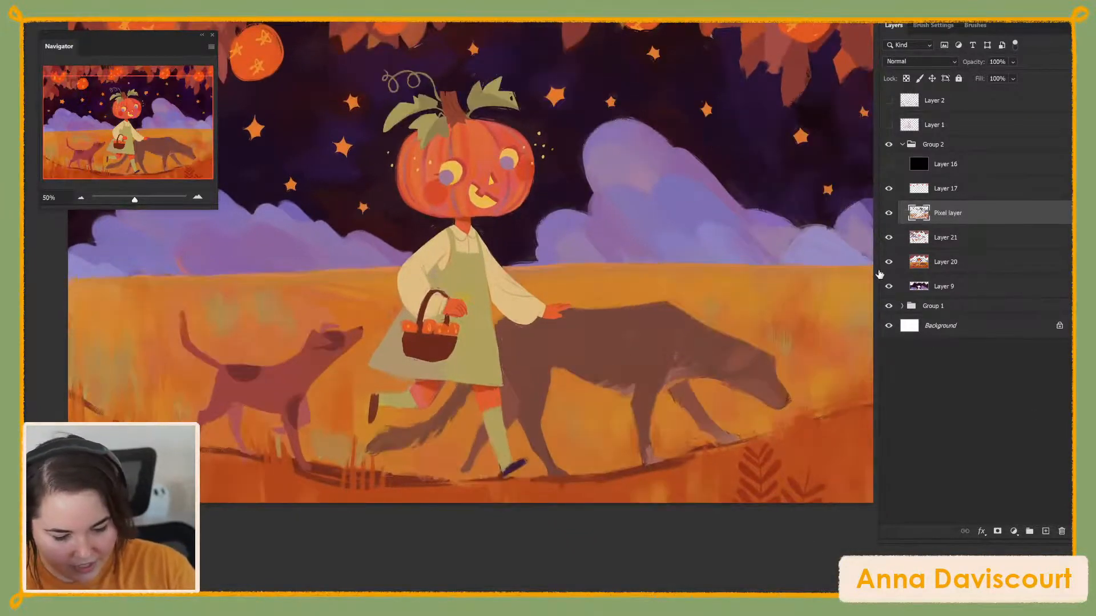
{"action": "left_click_drag", "start_coordinate": [795, 416], "coordinate": [836, 505]}
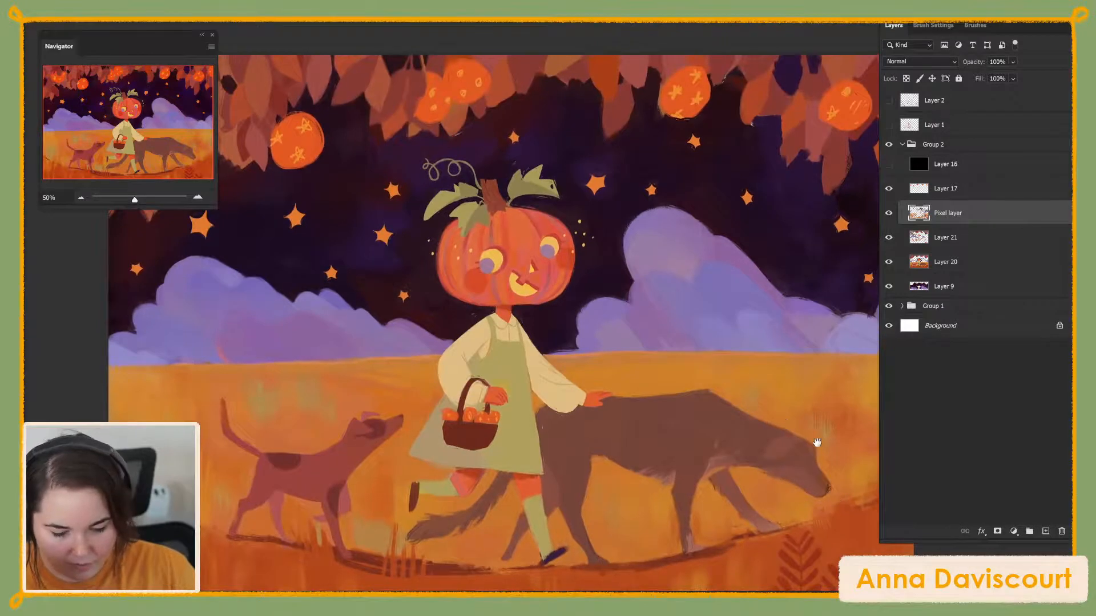
{"action": "left_click_drag", "start_coordinate": [805, 430], "coordinate": [832, 451]}
On Layer 17, refine the hanging leaves, clean the orange fruits' edges, and paint a stem and overlapping leaf over the fruit pair
{"action": "left_click", "coordinate": [945, 193]}
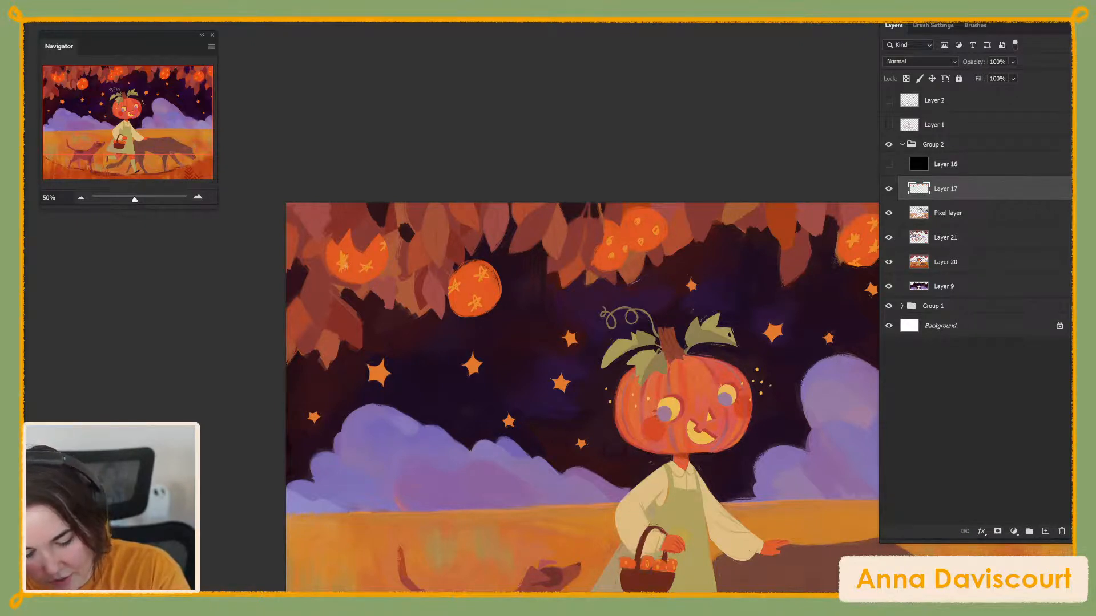
{"action": "left_click", "coordinate": [343, 262]}
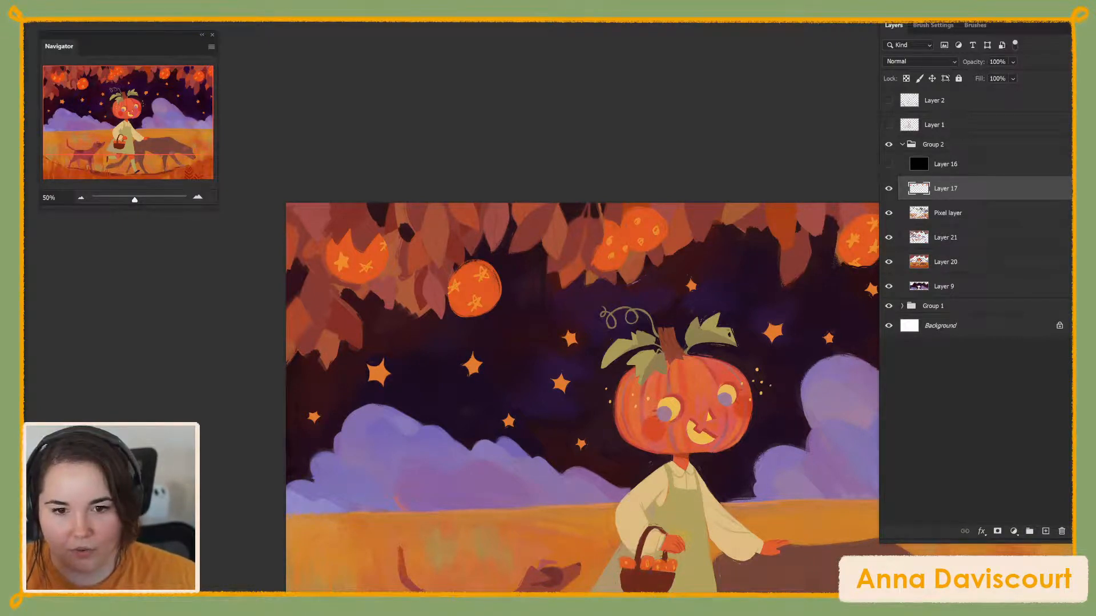
{"action": "left_click_drag", "start_coordinate": [753, 396], "coordinate": [698, 373]}
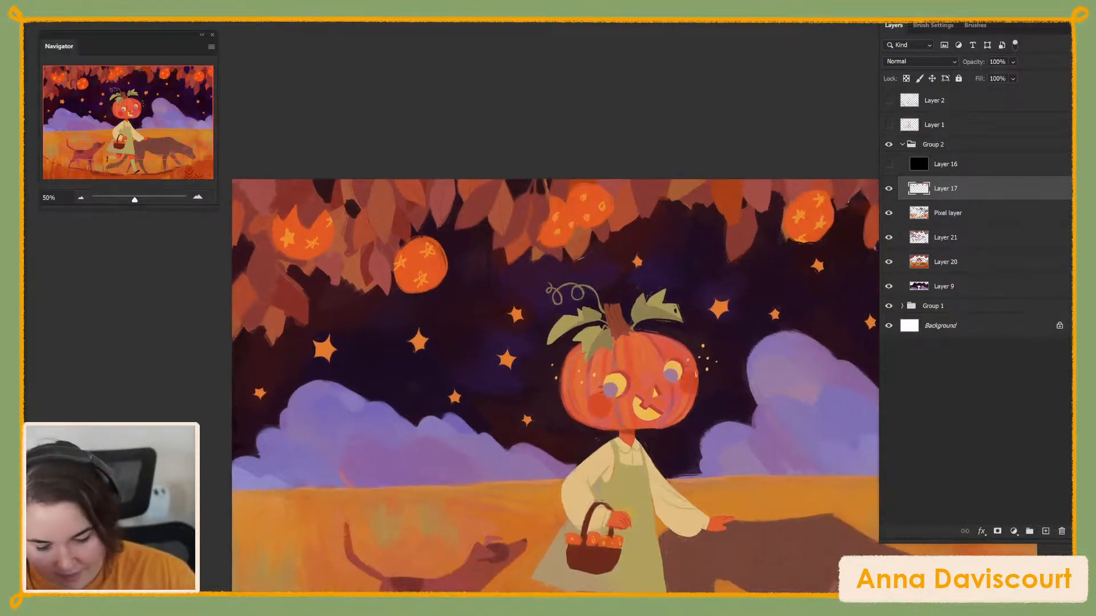
{"action": "left_click", "coordinate": [422, 264]}
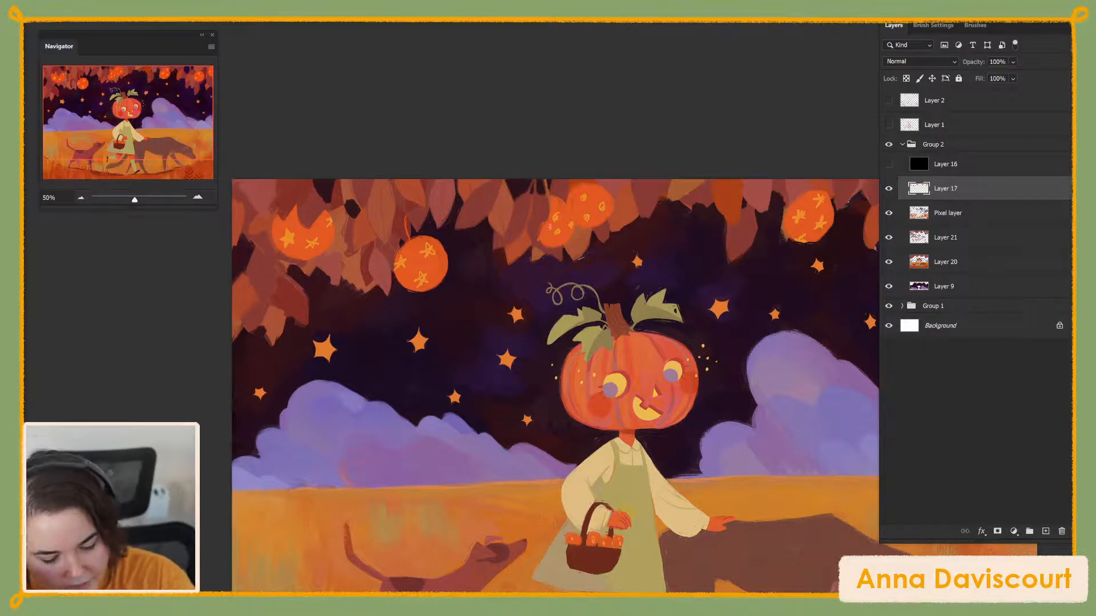
{"action": "left_click_drag", "start_coordinate": [553, 219], "coordinate": [560, 249]}
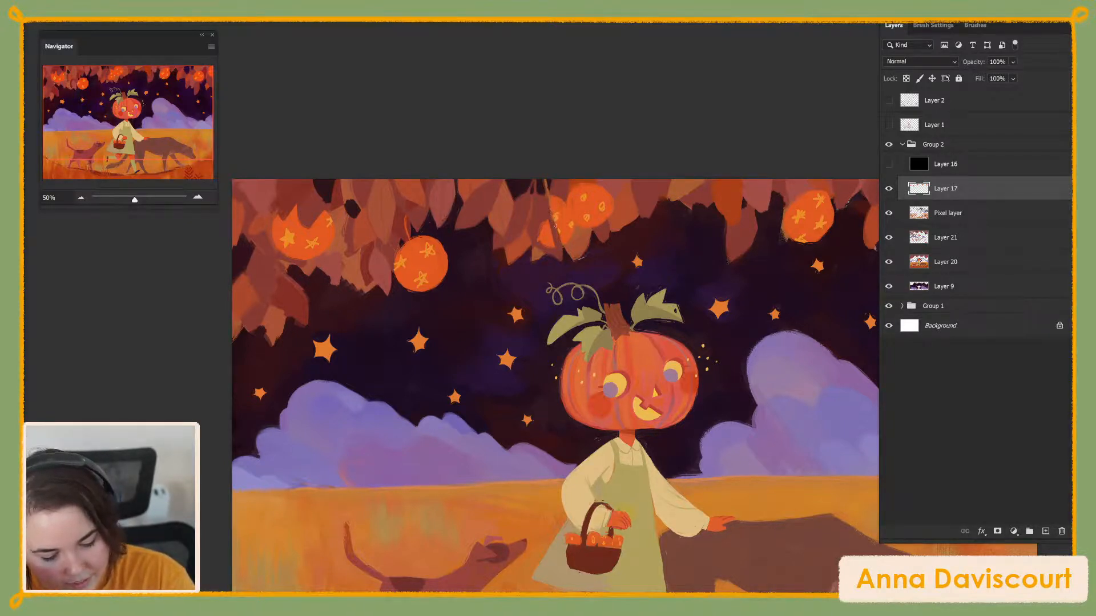
{"action": "mouse_move", "coordinate": [553, 234]}
{"action": "left_mouse_down"}
{"action": "mouse_move", "coordinate": [549, 246]}
{"action": "mouse_move", "coordinate": [546, 220]}
{"action": "mouse_move", "coordinate": [549, 254]}
{"action": "mouse_move", "coordinate": [540, 239]}
{"action": "left_mouse_up"}
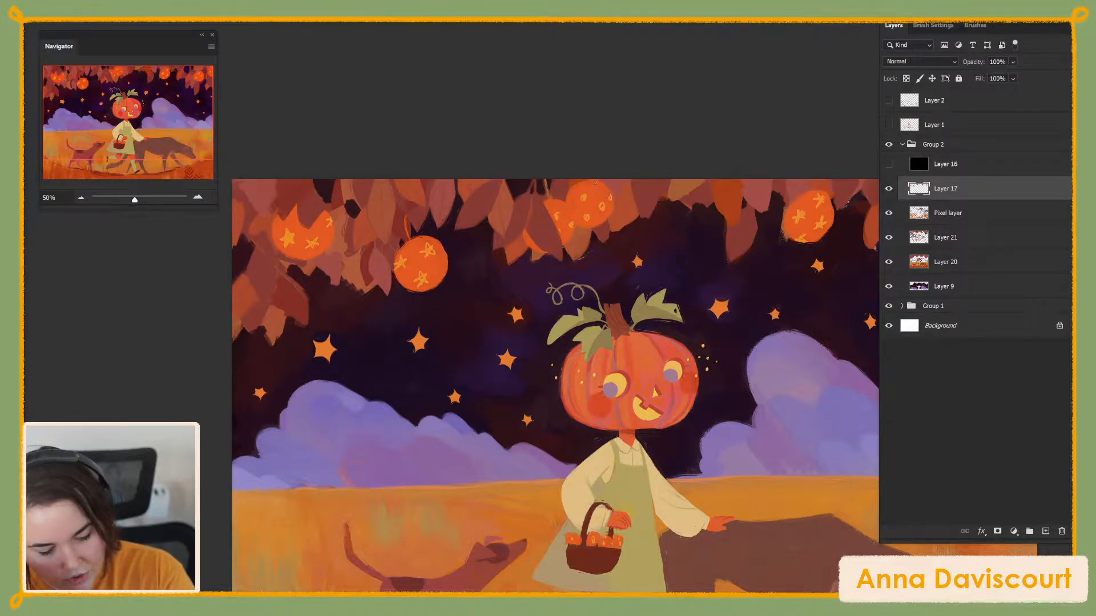
Sharpen the yellow stars on the single hanging fruit and the fruit beside it, using orange and yellow sampled from the fruit
{"action": "left_click", "coordinate": [423, 279], "text": "alt"}
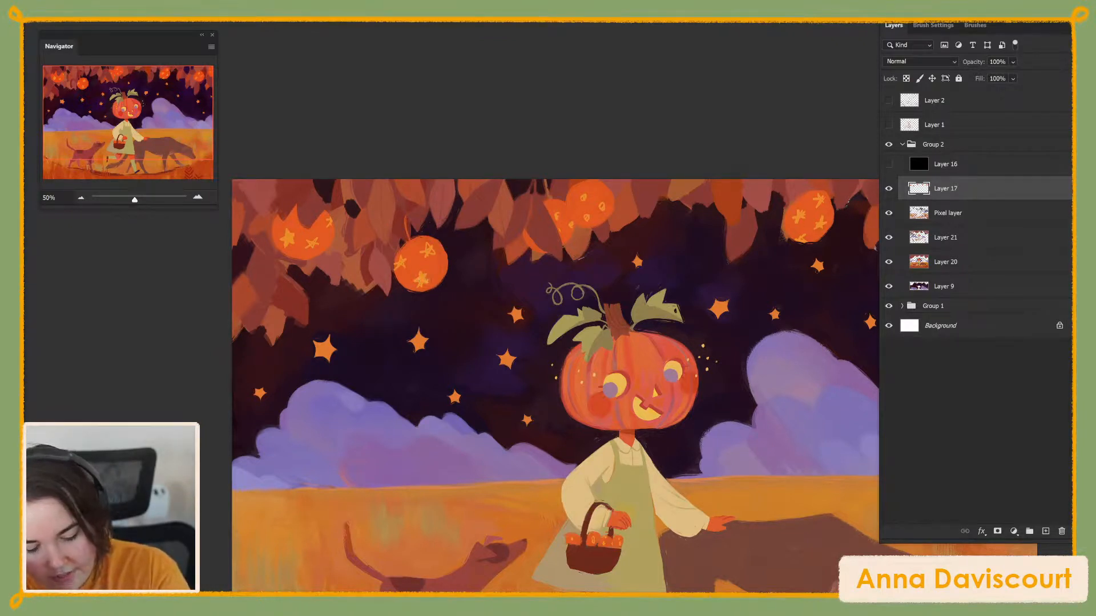
{"action": "left_click", "coordinate": [445, 258], "text": "alt"}
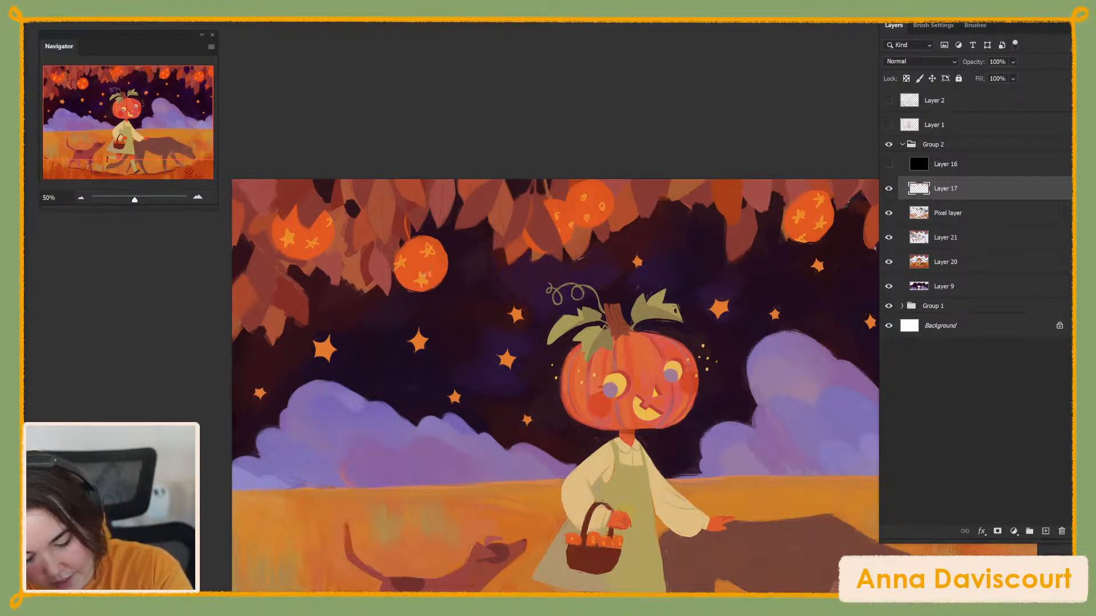
{"action": "left_click", "coordinate": [426, 276], "text": "alt"}
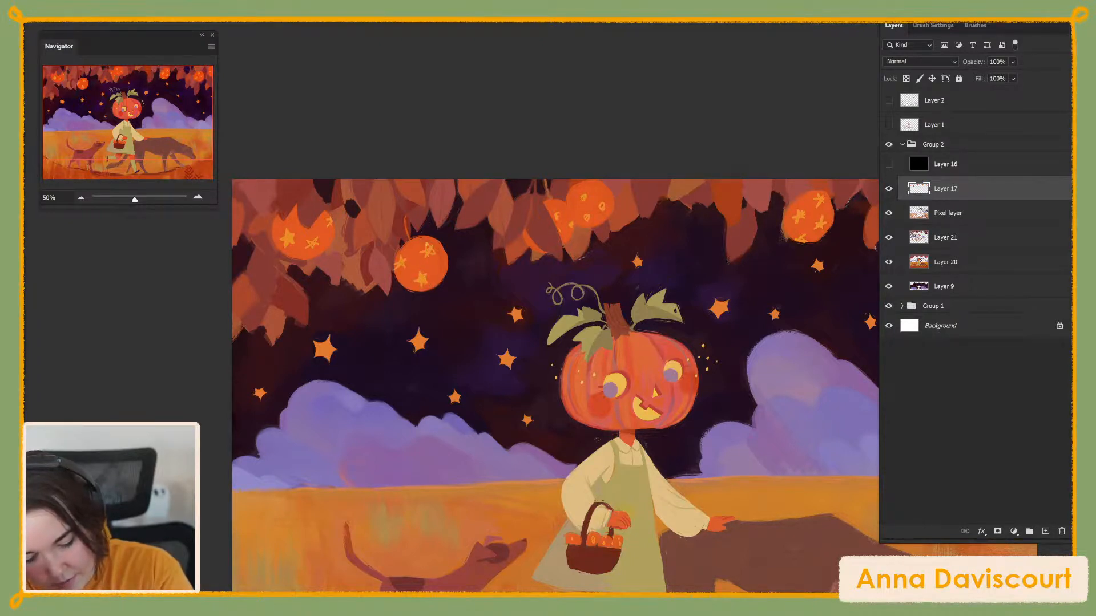
{"action": "left_click", "coordinate": [426, 275], "text": "alt"}
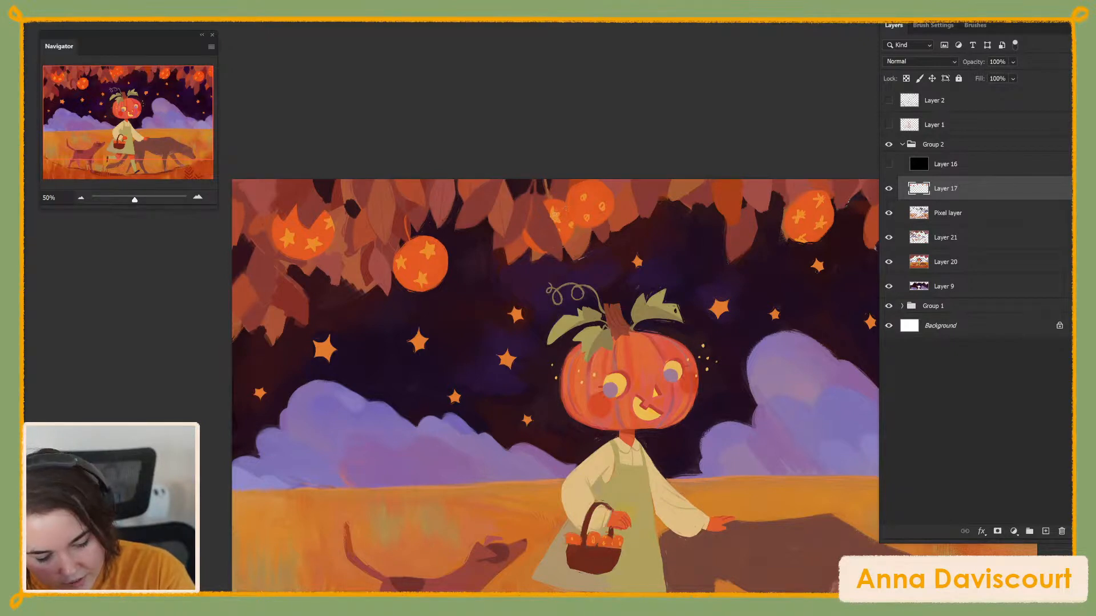
Turn the rough markings on the fruit pair above the pumpkin head into crisp yellow stars and check the canopy against the full scene
{"action": "left_click", "coordinate": [551, 213], "text": "alt"}
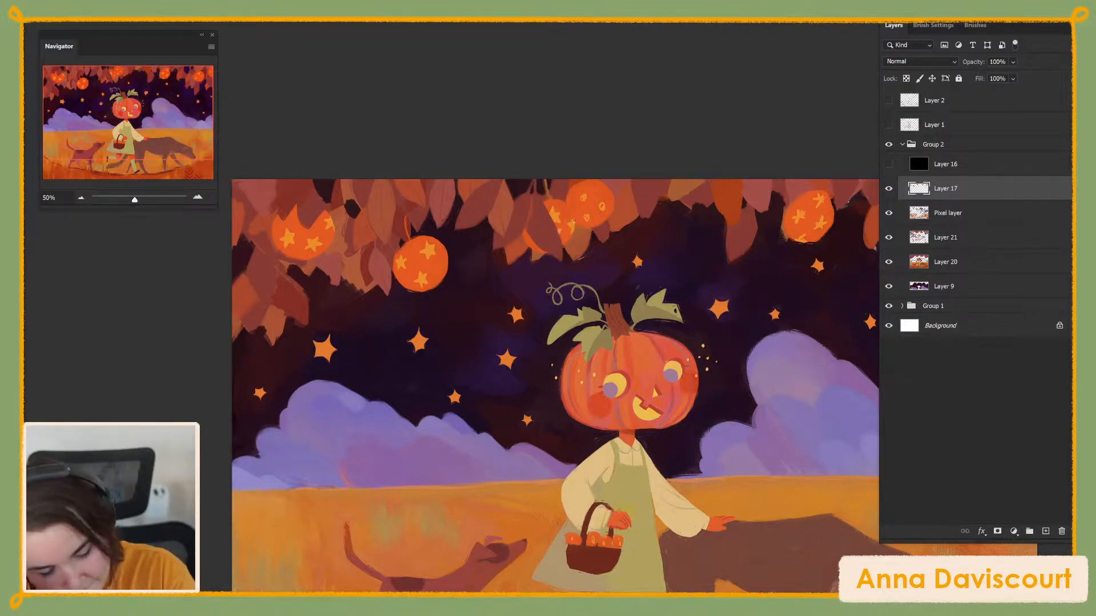
{"action": "left_click", "coordinate": [551, 226], "text": "alt"}
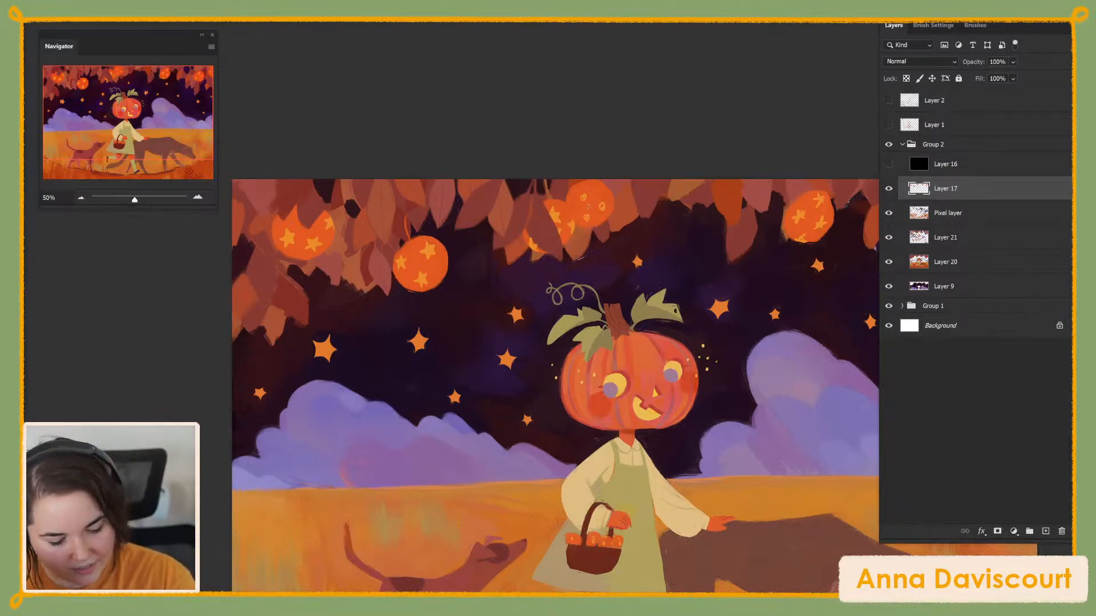
{"action": "key", "text": "Tab"}
{"action": "key", "text": "Tab"}
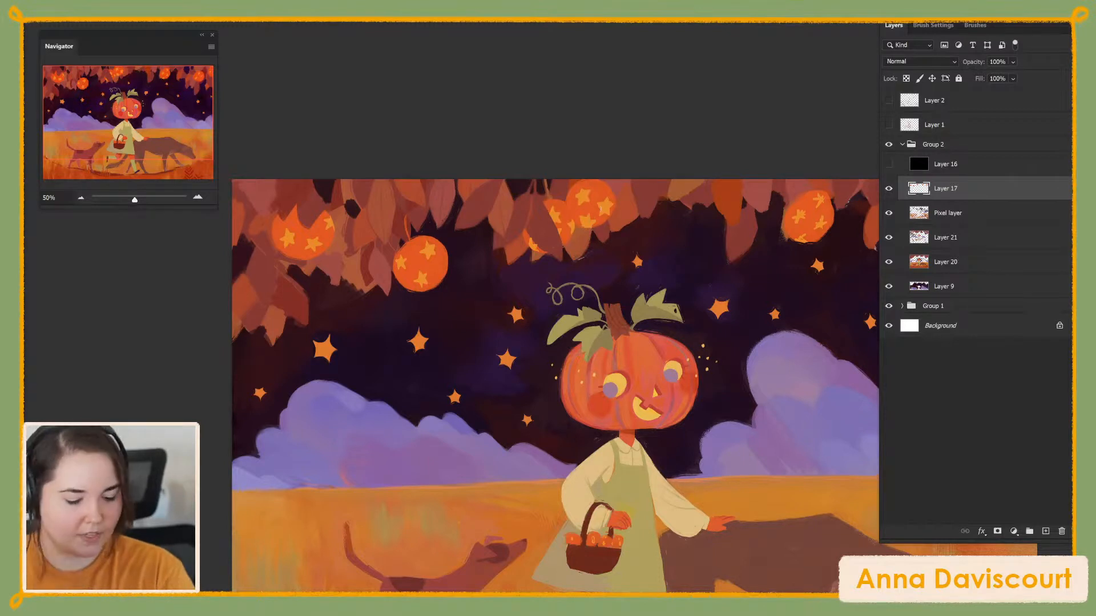
{"action": "left_click_drag", "start_coordinate": [778, 500], "coordinate": [752, 453]}
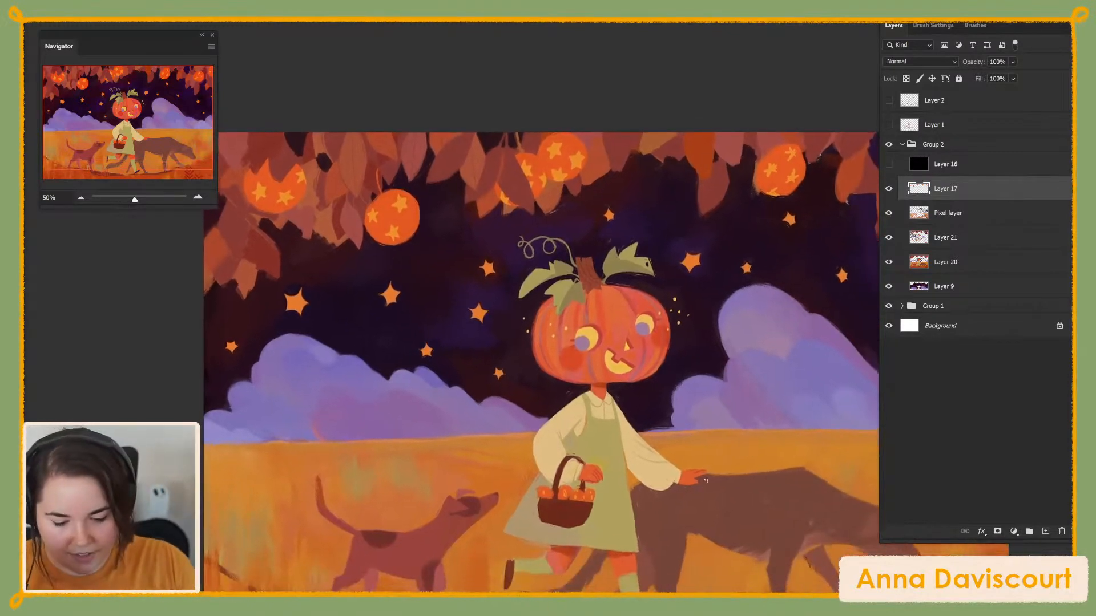
Examine the hanging fruits, leaves and pumpkin head at 66.67%, and compare them with the whole illustration at 33.33%
{"action": "key", "text": "ctrl+plus"}
{"action": "left_click_drag", "start_coordinate": [495, 212], "coordinate": [704, 357]}
{"action": "key", "text": "ctrl+minus"}
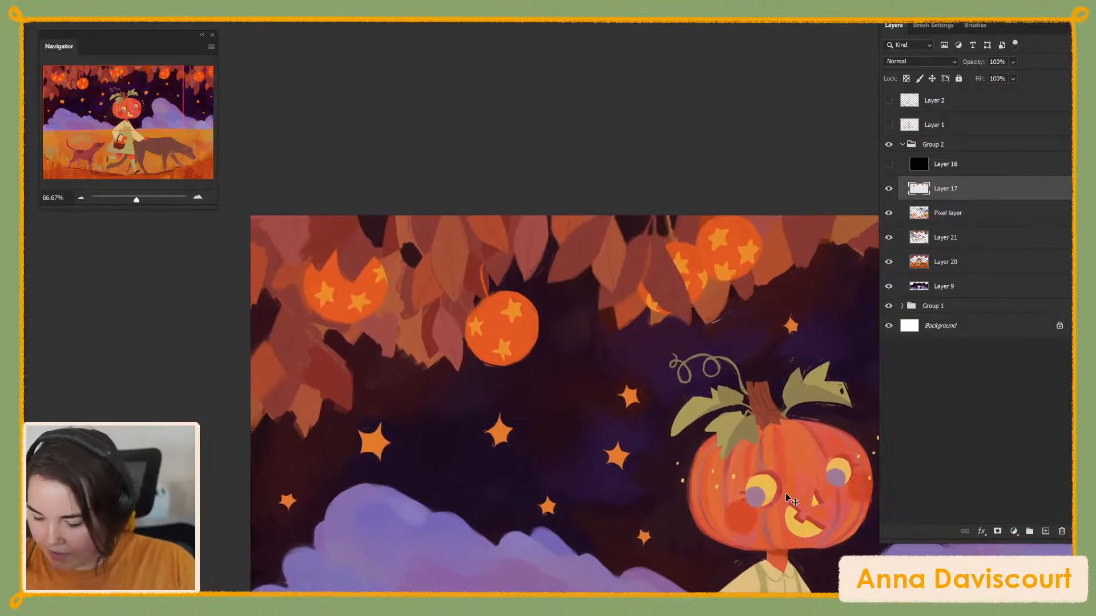
{"action": "left_click_drag", "start_coordinate": [791, 500], "coordinate": [711, 432]}
{"action": "mouse_move", "coordinate": [844, 464]}
{"action": "left_mouse_down"}
{"action": "mouse_move", "coordinate": [795, 428]}
{"action": "mouse_move", "coordinate": [814, 411]}
{"action": "mouse_move", "coordinate": [842, 446]}
{"action": "left_mouse_up"}
{"action": "key", "text": "ctrl+minus"}
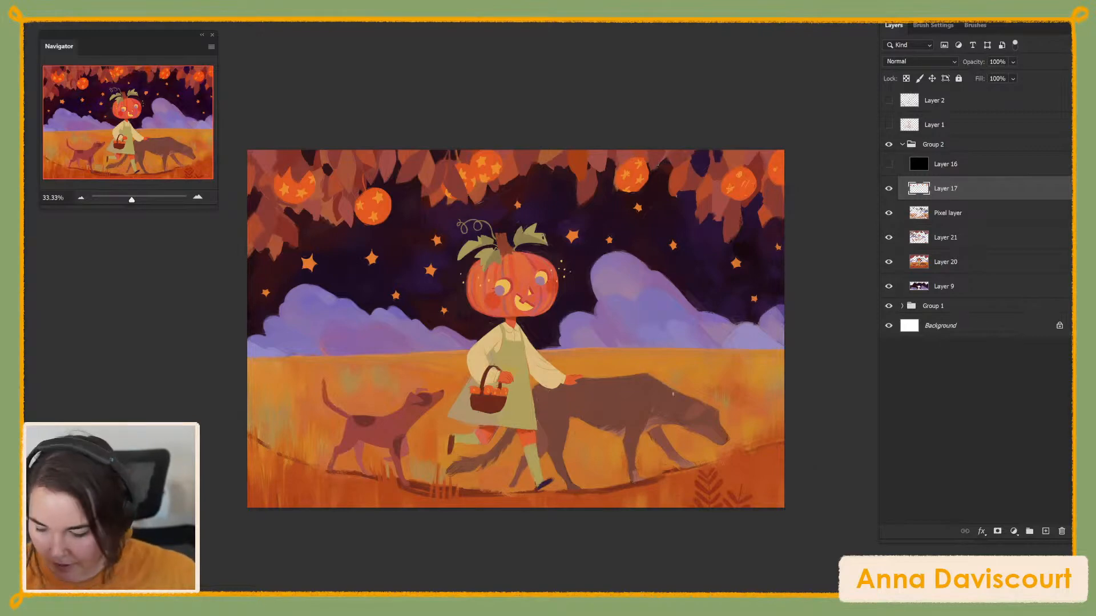
Try sketching a rounded yellow outline in the foreground grass near the small dog and another by the ferns, undoing each
{"action": "scroll", "coordinate": [378, 302], "scroll_direction": "up", "scroll_amount": 2}
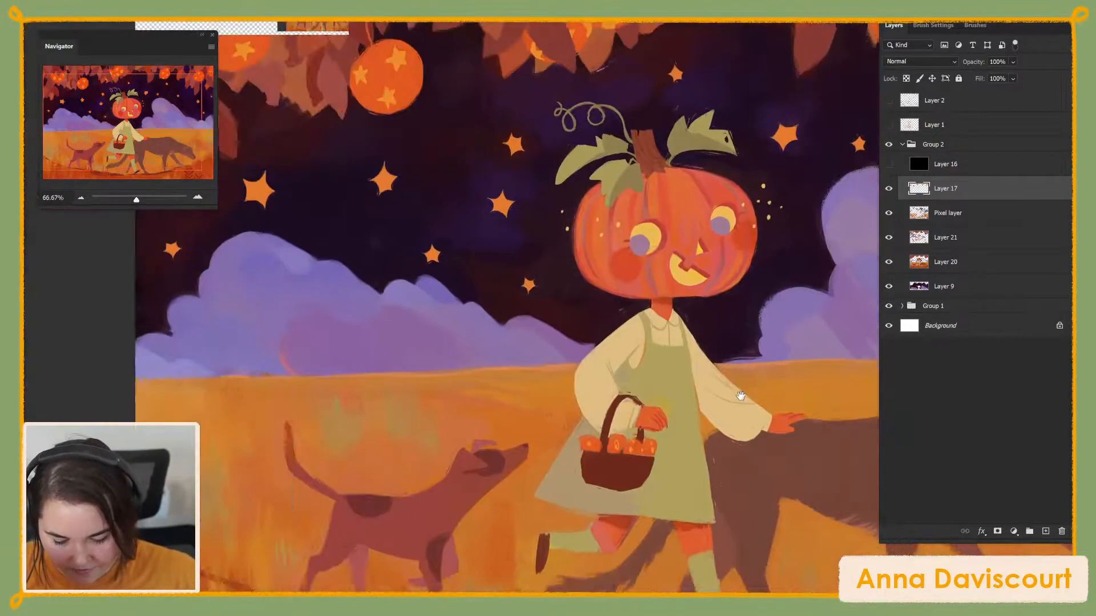
{"action": "left_click_drag", "start_coordinate": [449, 427], "coordinate": [777, 311]}
{"action": "mouse_move", "coordinate": [445, 551]}
{"action": "left_mouse_down"}
{"action": "mouse_move", "coordinate": [446, 444]}
{"action": "mouse_move", "coordinate": [526, 458]}
{"action": "mouse_move", "coordinate": [512, 551]}
{"action": "left_mouse_up"}
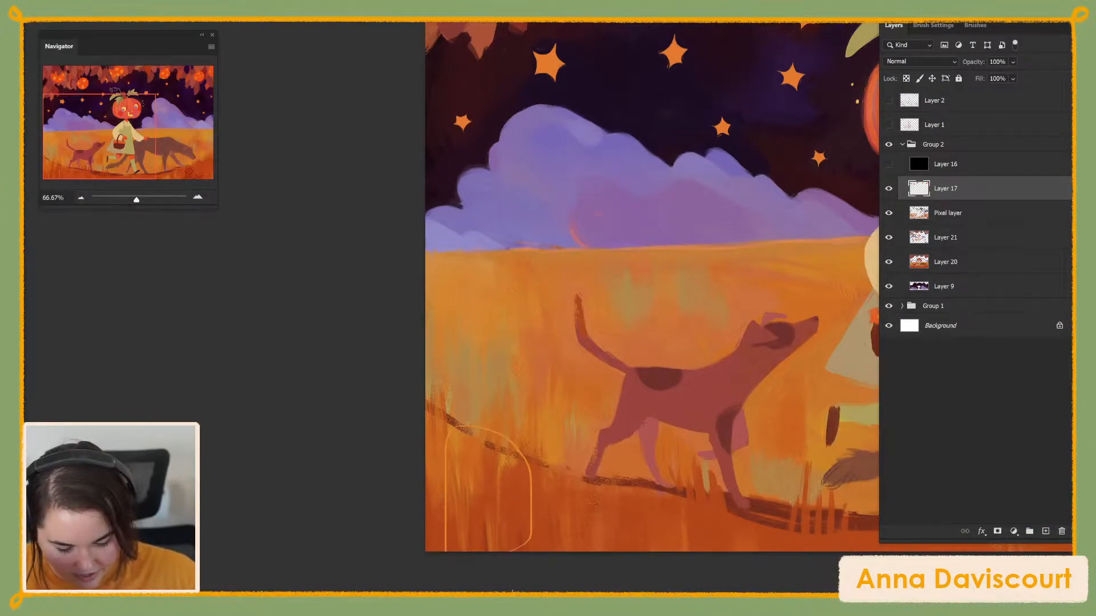
{"action": "key", "text": "ctrl+z"}
{"action": "mouse_move", "coordinate": [815, 493]}
{"action": "left_mouse_down"}
{"action": "mouse_move", "coordinate": [517, 489]}
{"action": "mouse_move", "coordinate": [825, 517]}
{"action": "left_mouse_up"}
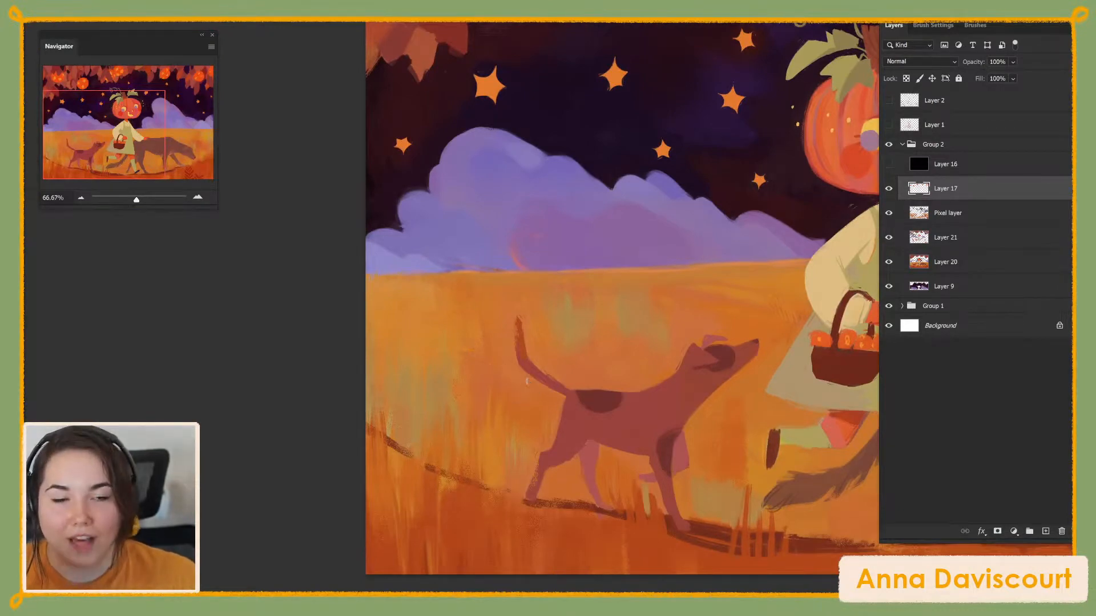
{"action": "left_click_drag", "start_coordinate": [558, 415], "coordinate": [336, 403]}
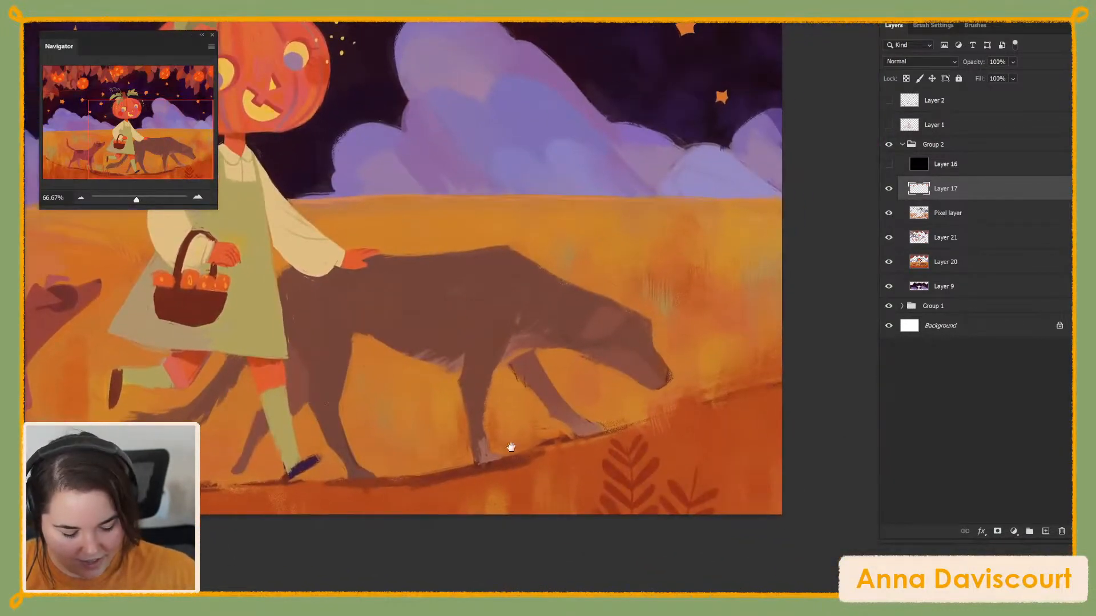
{"action": "mouse_move", "coordinate": [672, 448]}
{"action": "left_mouse_down"}
{"action": "mouse_move", "coordinate": [697, 448]}
{"action": "mouse_move", "coordinate": [704, 467]}
{"action": "mouse_move", "coordinate": [734, 451]}
{"action": "mouse_move", "coordinate": [735, 477]}
{"action": "mouse_move", "coordinate": [773, 476]}
{"action": "left_mouse_up"}
{"action": "key", "text": "ctrl+z"}
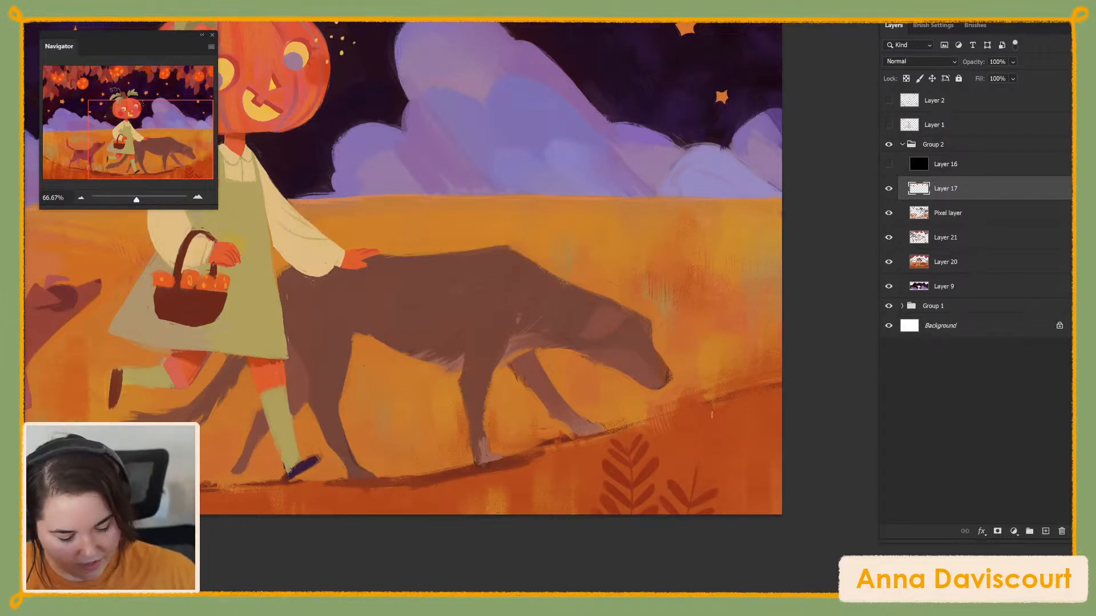
Review the sky, clouds, canopy fruits and pumpkin-headed girl at 66.67%, and check the full composition at 33.33%
{"action": "left_click_drag", "start_coordinate": [700, 531], "coordinate": [837, 599]}
{"action": "left_click_drag", "start_coordinate": [647, 524], "coordinate": [588, 594]}
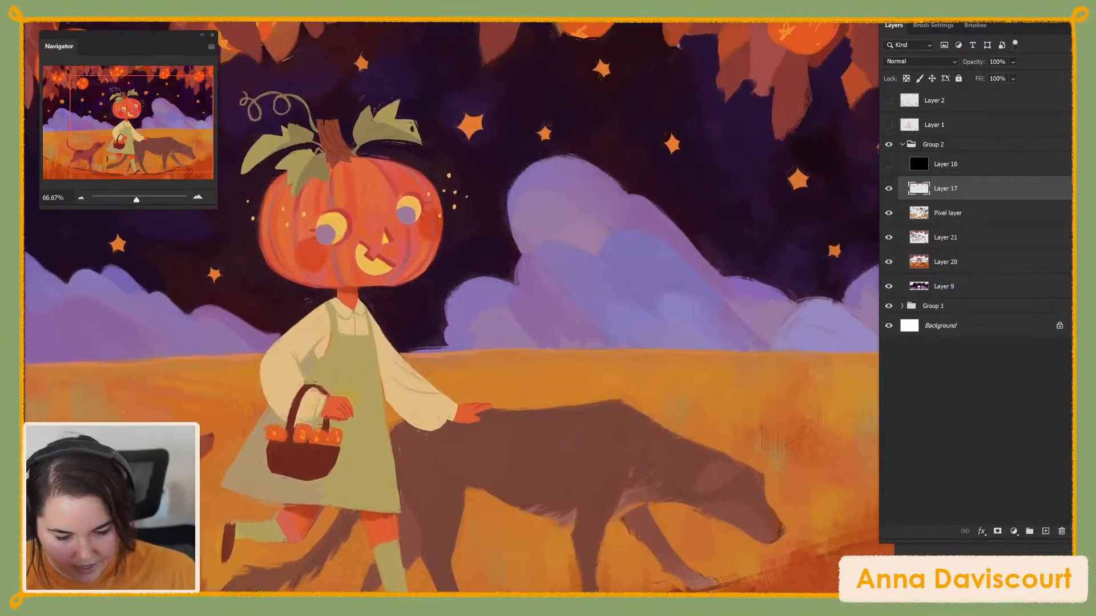
{"action": "left_click_drag", "start_coordinate": [608, 482], "coordinate": [552, 582]}
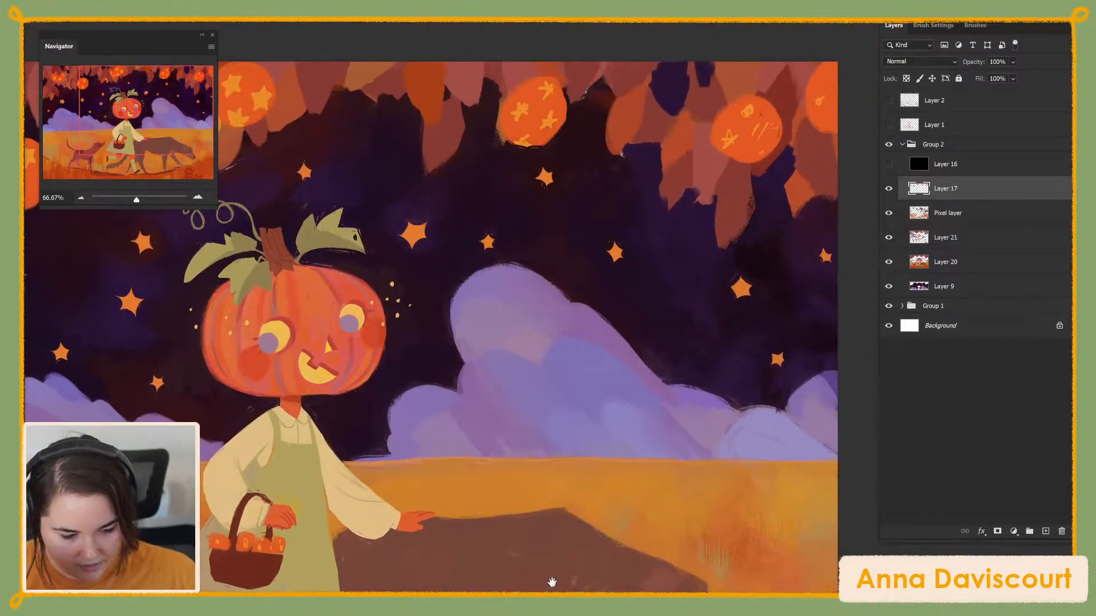
{"action": "left_click_drag", "start_coordinate": [558, 437], "coordinate": [556, 530]}
{"action": "key", "text": "ctrl+minus"}
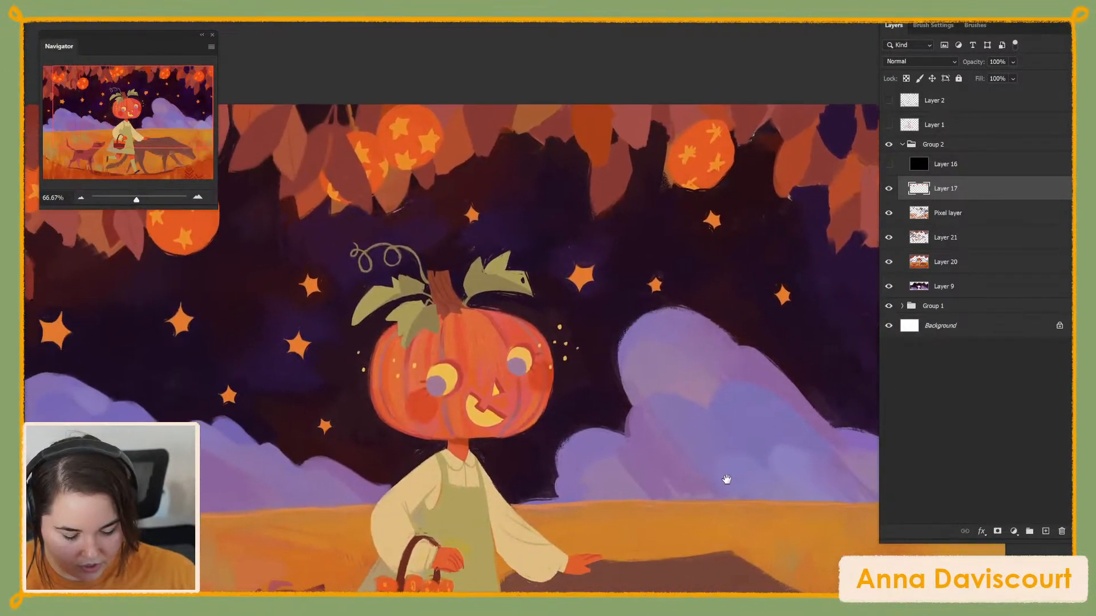
{"action": "left_click_drag", "start_coordinate": [652, 424], "coordinate": [731, 484]}
{"action": "key", "text": "ctrl+minus"}
{"action": "left_click_drag", "start_coordinate": [694, 539], "coordinate": [709, 465]}
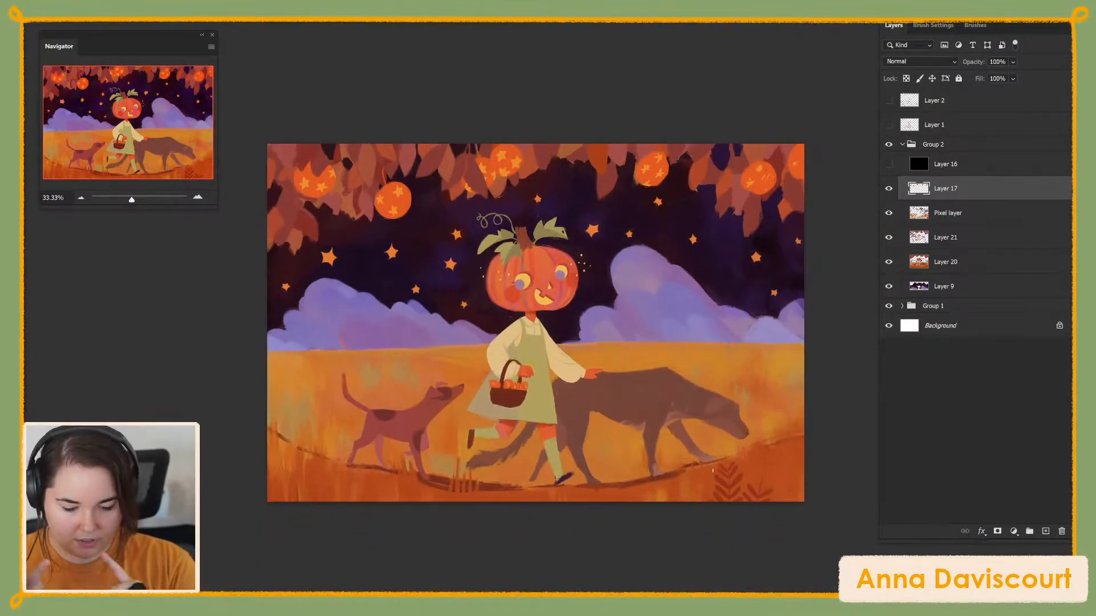